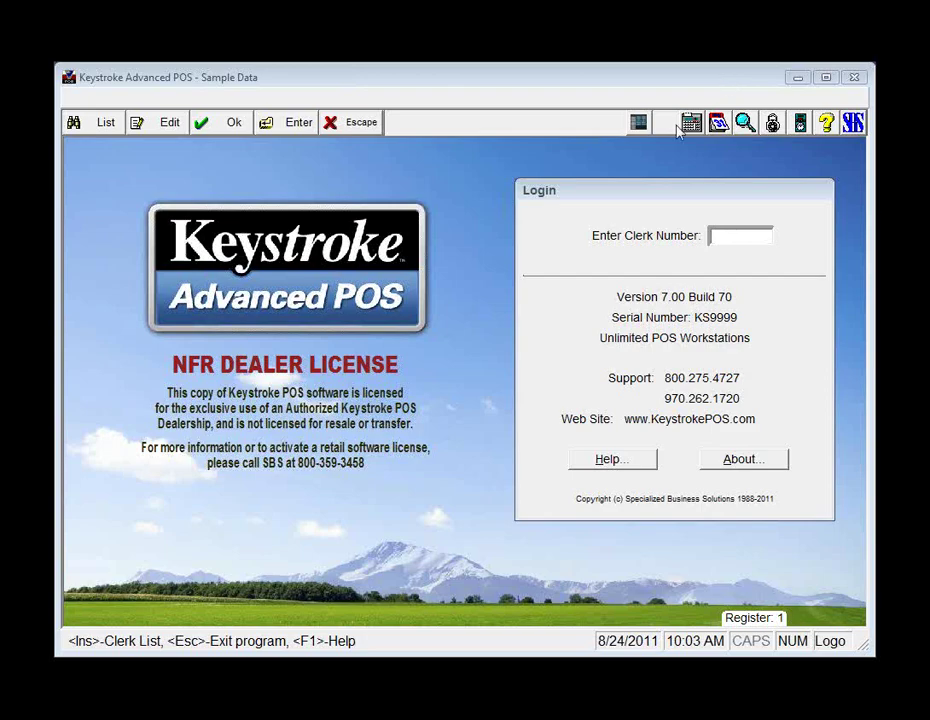
Log in with the clerk number
left_click(705, 197)
type("1")
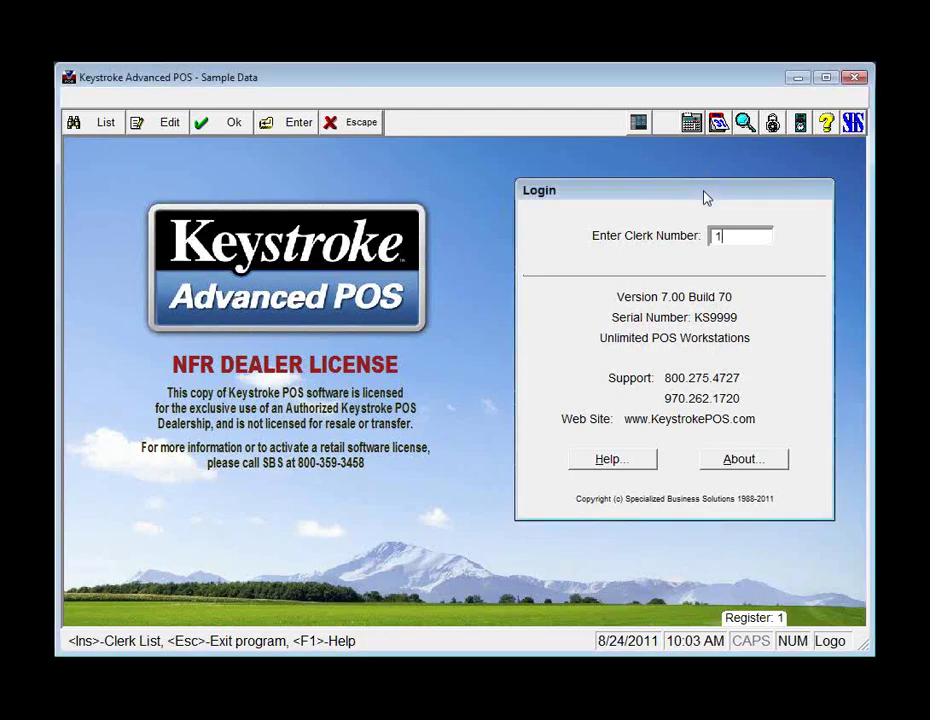
key("Return")
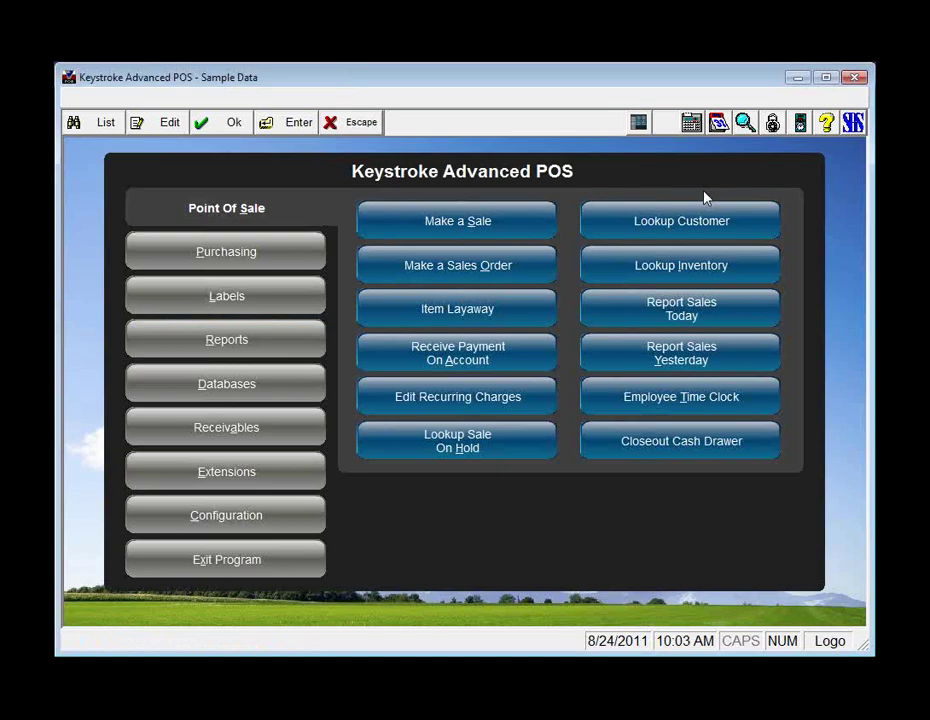
Open the Forms Editor from the custom extension modules and dismiss the dealer-only notice
left_click(215, 475)
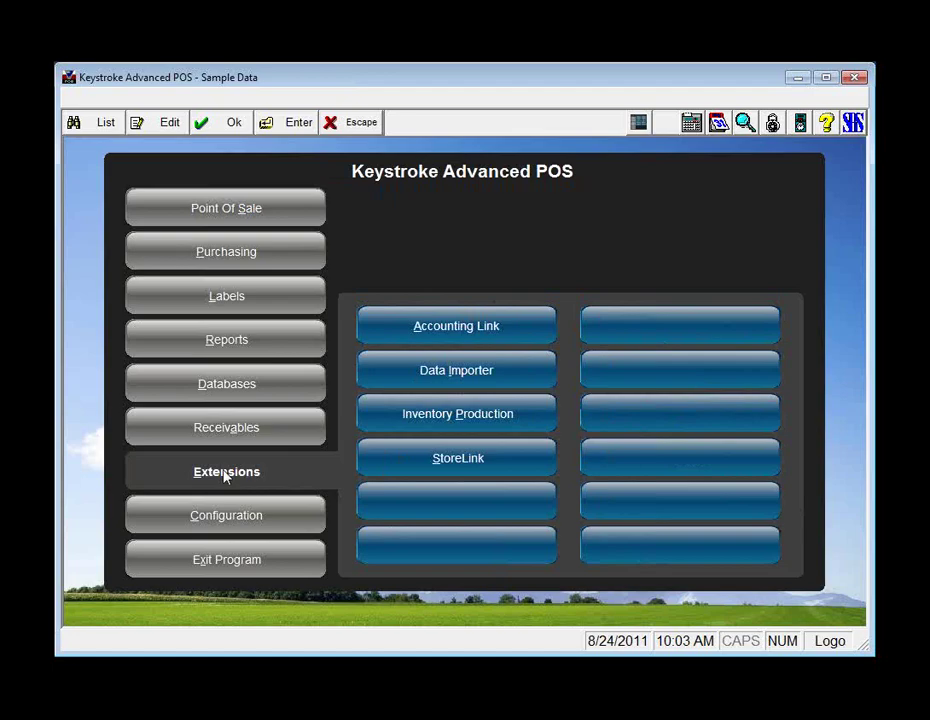
left_click(225, 476)
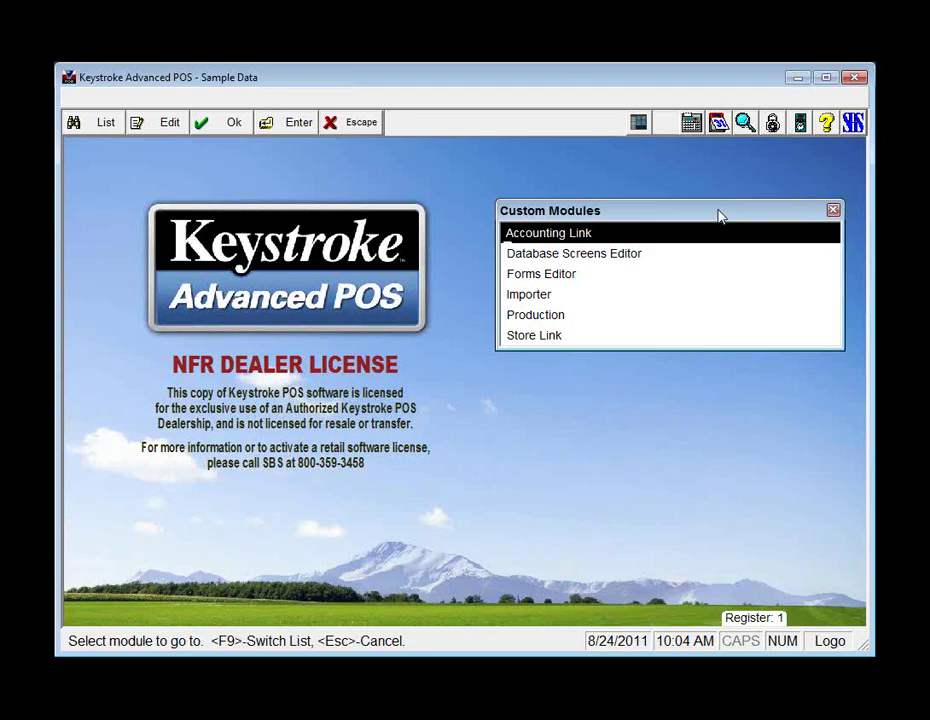
left_click(531, 279)
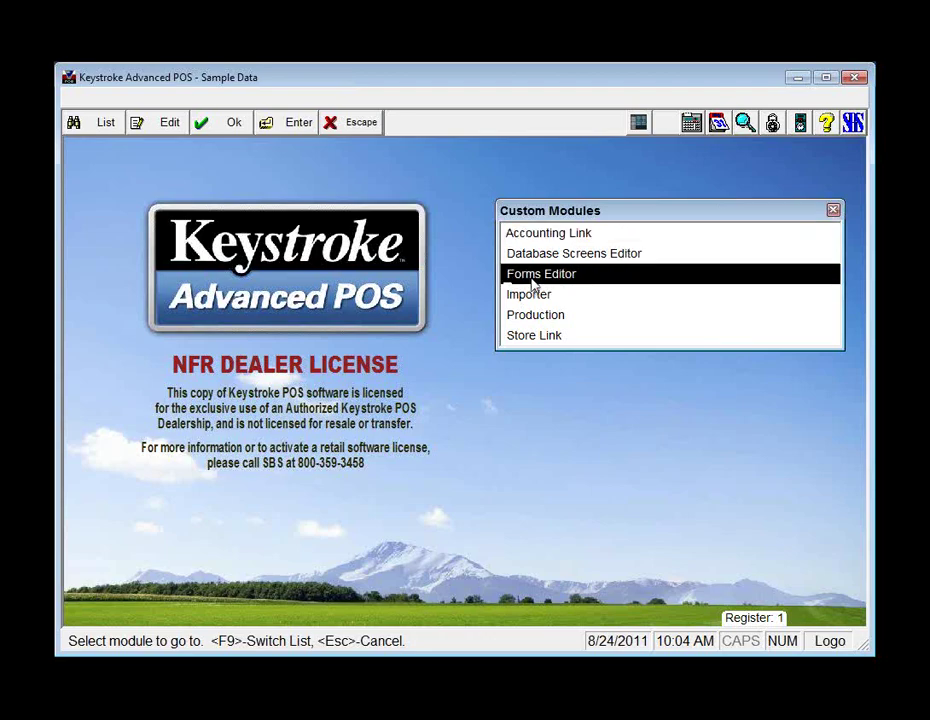
double_click(531, 279)
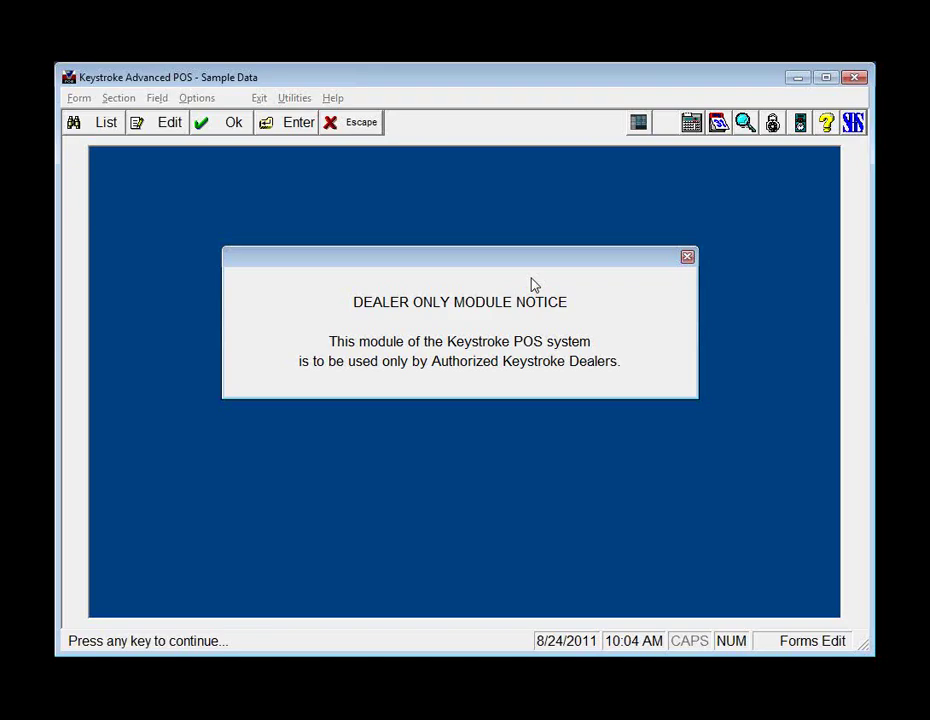
key("Return")
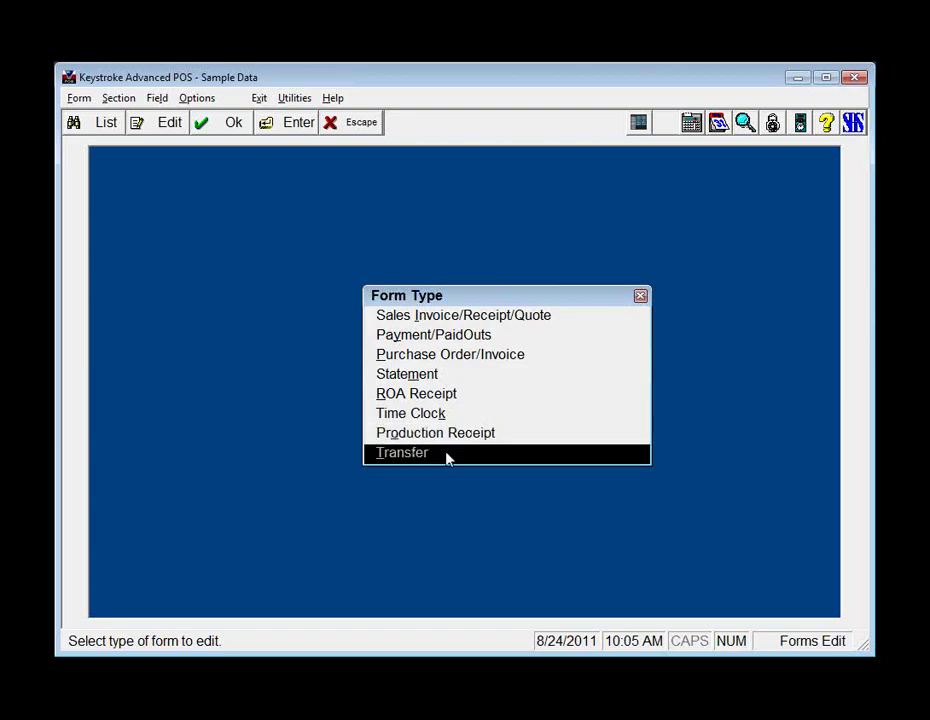
Load the KSPLOGOA.NVC form from the Sales Invoice/Receipt/Quote form type
left_click(478, 318)
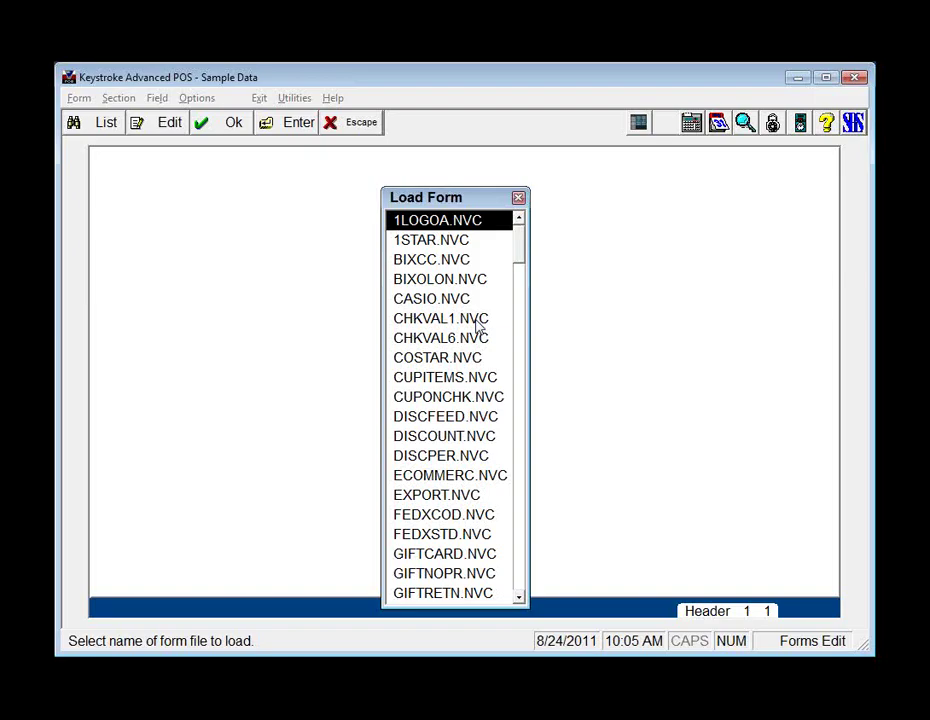
key("k")
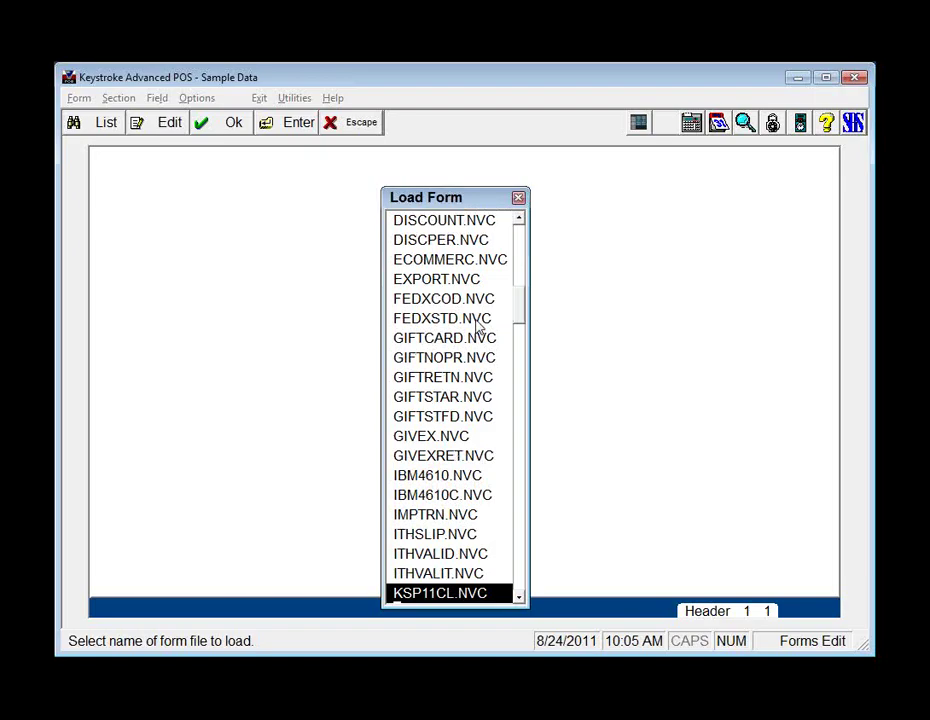
key("Page_Down")
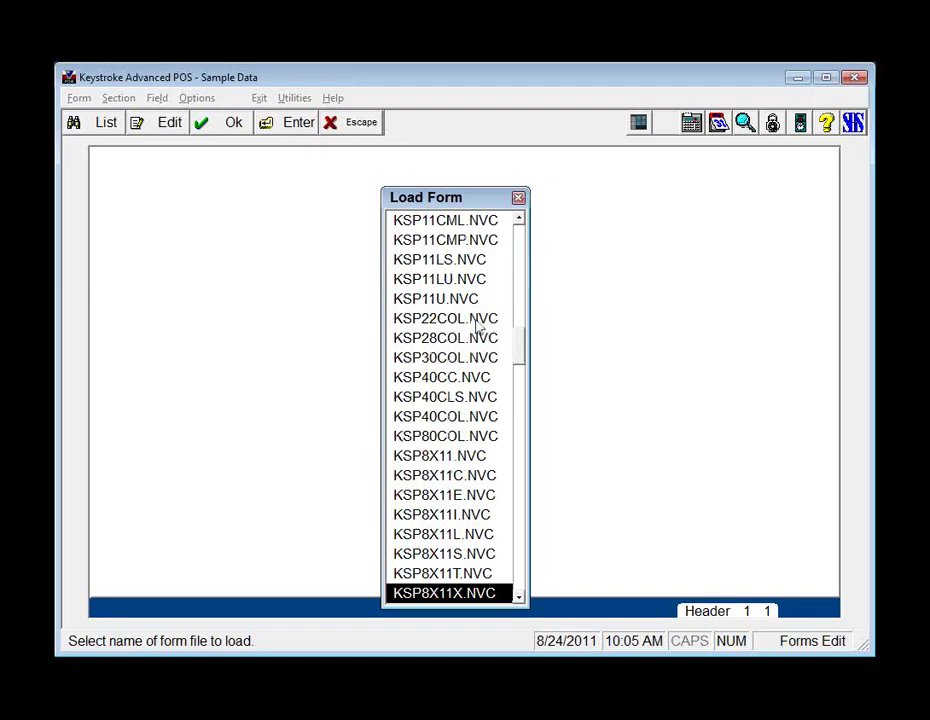
key("Page_Down")
key("Up")
key("Up")
key("Up")
key("Up")
key("Up")
key("Up")
key("Up")
key("Up")
key("Up")
key("Up")
key("Up")
key("Up")
key("Up")
key("Up")
key("Up")
key("Up")
key("Up")
key("Up")
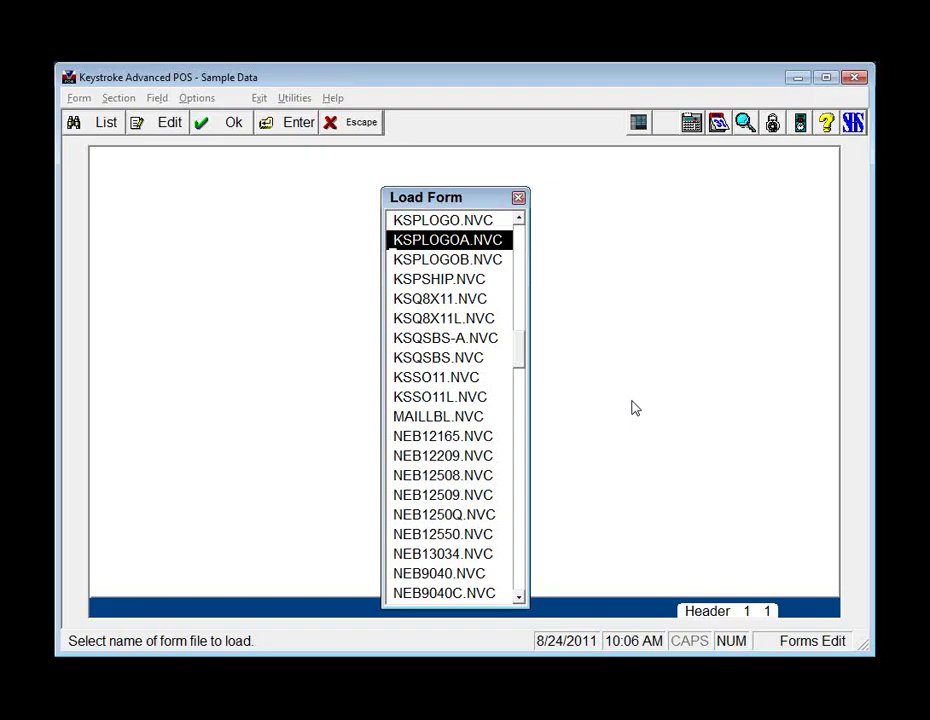
key("Return")
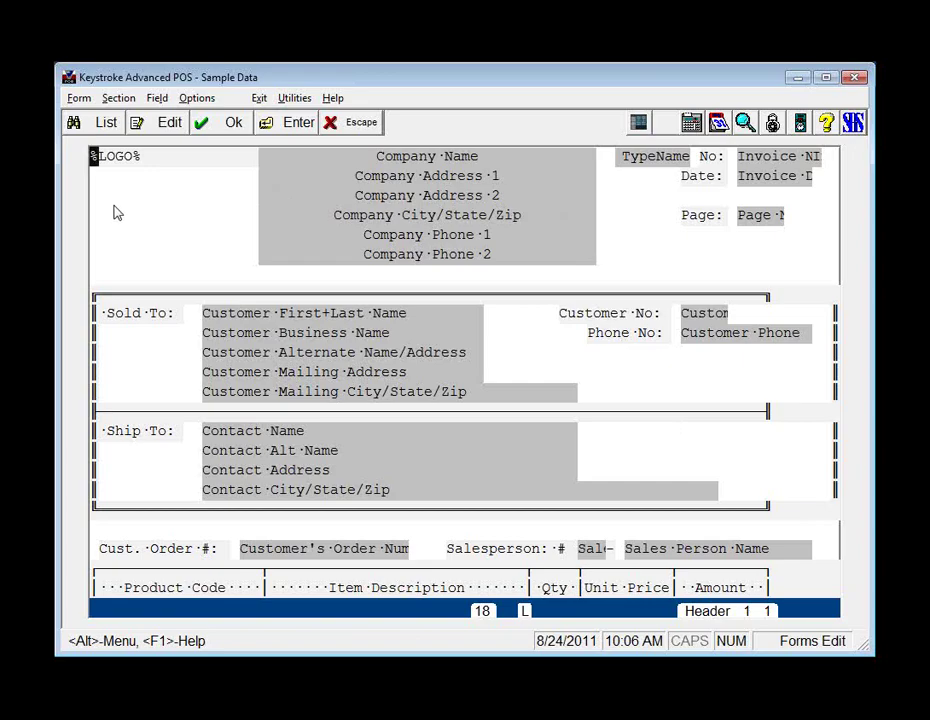
Insert the Price Table data field at column 1, row 7 of the header, below the logo placeholder
key("Down")
key("Down")
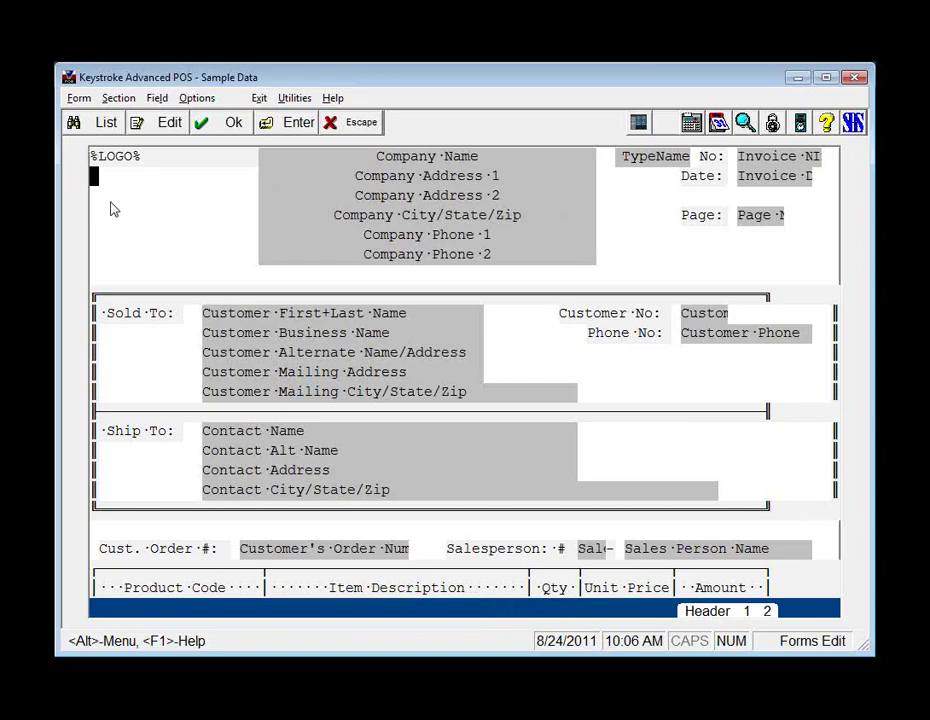
key("Right")
key("Down")
key("Down")
key("Down")
key("Down")
key("Left")
key("F2")
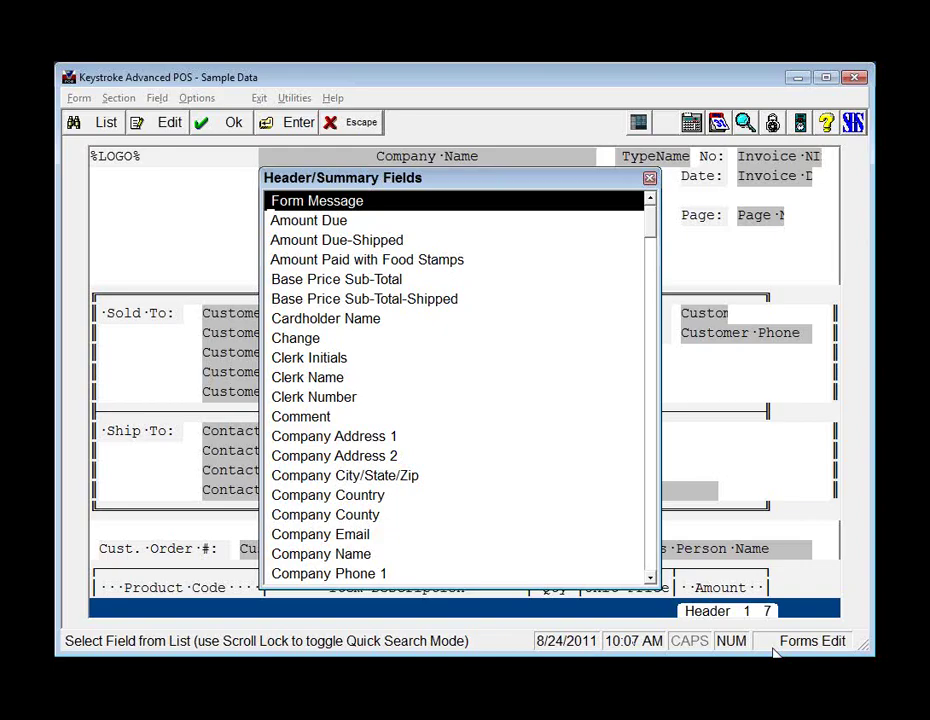
key("Page_Down")
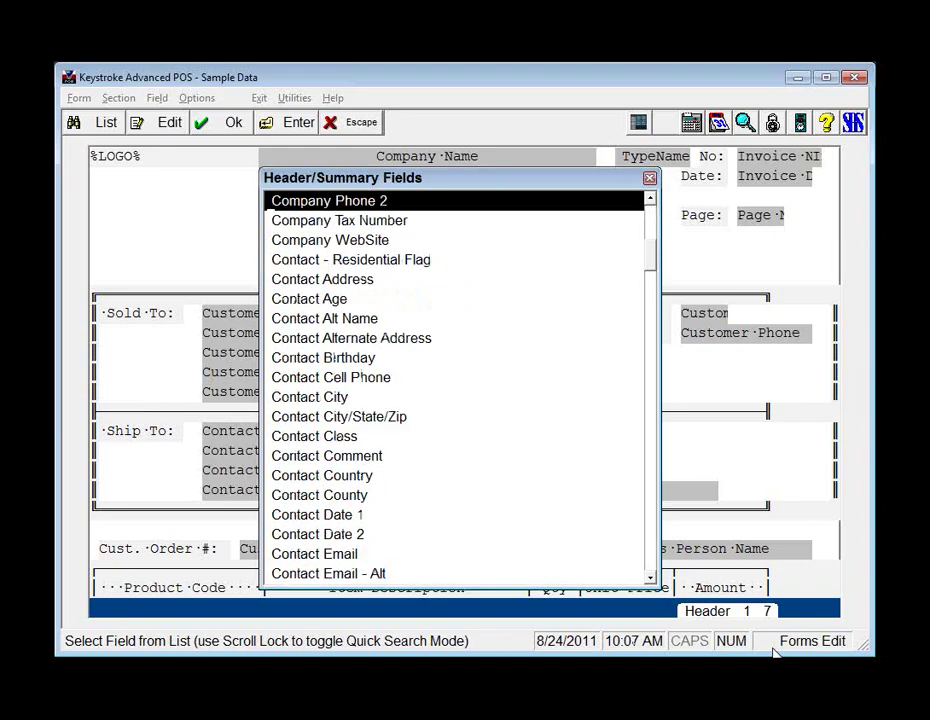
key("Page_Down")
key("Page_Down")
key("Page_Down")
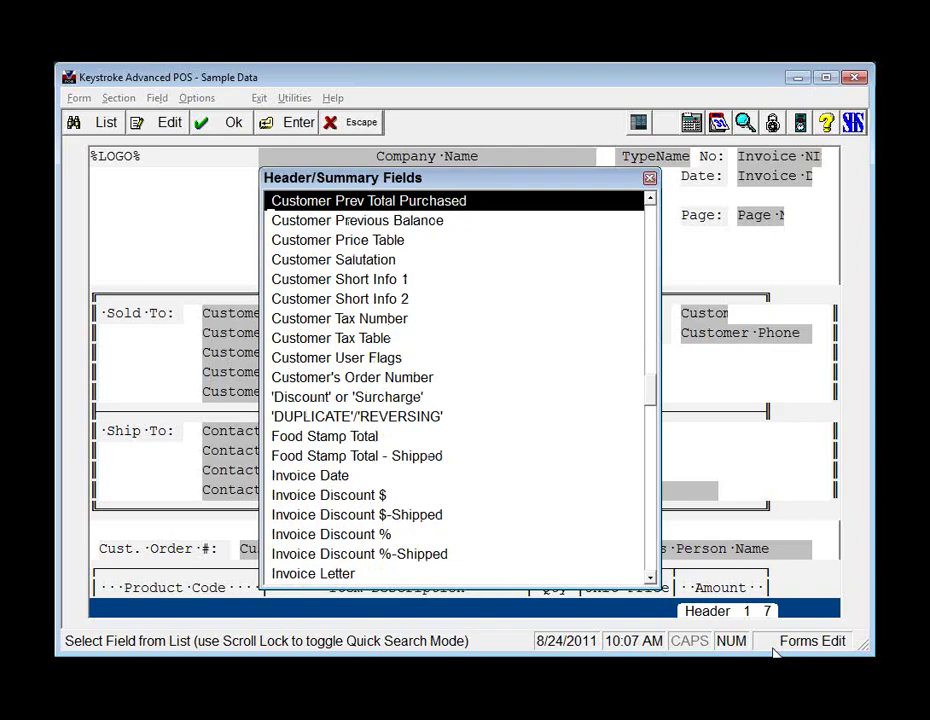
key("Page_Down")
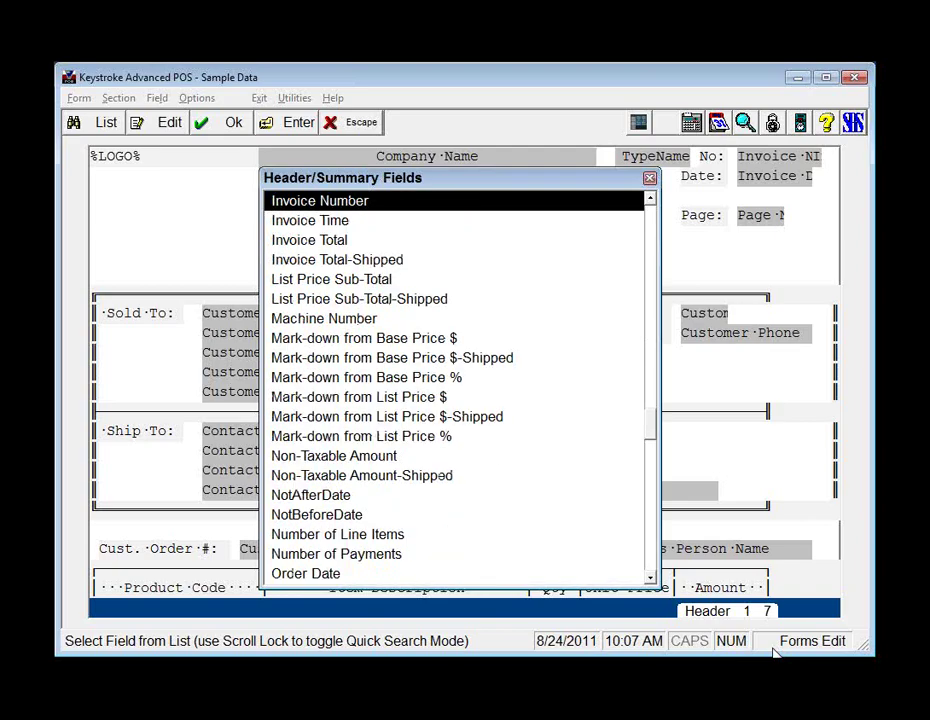
key("Page_Down")
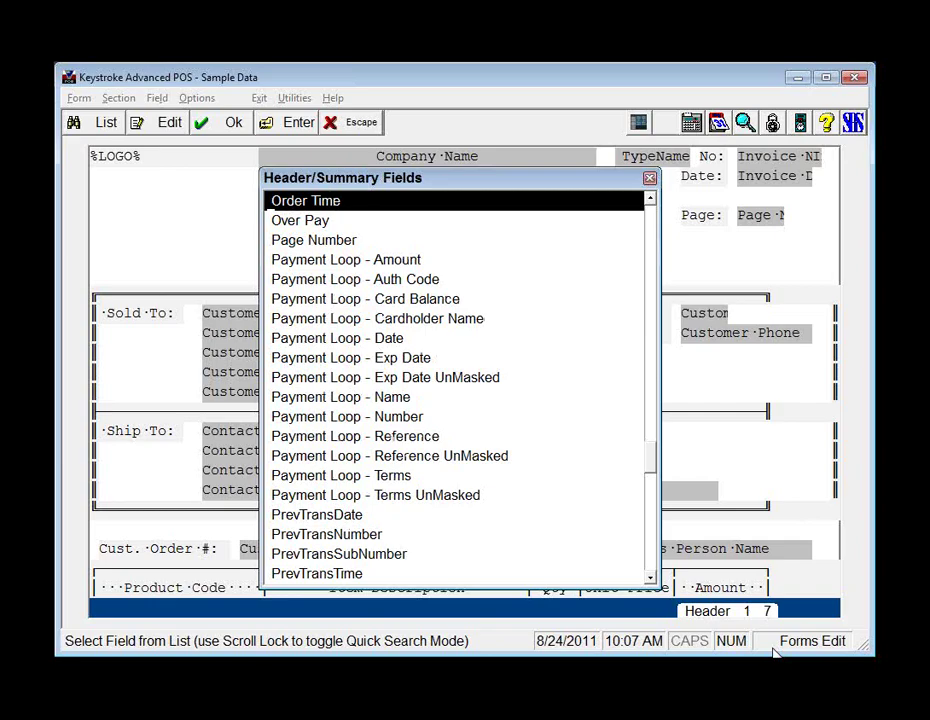
key("Page_Down")
key("Down")
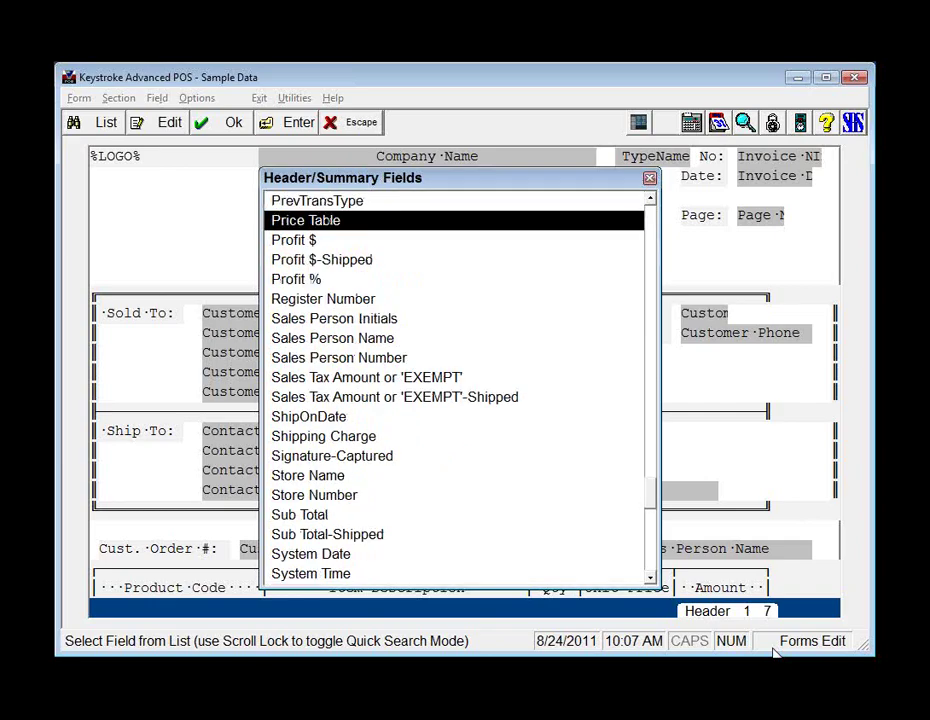
key("Return")
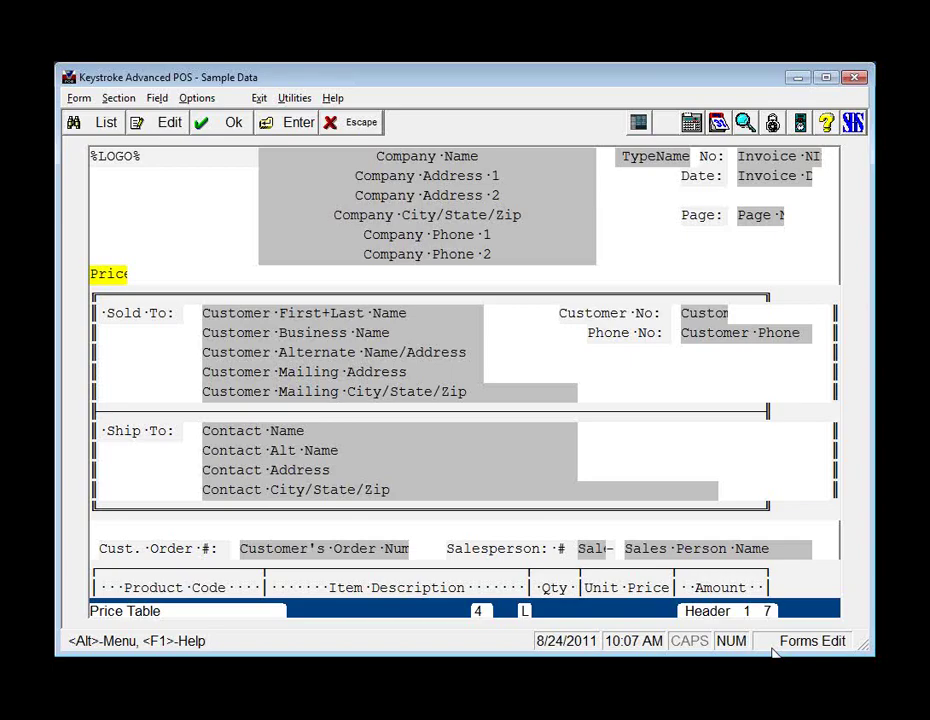
Widen the Price Table field to 17 characters
left_click(158, 98)
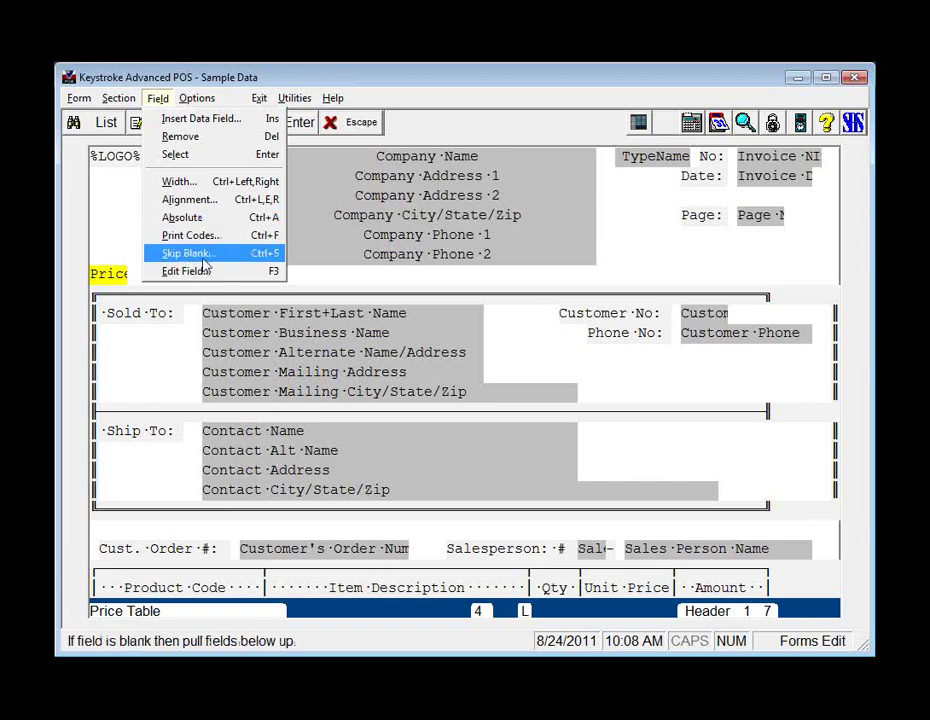
left_click(113, 191)
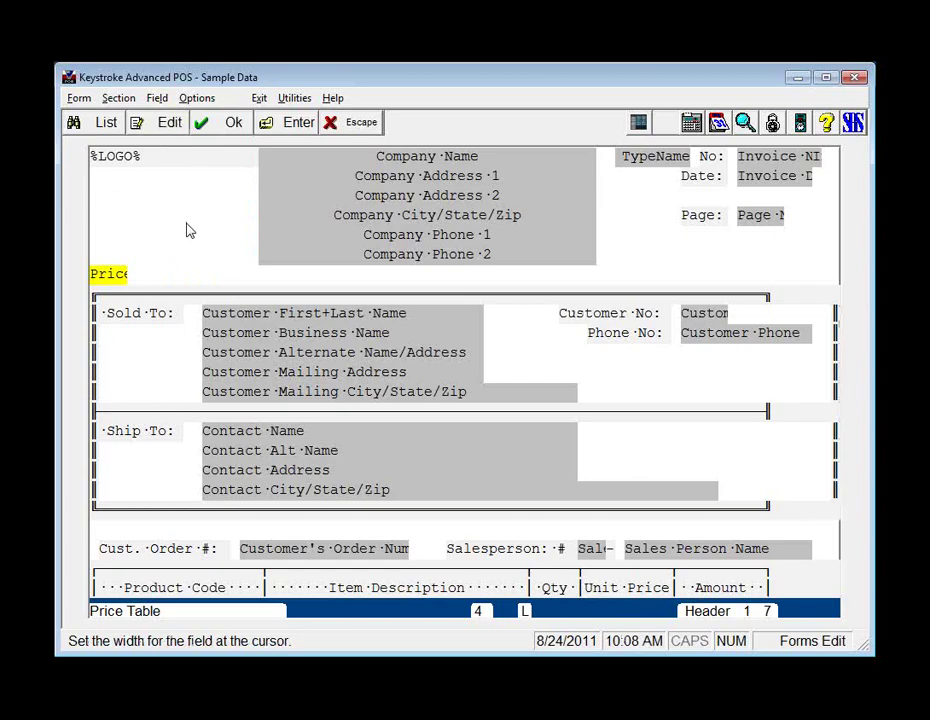
key("Right")
key("Right")
key("Right")
key("Right")
key("Right")
key("Right")
key("Right")
key("Right")
key("Right")
key("Right")
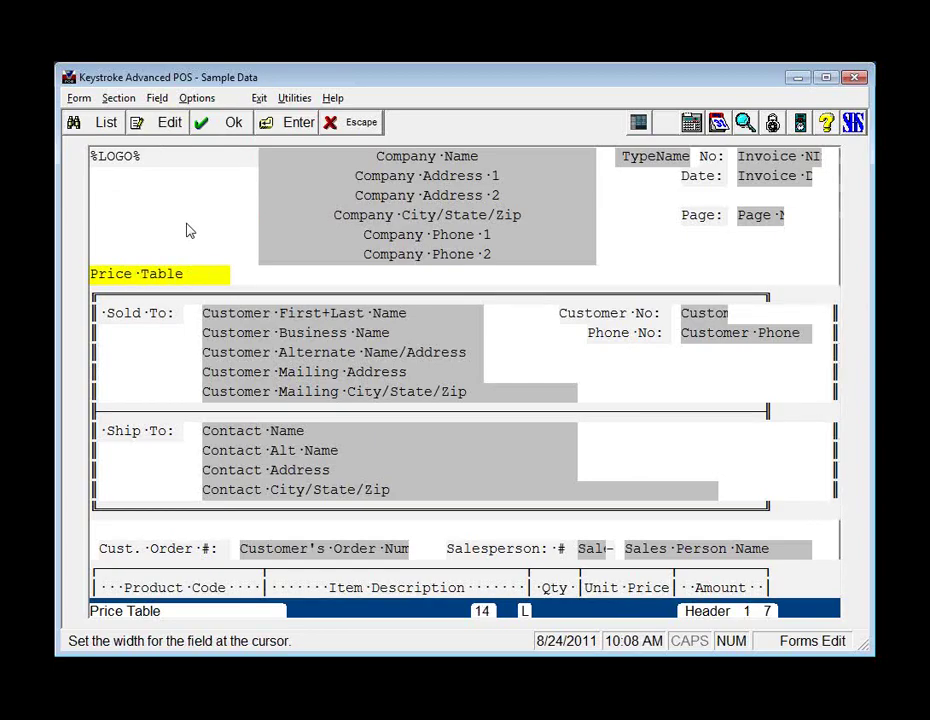
key("Right")
key("Right")
key("Right")
key("Right")
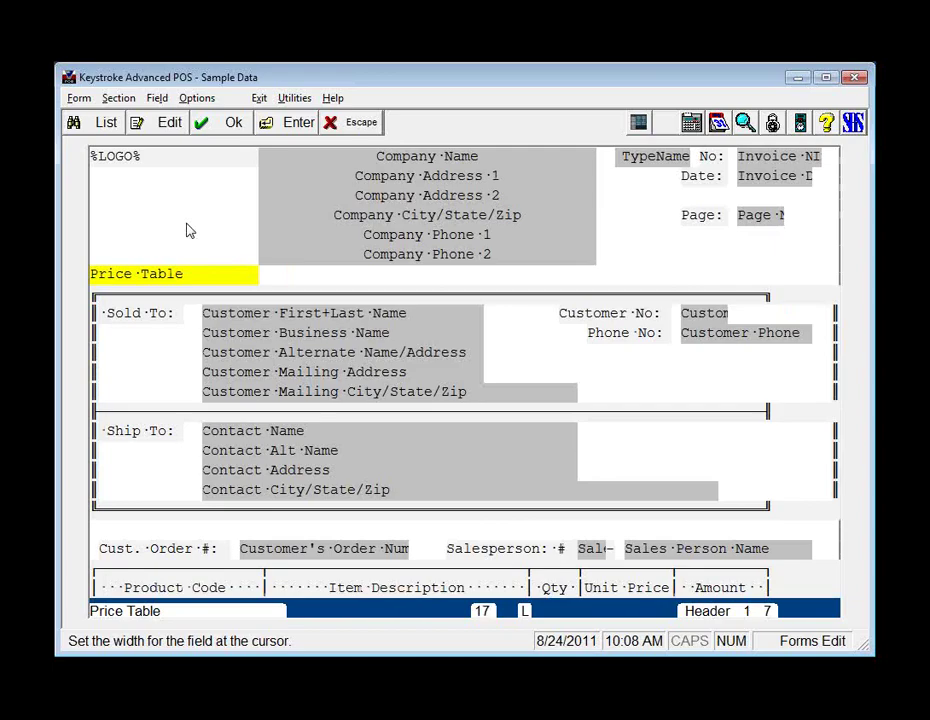
Narrow the Price Table field to 1 character
key("Left")
key("Left")
key("Left")
key("Left")
key("Left")
key("Left")
key("Left")
key("Left")
key("Left")
key("Left")
key("Left")
key("Left")
key("Left")
key("Left")
key("Left")
key("Left")
key("Left")
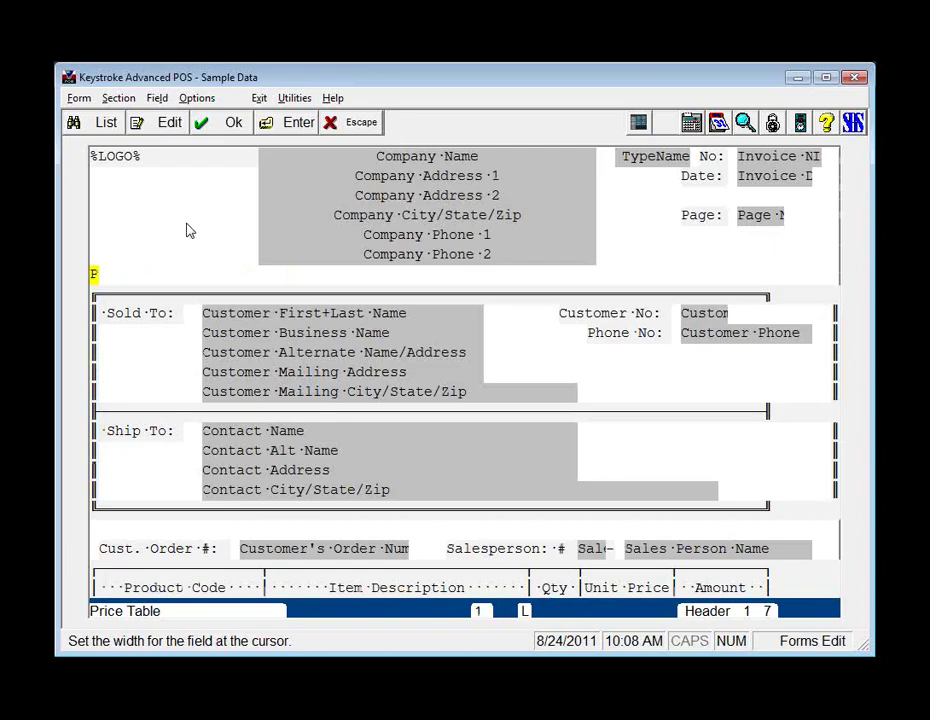
Move the Price Table field to column 70, row 9 of the header, just after the customer number field
key("Right")
key("Right")
key("Right")
key("Right")
key("Right")
key("Right")
key("Right")
key("Right")
key("Right")
key("Right")
key("Right")
key("Right")
key("Right")
key("Right")
key("Right")
key("Right")
key("Right")
key("Right")
key("Right")
key("Right")
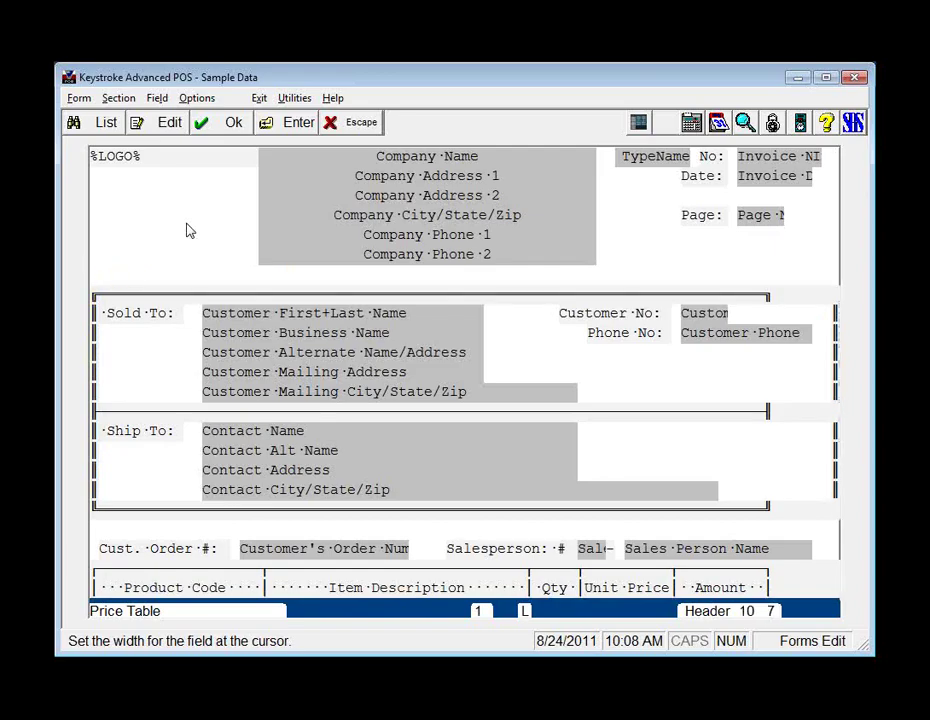
key("Right")
key("Right")
key("Right")
key("Right")
key("Right")
key("Right")
key("Right")
key("Right")
key("Right")
key("Right")
key("Right")
key("Right")
key("Right")
key("Right")
key("Right")
key("Right")
key("Right")
key("Right")
key("Right")
key("Right")
key("Down")
key("Down")
key("Down")
key("Up")
key("Right")
key("Right")
key("Right")
key("Right")
key("Right")
key("Right")
key("Right")
key("Right")
key("Right")
key("Right")
key("Right")
key("Right")
key("Right")
key("Right")
key("Right")
key("Right")
key("Right")
key("Right")
key("Right")
key("Right")
key("Right")
key("Left")
key("Left")
key("Return")
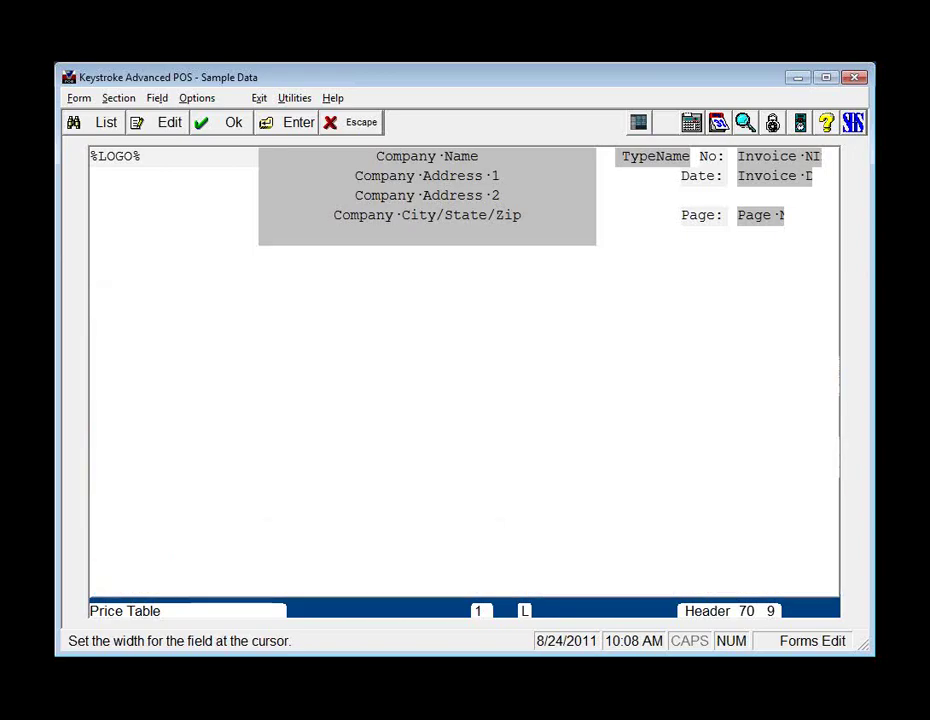
Set the width of the Price Table field beside the customer number to 2 characters
key("Right")
key("Right")
key("Left")
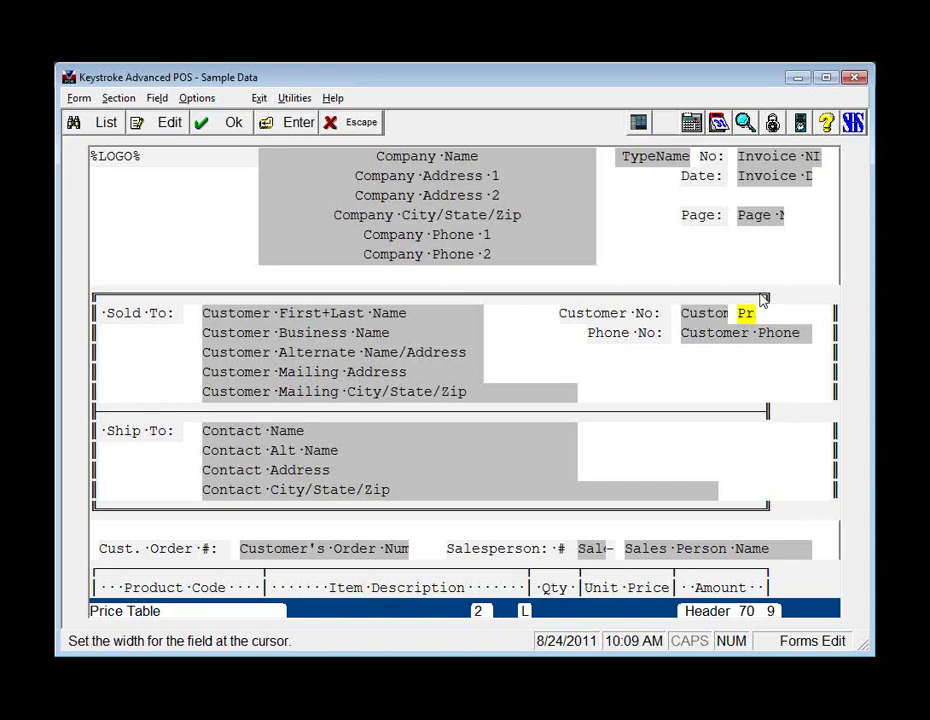
key("Right")
key("Right")
key("Right")
key("Right")
key("Right")
key("Right")
key("Right")
key("Right")
key("Right")
key("Right")
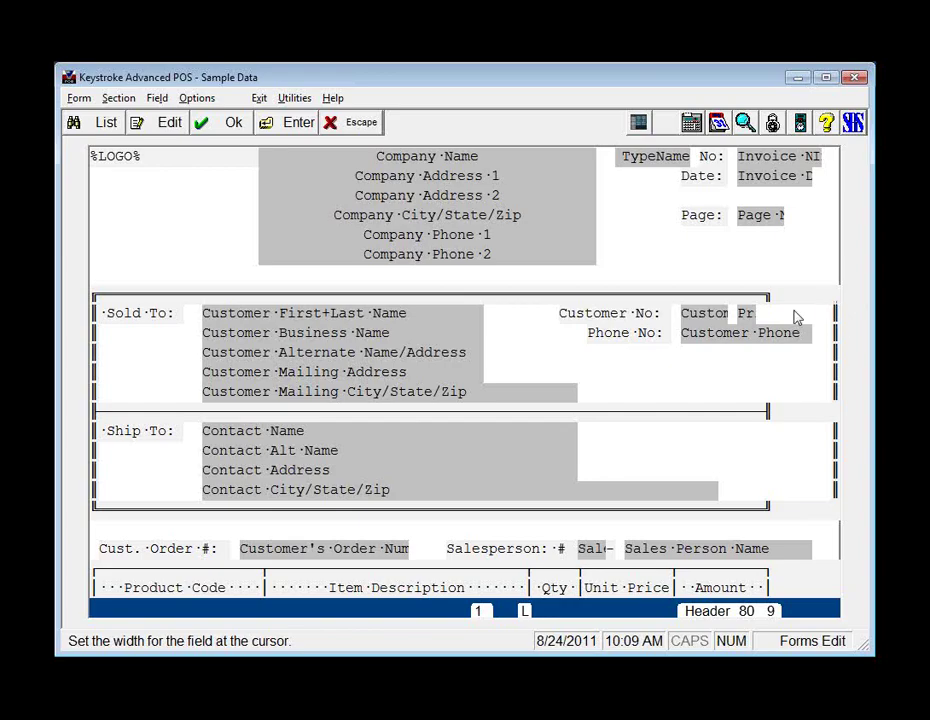
Save the modified form under the new file name KSPLOGOX.NVC
key("alt+f")
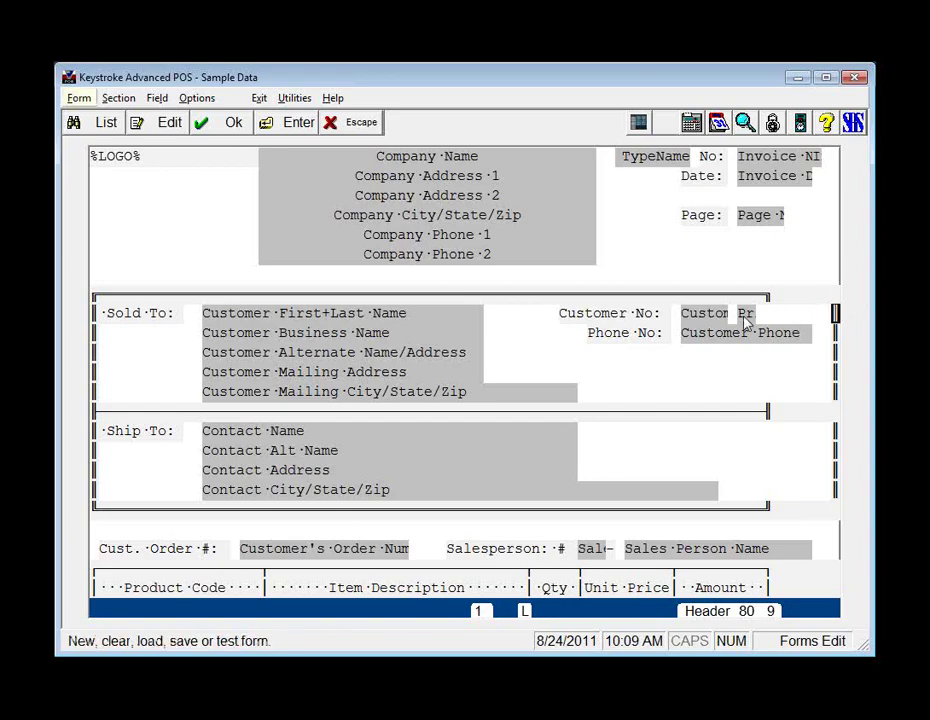
key("s")
key("End")
key("Left")
key("Left")
key("Left")
key("BackSpace")
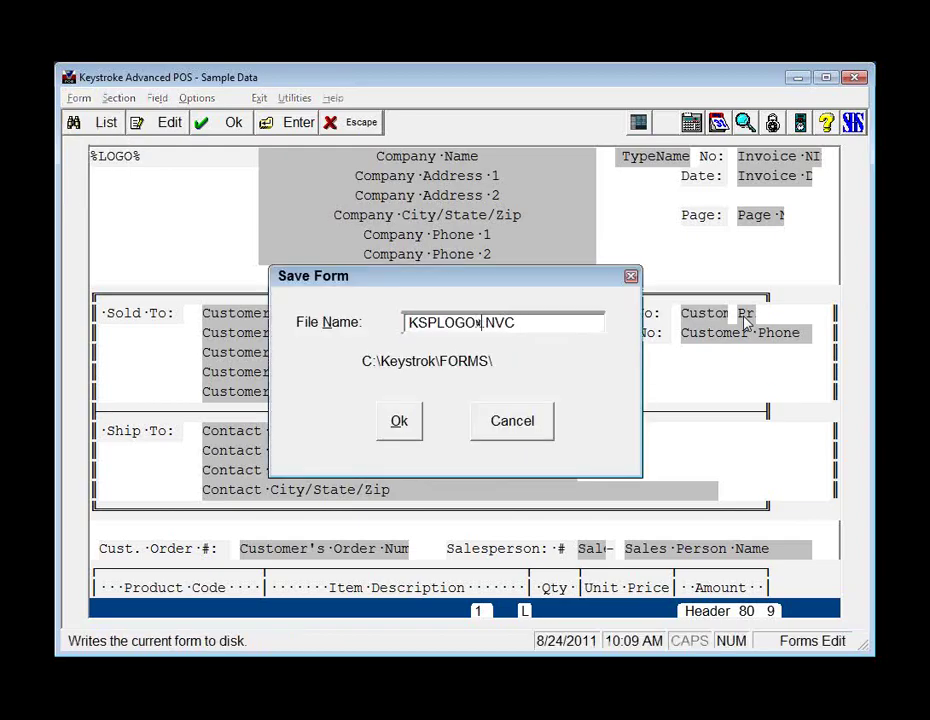
type("X")
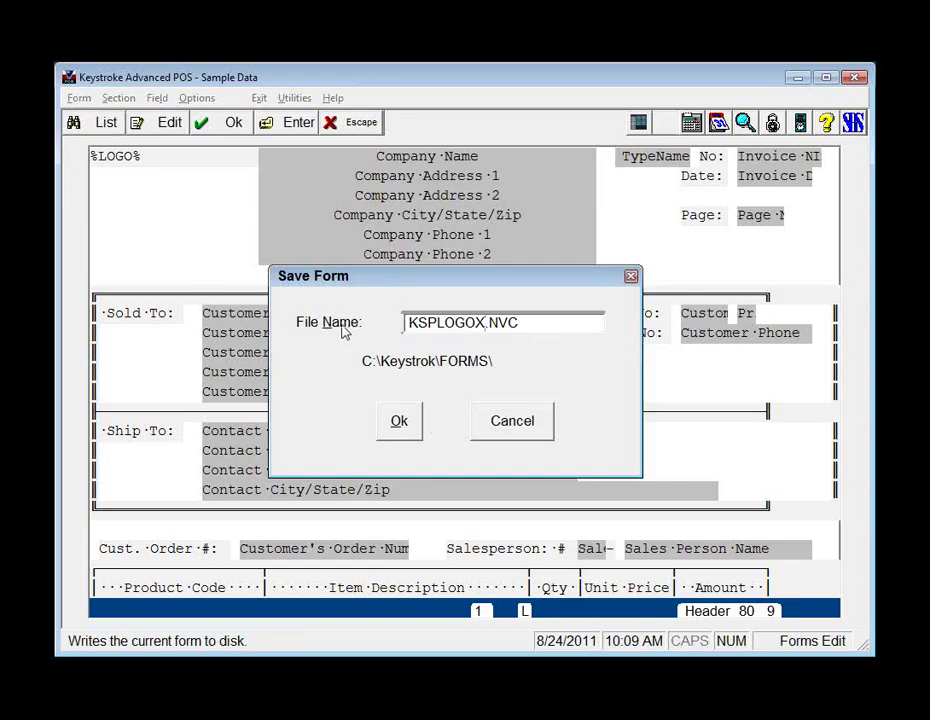
left_click(394, 430)
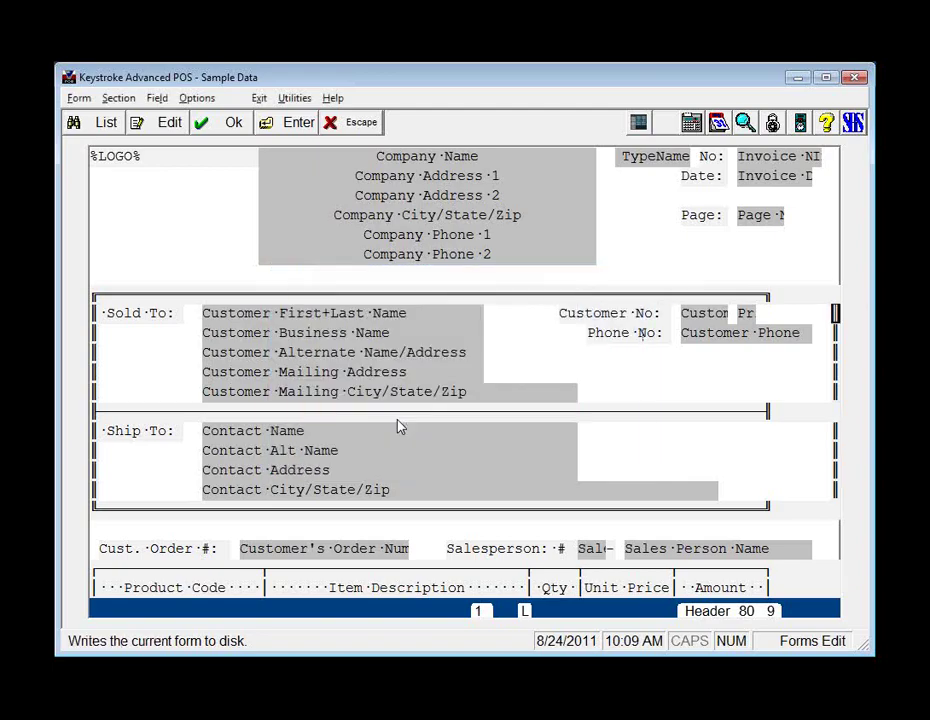
Switch to the Configuration Manager and open the Invoice print button for Sales Manager sales for editing
left_click(262, 99)
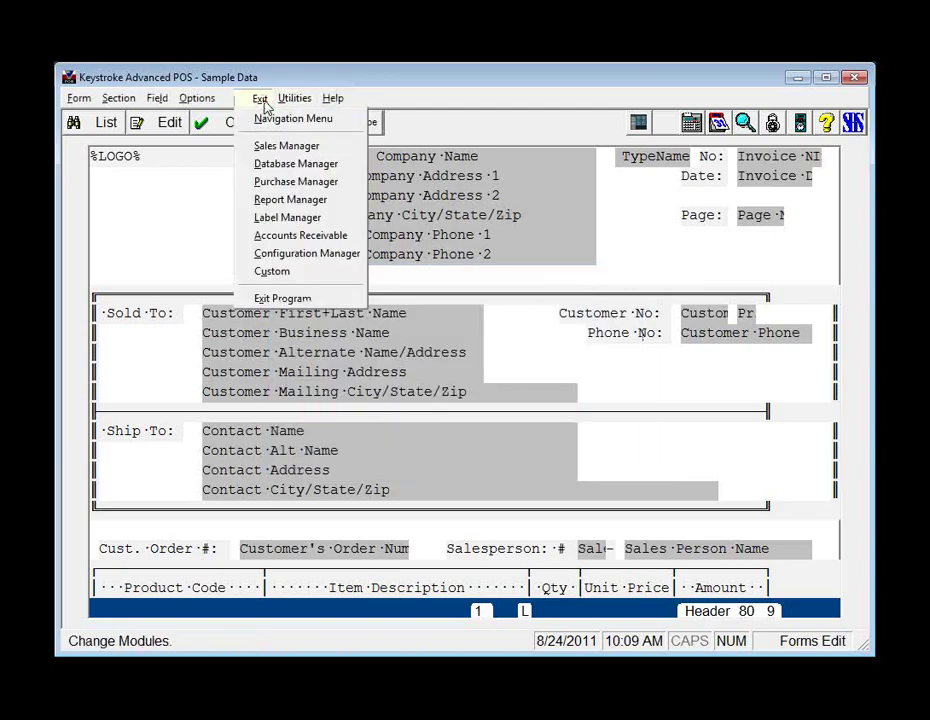
left_click(302, 254)
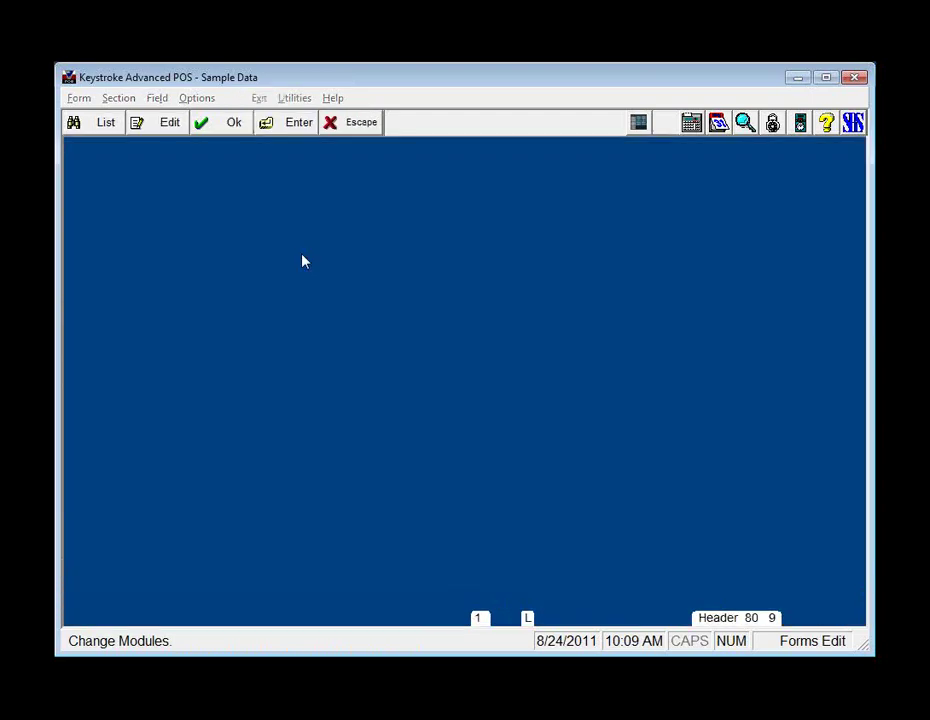
left_click(211, 99)
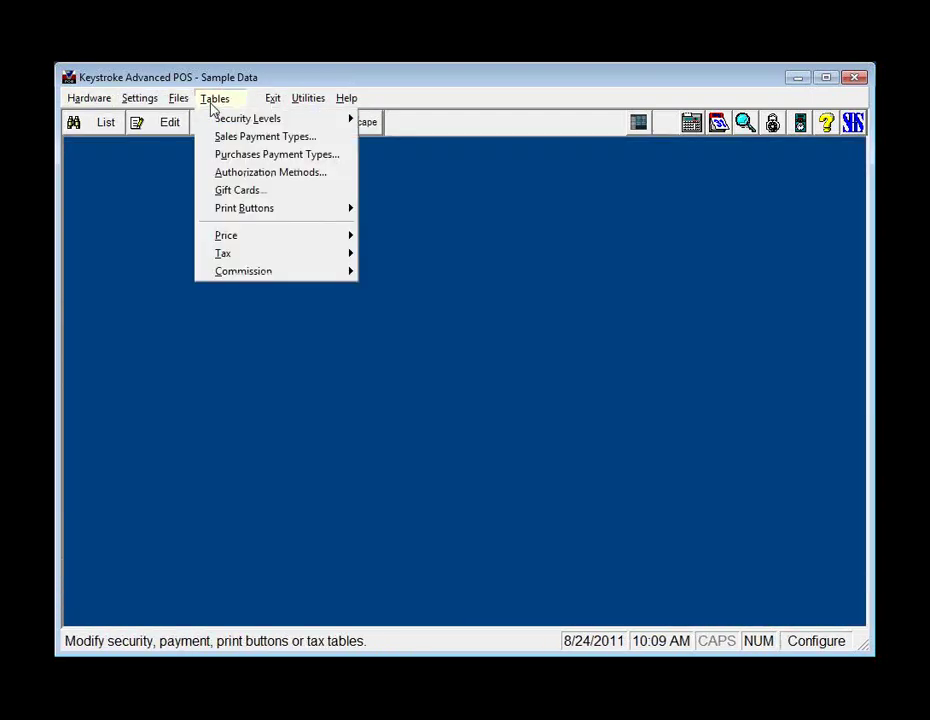
mouse_move(255, 218)
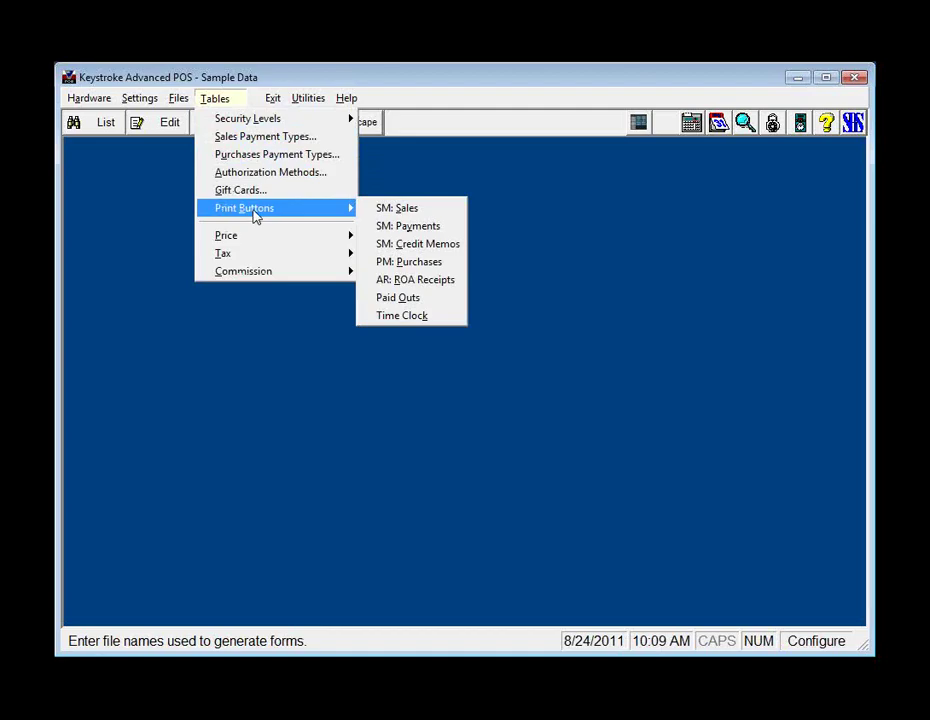
left_click(392, 212)
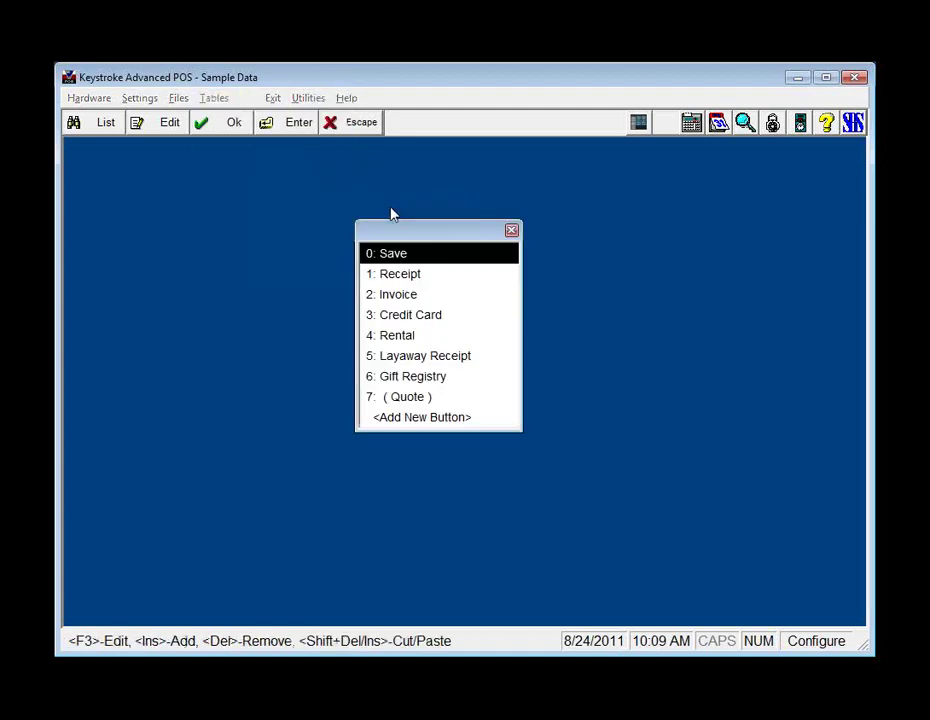
left_click(403, 296)
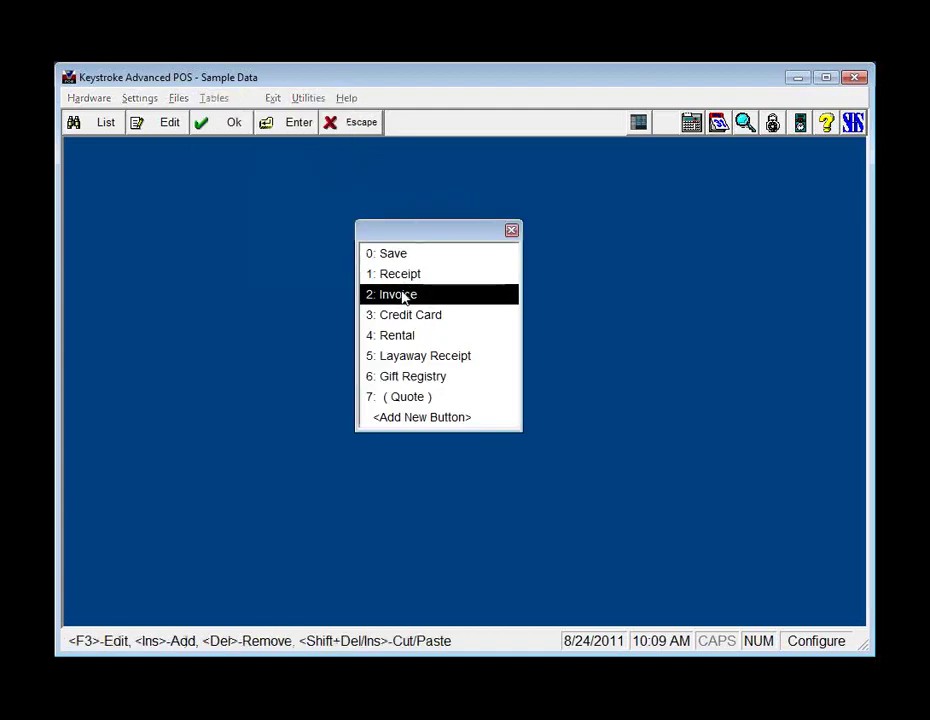
double_click(403, 296)
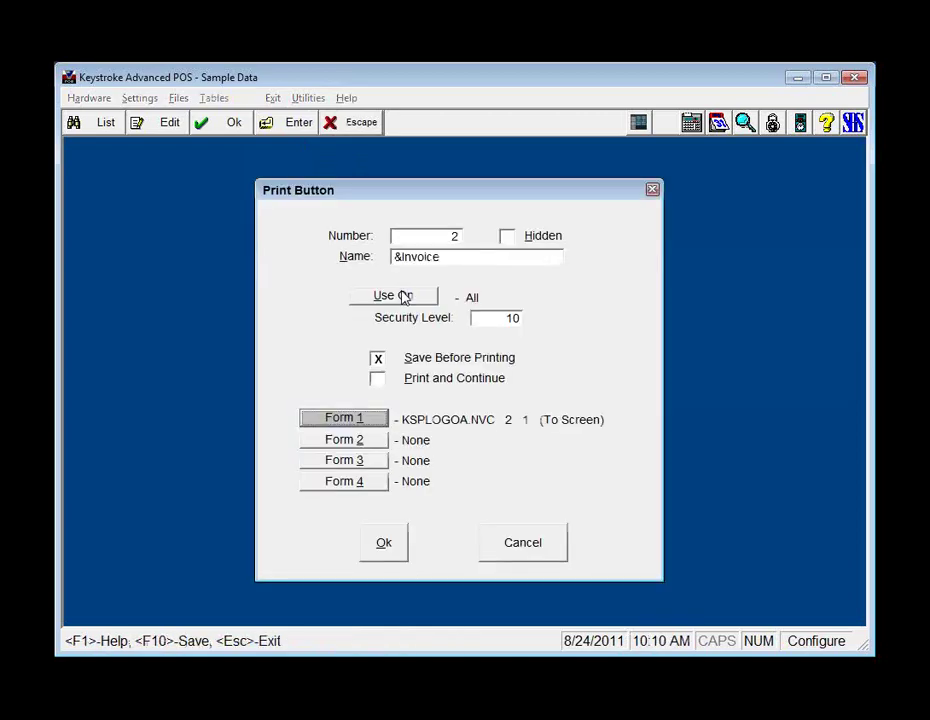
Assign KSPLOGOX.NVC as Form 1 of the Invoice print button, then save the button and close the print button list
key("Return")
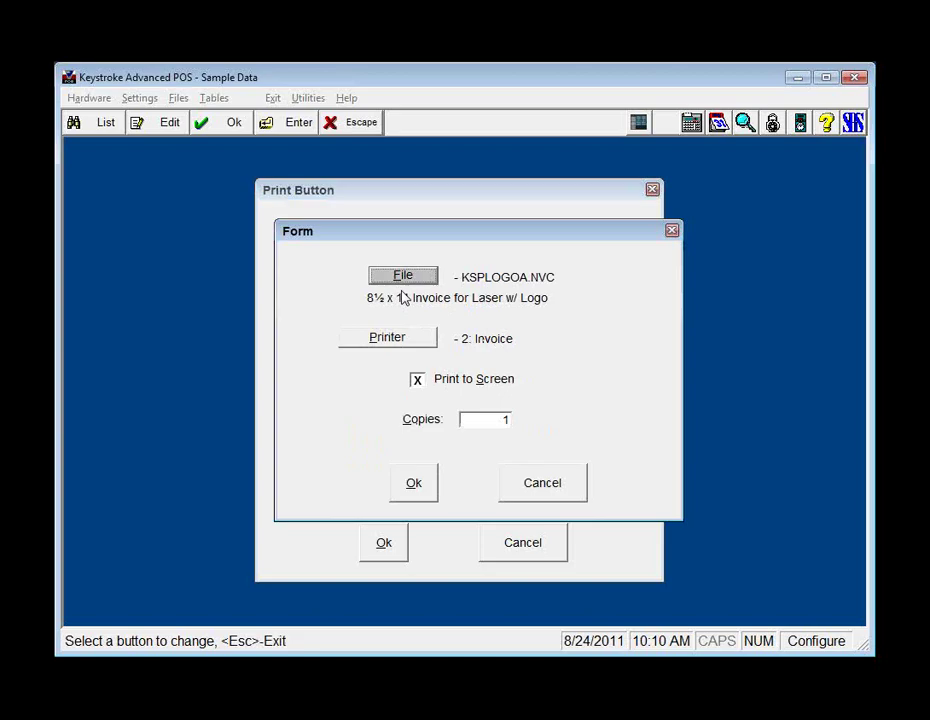
key("Return")
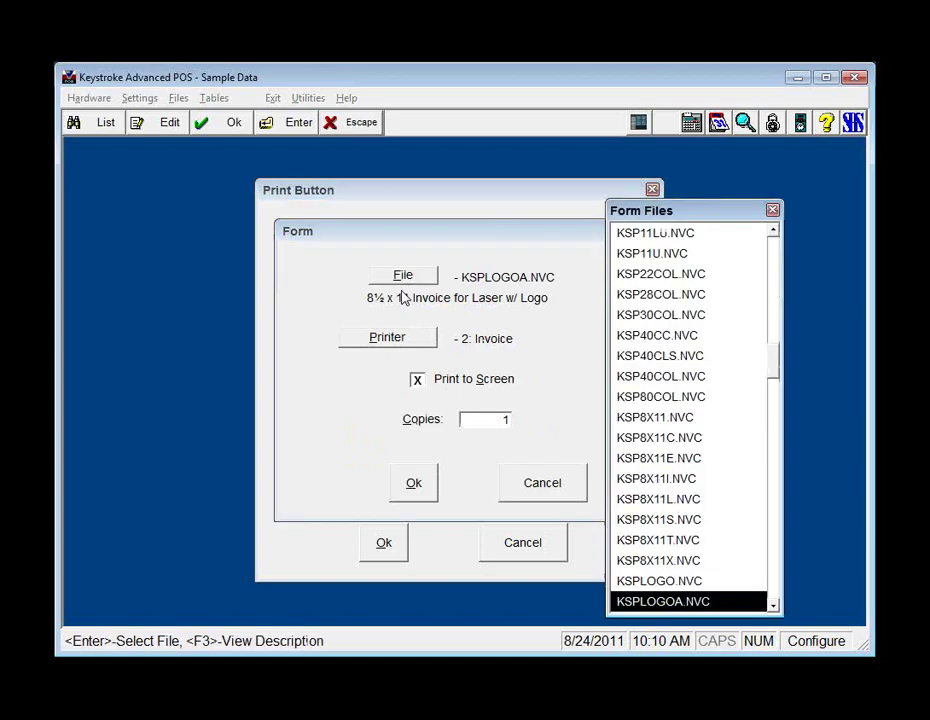
key("Down")
key("Down")
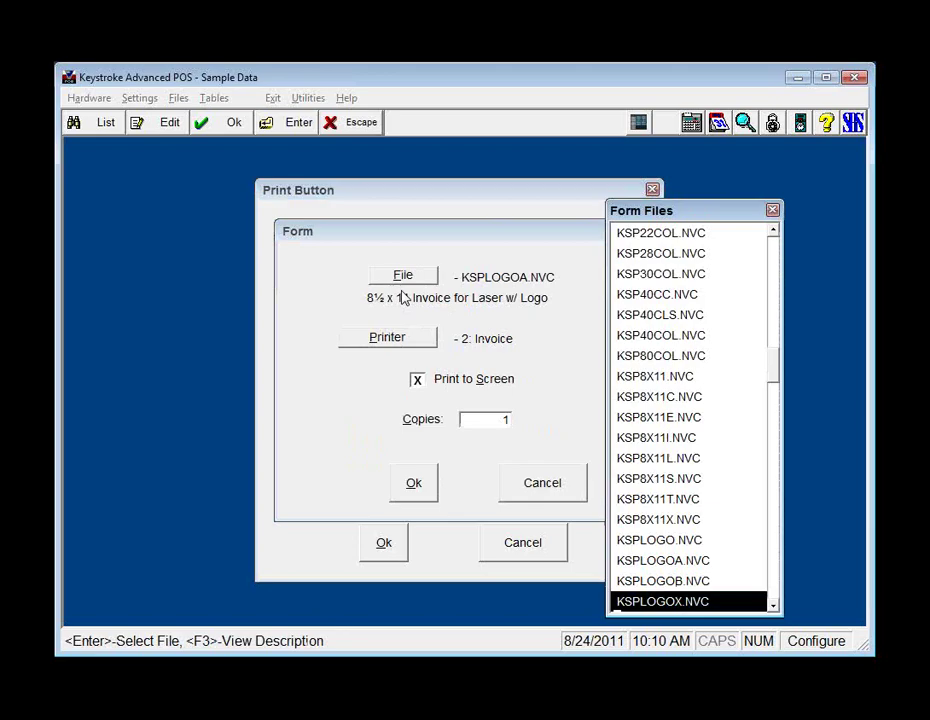
key("Return")
key("Tab")
key("Tab")
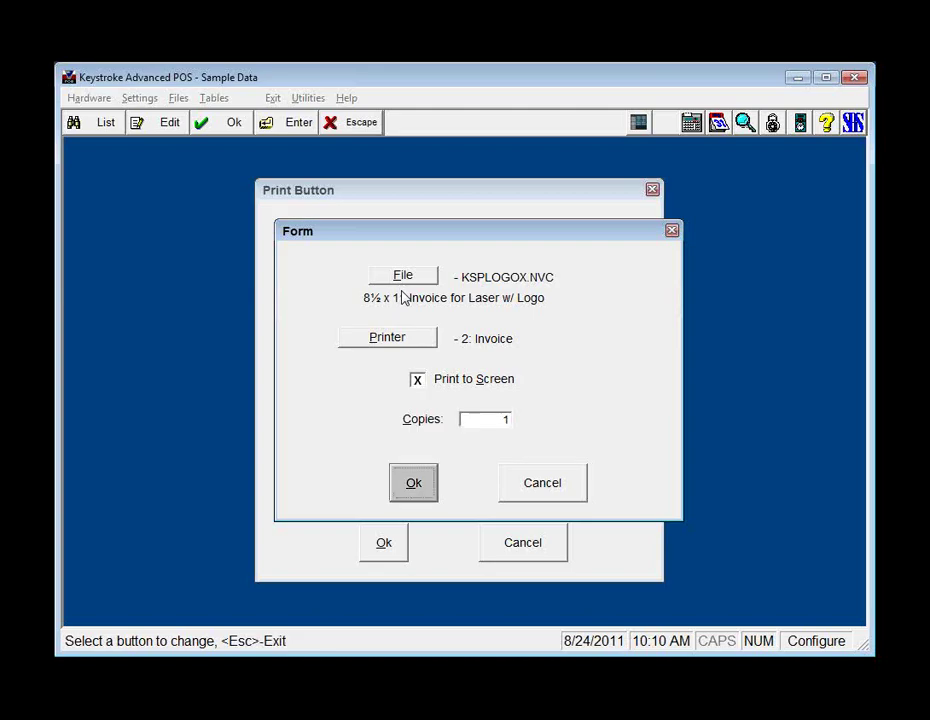
key("Return")
key("Tab")
key("Tab")
key("Tab")
key("Tab")
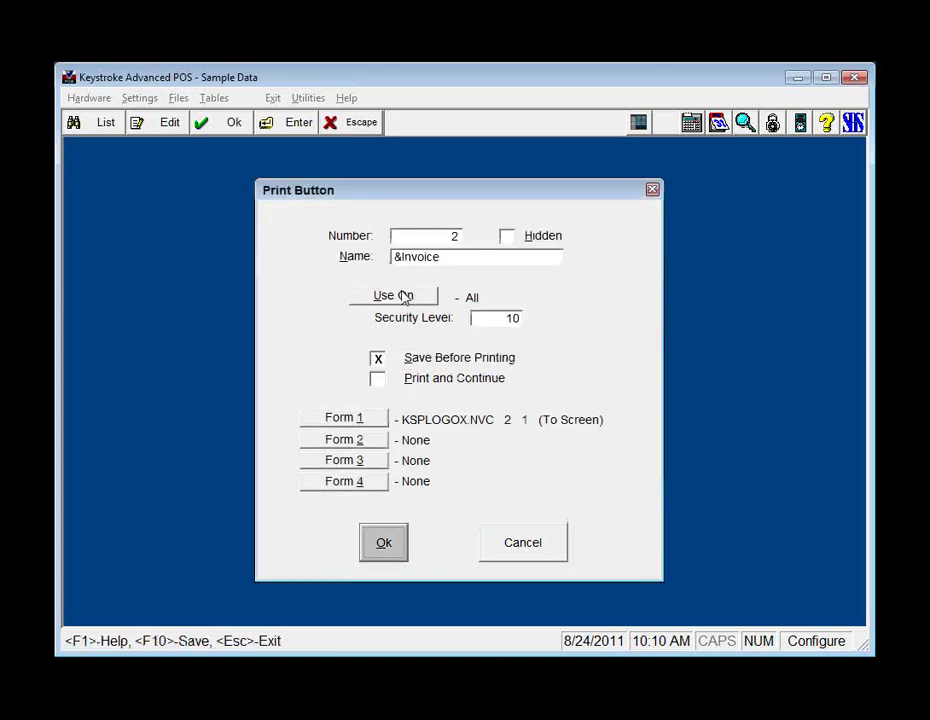
key("Return")
key("Escape")
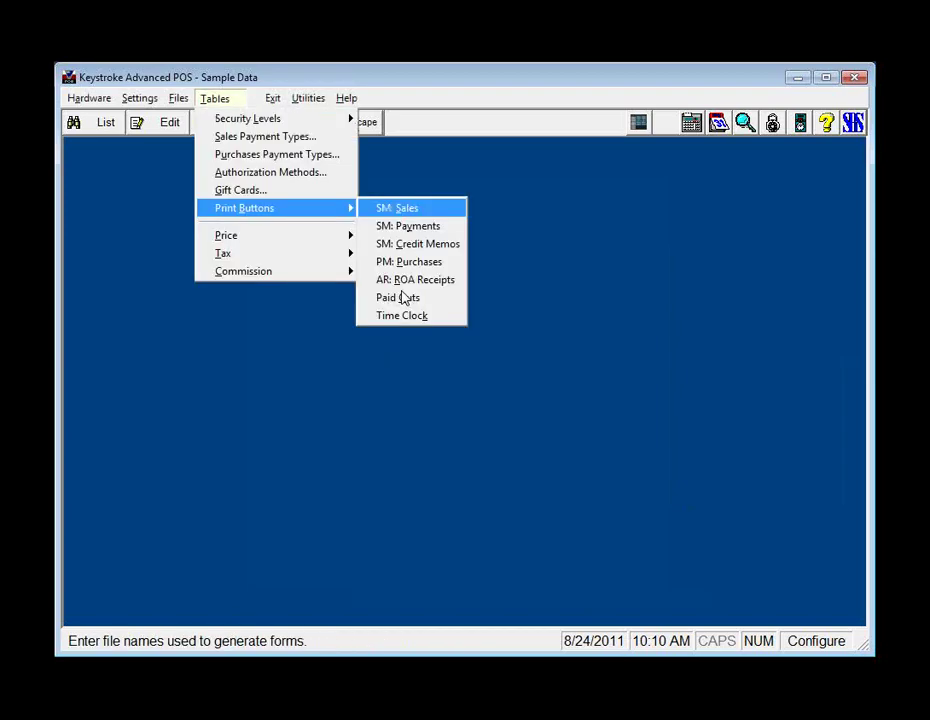
Switch to the Sales Manager and load the previous sales invoice, number 34
key("Right")
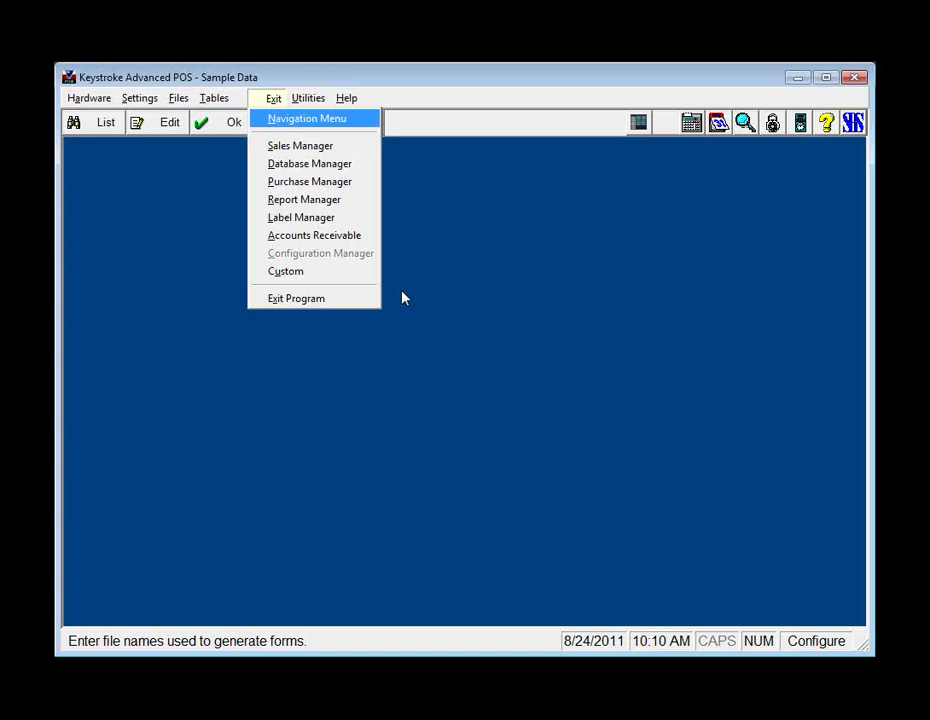
key("Down")
key("Return")
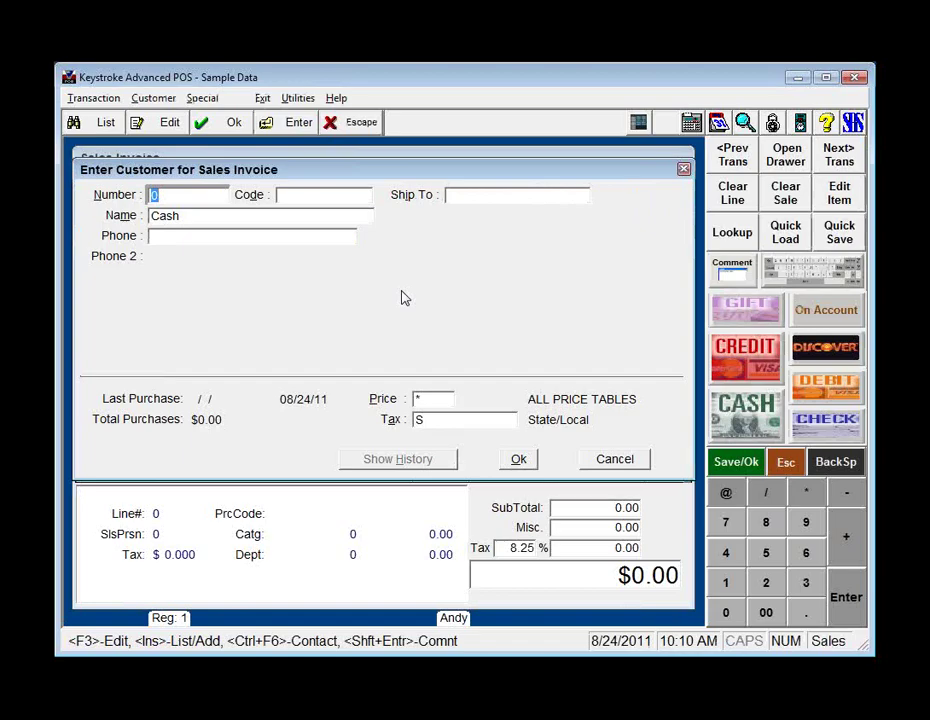
key("Page_Up")
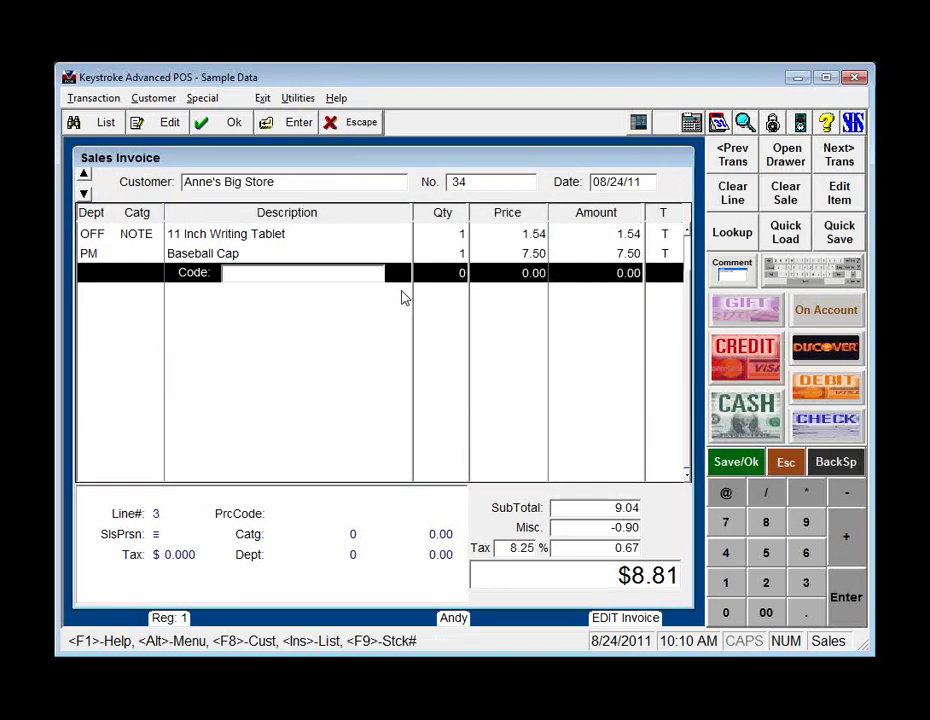
left_click(141, 183)
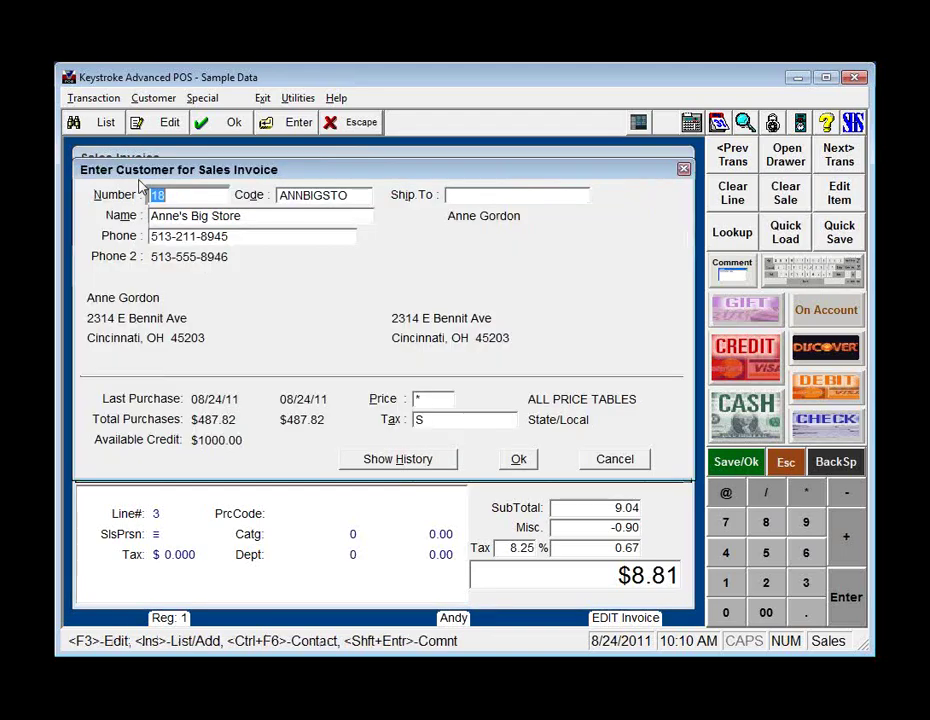
left_click(433, 401)
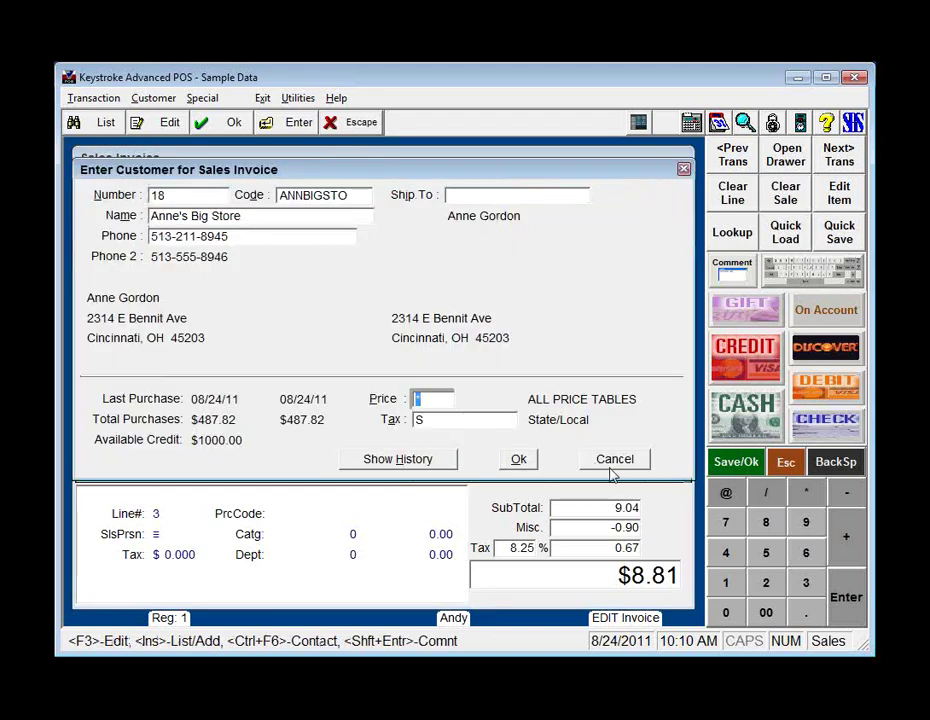
key("F2")
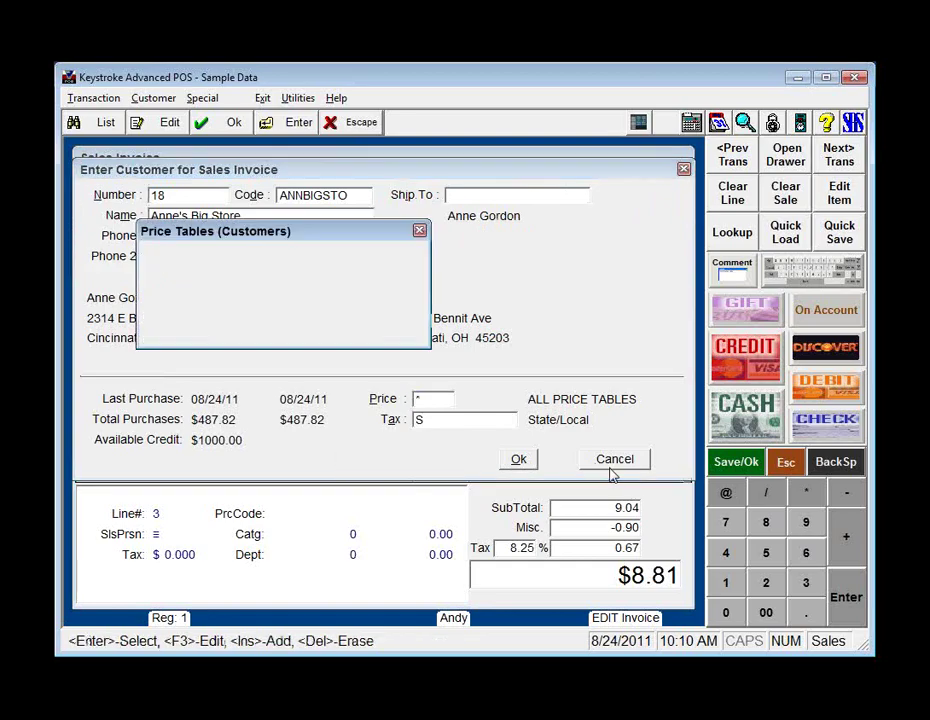
key("Down")
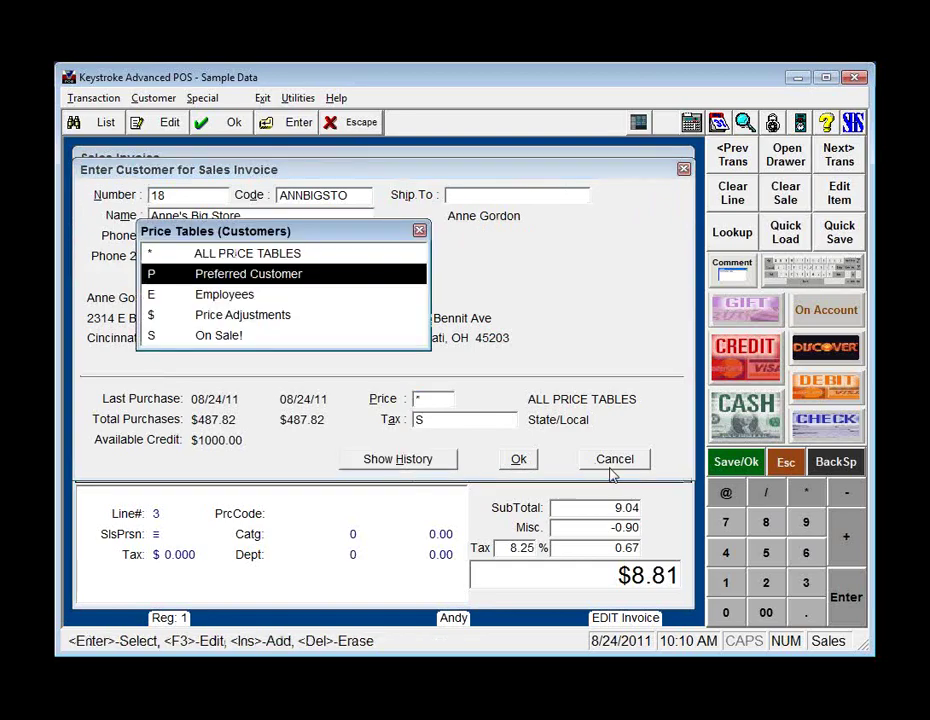
key("Escape")
key("Escape")
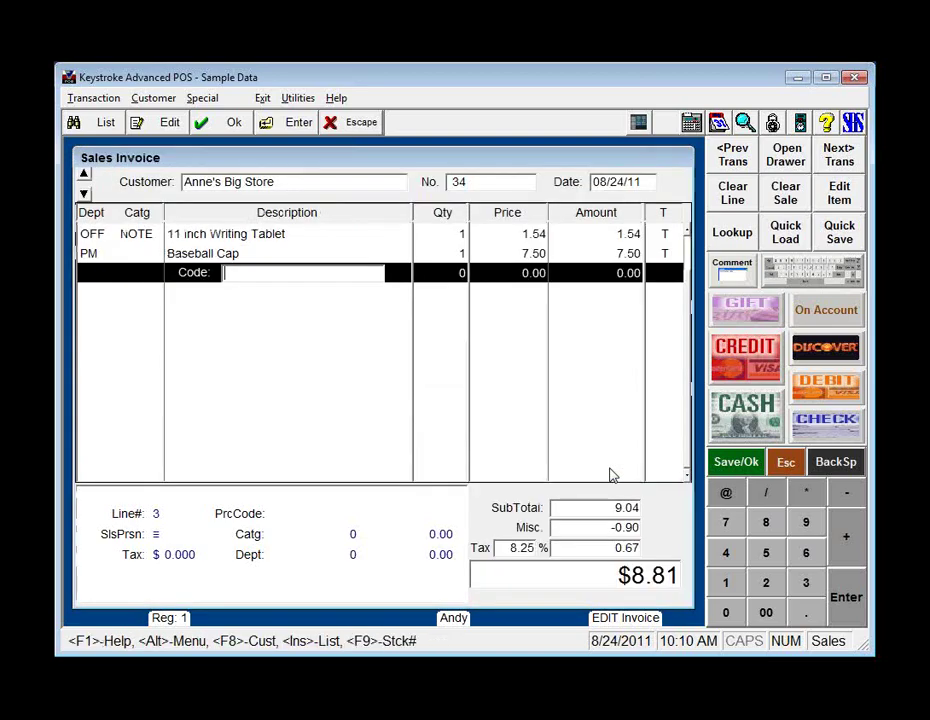
Complete the sale, print its invoice to the screen and fit the whole page in the preview
key("F10")
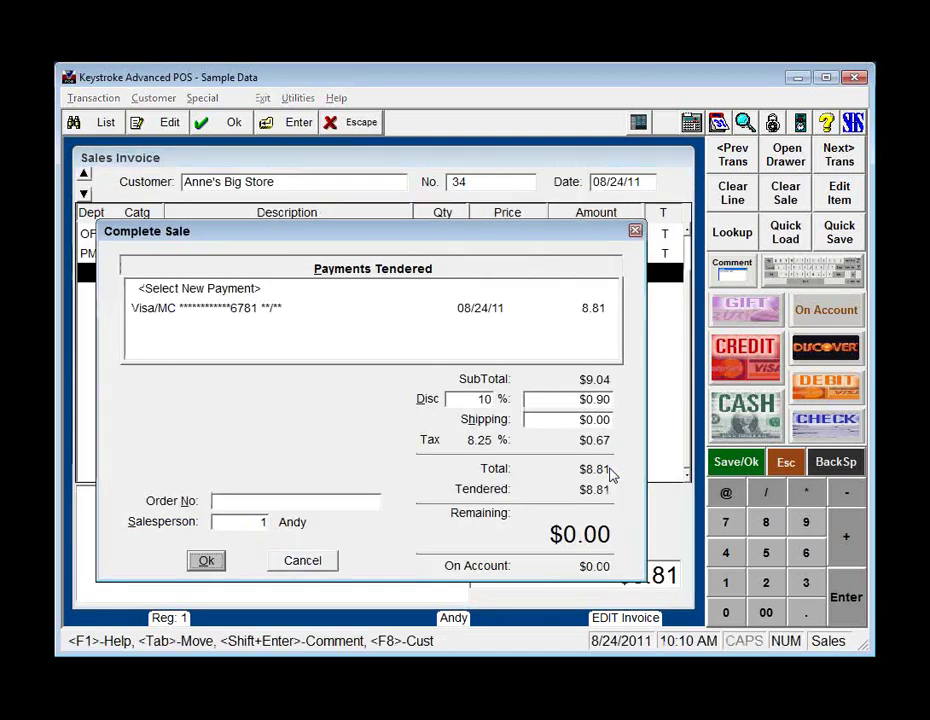
key("Return")
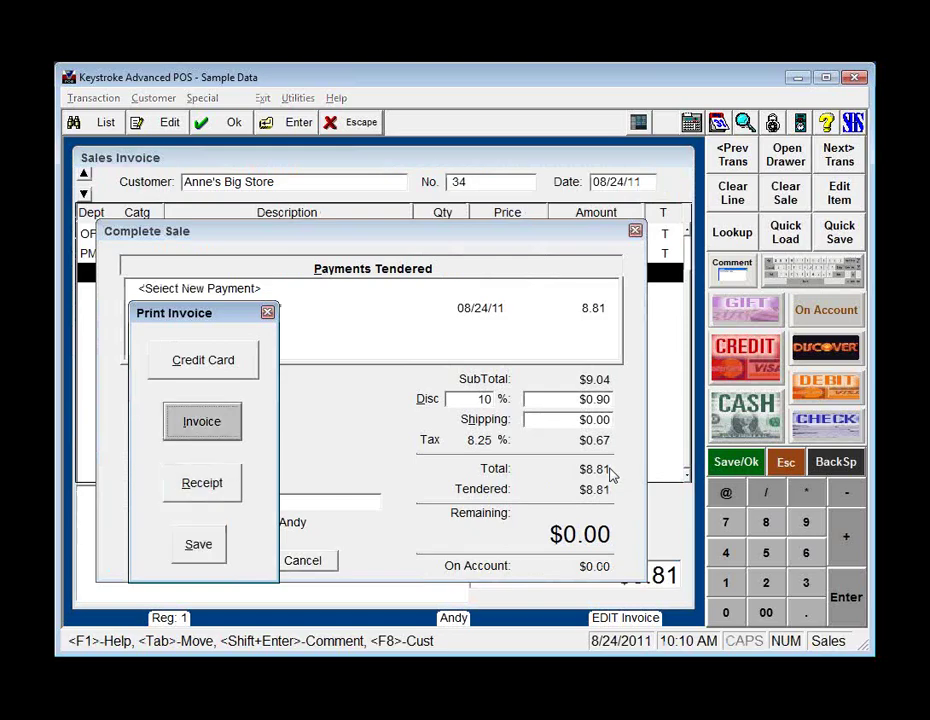
key("Return")
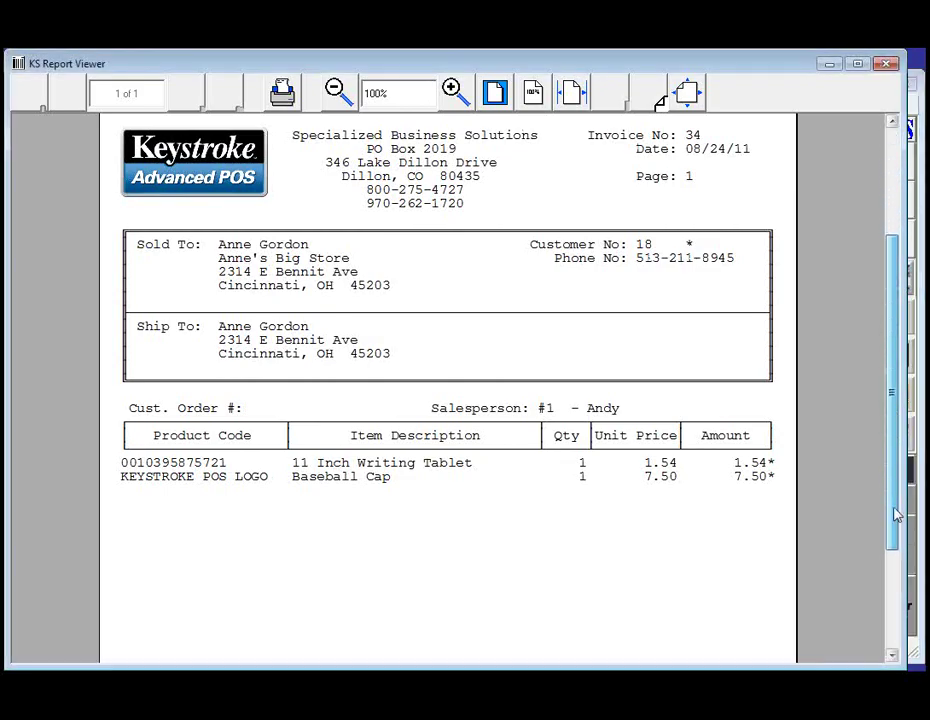
scroll(895, 487, "down", 3)
left_click(495, 93)
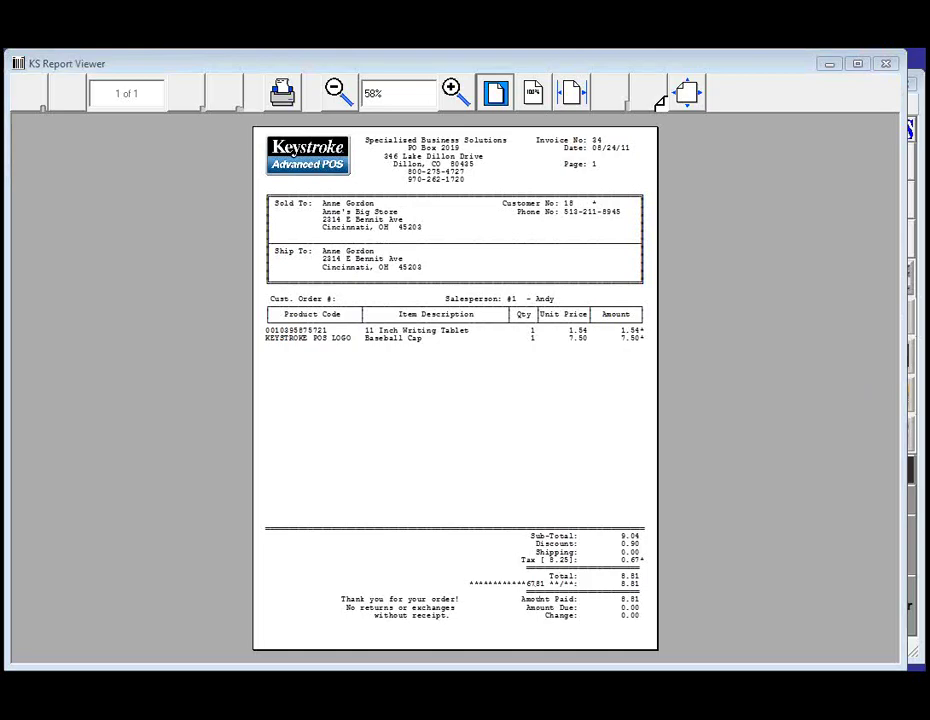
Switch back to Keystroke Advanced POS, save the sale and choose Auto Part Center as the customer for a new sales invoice
key("alt+Tab")
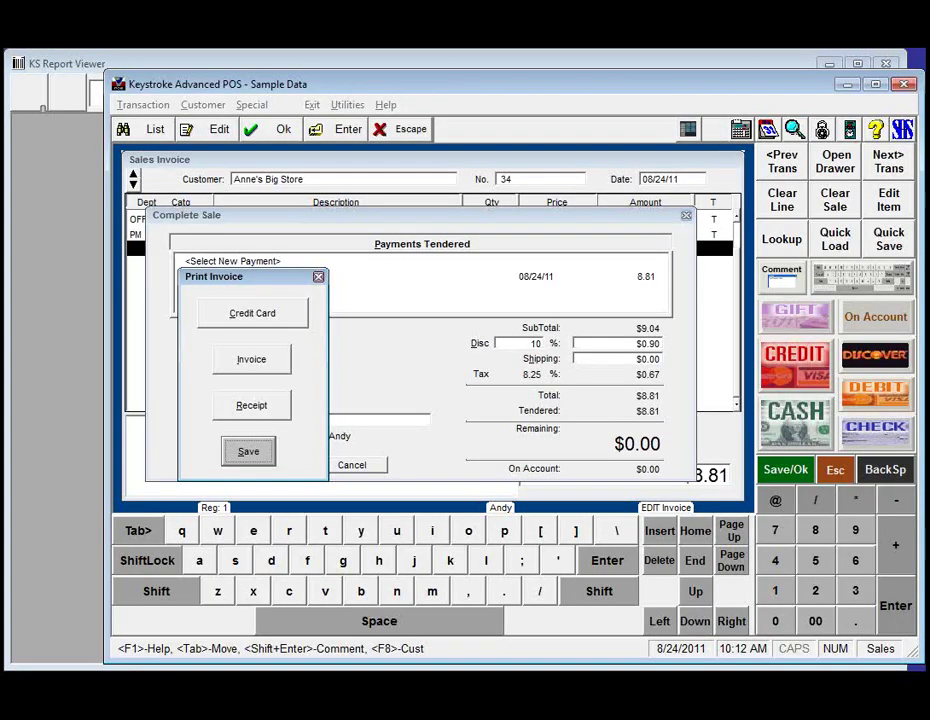
key("Return")
key("Return")
key("Down")
key("Down")
key("Down")
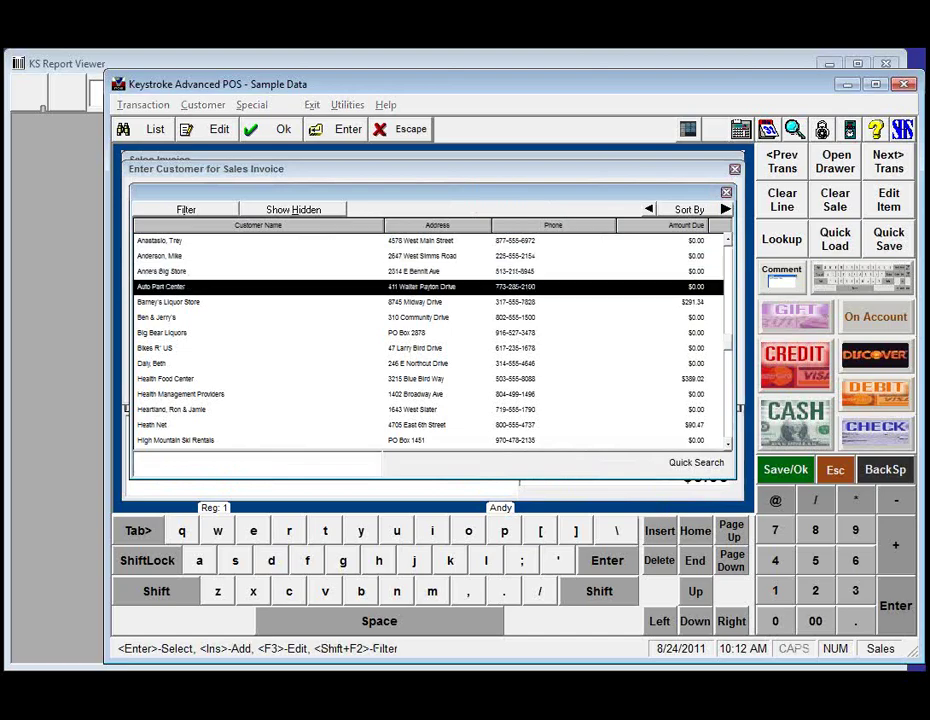
key("Return")
Set the price table for the Auto Part Center sale to P, Preferred Customer
key("Up")
key("Up")
key("Up")
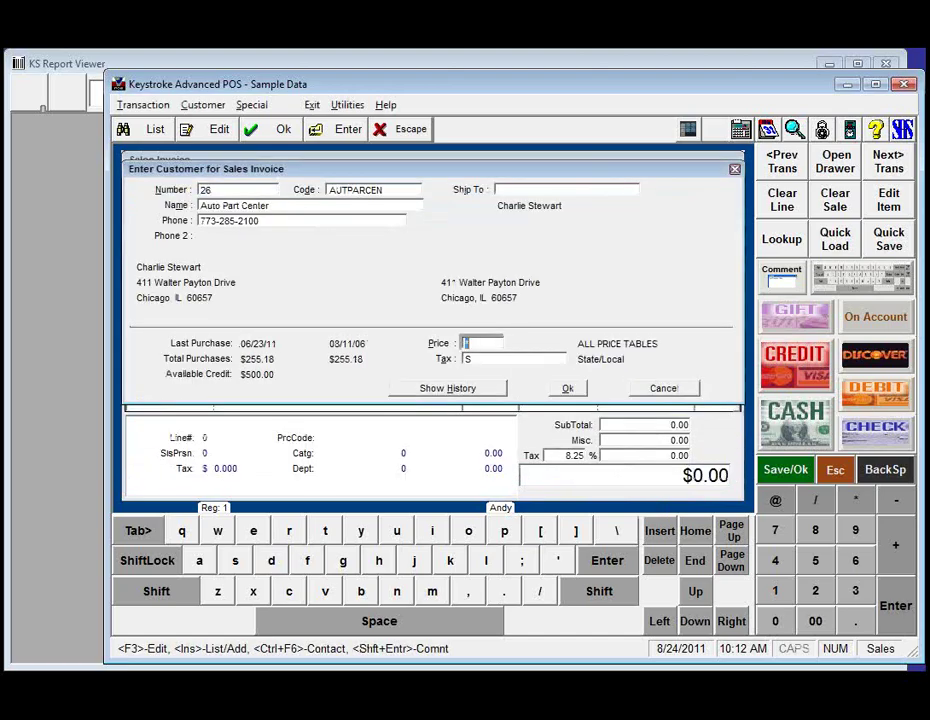
key("Insert")
key("Down")
key("Down")
key("Up")
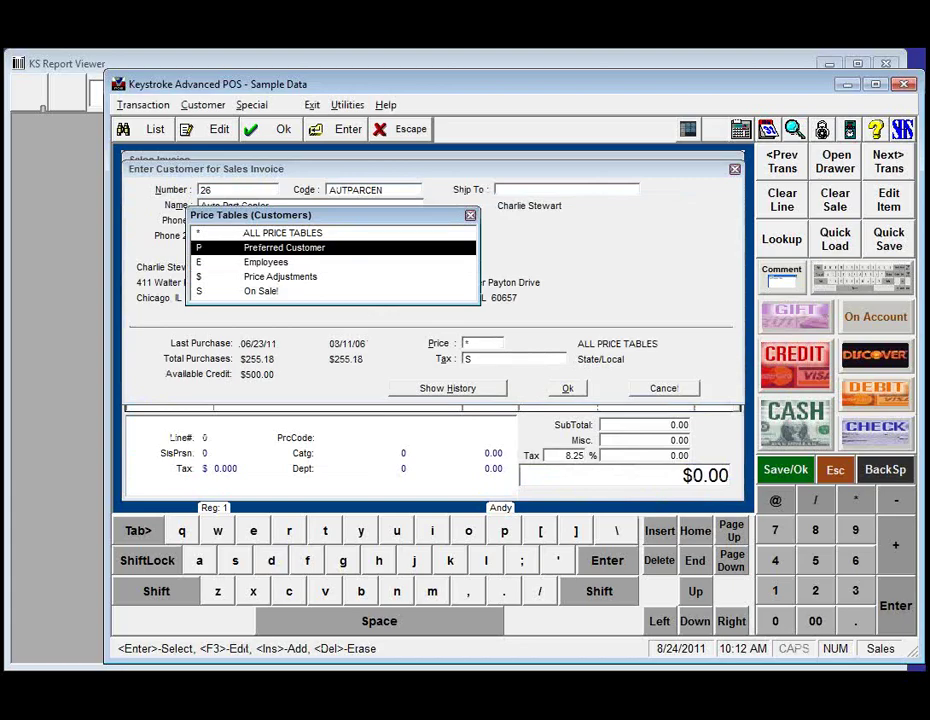
key("Return")
key("Down")
key("Down")
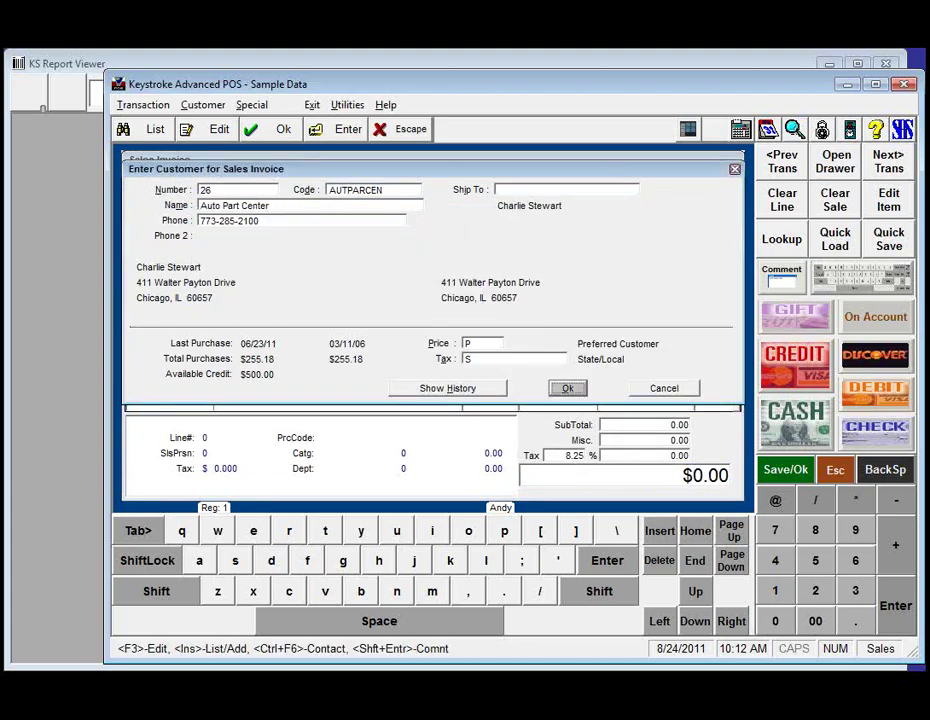
Confirm the customer and add Envelope, #6.75 Env 500 CT. and Lord Of The Rings - Fellowship to the sales invoice
key("Return")
key("Insert")
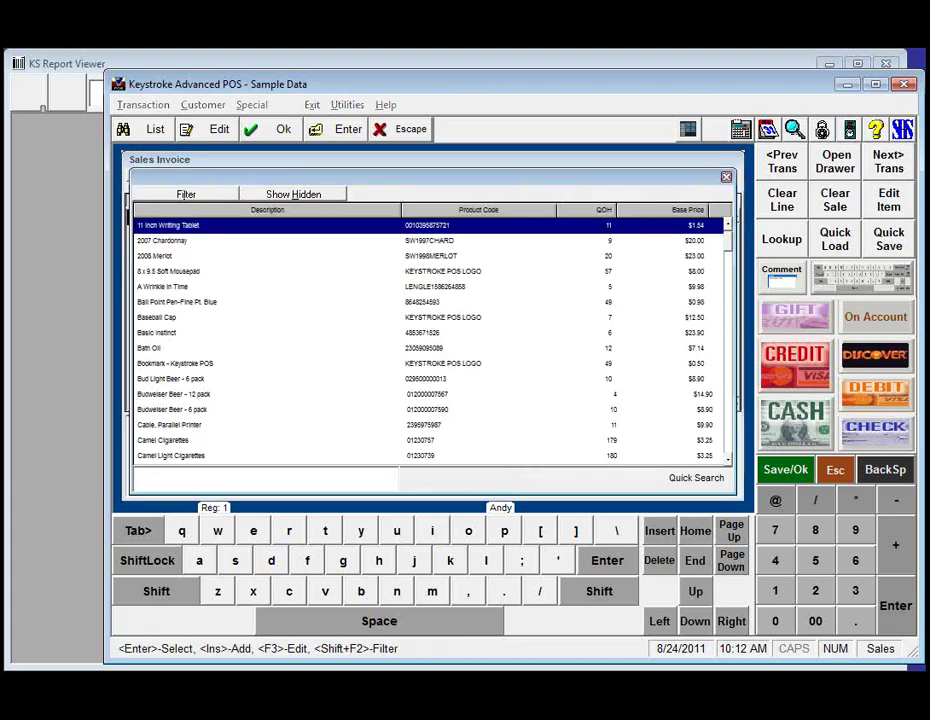
key("Return")
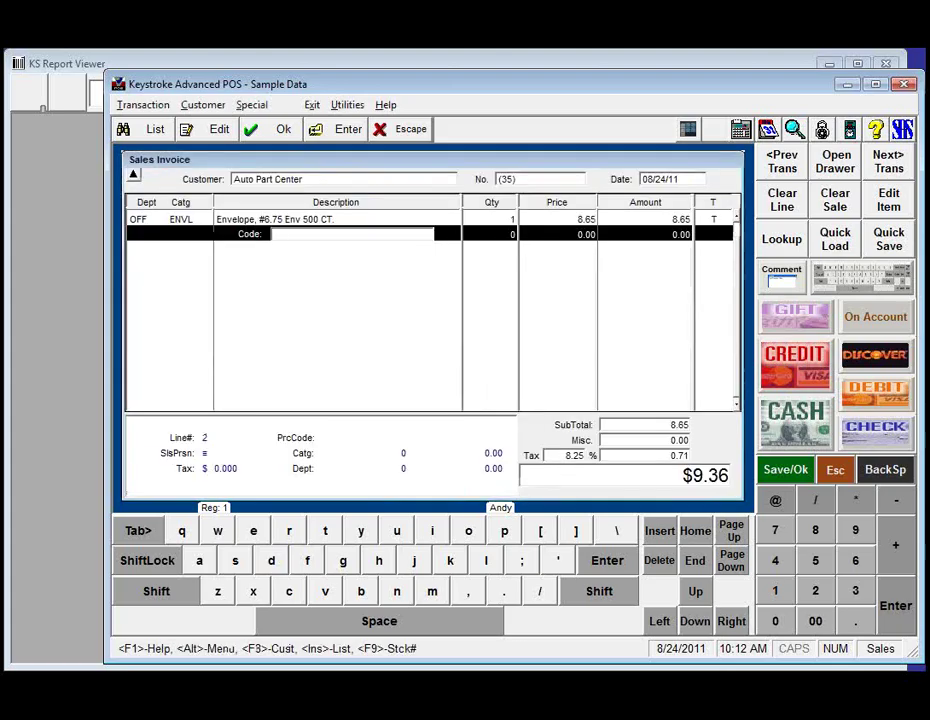
key("Insert")
key("Page_Down")
key("Page_Down")
key("Page_Down")
key("Page_Down")
key("Page_Down")
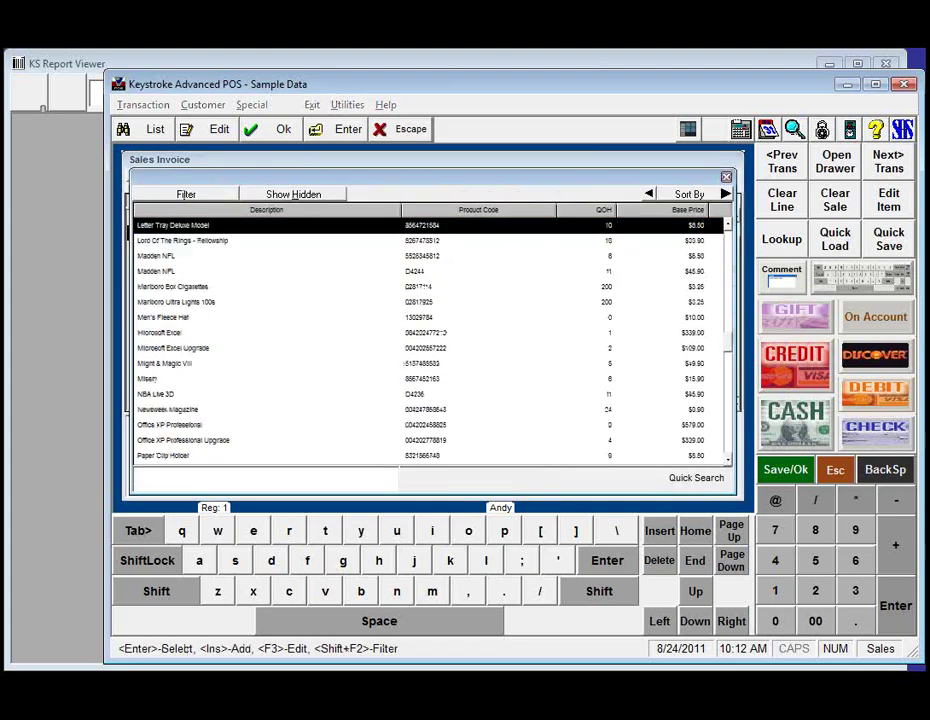
key("Down")
key("Return")
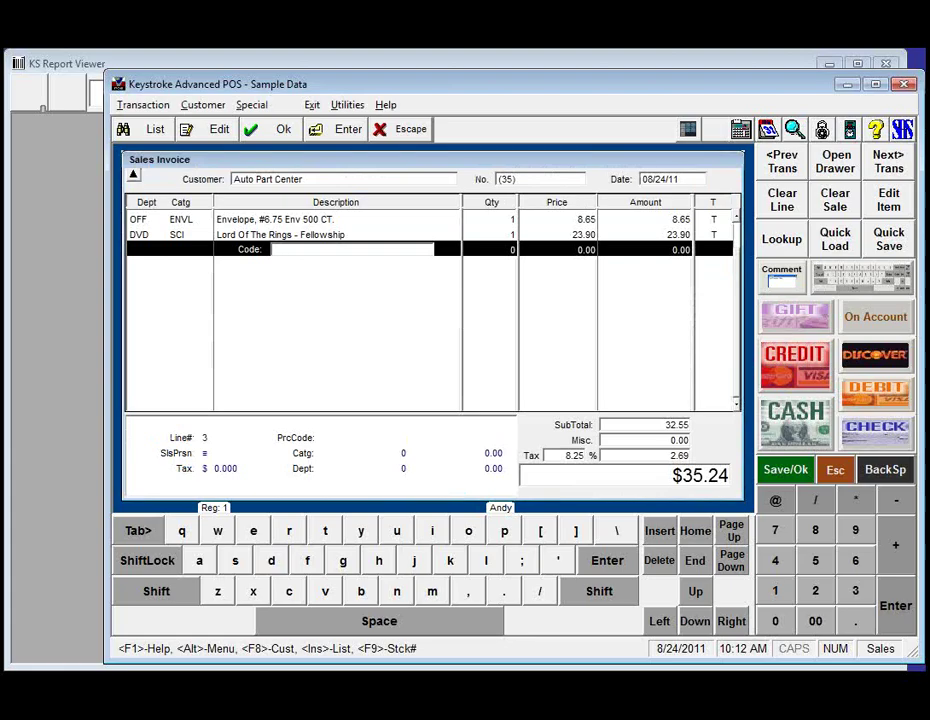
Complete the sale with a cash payment of 20.00
key("F10")
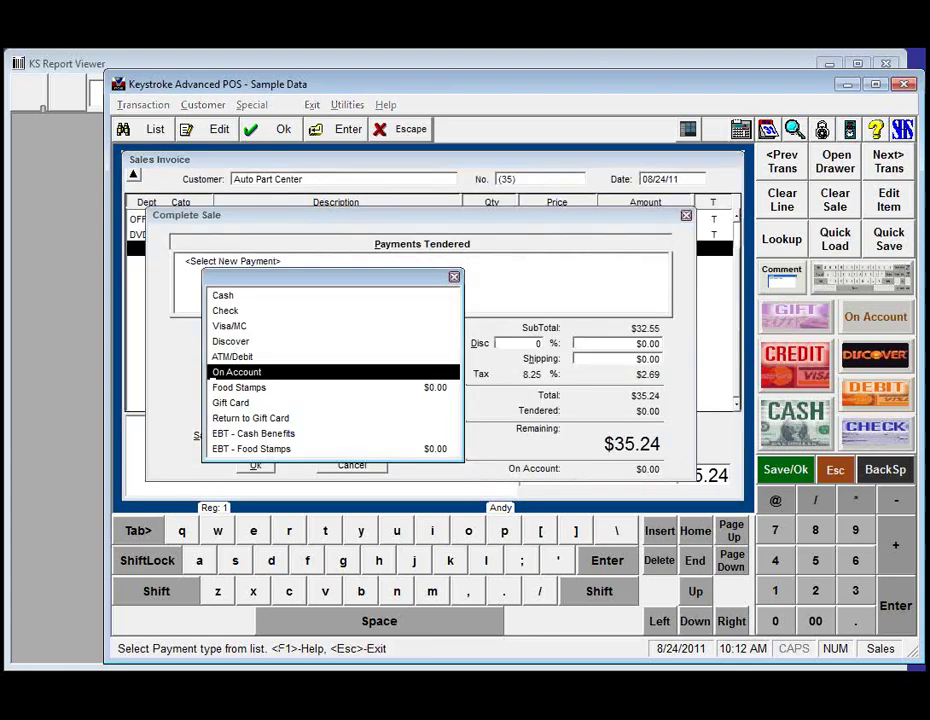
key("Up")
key("Up")
key("Up")
key("Up")
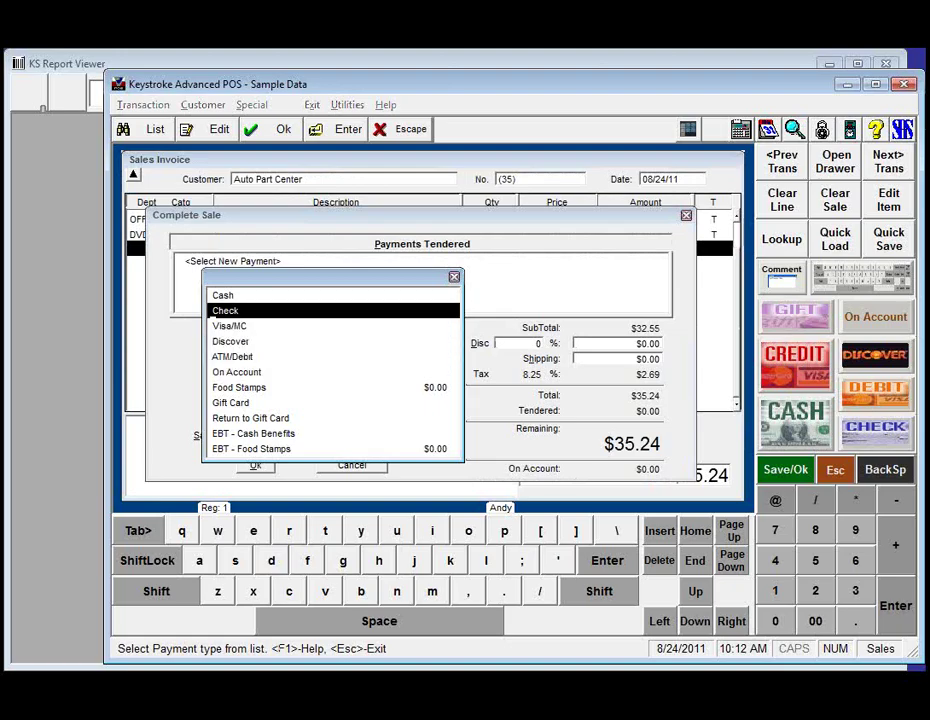
key("Up")
key("Return")
type("20.00")
key("Return")
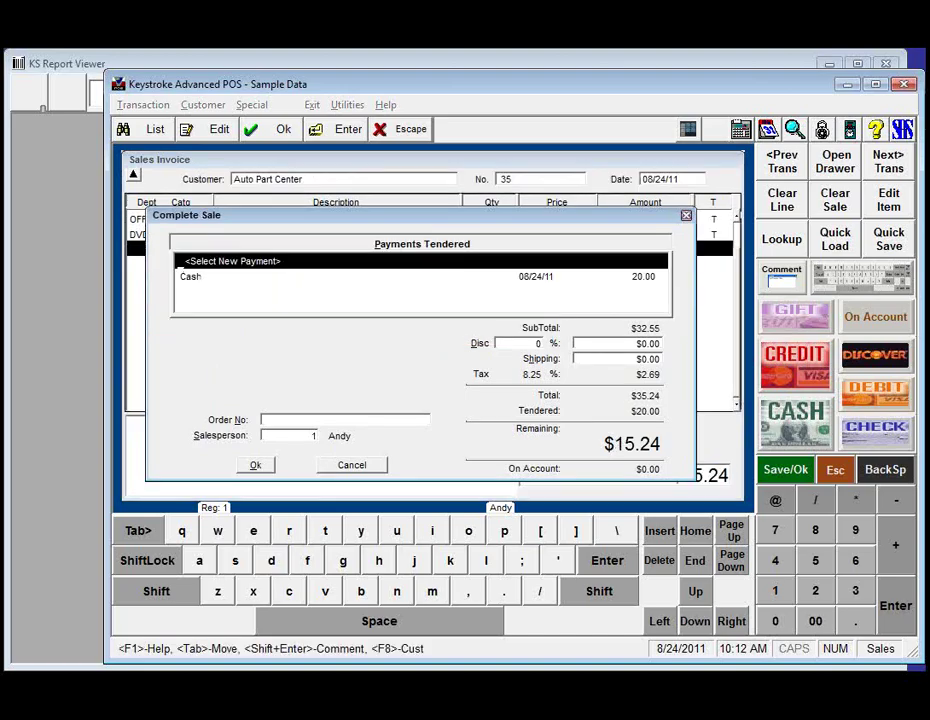
Charge the remaining balance of the sale to the customer's account and choose to print an invoice
key("Return")
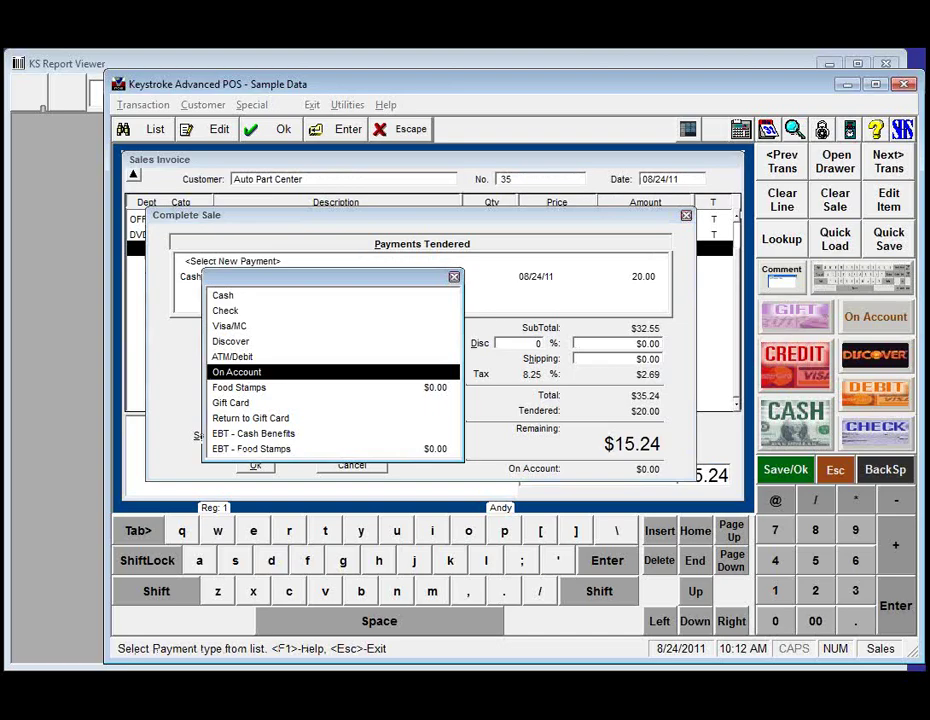
key("Return")
key("Return")
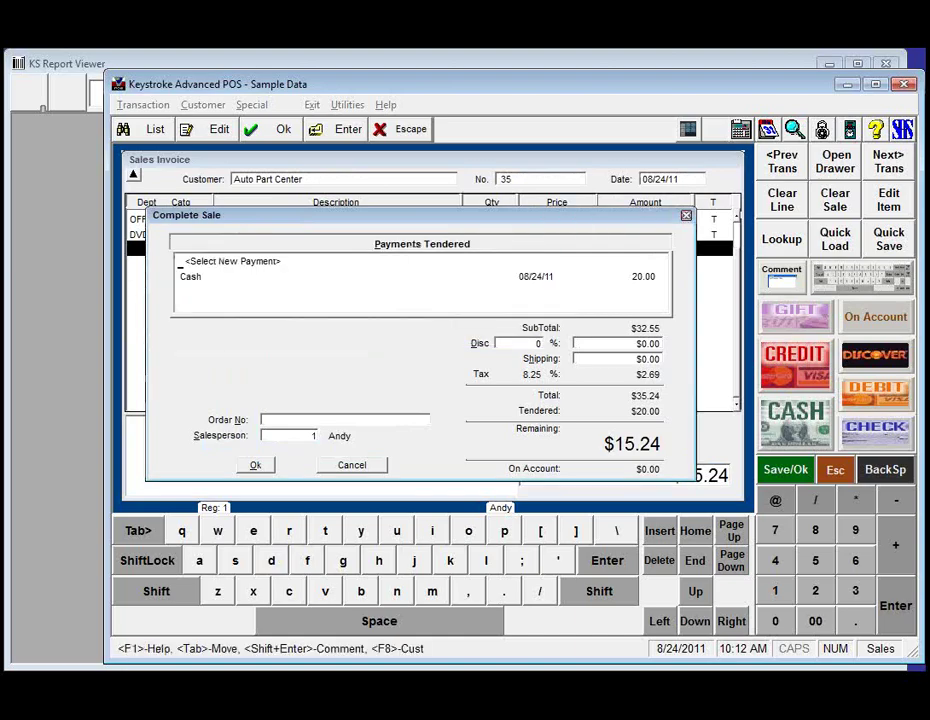
key("Up")
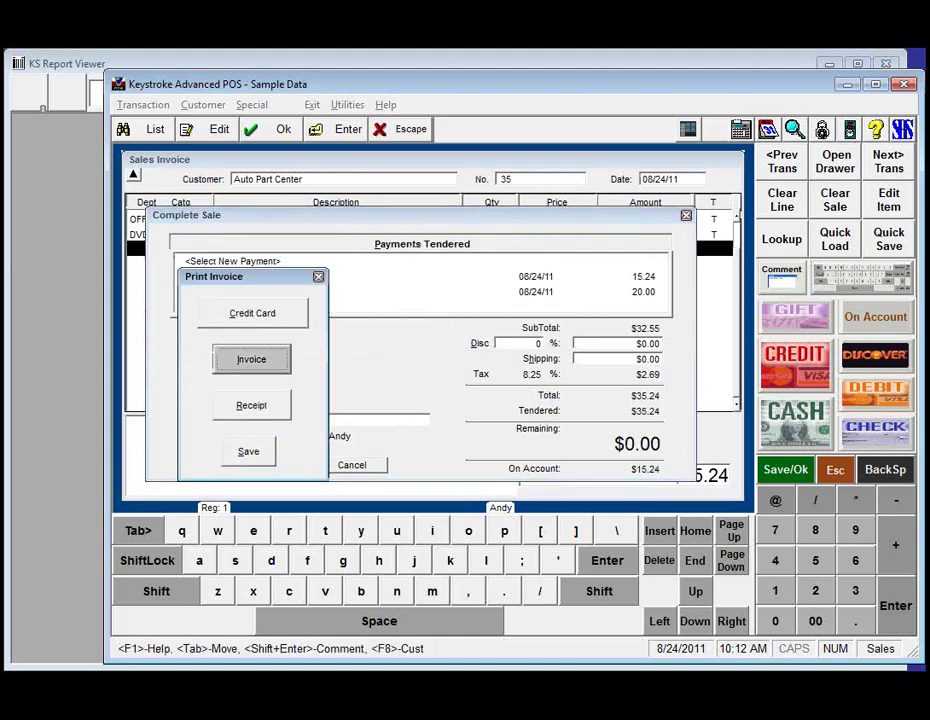
Print the invoice to the screen and fit the whole page in the preview
key("Return")
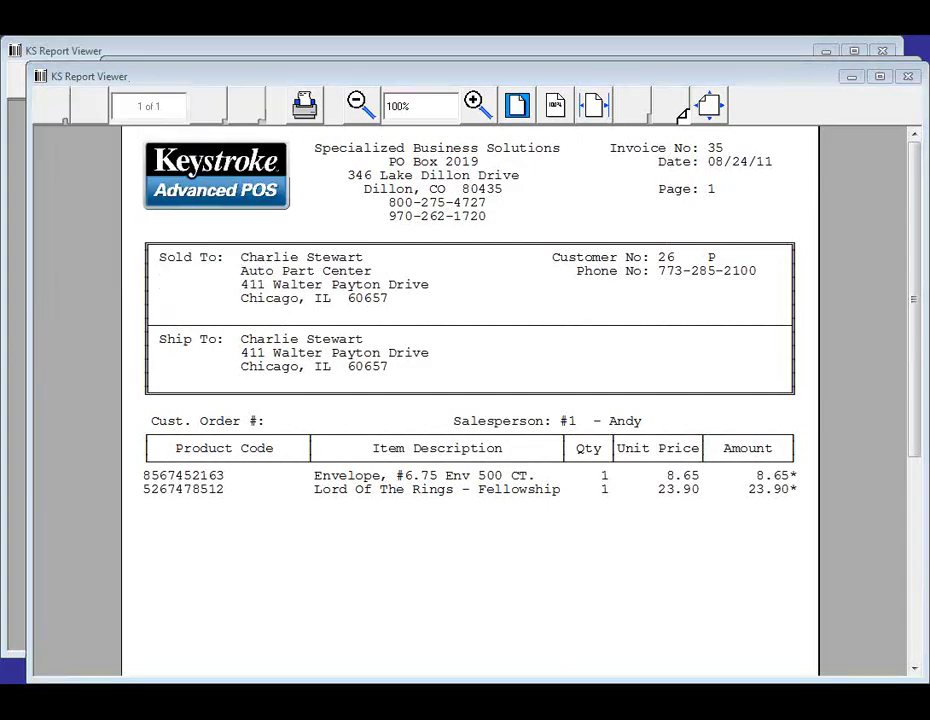
key("alt+Tab")
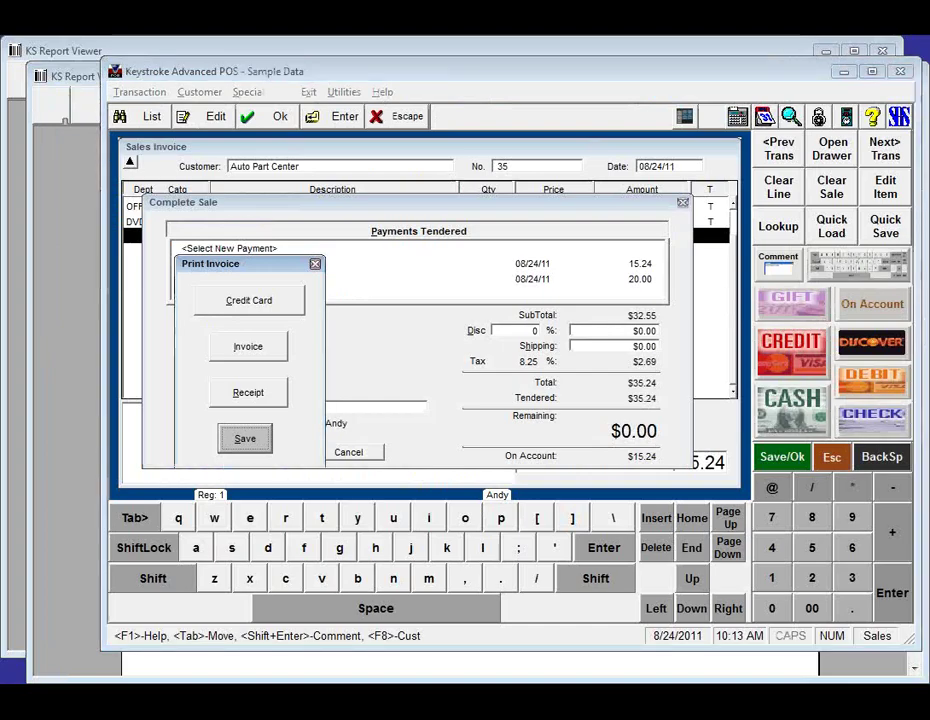
key("alt+Tab")
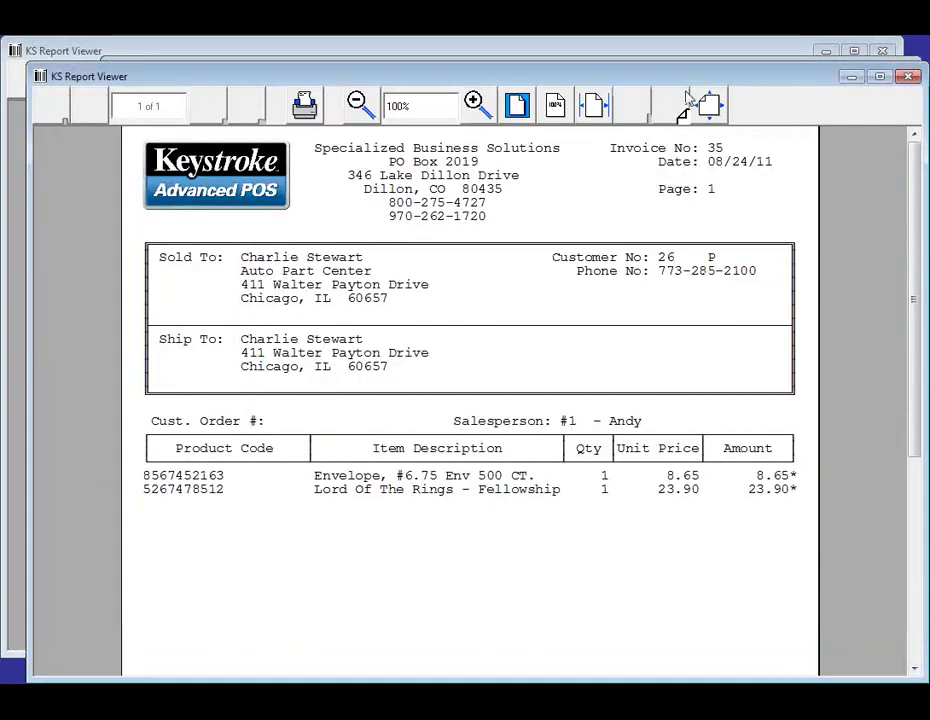
left_click(519, 106)
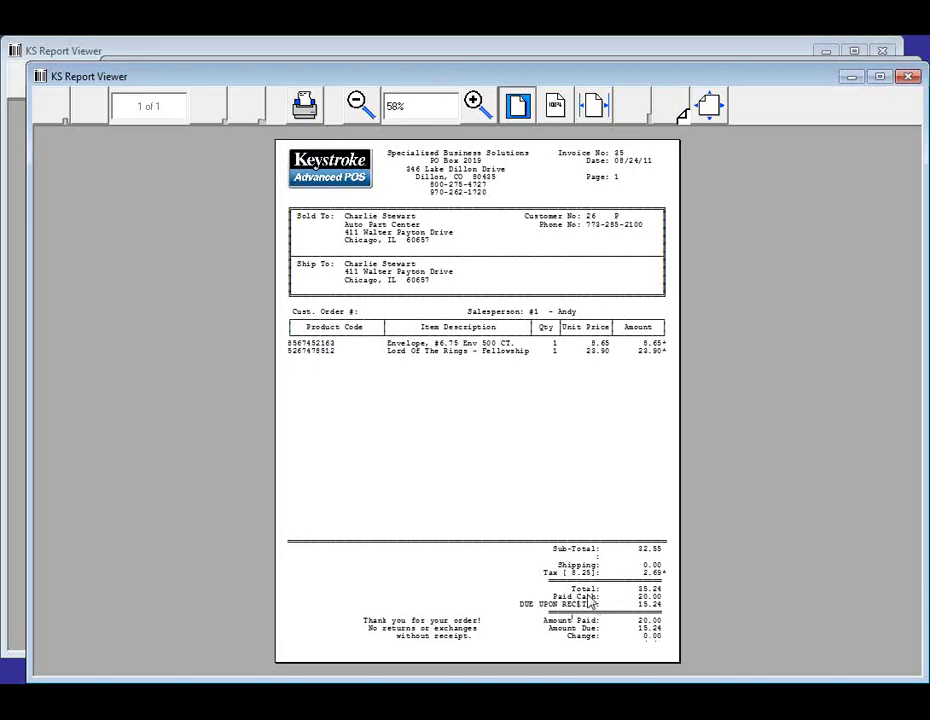
Close both invoice previews and save the Auto Part Center sale
left_click(909, 78)
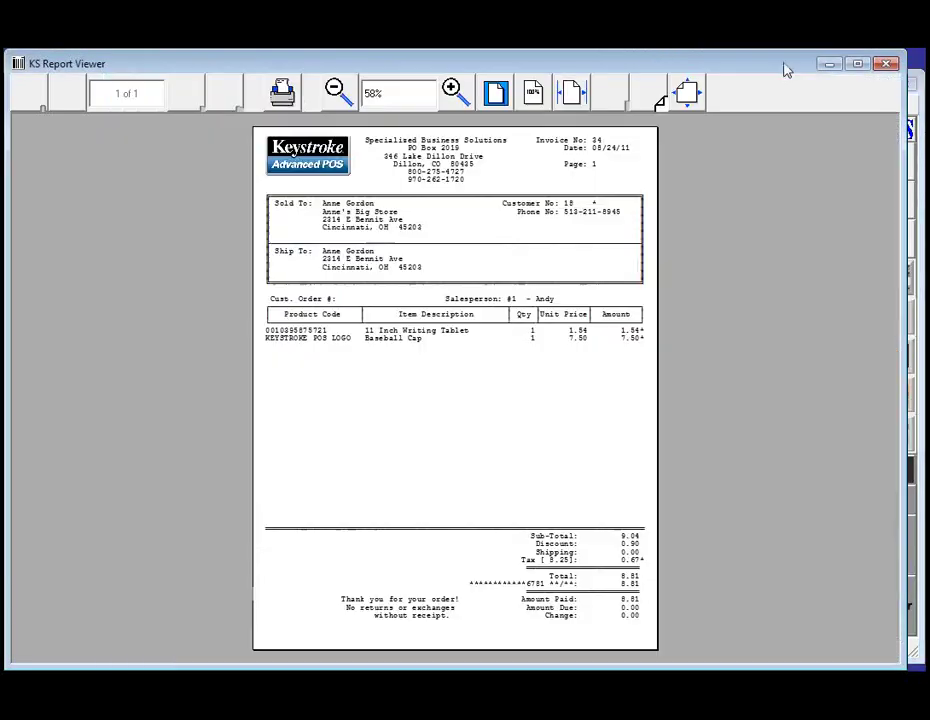
left_click(886, 64)
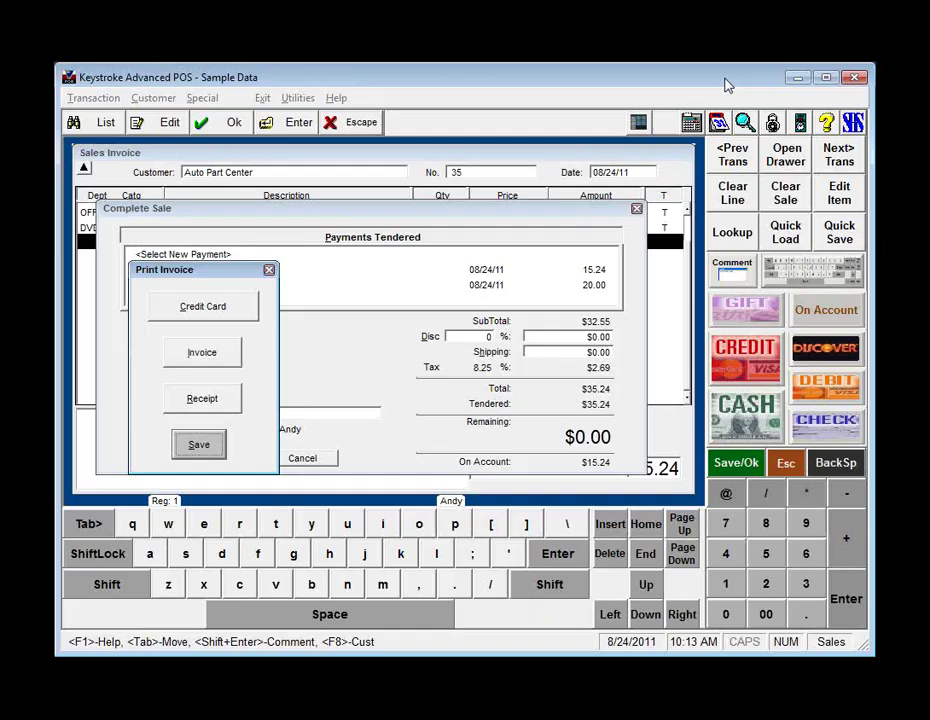
key("Return")
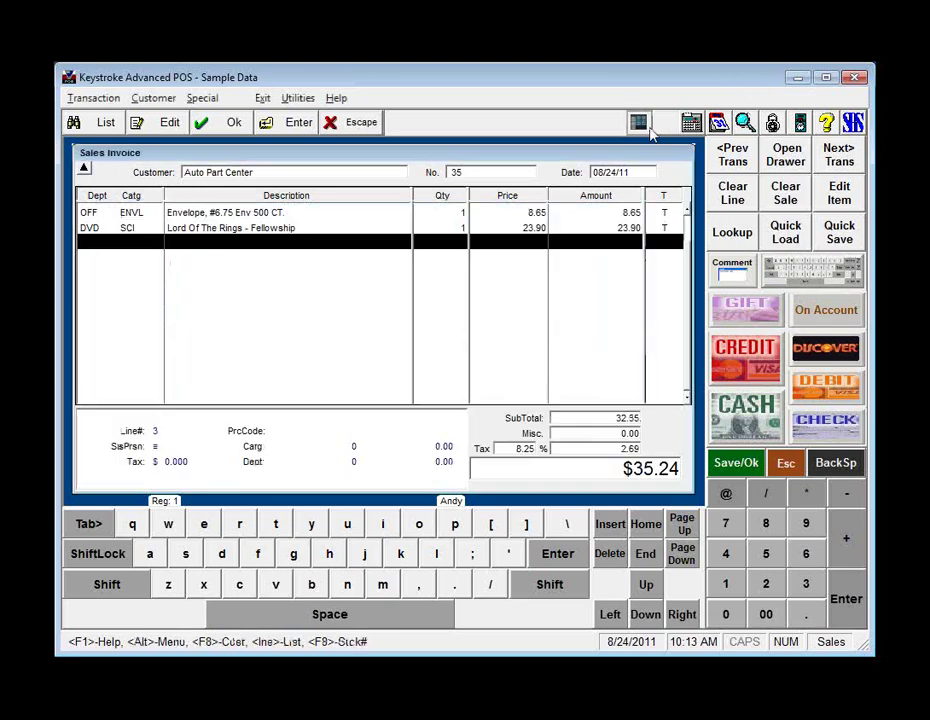
Go to the Forms Edit module and choose the Sales Invoice/Receipt/Quote form type
left_click(261, 99)
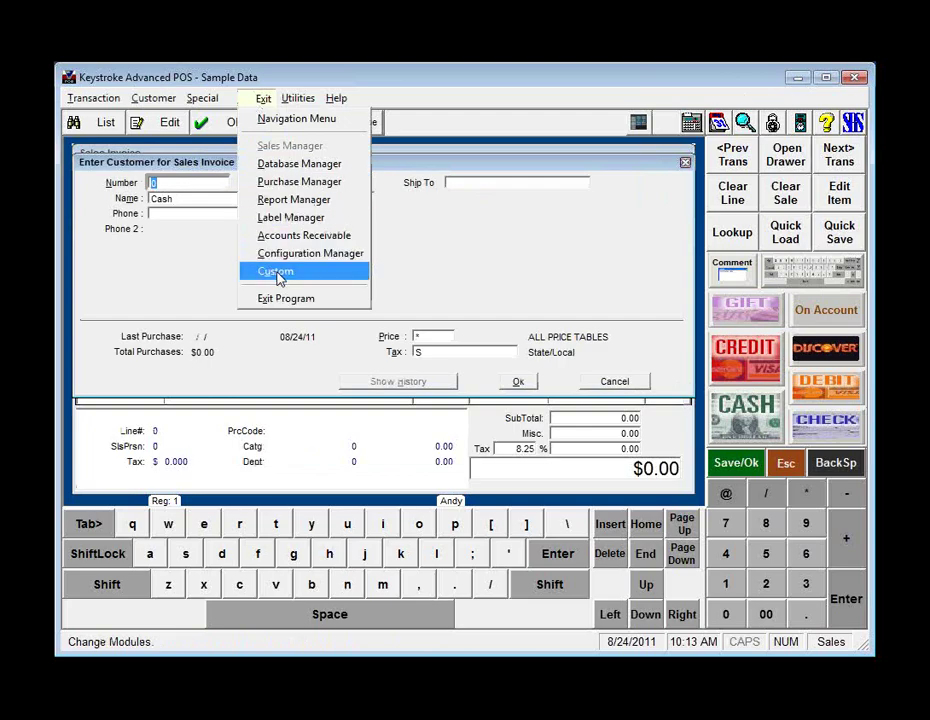
left_click(297, 119)
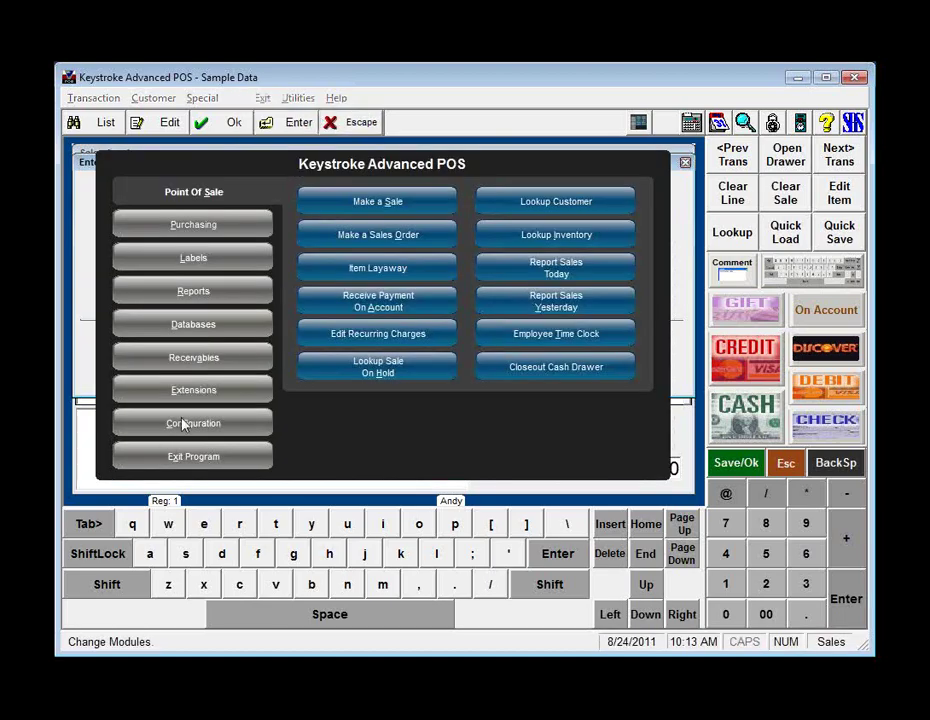
left_click(204, 396)
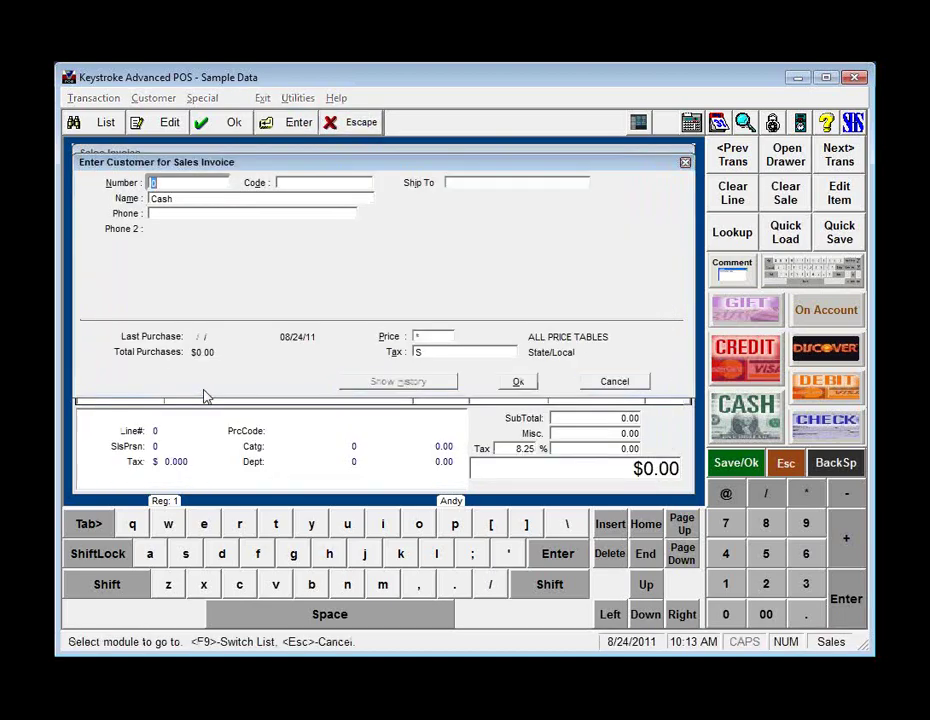
double_click(296, 240)
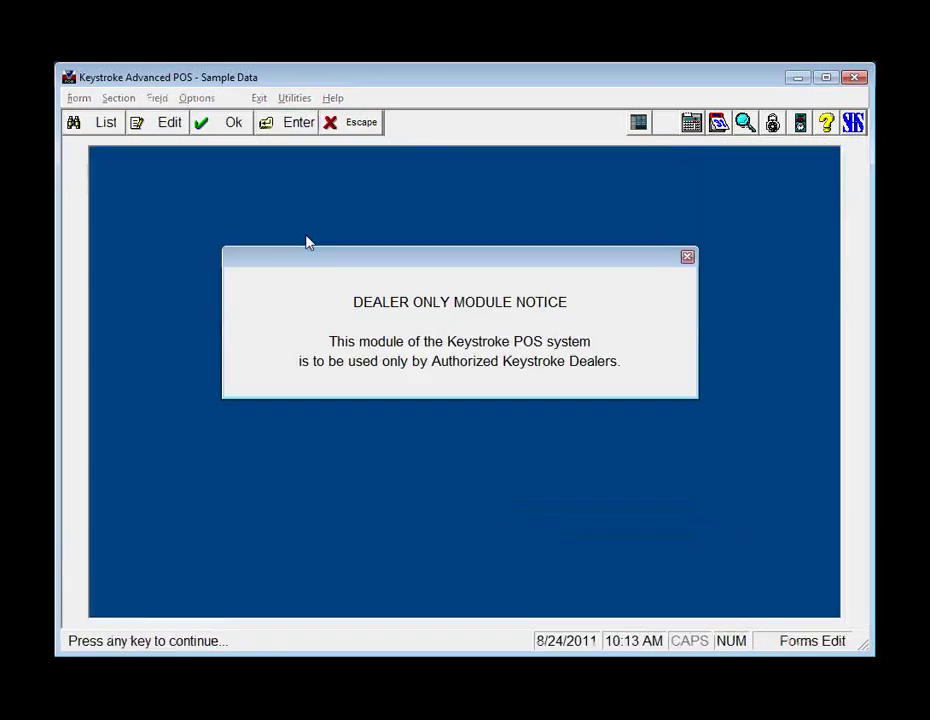
left_click(371, 306)
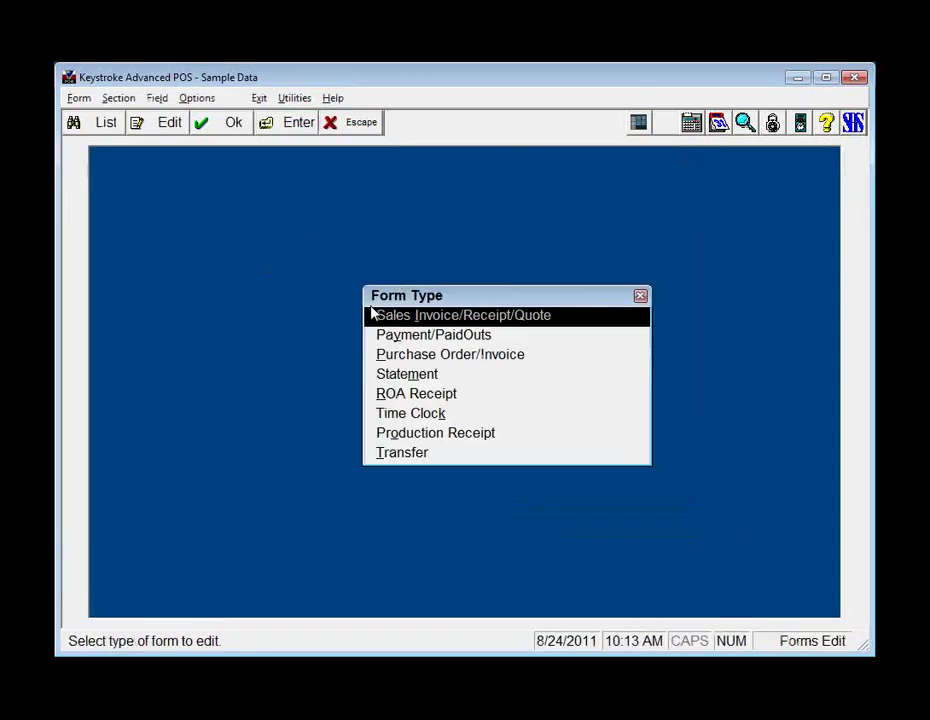
left_click(371, 314)
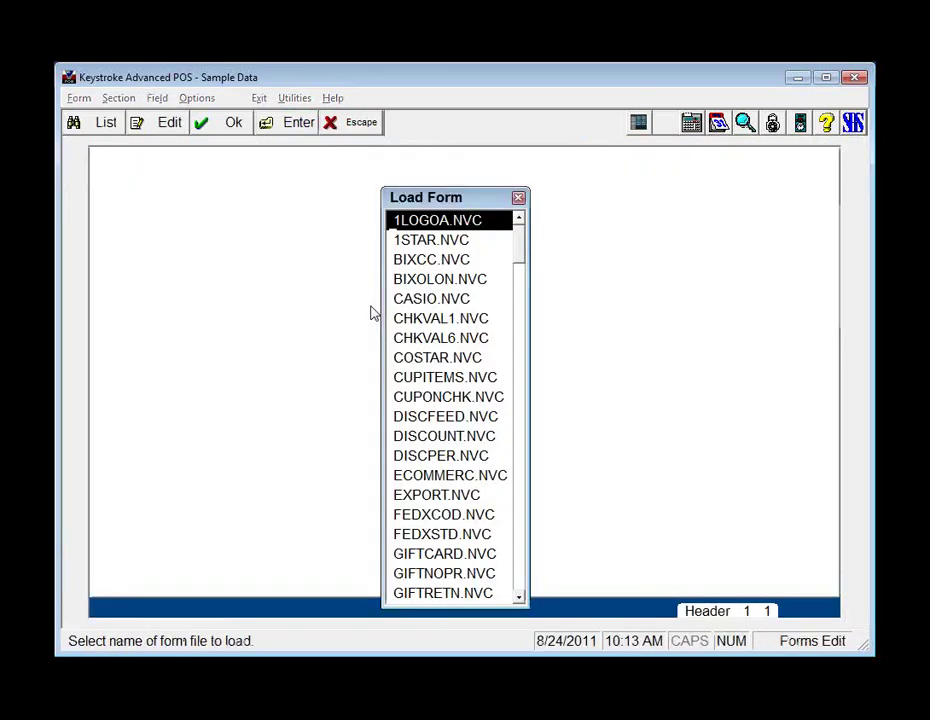
Load the form file KSPLOGOX.NVC for editing
key("k")
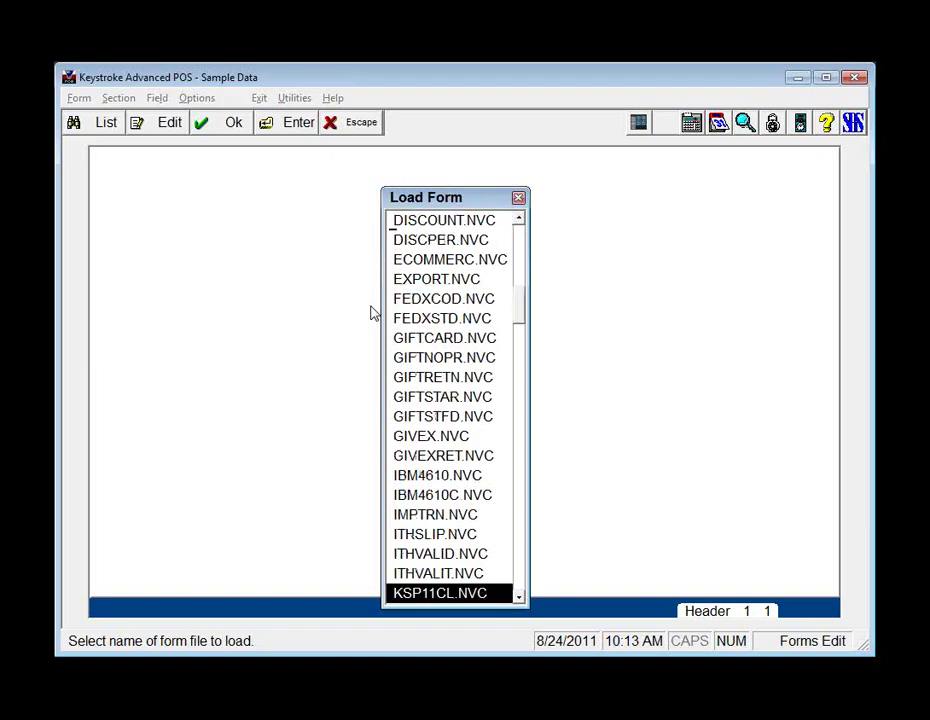
key("Page_Down")
key("Page_Down")
key("Up")
key("Up")
key("Up")
key("Up")
key("Up")
key("Up")
key("Up")
key("Up")
key("Up")
key("Up")
key("Up")
key("Up")
key("Up")
key("Up")
key("Up")
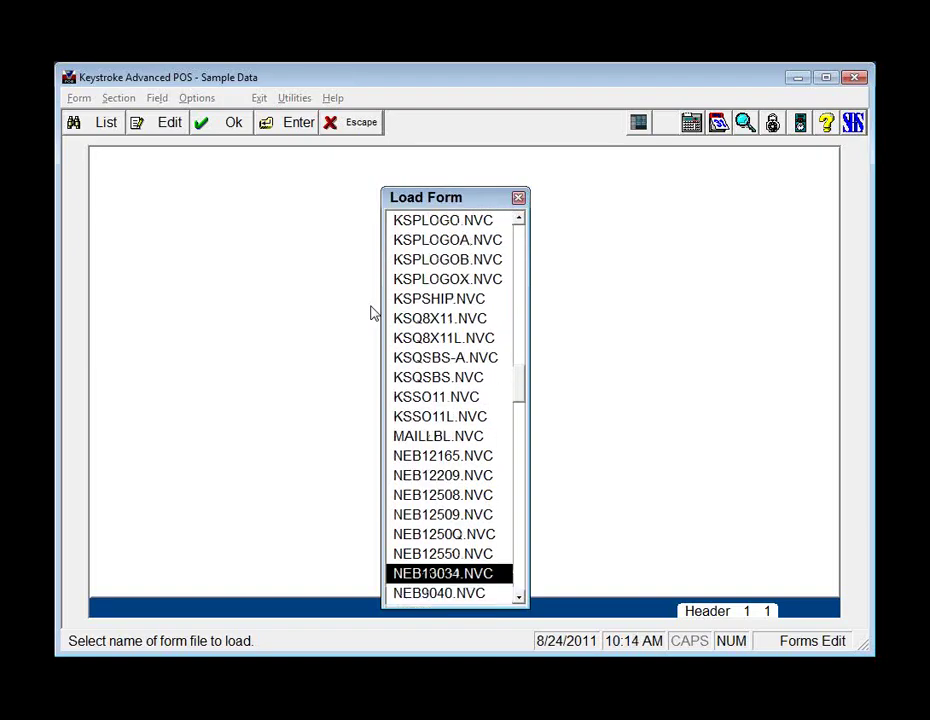
key("Up")
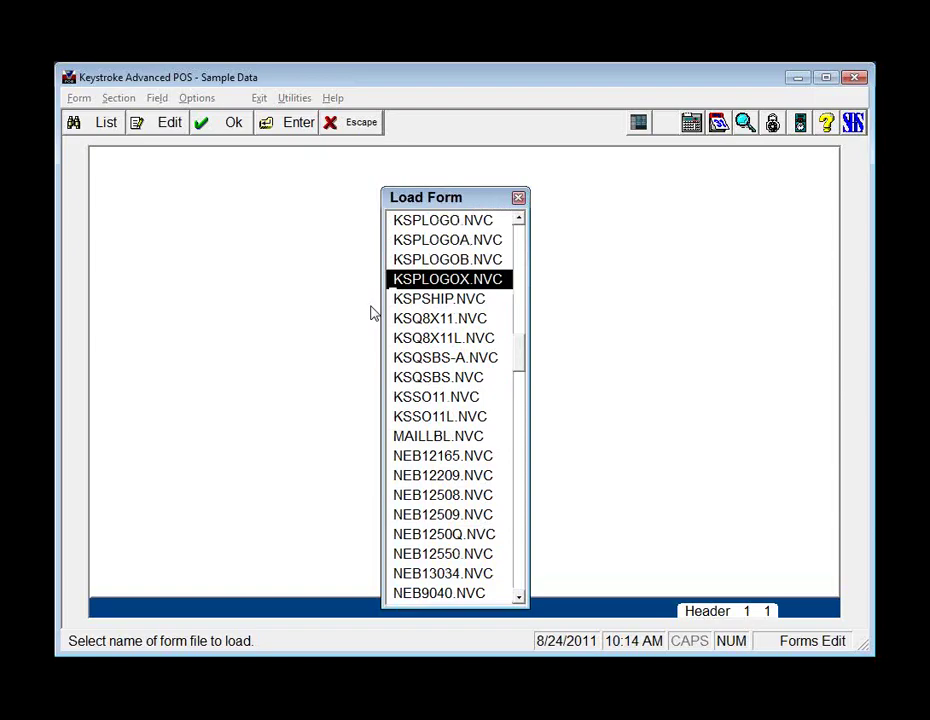
key("Return")
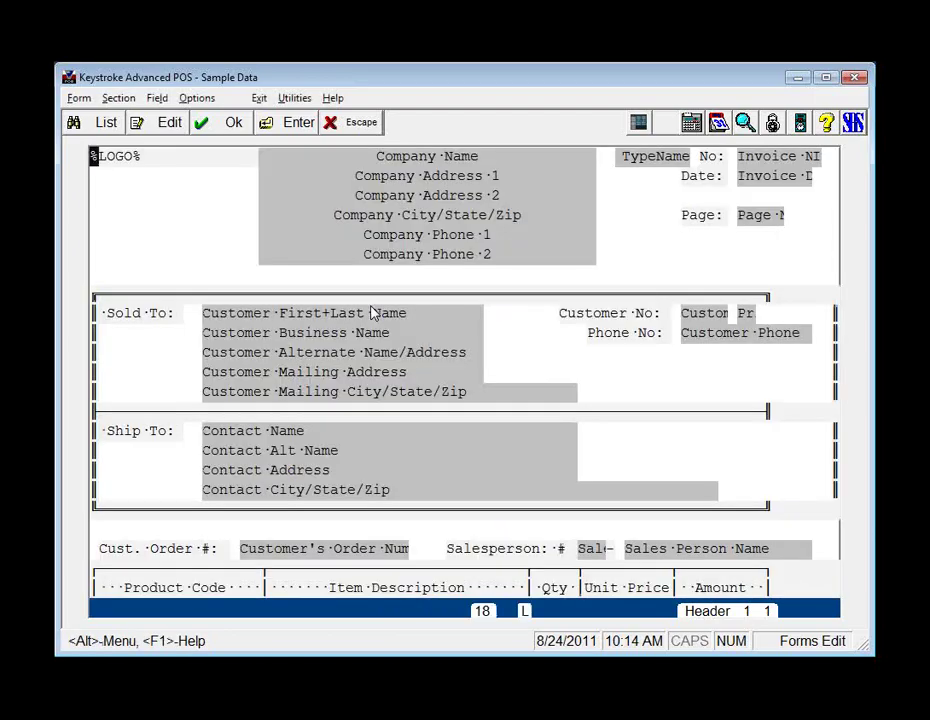
Switch to the form's body section and examine the length and alignment of the Product Code and Description fields
left_click(124, 99)
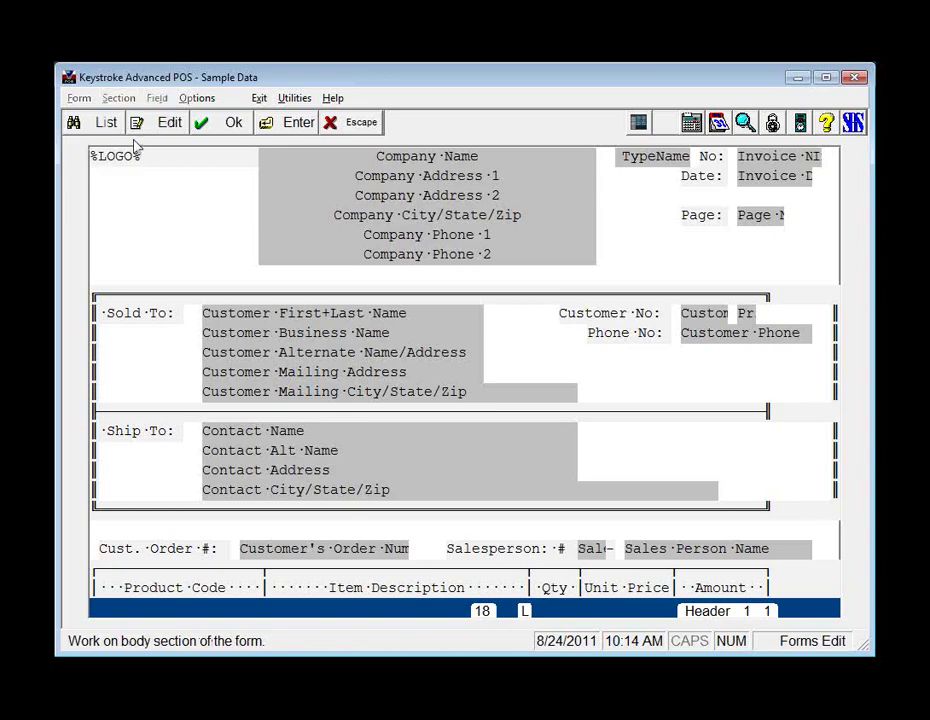
left_click(131, 139)
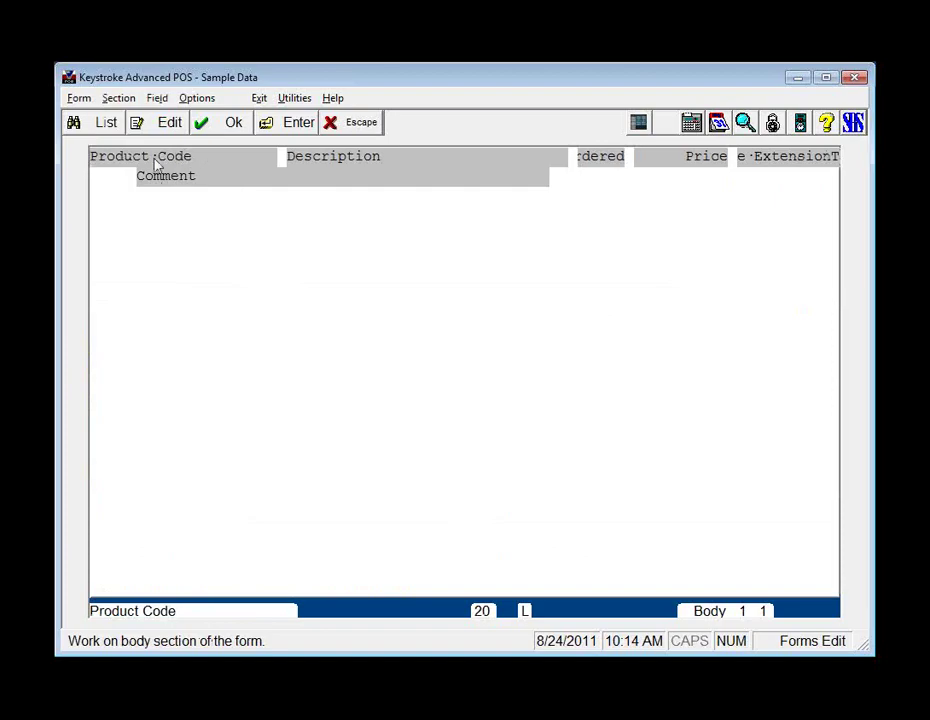
key("Right")
key("Return")
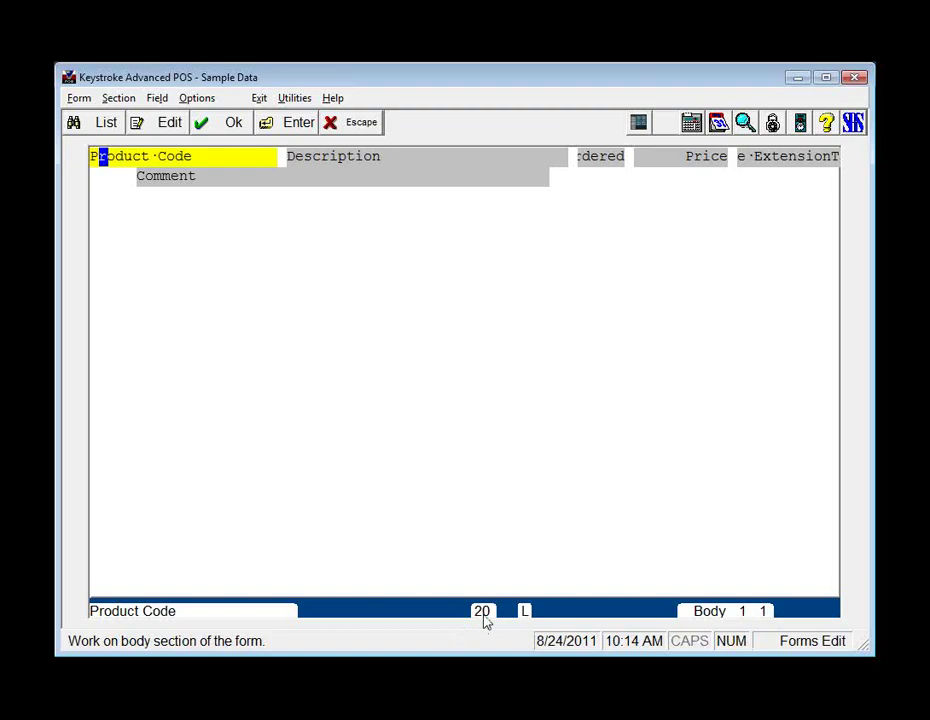
key("Escape")
key("Tab")
key("Tab")
key("Tab")
key("Return")
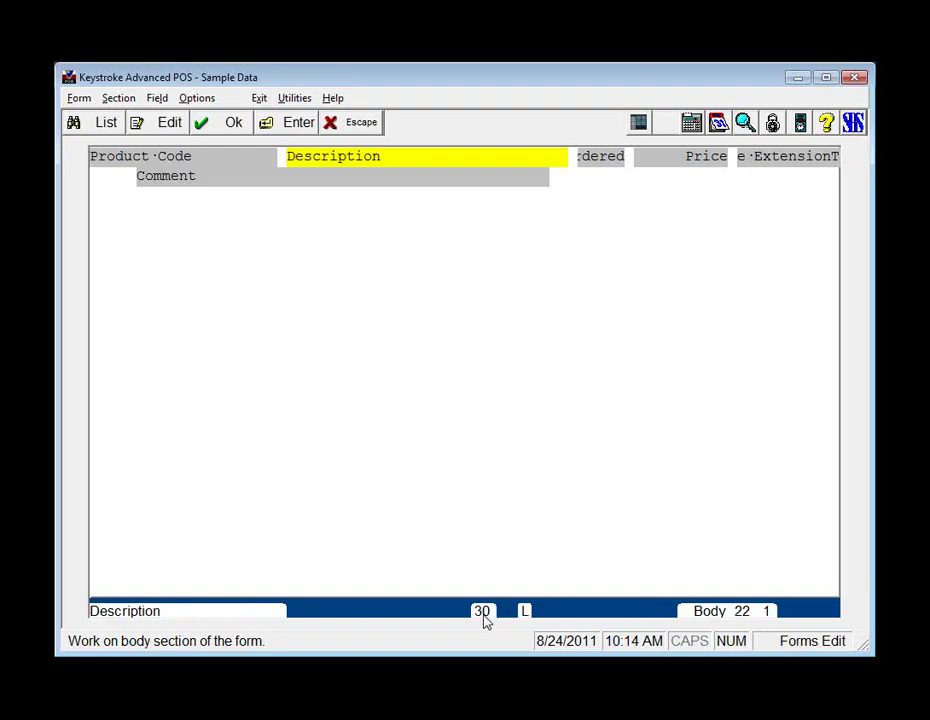
Examine the length and alignment of the Quantity Ordered and Price fields in the form body
key("Escape")
key("Tab")
key("Tab")
key("Tab")
key("Right")
key("Right")
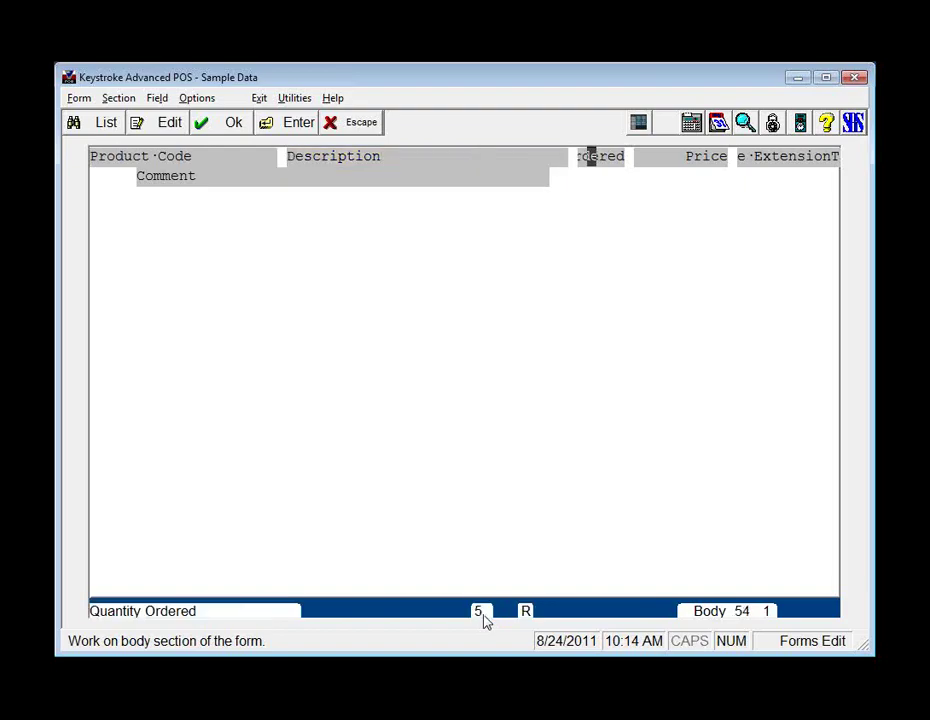
key("Left")
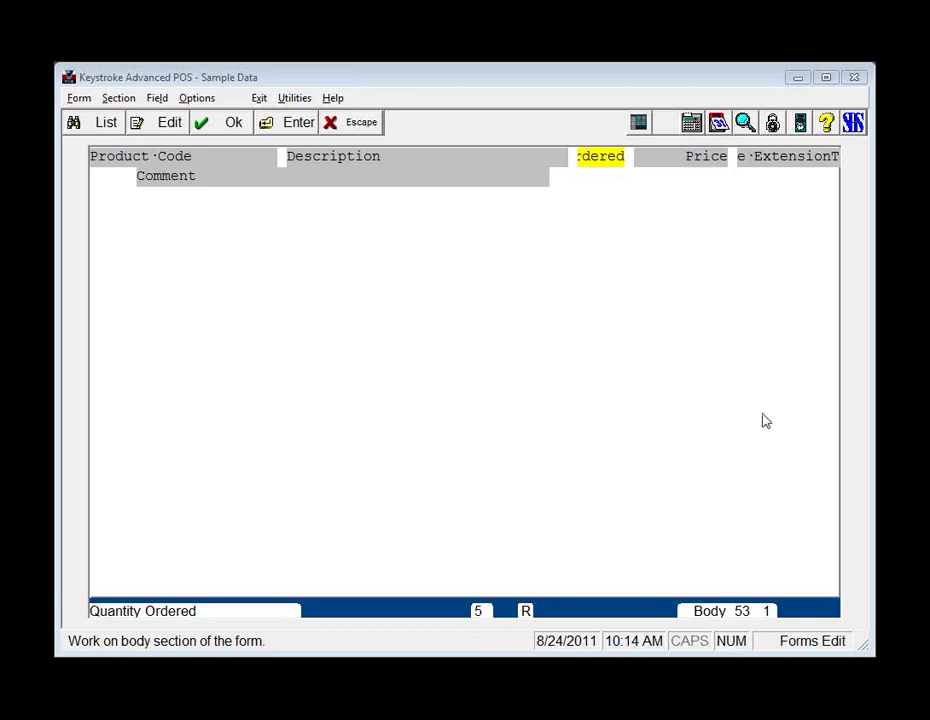
left_click(703, 430)
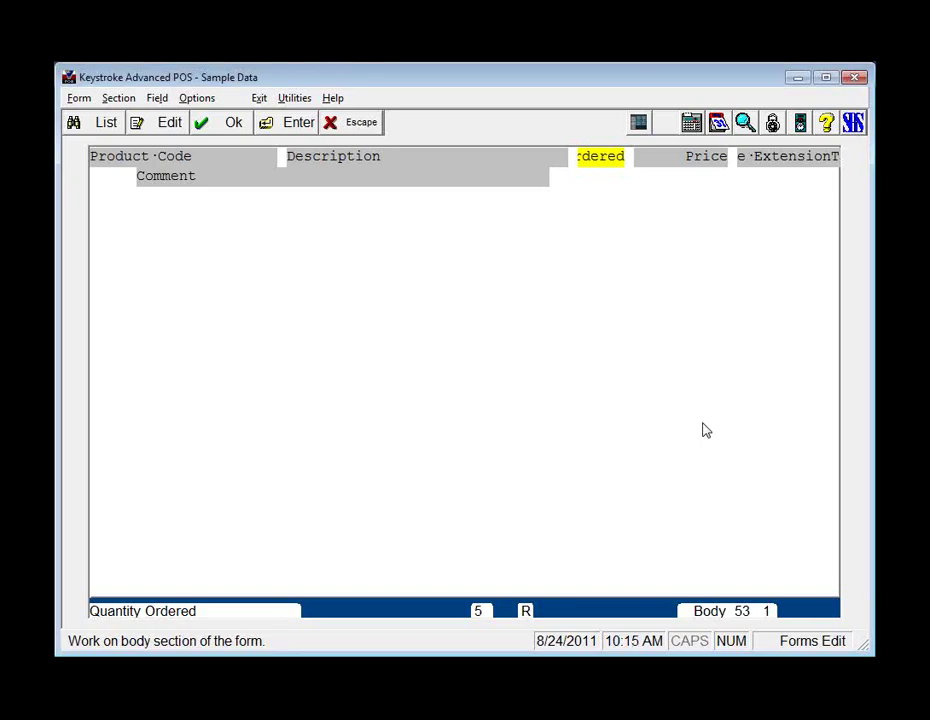
key("Tab")
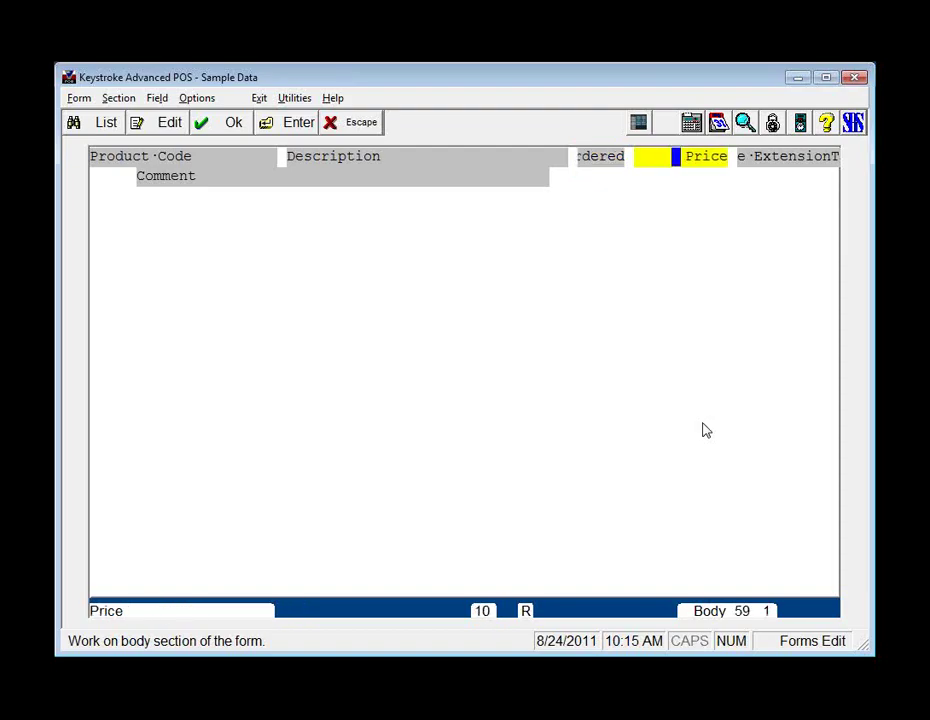
Examine the length and alignment of the Price Extension and Comment fields in the form body
key("Tab")
key("Right")
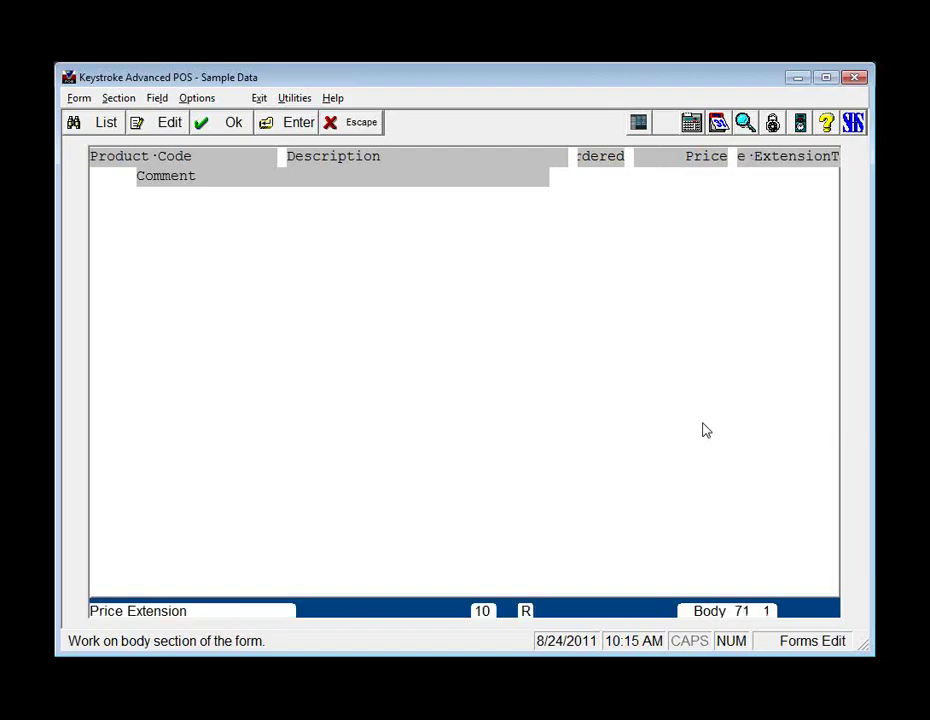
key("Down")
key("Home")
key("Right")
key("Right")
key("Right")
key("Right")
key("Right")
key("Right")
key("Right")
key("Right")
key("Right")
key("Right")
key("Right")
key("Right")
key("Right")
key("Right")
key("Right")
key("Right")
key("Right")
key("Right")
key("Right")
key("Right")
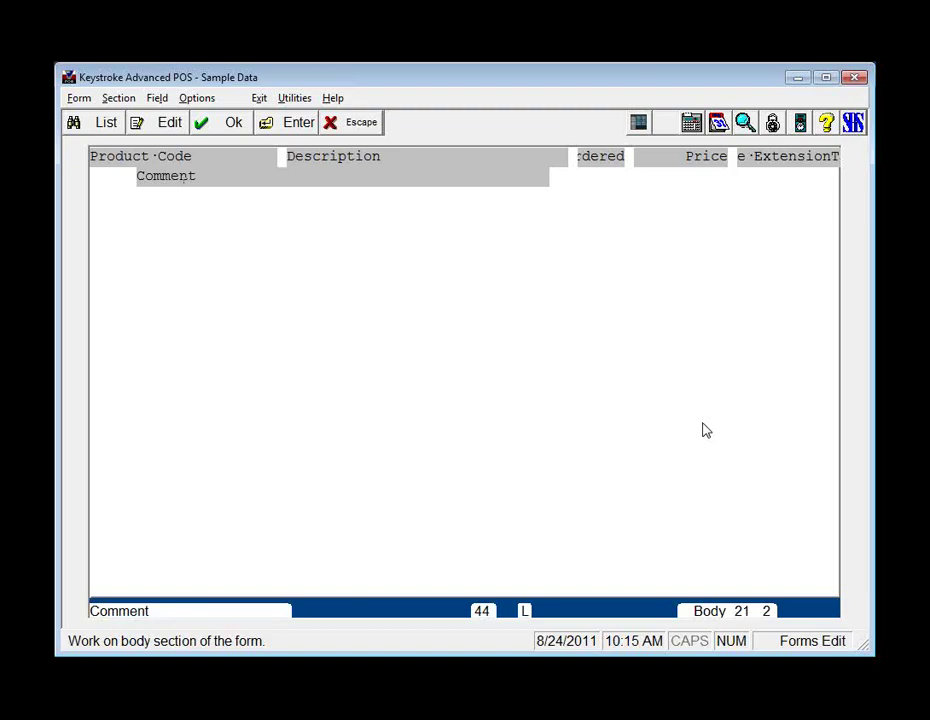
Open the Comment field's settings and bring up the list of flags available for it
key("Return")
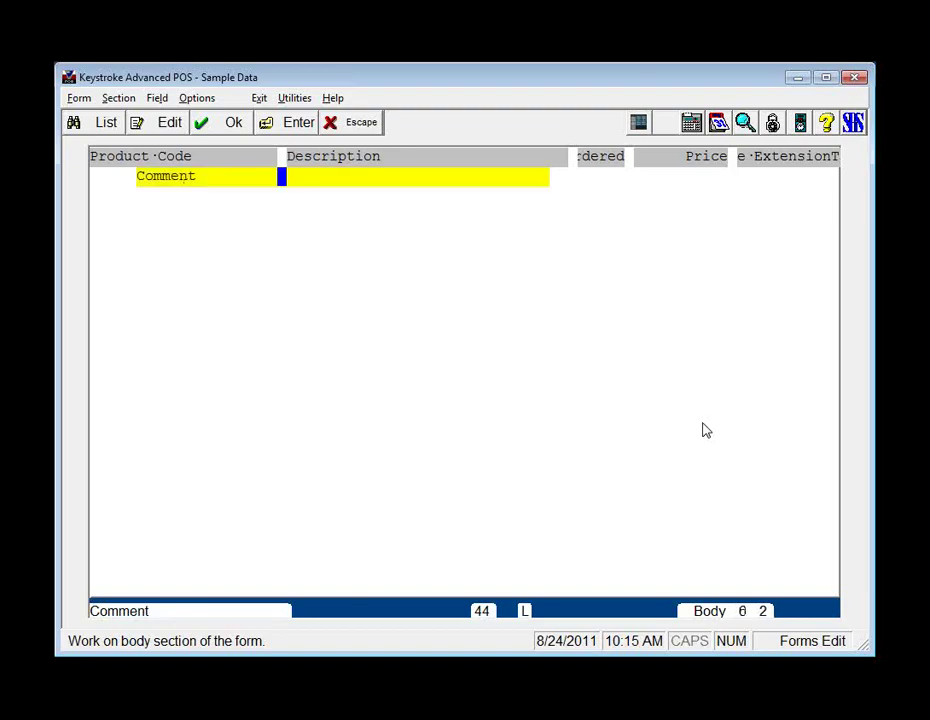
key("Return")
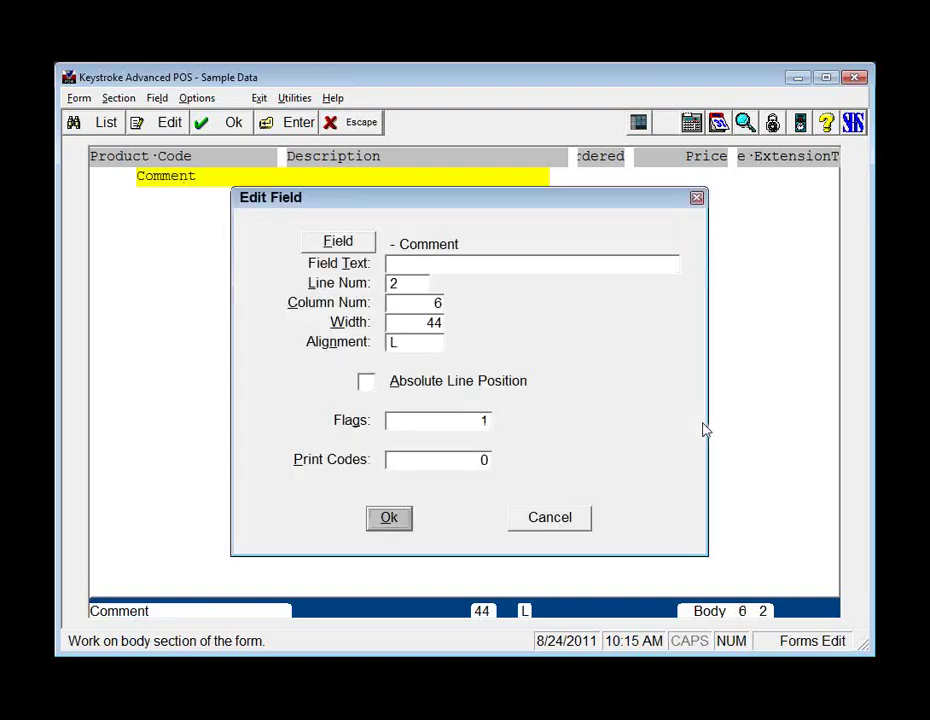
key("shift+Tab")
key("shift+Tab")
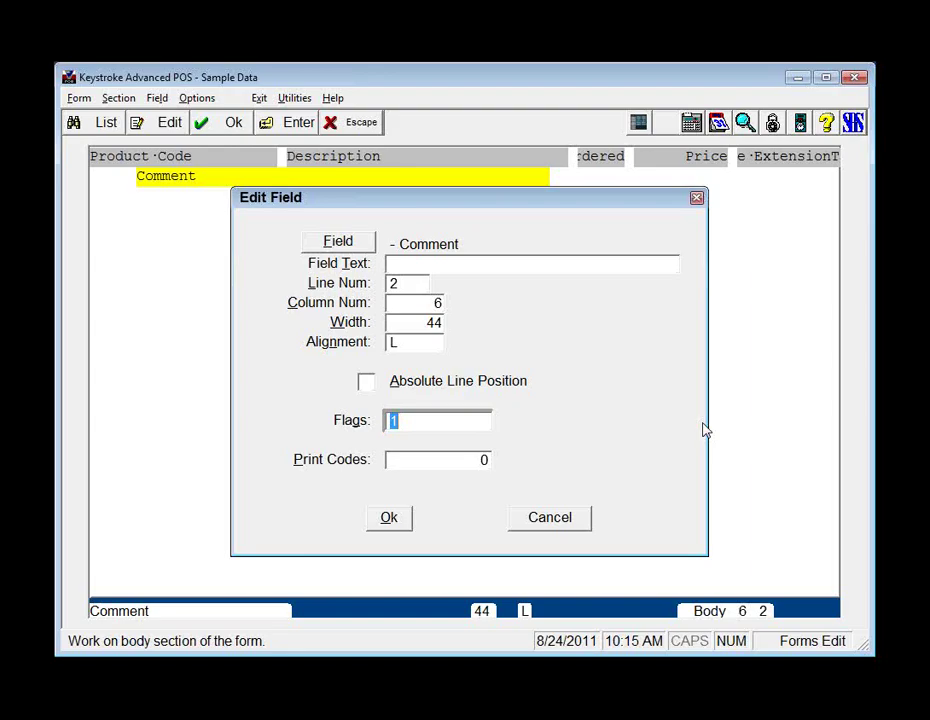
key("F2")
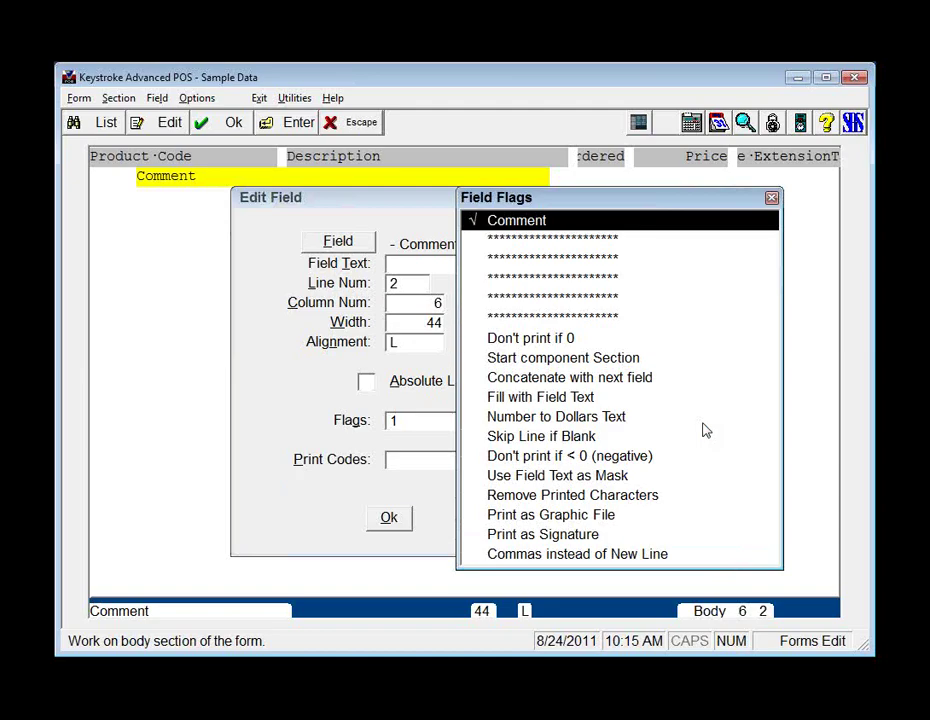
Review the Comment field's available flags, from Comment through Skip Line if Blank to Print as Graphic File
key("Down")
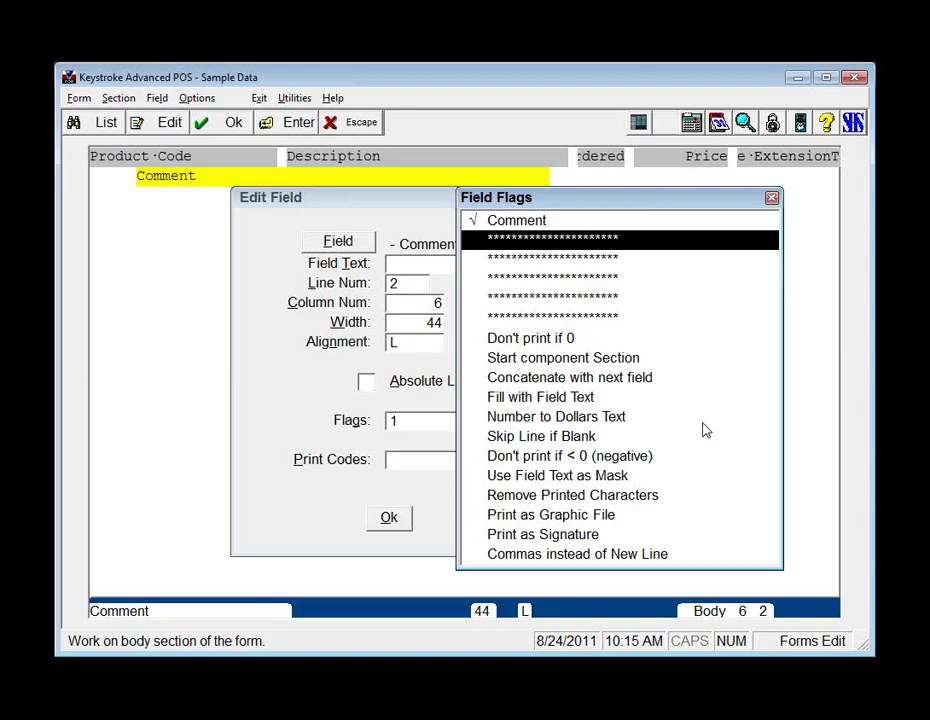
key("Up")
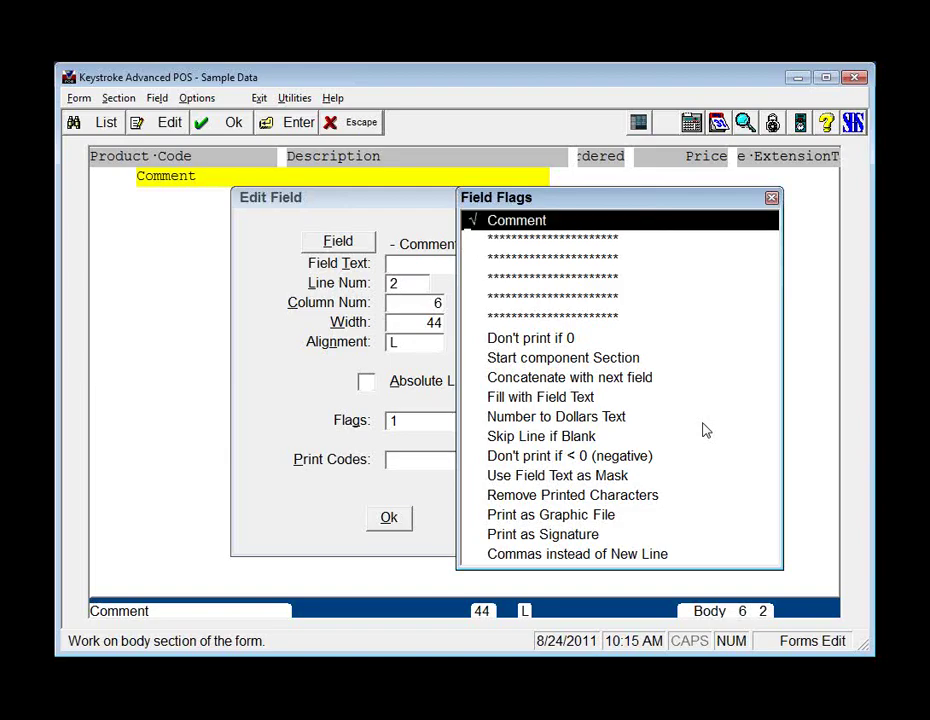
key("Down")
key("Down")
key("Down")
key("Down")
key("Down")
key("Down")
key("Down")
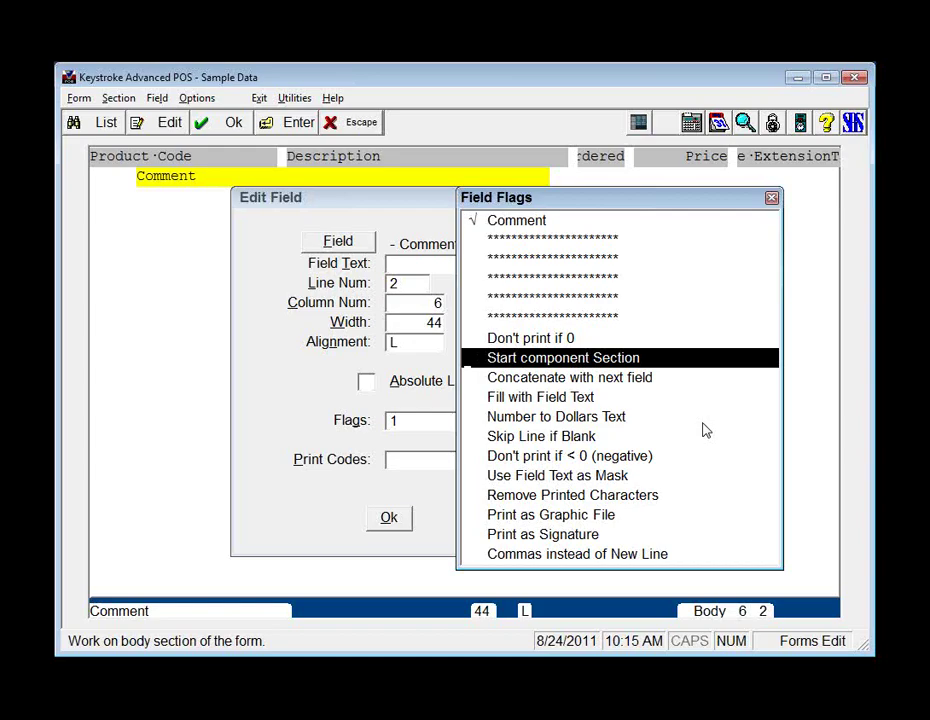
key("Down")
key("Down")
key("Up")
key("Up")
key("Down")
key("Down")
key("Down")
key("Down")
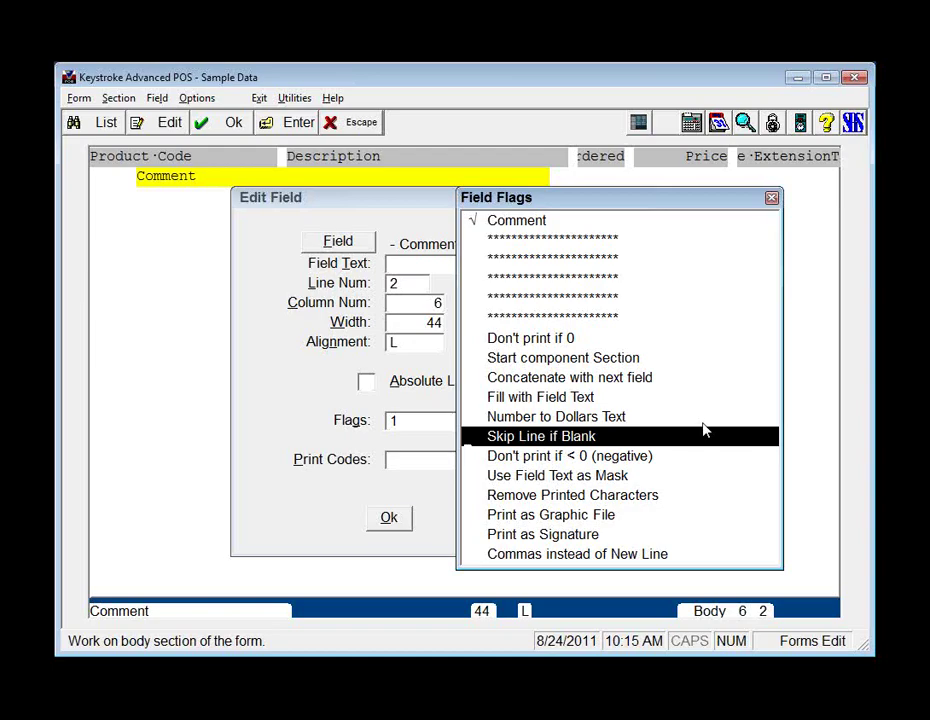
key("Down")
key("Down")
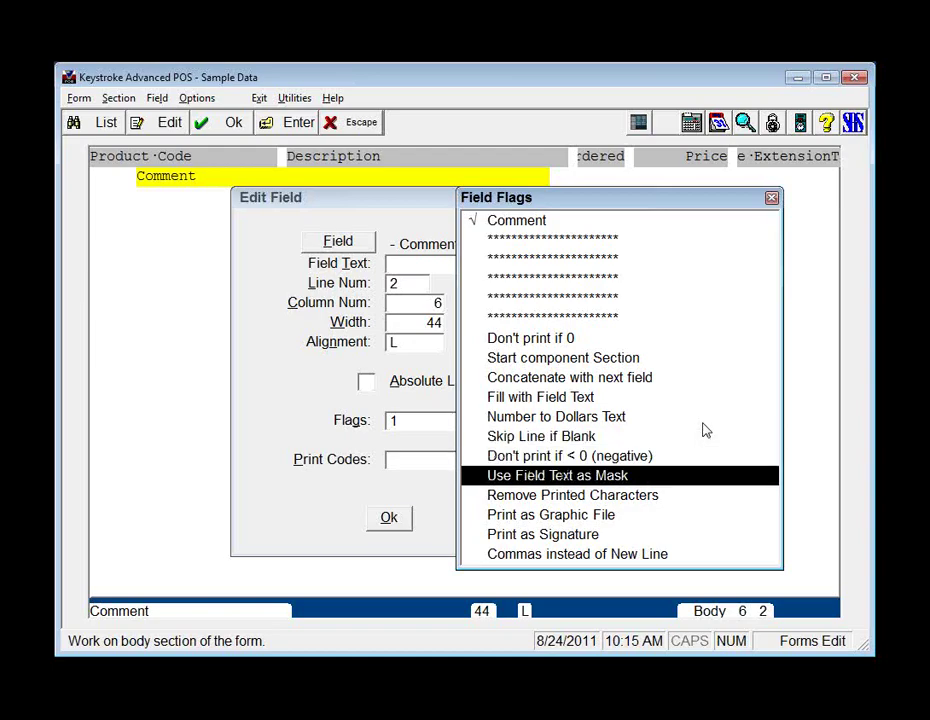
key("Down")
key("Down")
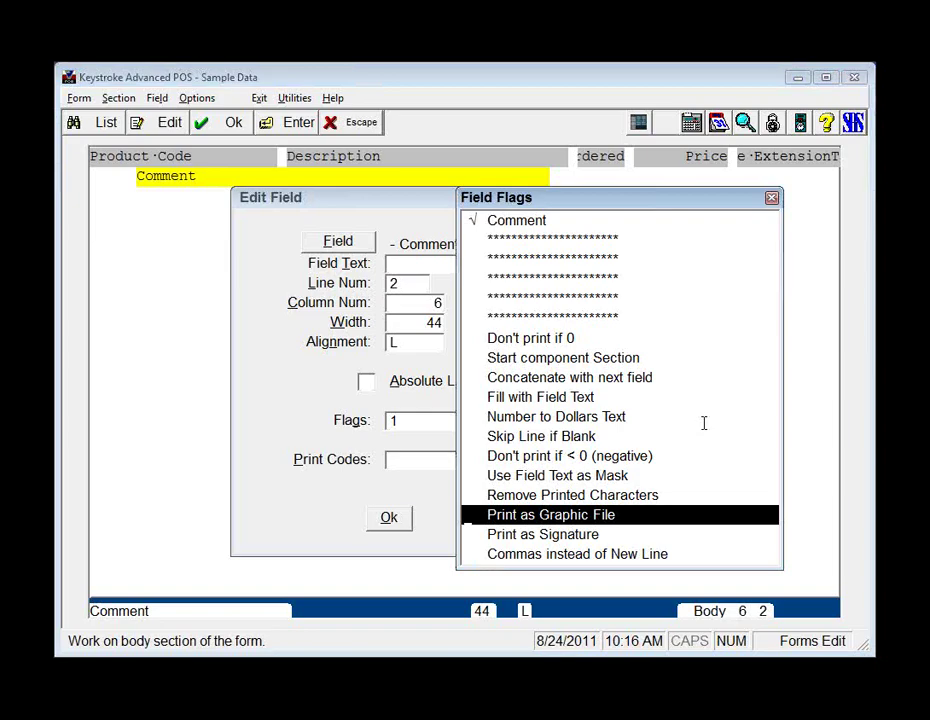
Read the Edit Field help topic on field flags, and close the help, the flag list and the Comment field's settings
key("F1")
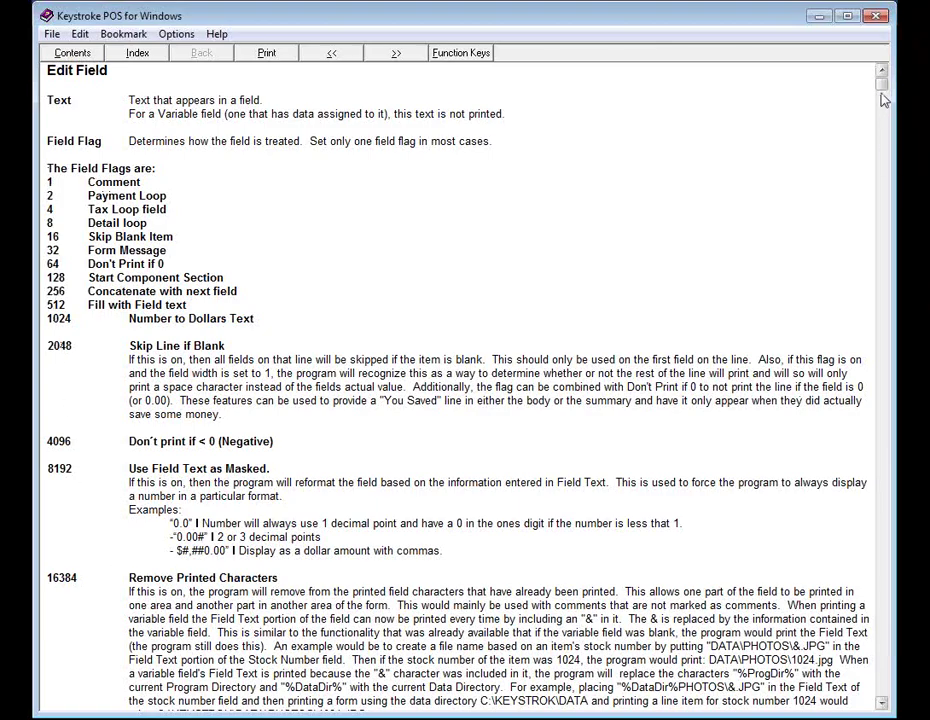
scroll(882, 706, "down", 3)
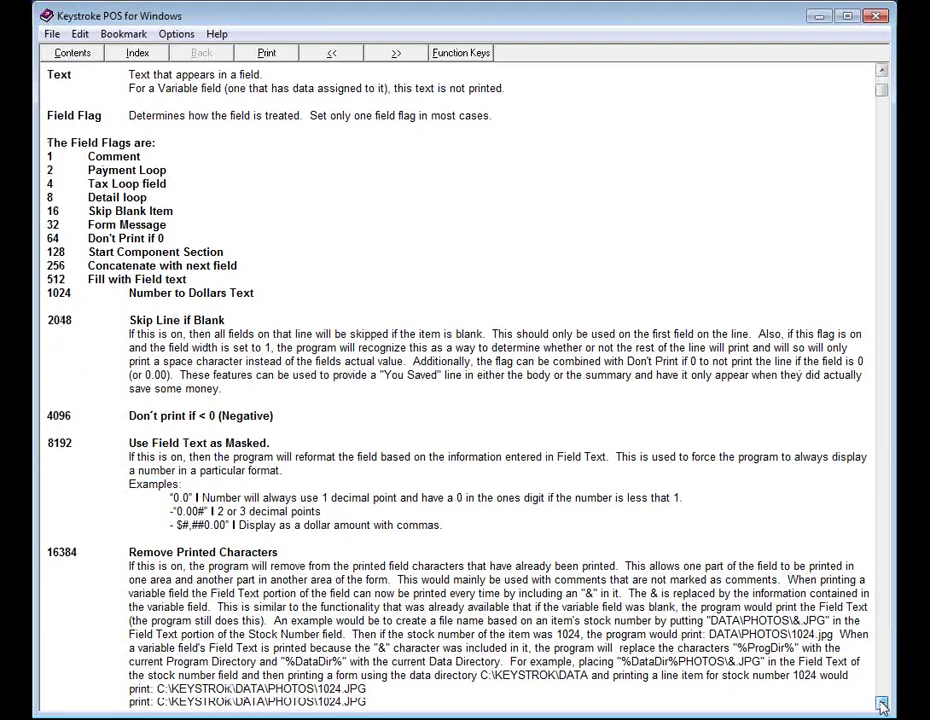
scroll(882, 706, "down", 6)
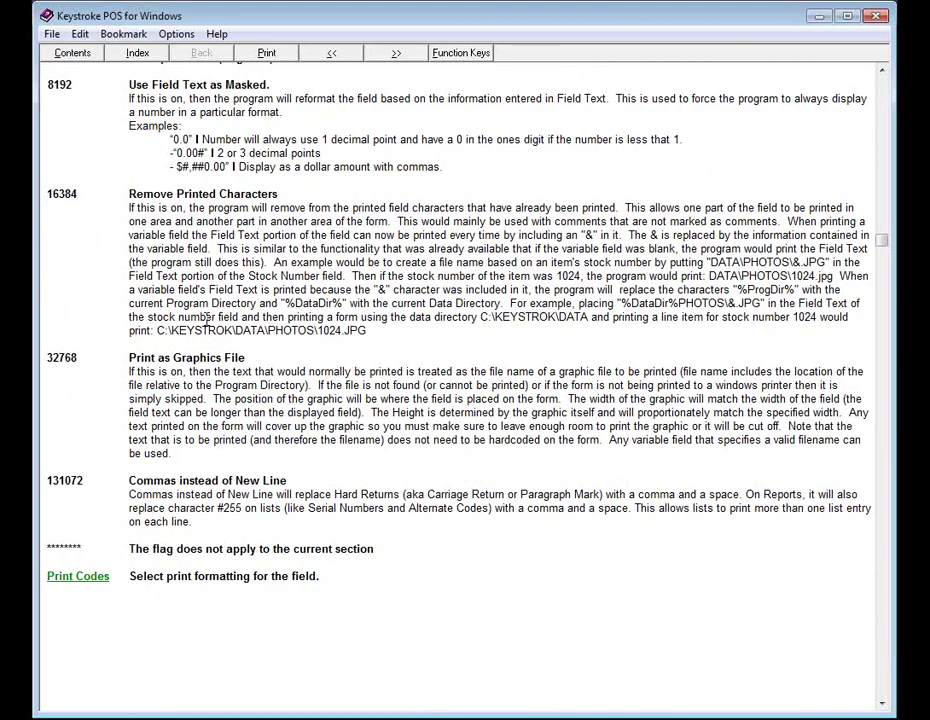
left_click(879, 19)
key("Escape")
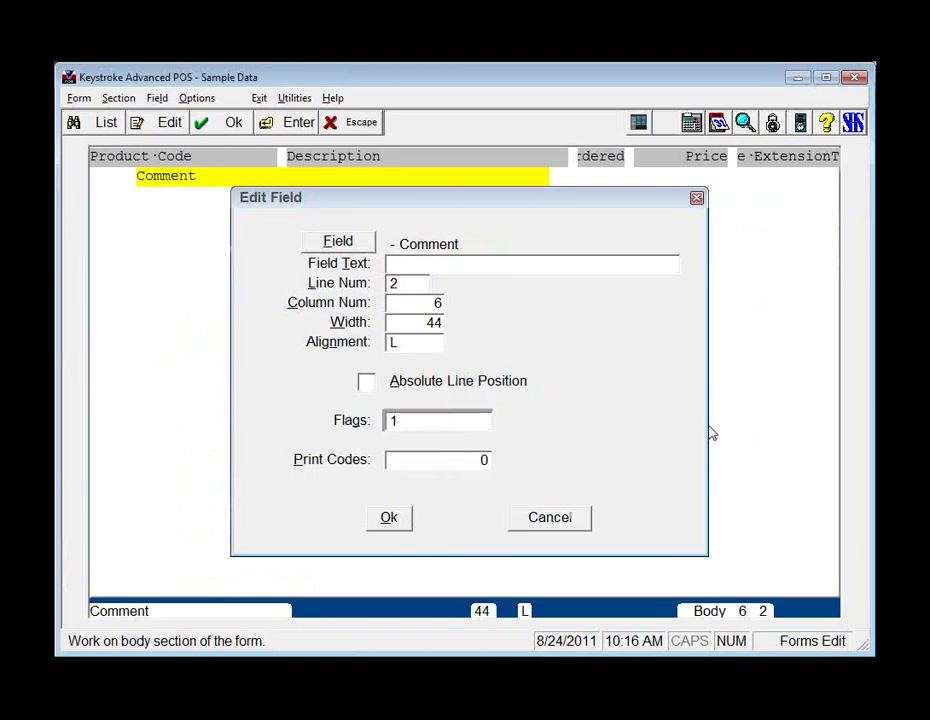
key("Return")
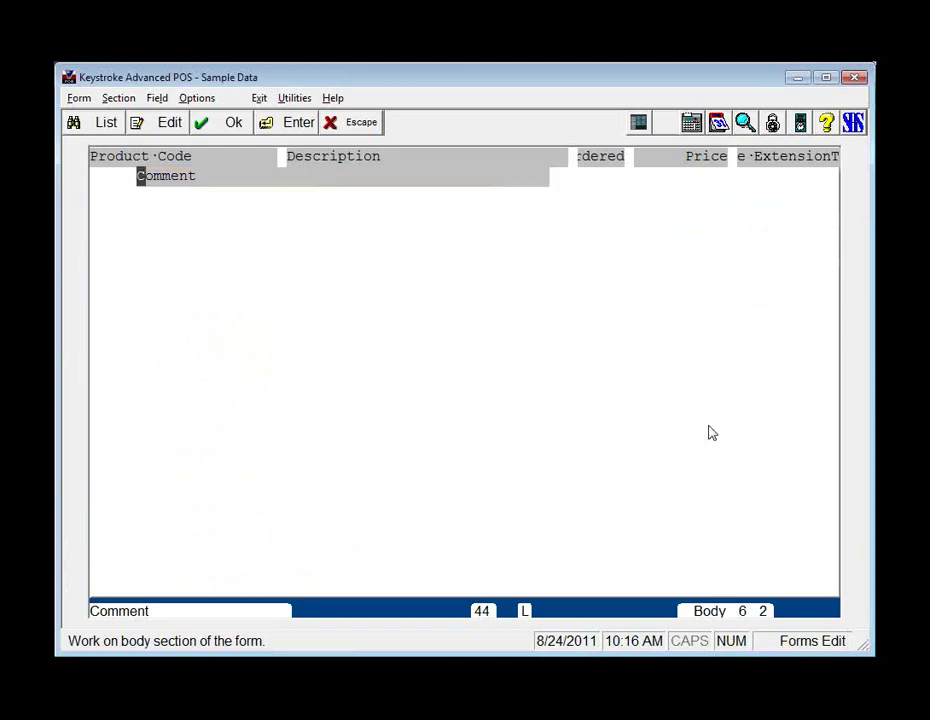
Switch the form editor to the summary section of the form
key("alt")
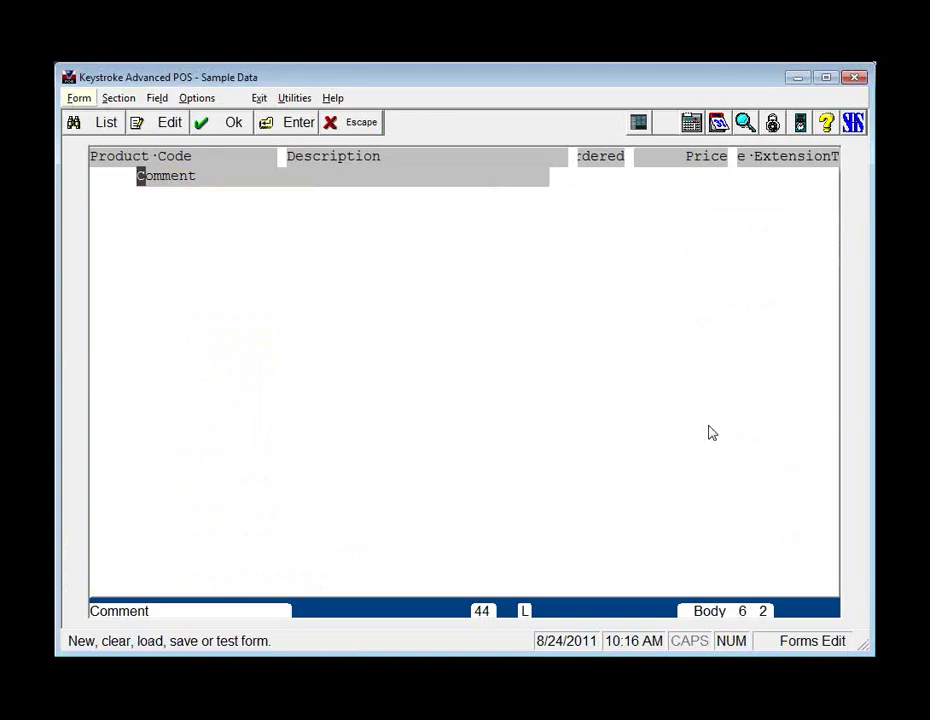
key("s")
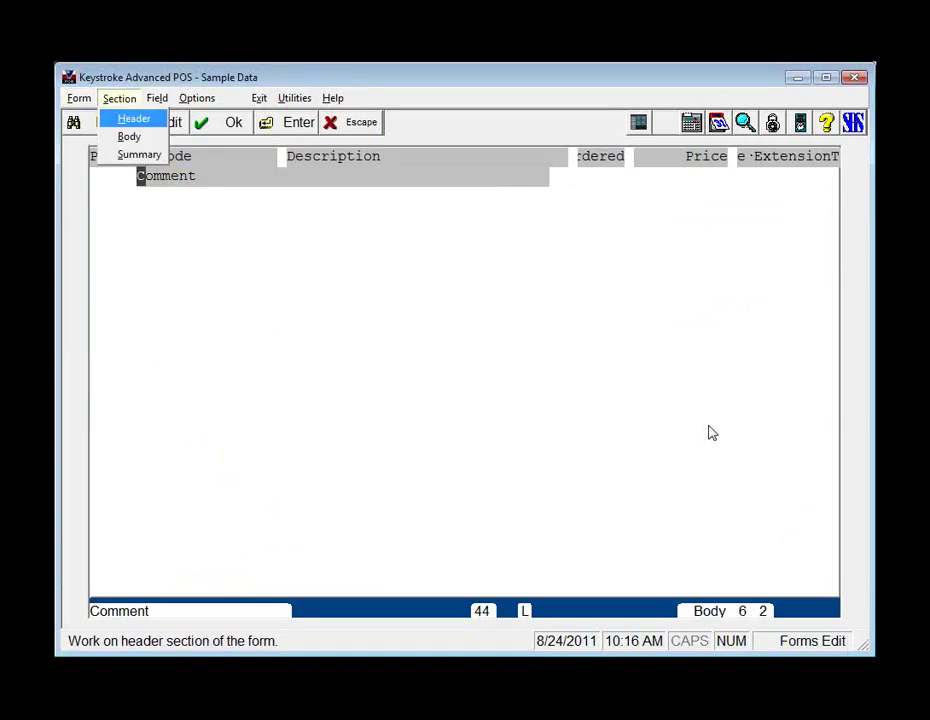
key("Down")
key("Down")
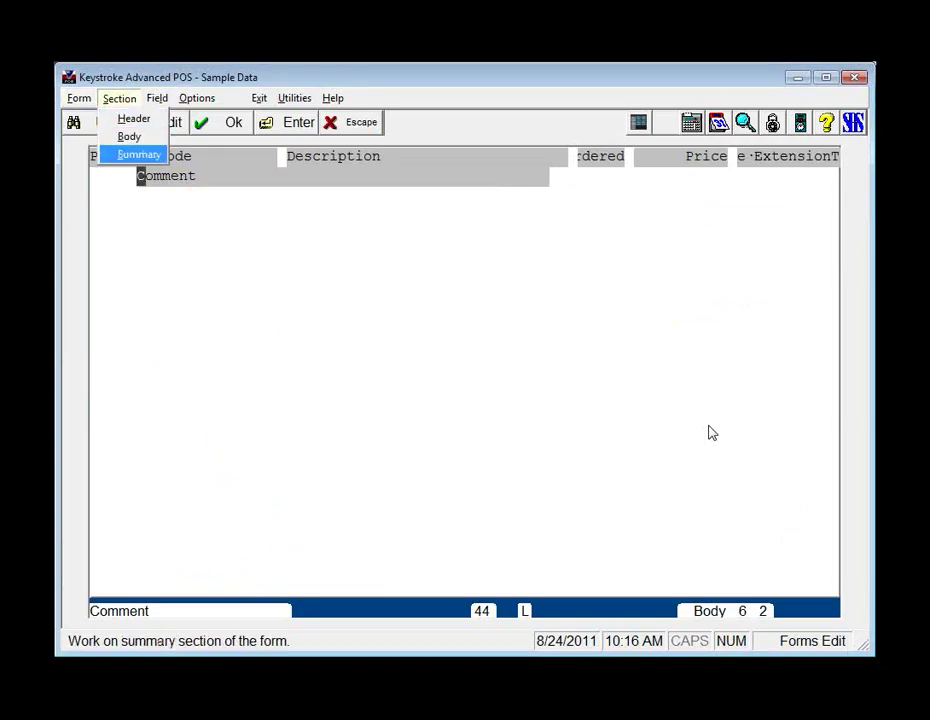
key("Return")
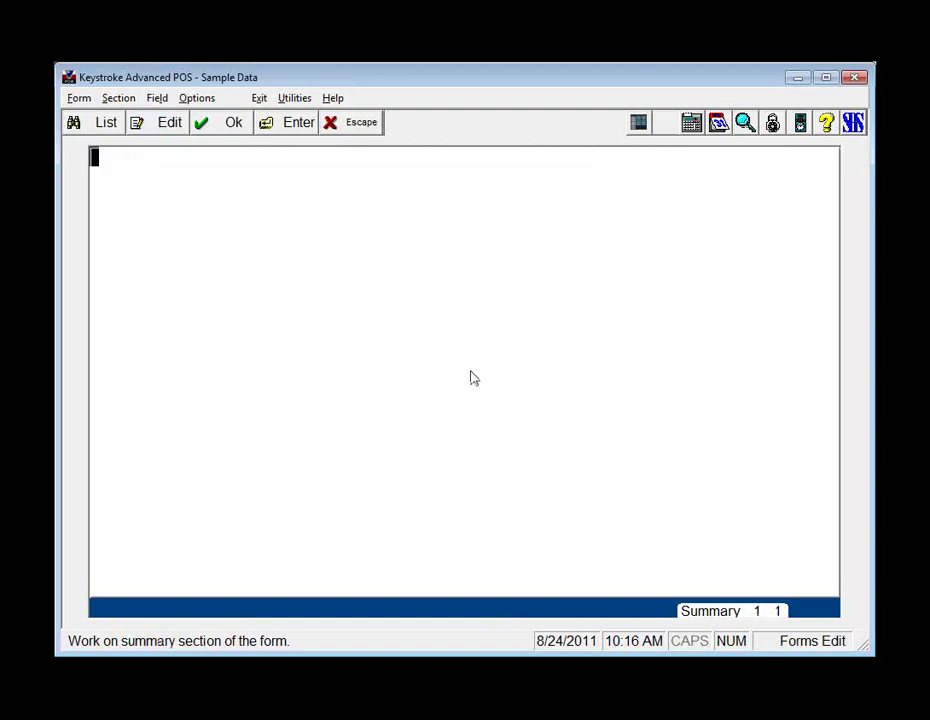
Go through the summary section to find its comment, totals and payment fields and the horizontal line above them
key("Down")
key("Down")
key("Down")
key("Down")
key("Down")
key("Down")
key("Down")
key("Down")
key("Down")
key("Down")
key("Down")
key("Down")
key("Down")
key("Down")
key("Down")
key("Down")
key("Down")
key("Down")
key("Down")
key("Down")
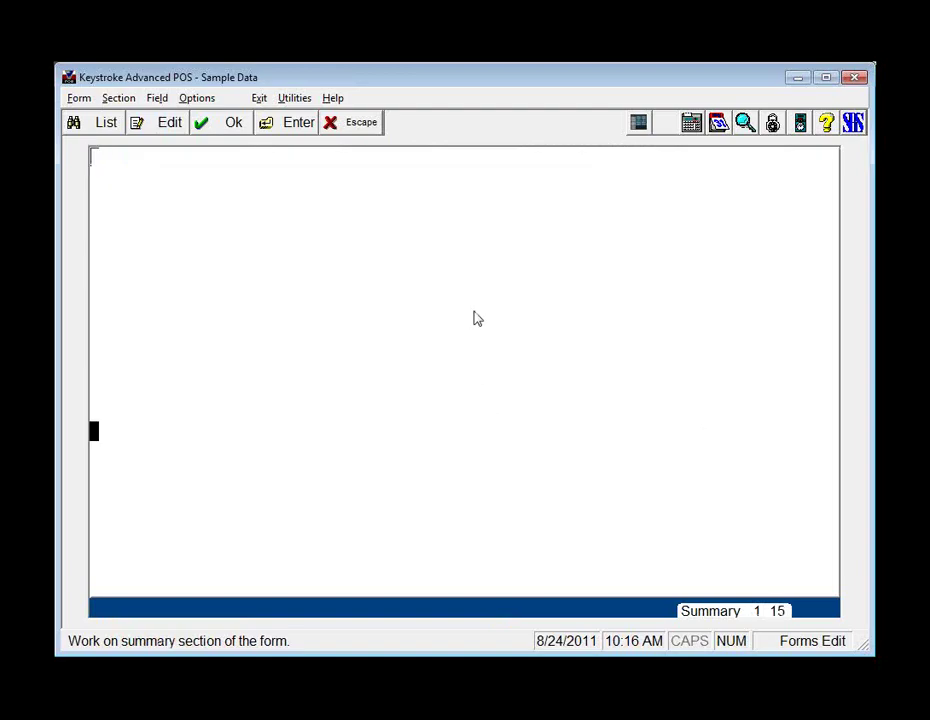
key("Down")
key("Down")
key("Down")
key("Down")
key("Down")
key("Down")
key("Down")
key("Down")
key("Down")
key("Down")
key("Down")
key("Down")
key("Down")
key("Down")
key("Down")
key("Down")
key("Down")
key("Down")
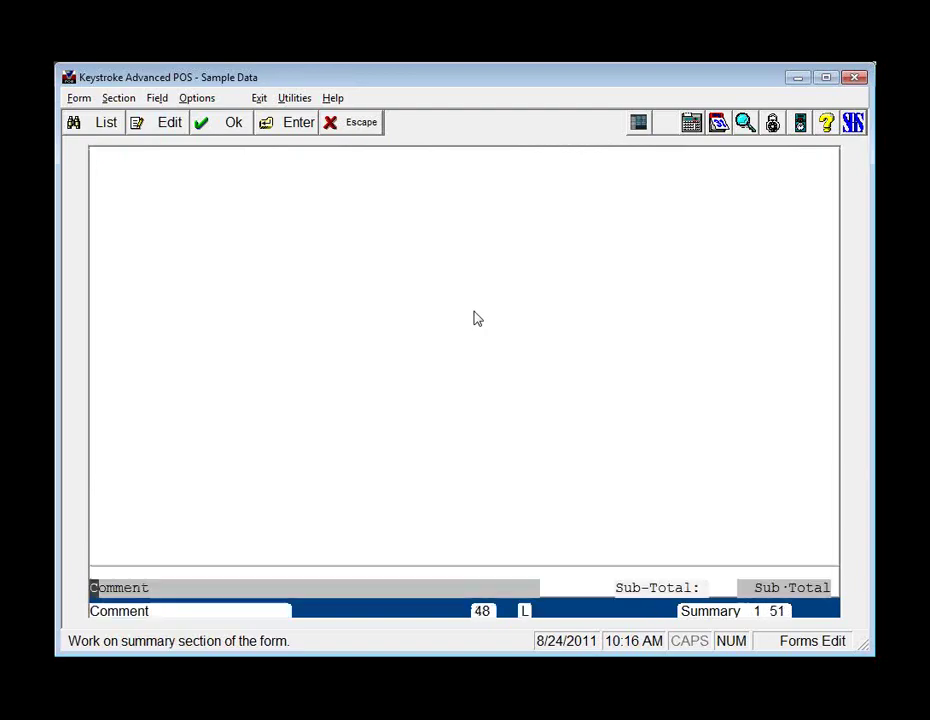
key("Down")
key("Down")
key("Down")
key("Down")
key("Down")
key("Down")
key("Down")
key("Down")
key("Down")
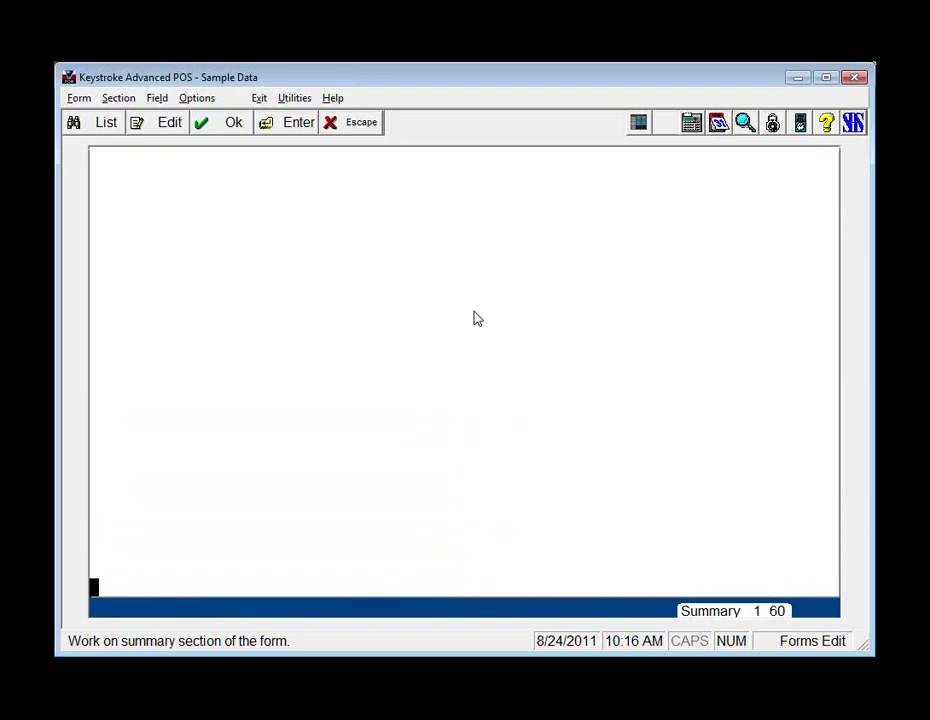
key("Up")
key("Up")
key("Up")
key("Up")
key("Up")
key("Up")
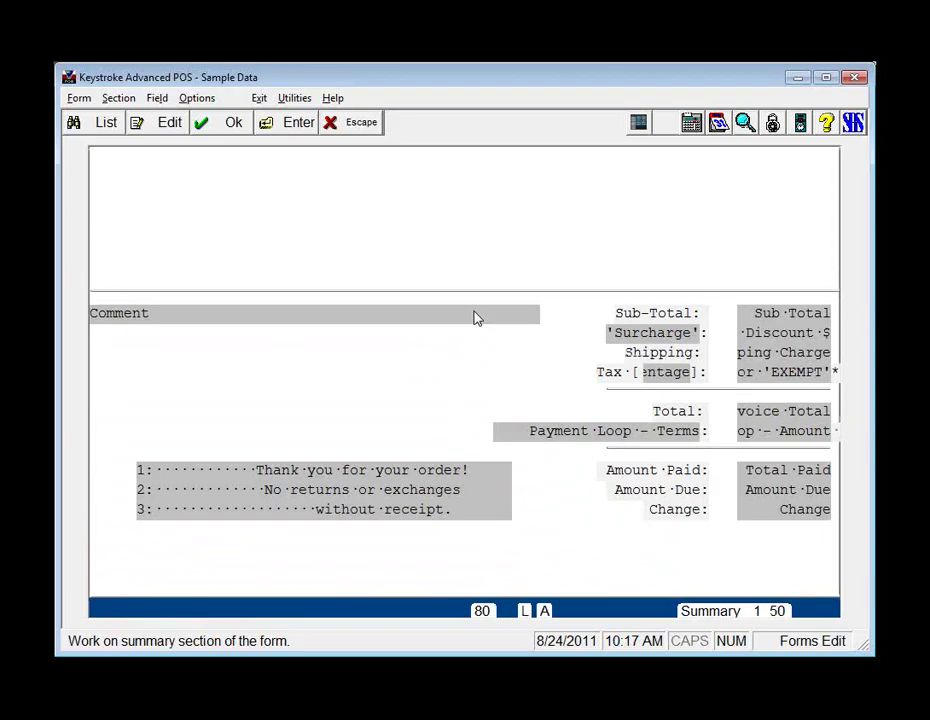
Examine the length, alignment and absolute position of the full-width horizontal line above the summary's Comment field
key("Right")
key("Right")
key("Right")
key("Right")
key("Right")
key("Left")
key("Left")
key("Left")
key("Left")
key("Left")
key("Down")
key("Up")
key("Up")
key("Up")
key("Down")
key("Down")
Open the settings of the full-width horizontal line on line 50 and inspect the characters in its field text
key("Return")
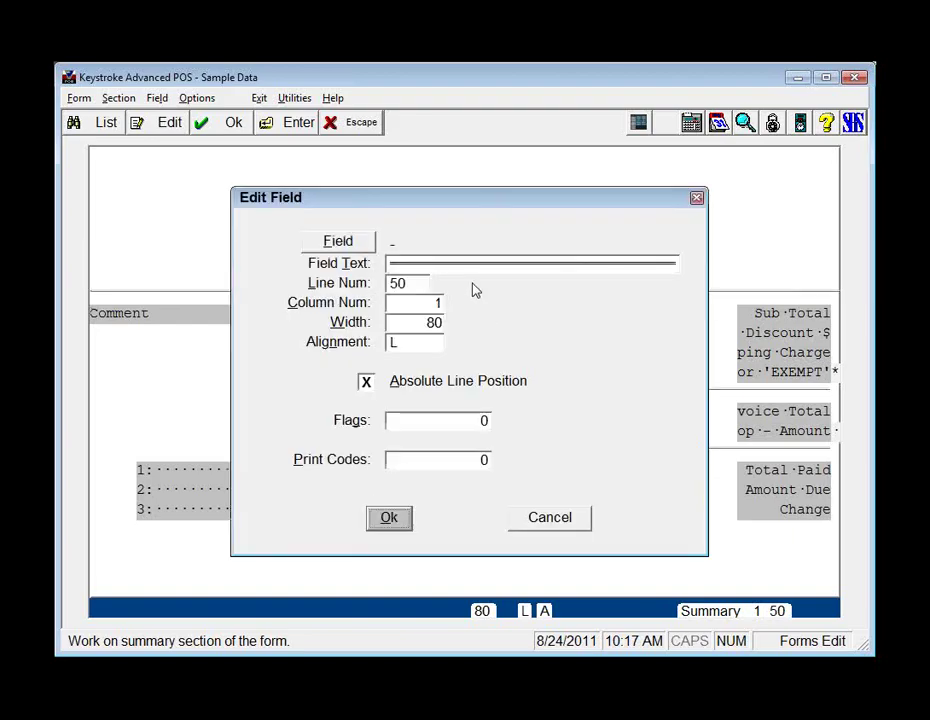
left_click(435, 268)
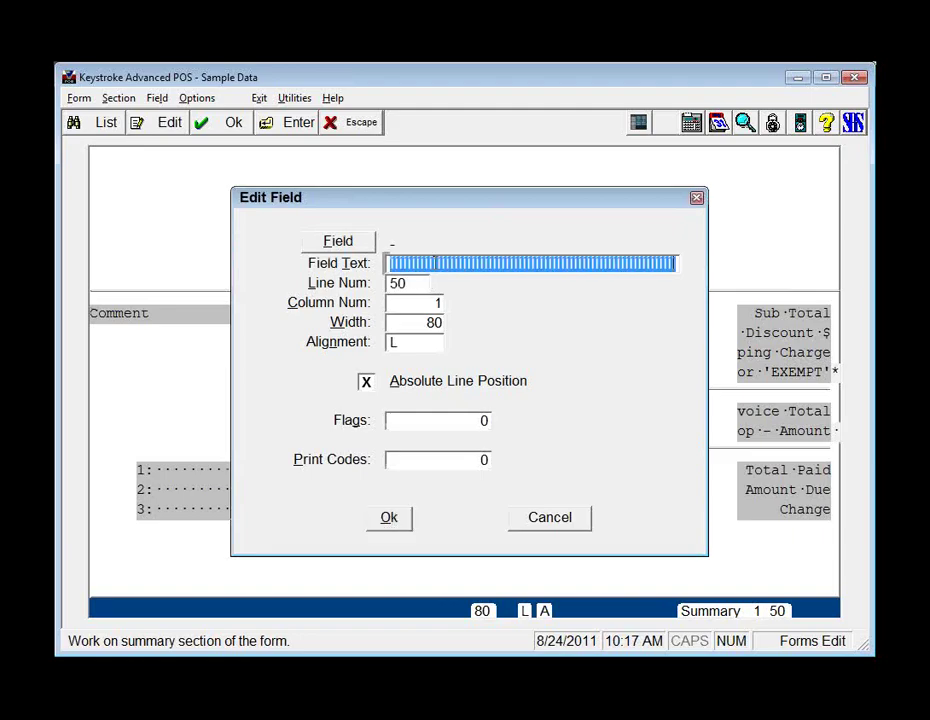
key("End")
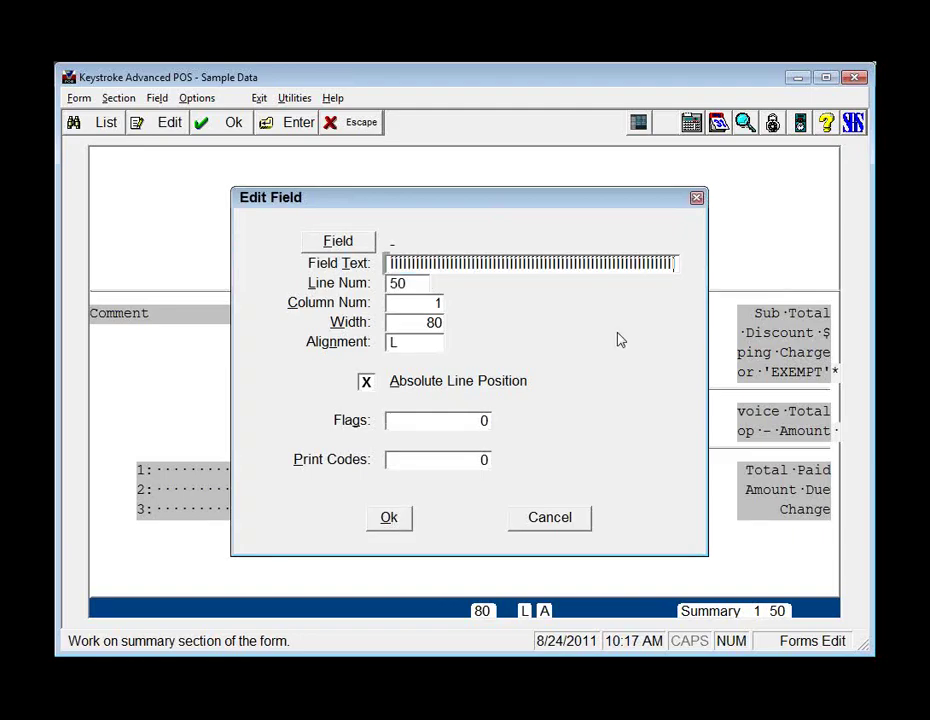
key("Tab")
key("shift+Tab")
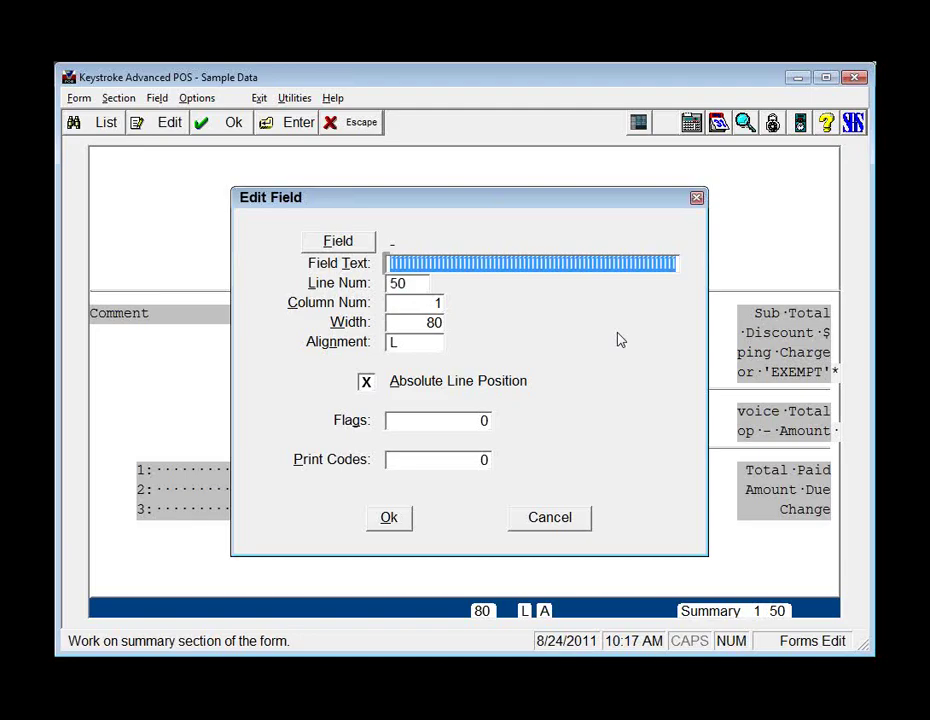
Set only the Bold ON print code for the horizontal line on line 50 and accept the field settings
key("Tab")
key("Tab")
key("Tab")
key("Tab")
key("Tab")
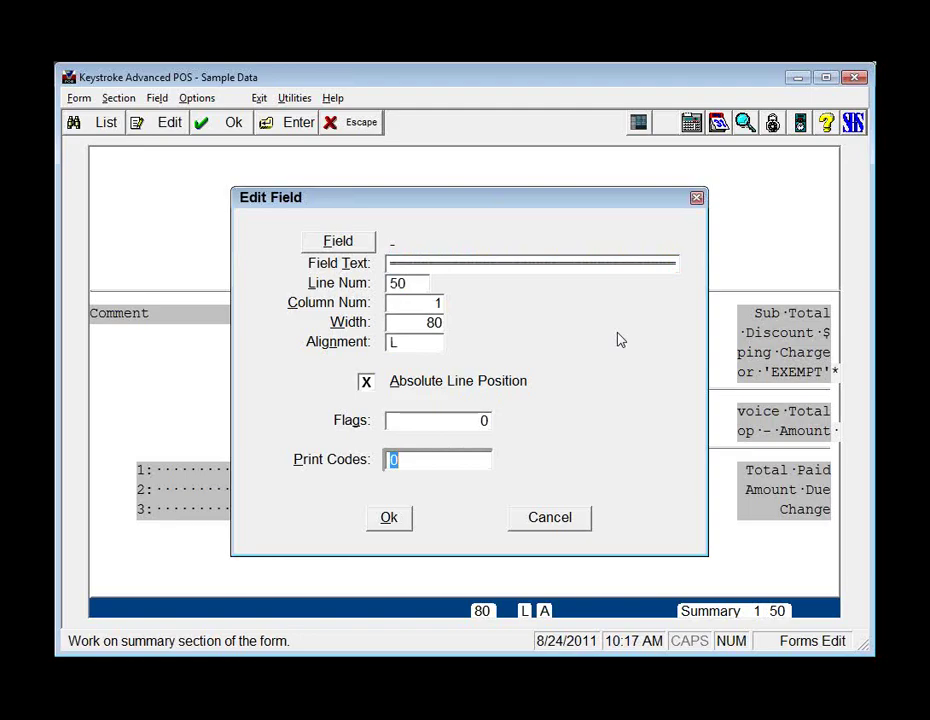
key("F2")
key("Down")
key("Down")
key("Down")
key("Down")
key("Down")
key("Down")
key("Down")
key("Down")
key("Down")
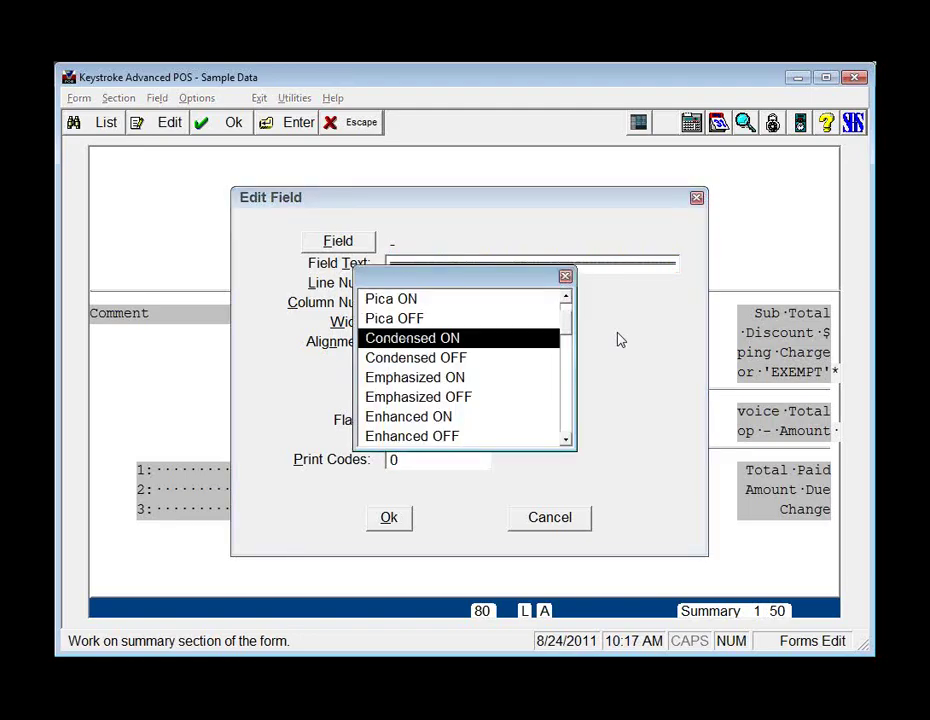
key("Up")
key("space")
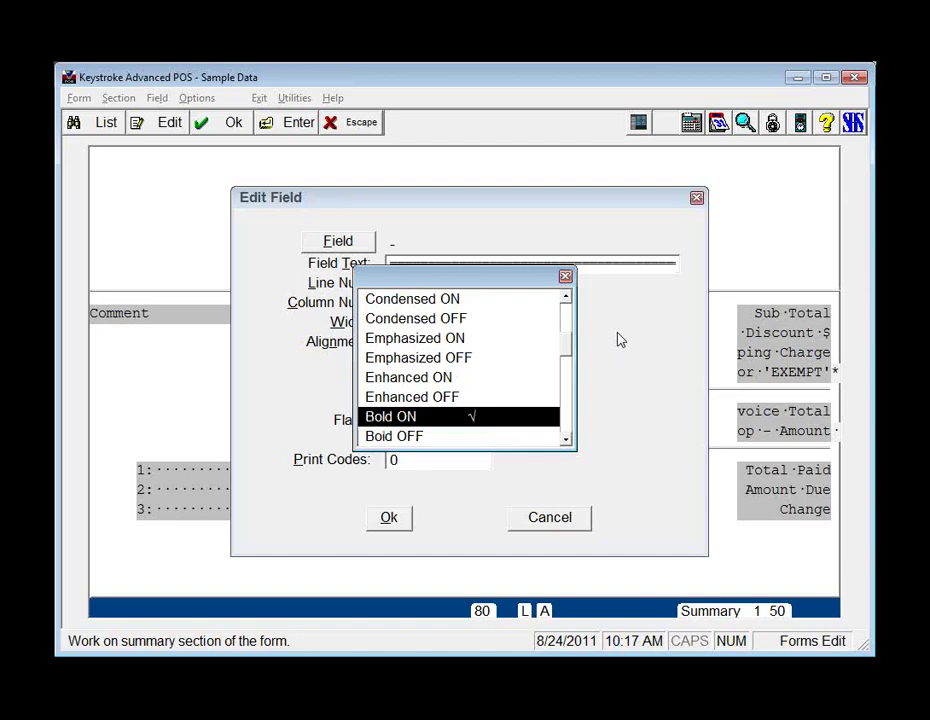
key("Down")
key("space")
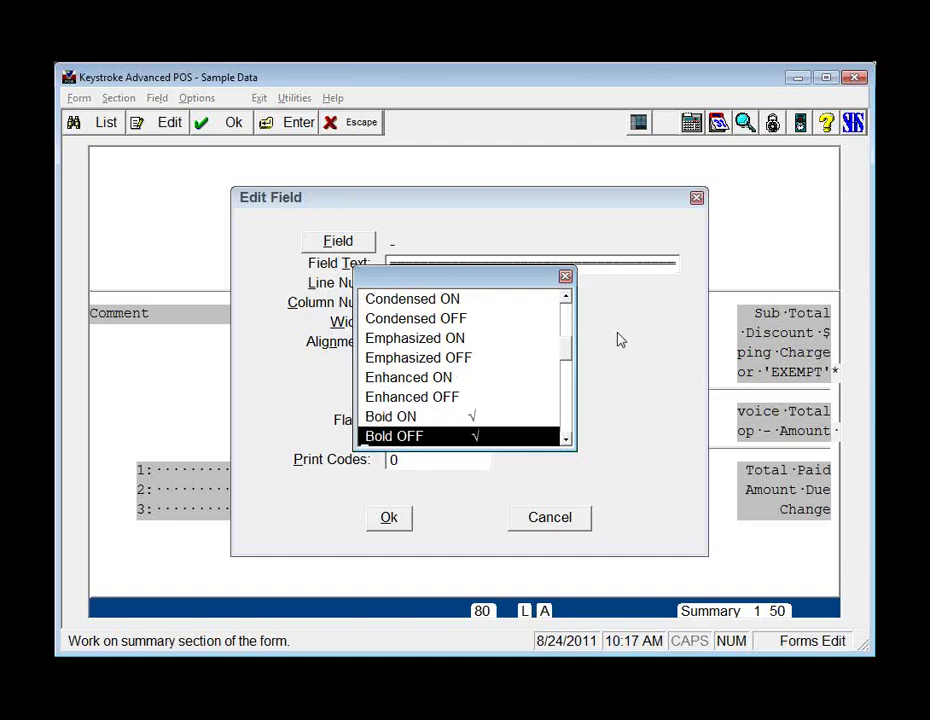
key("space")
key("Return")
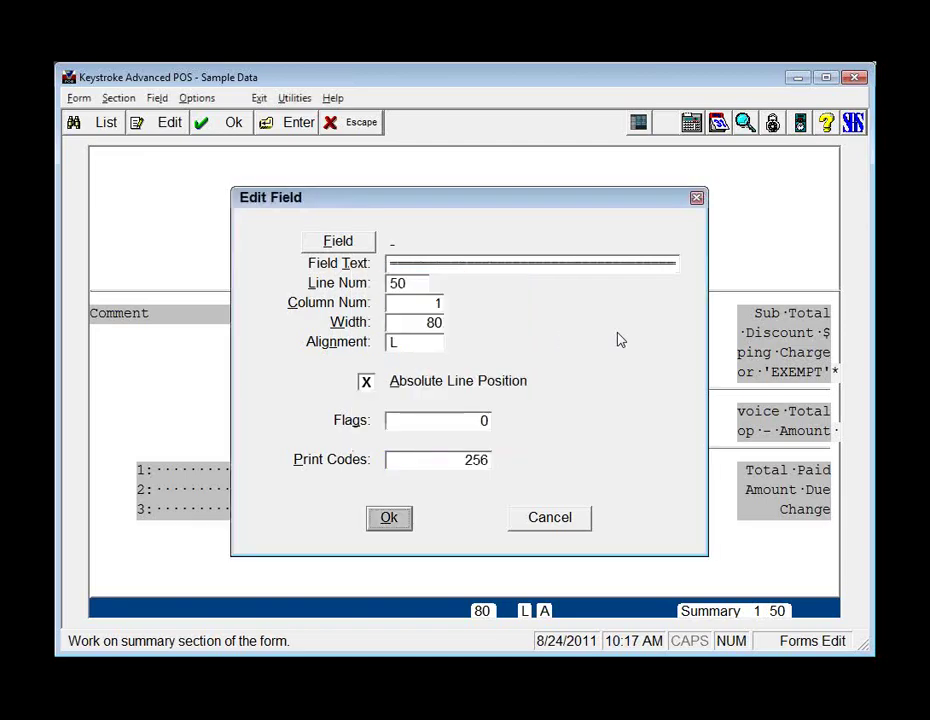
key("Return")
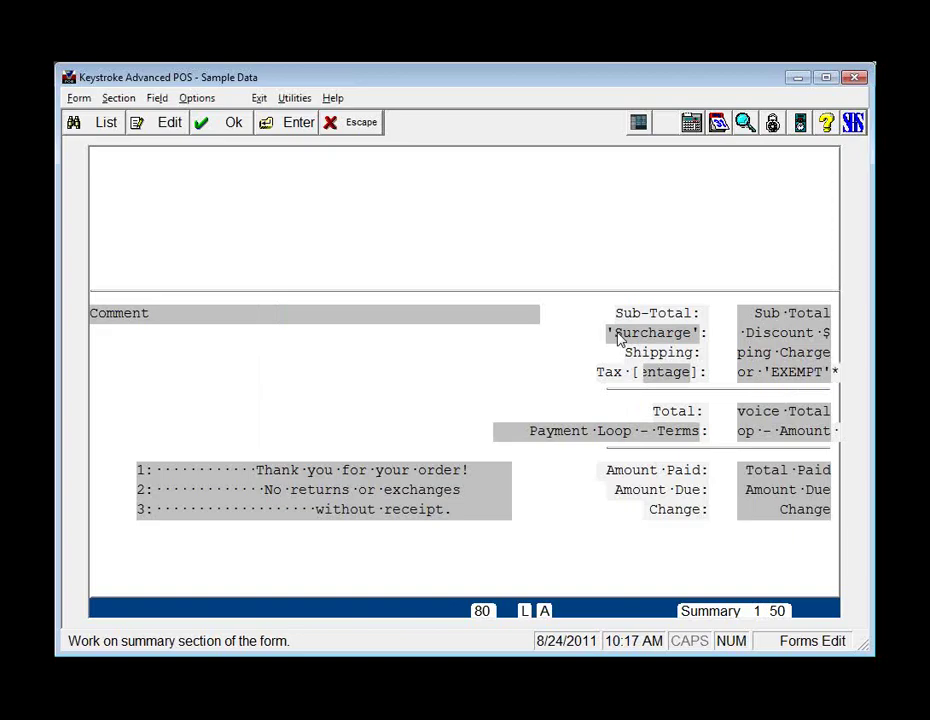
Locate the last amount field in the summary section, Change on line 61, and open its field settings
key("Down")
key("Down")
key("Down")
key("Up")
key("Up")
key("Up")
key("Down")
key("Down")
key("Down")
key("Down")
key("Down")
key("Down")
key("Down")
key("Down")
key("Down")
key("Down")
key("Down")
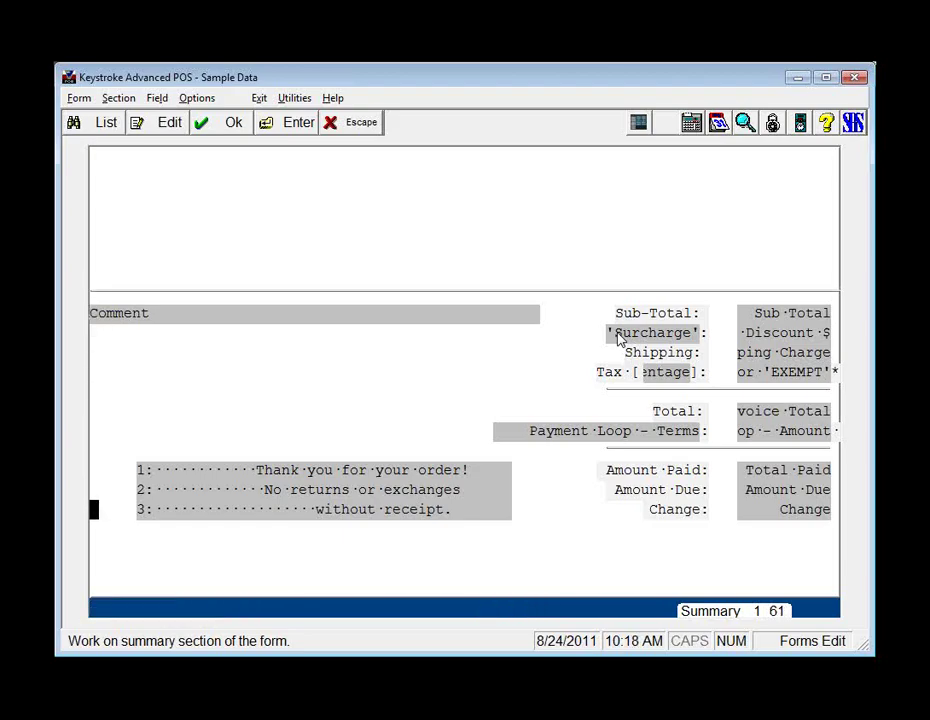
key("Right")
key("Right")
key("Right")
key("Right")
key("Right")
key("Right")
key("Right")
key("Right")
key("Right")
key("Right")
key("Right")
key("Right")
key("Right")
key("Right")
key("Right")
key("Right")
key("Right")
key("Right")
key("Right")
key("Right")
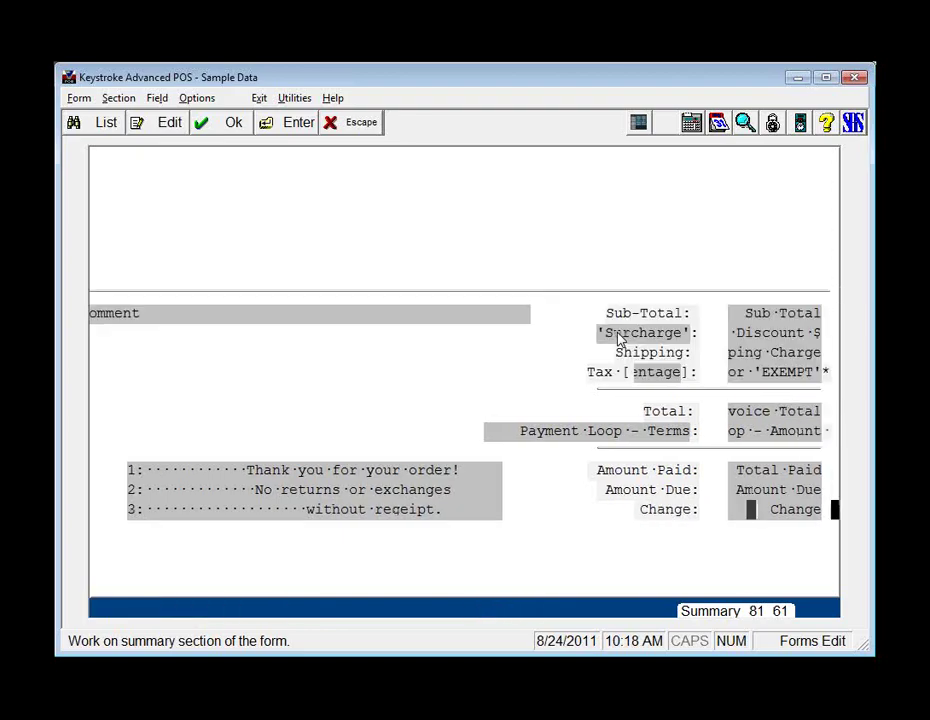
key("Left")
key("Left")
key("Left")
key("Left")
key("Left")
key("Left")
key("Left")
key("Left")
key("Left")
key("Left")
key("Left")
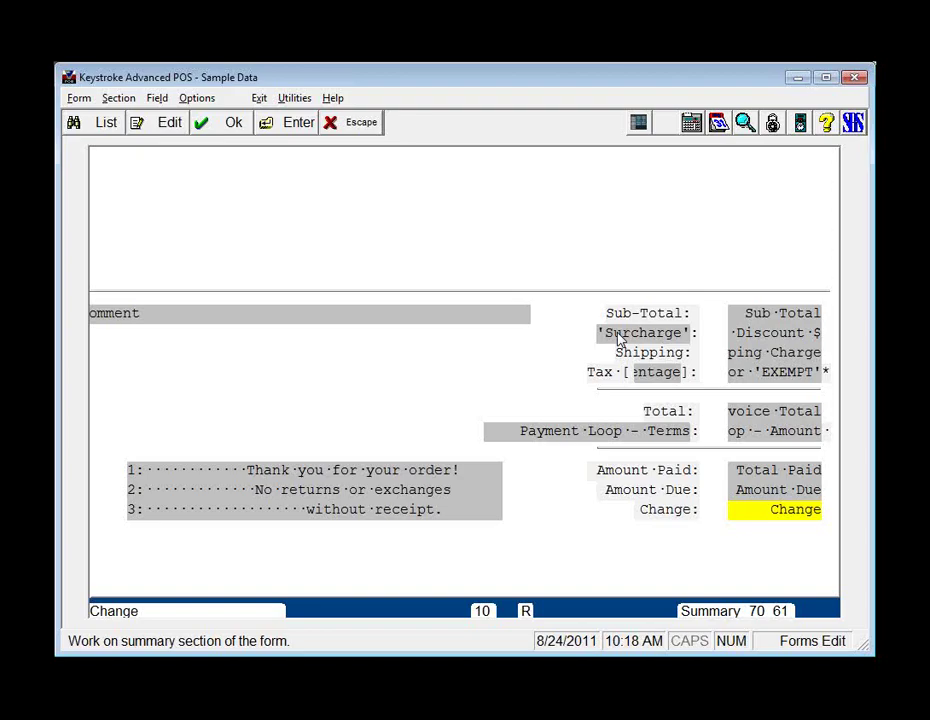
key("Return")
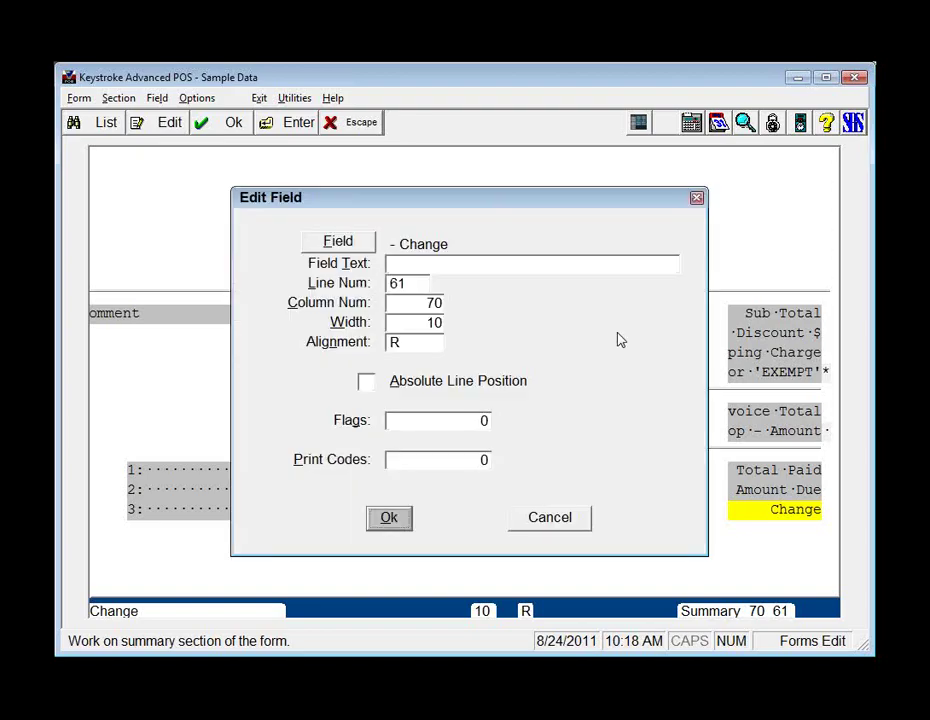
Set the Bold OFF print code for the Change field on line 61 and accept the field settings
key("shift+Tab")
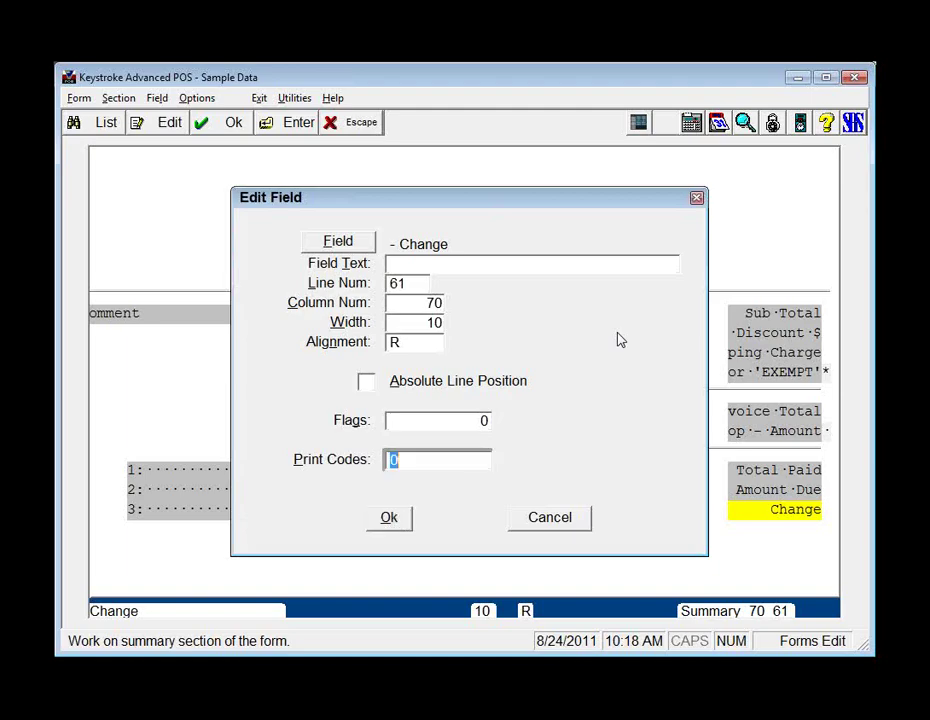
key("F2")
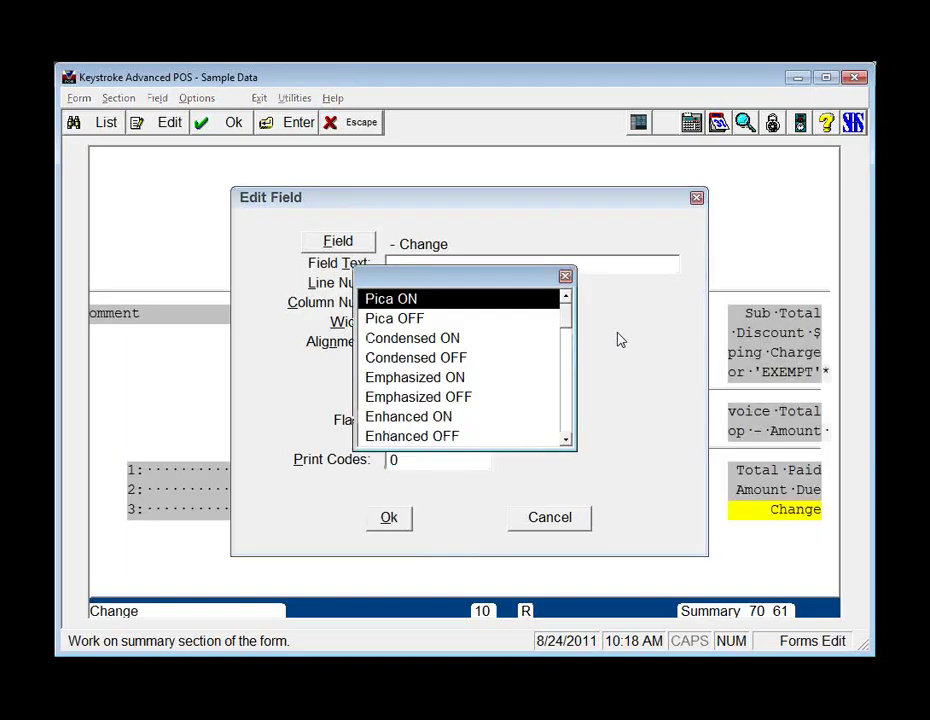
key("Down")
key("Down")
key("Down")
key("Down")
key("Down")
key("Down")
key("Down")
key("Down")
key("Down")
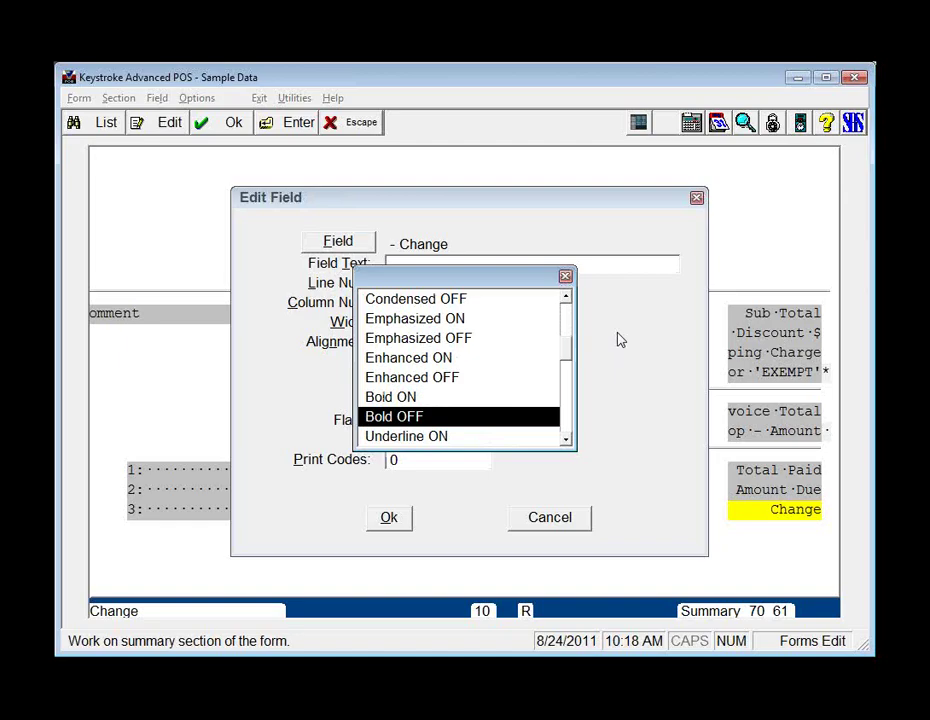
key("space")
key("Return")
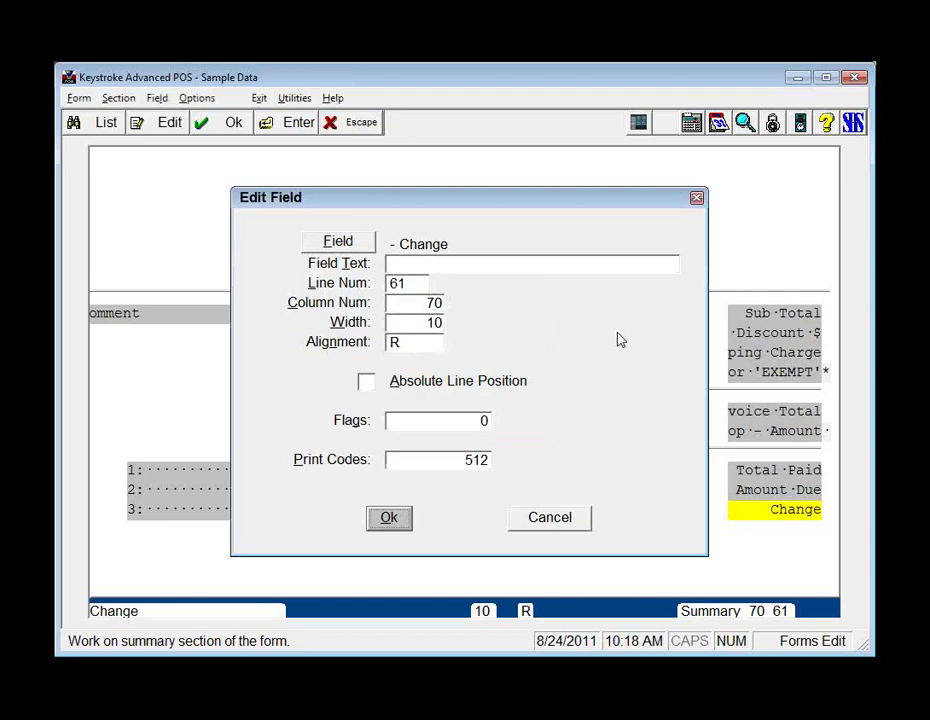
key("Return")
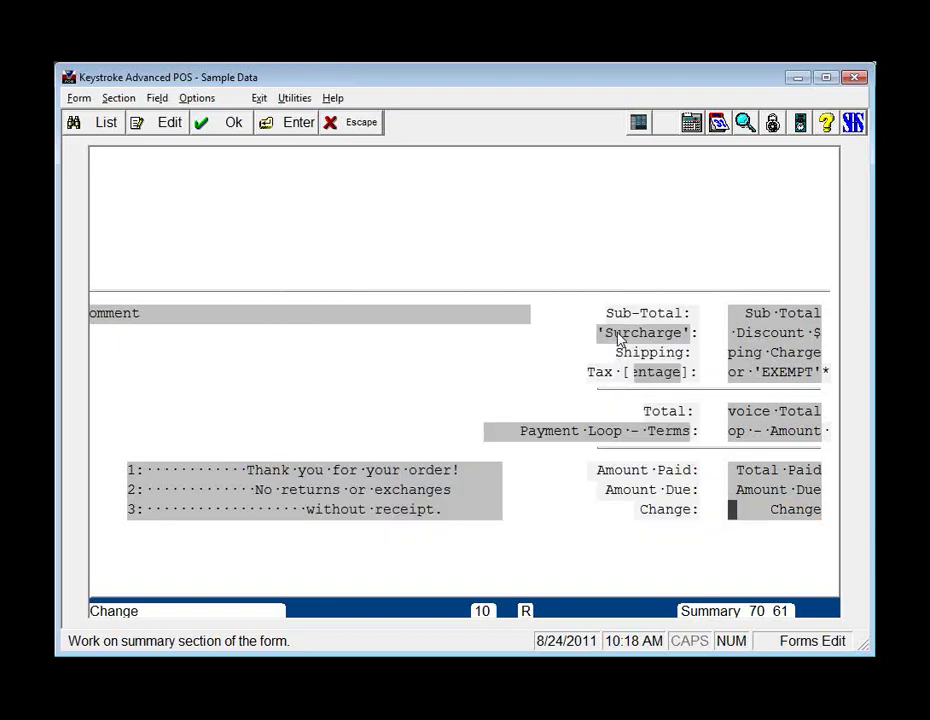
Go through the three form message fields beside the payment amounts in the summary section
key("shift+Tab")
key("shift+Tab")
key("shift+Tab")
key("shift+Tab")
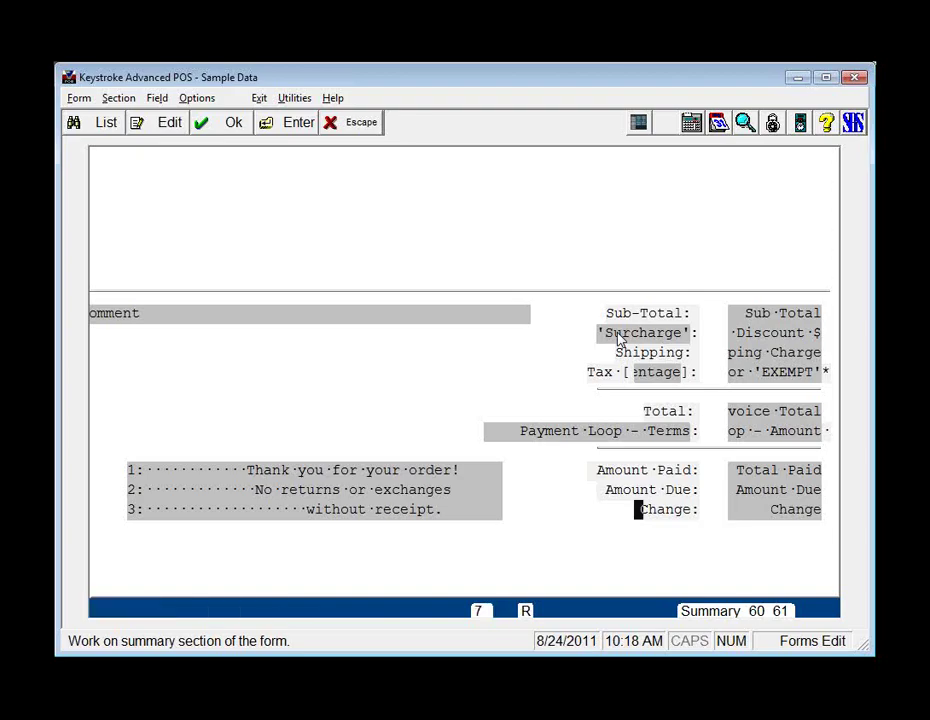
key("shift+Tab")
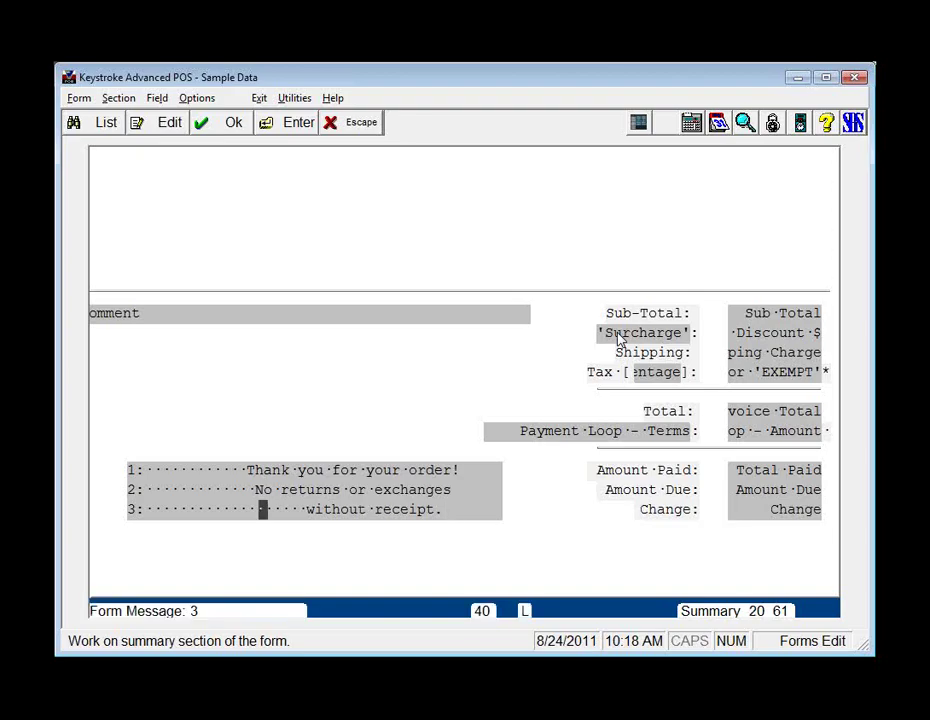
key("Up")
key("Up")
key("Down")
key("Up")
key("Down")
key("Down")
key("Down")
key("shift+Tab")
Move the form message 1 field, "Thank you for your order!", up one line to line 58
key("Up")
key("Up")
key("Up")
key("Return")
key("Up")
key("Return")
Move form message 2 up to line 59 and form message 3 up to line 60
key("Down")
key("Down")
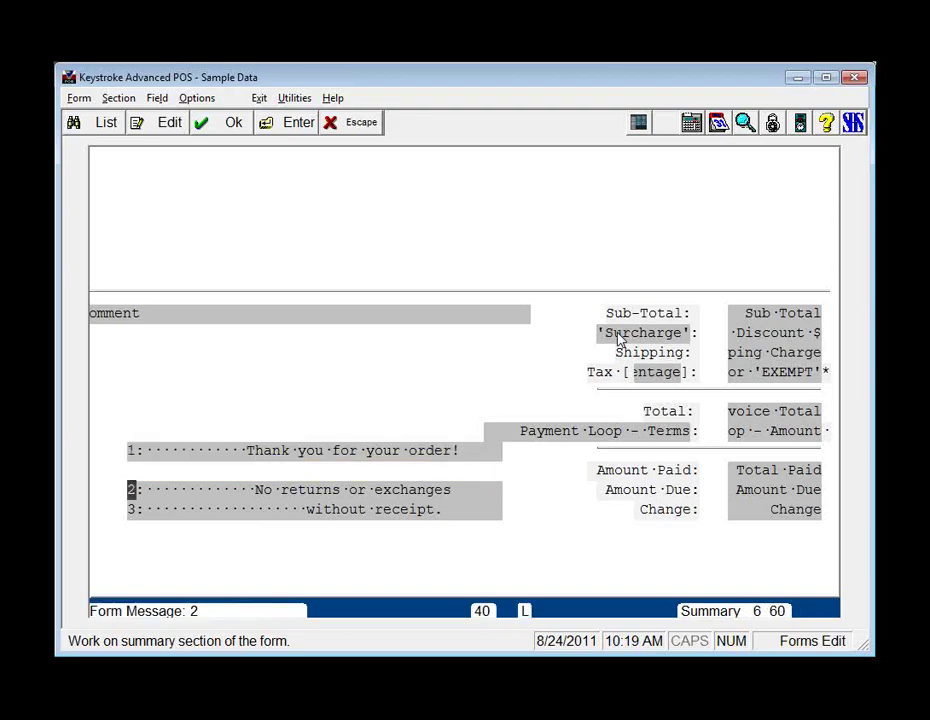
key("Return")
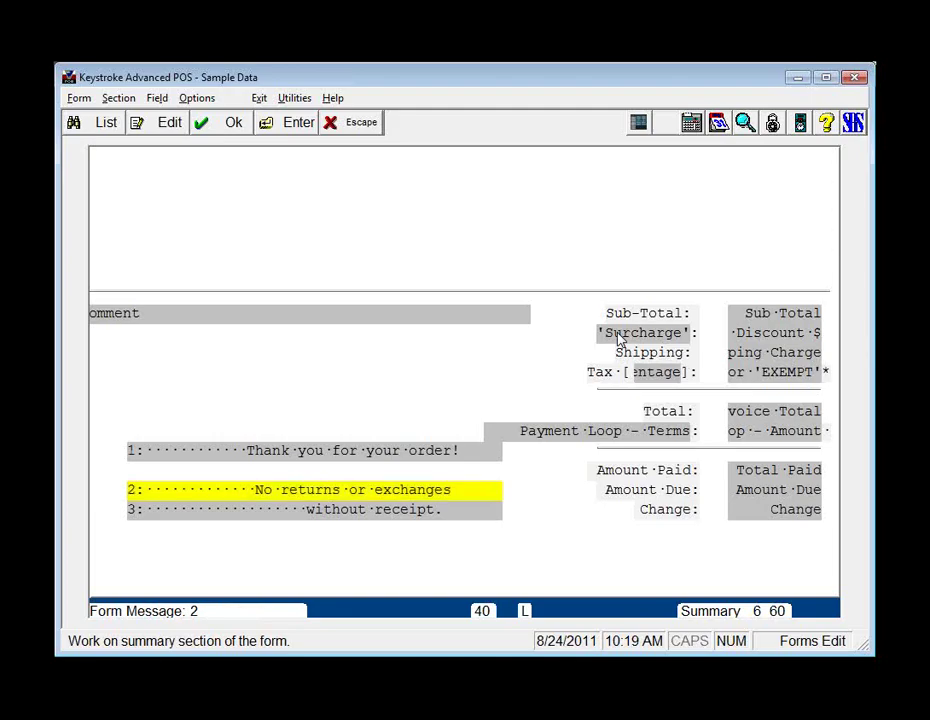
key("Up")
key("Return")
key("Down")
key("Down")
key("Return")
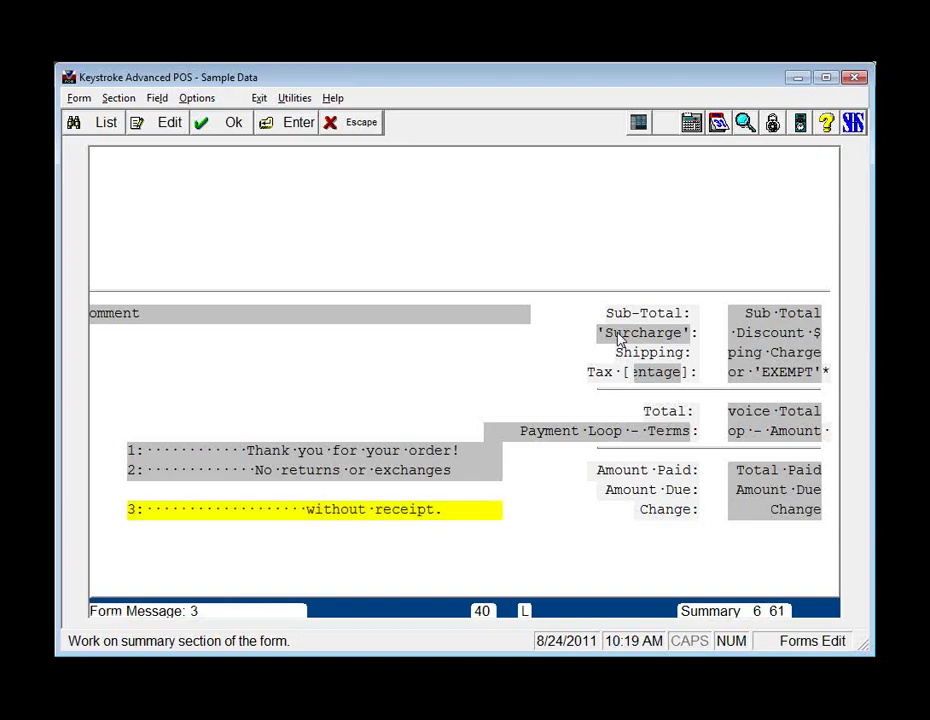
key("Up")
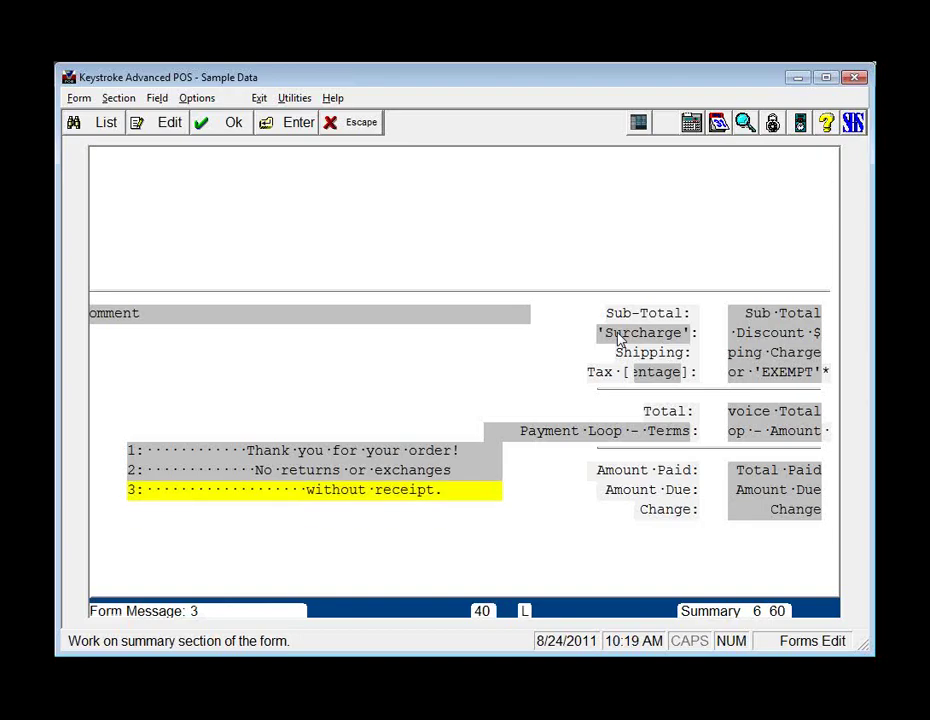
key("Return")
Add a Form Message field with message 4, "This Quote is VALID for", at column 6 on line 61
key("Down")
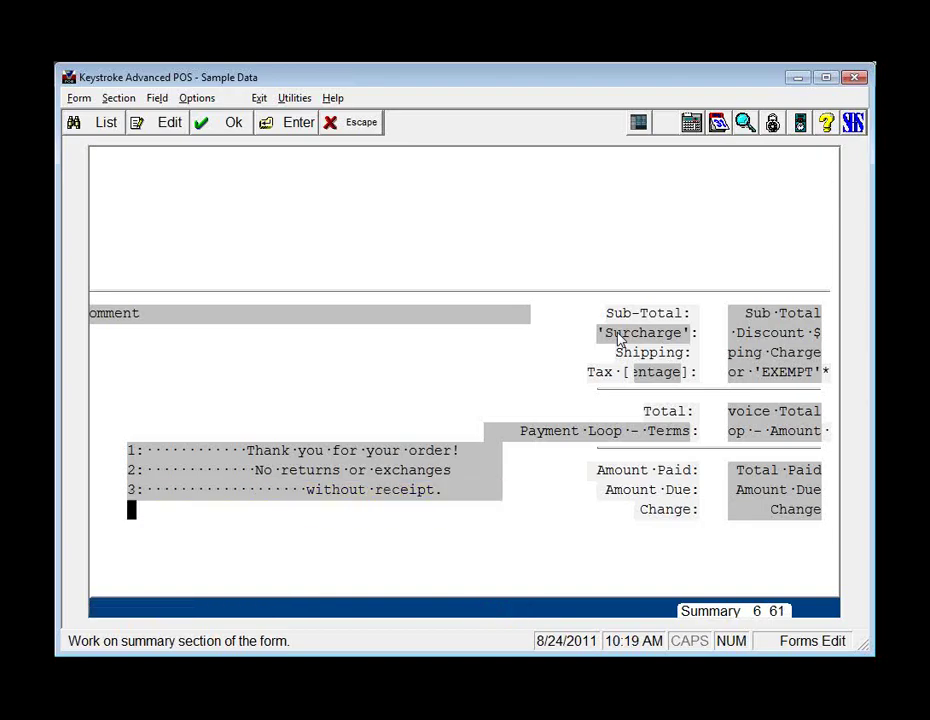
key("Return")
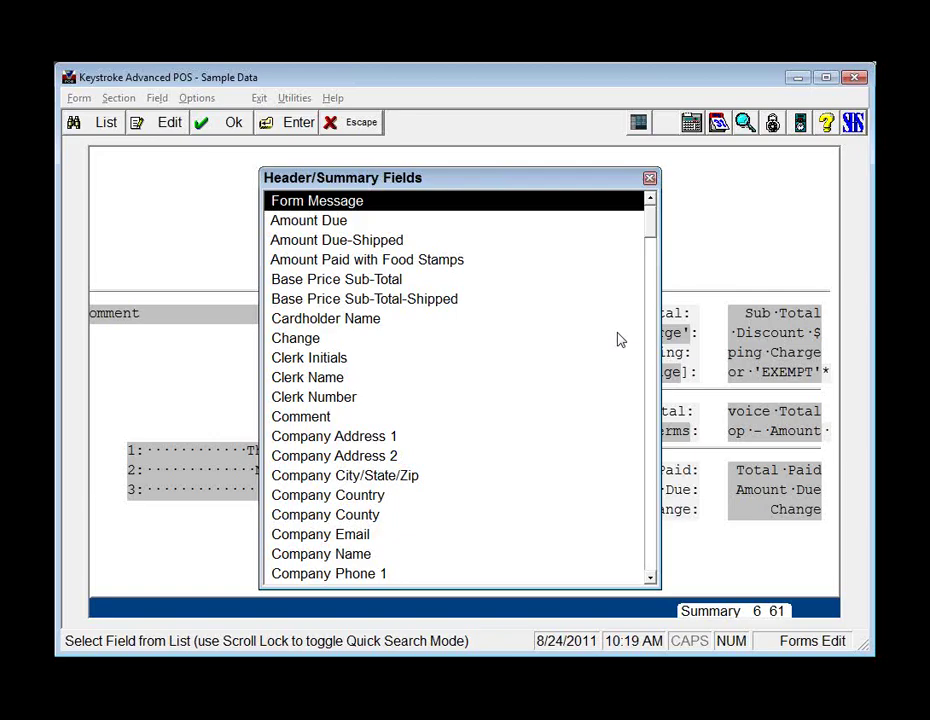
key("Return")
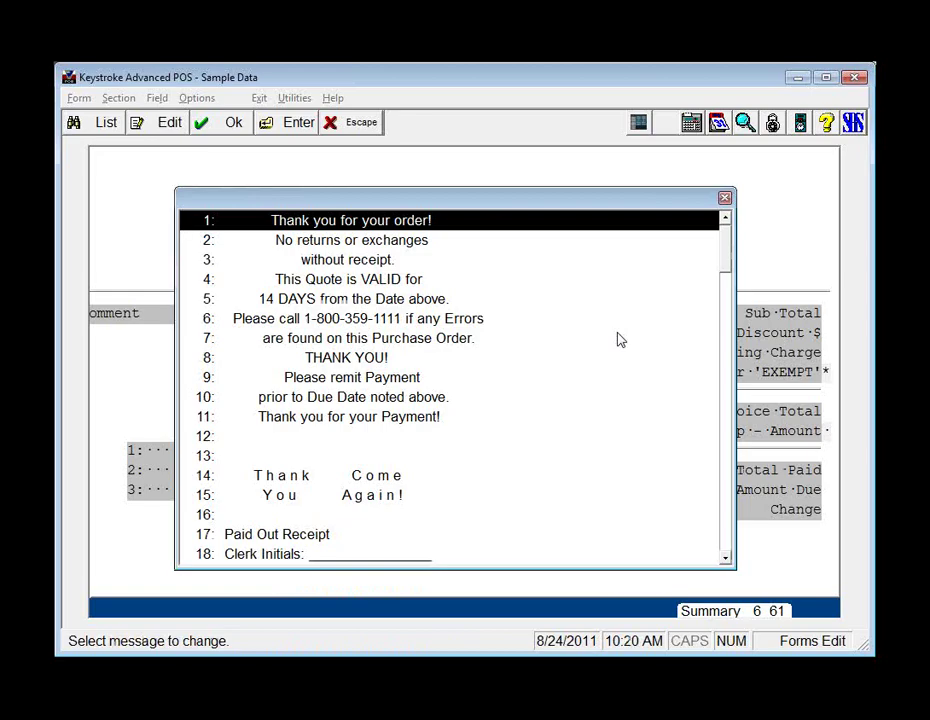
key("Down")
key("Down")
key("Down")
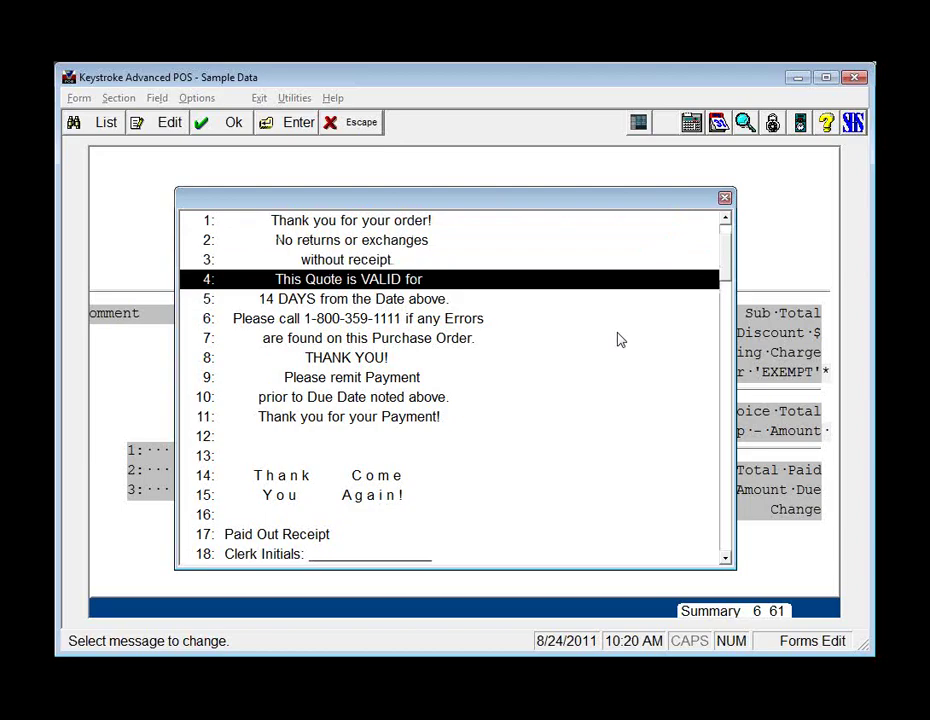
key("Return")
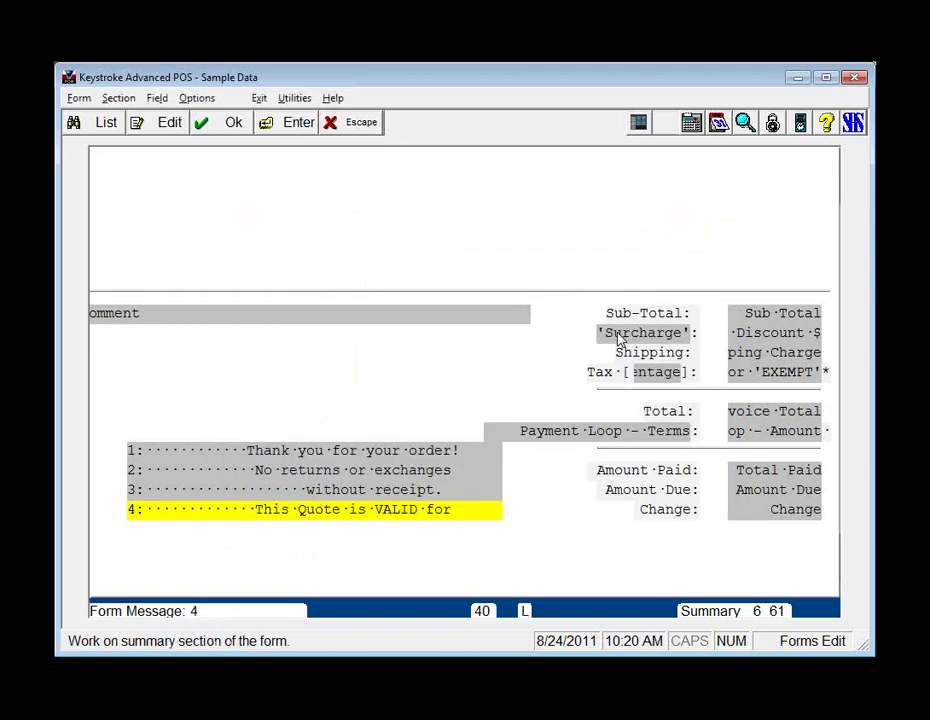
key("Return")
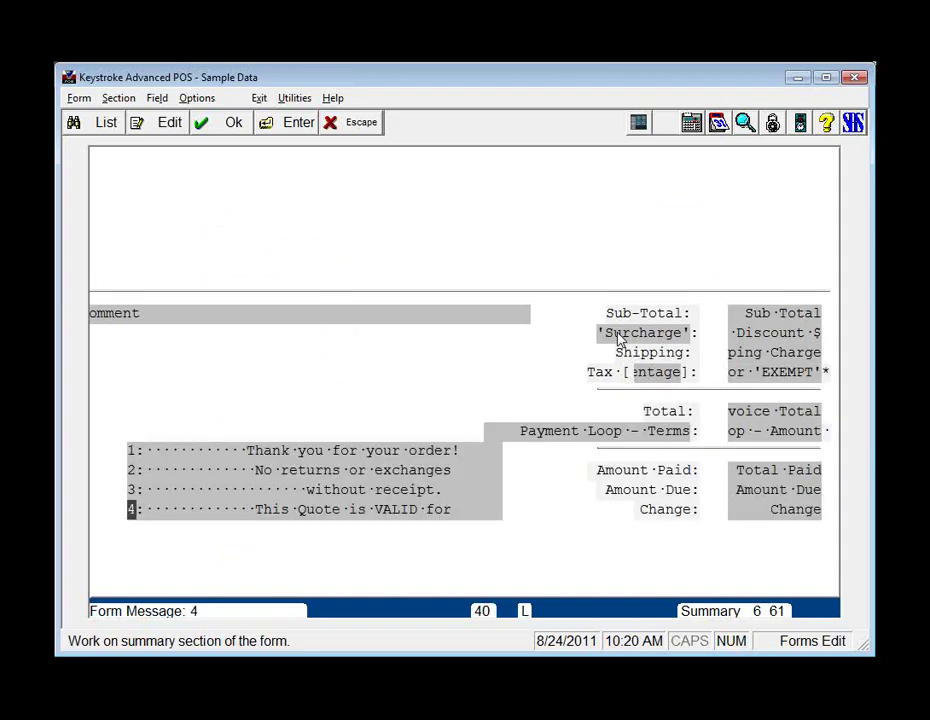
Move the form message 1 field on line 58 to column 2 and widen it to 52 characters
key("Up")
key("Up")
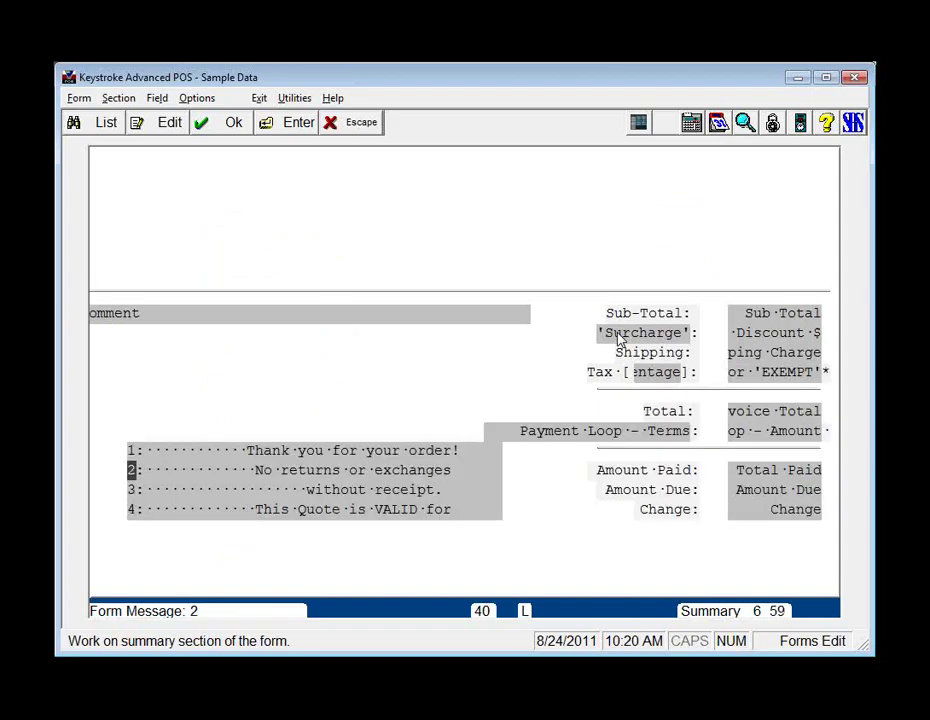
key("Up")
key("space")
key("Left")
key("Left")
key("Left")
key("Left")
key("plus")
key("plus")
key("plus")
key("plus")
key("plus")
key("plus")
key("plus")
key("plus")
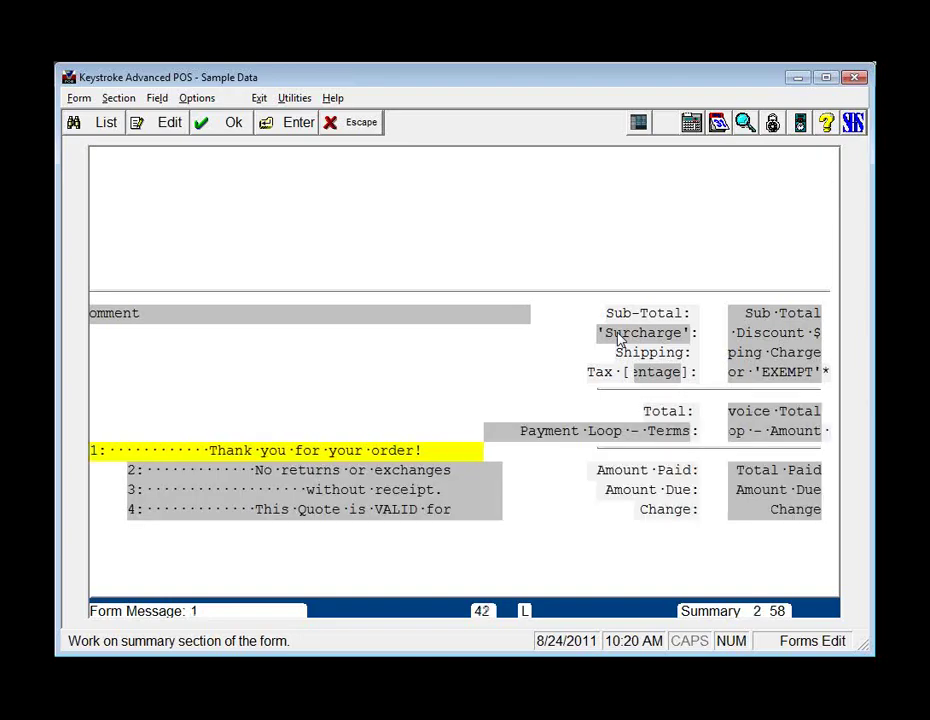
key("plus")
key("plus")
key("plus")
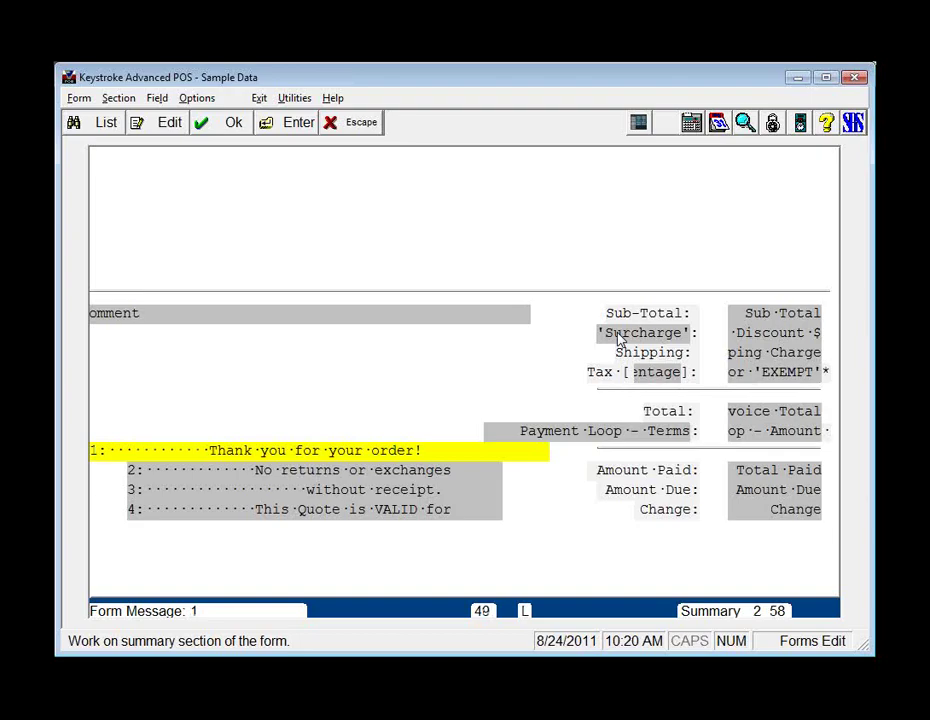
key("plus")
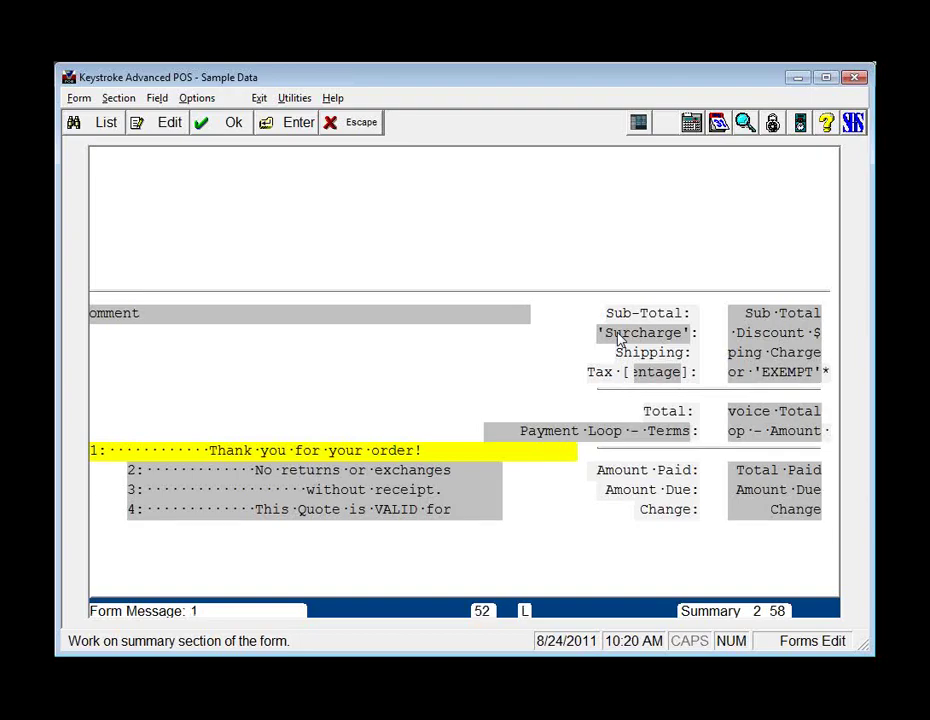
key("Return")
Move the form message 2 field on line 59 to column 2 and widen it to 52 characters
key("Down")
key("Tab")
key("Return")
key("Left")
key("Left")
key("Left")
key("Left")
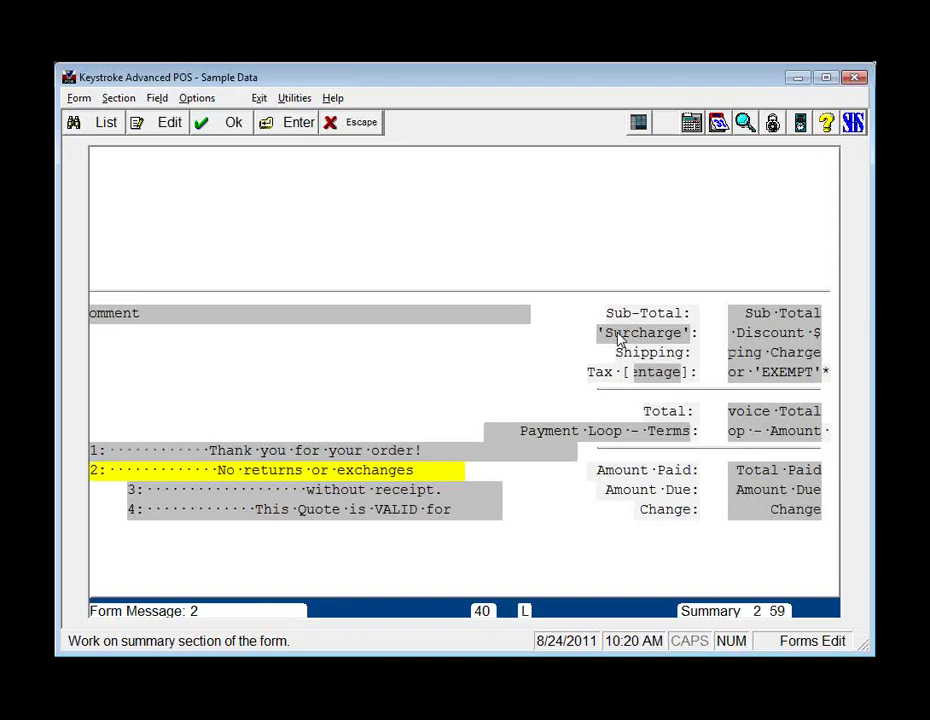
key("plus")
key("plus")
key("plus")
key("plus")
key("plus")
key("plus")
key("plus")
key("plus")
key("plus")
key("plus")
key("plus")
key("plus")
key("Return")
Move the form message 3 field on line 60 to column 2 and widen it to 52 characters
key("Down")
key("Tab")
key("Return")
key("Left")
key("Left")
key("Left")
key("Left")
key("plus")
key("plus")
key("plus")
key("plus")
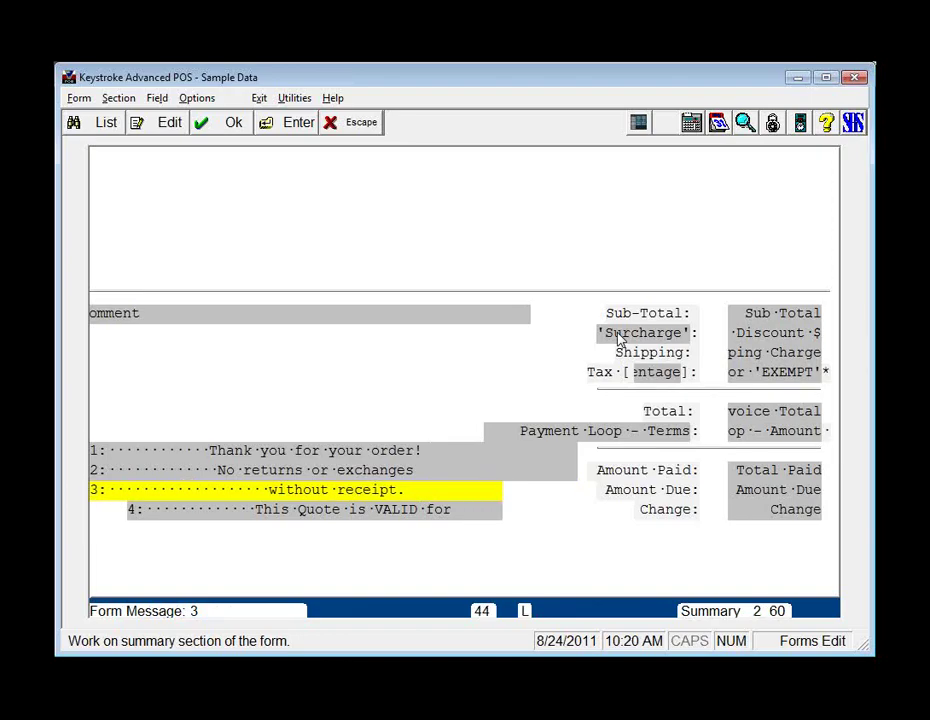
key("plus")
key("plus")
key("plus")
key("plus")
key("plus")
key("plus")
key("plus")
key("plus")
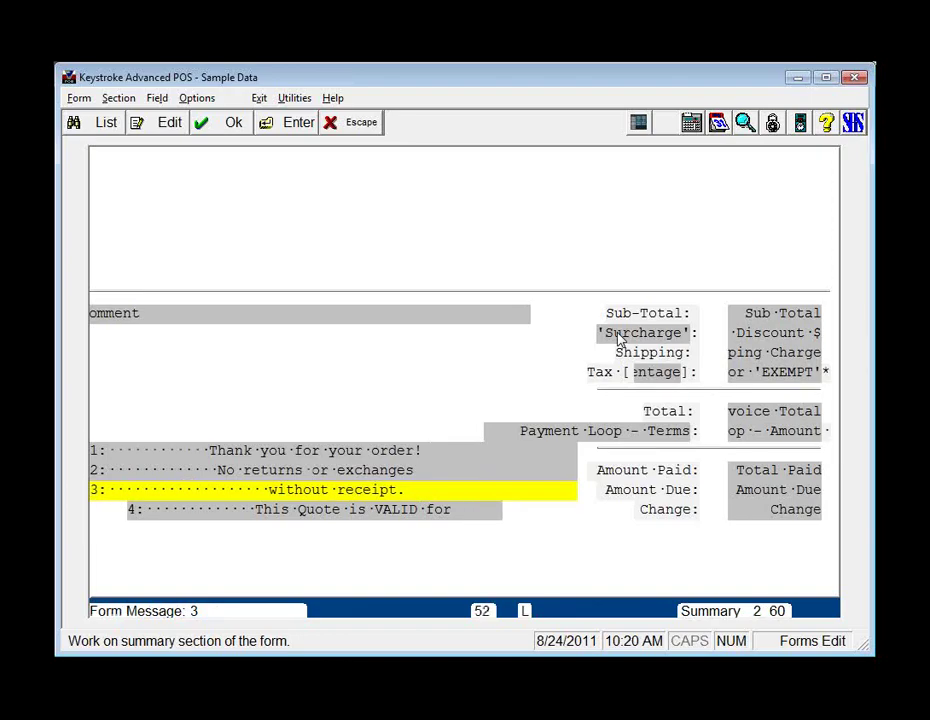
key("Return")
Move the form message 4 field on line 61 to column 2 and widen it to 52 characters
key("Down")
key("Tab")
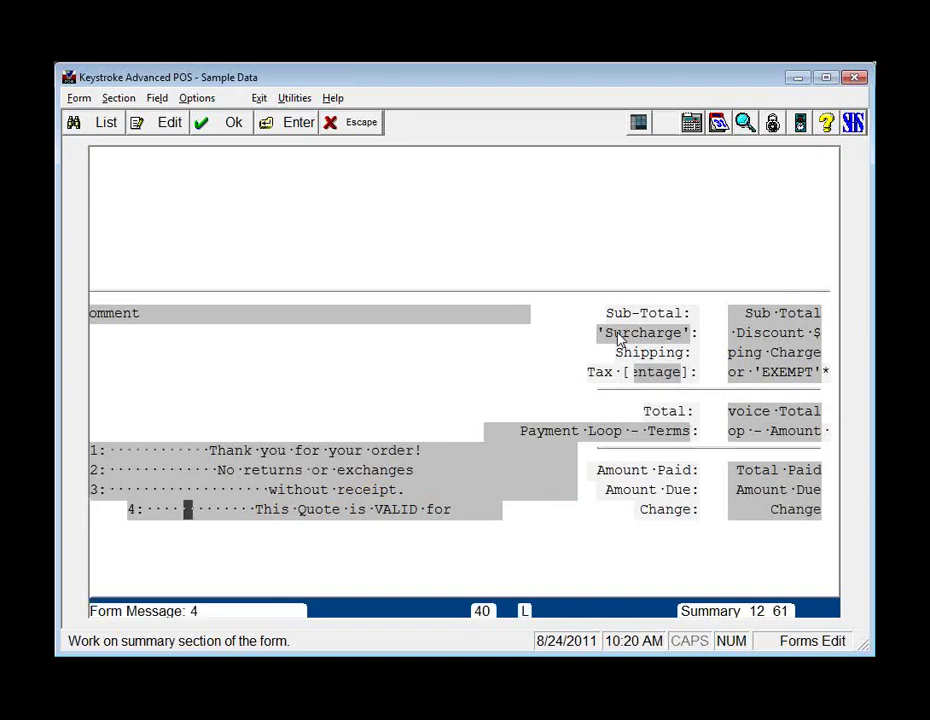
key("Return")
key("Left")
key("Left")
key("Left")
key("Left")
key("Left")
key("Left")
key("Left")
key("Left")
key("Left")
key("Left")
key("plus")
key("plus")
key("plus")
key("plus")
key("plus")
key("plus")
key("plus")
key("plus")
key("plus")
key("plus")
key("plus")
key("plus")
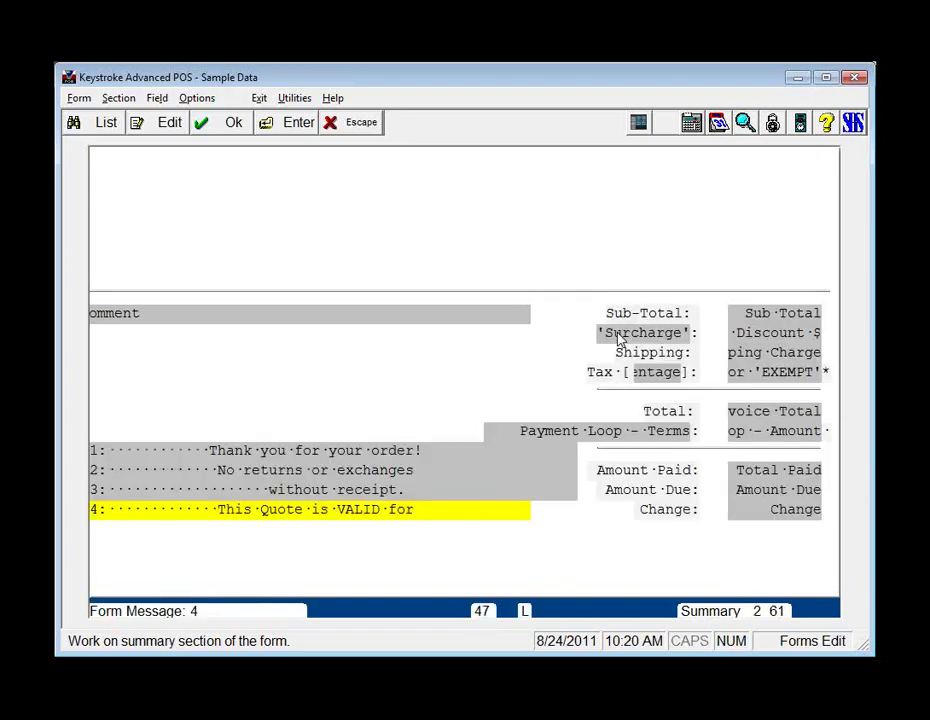
key("Return")
Save the form as KSPLOGOX.NVC, overwriting the existing file
key("Up")
key("Up")
key("Up")
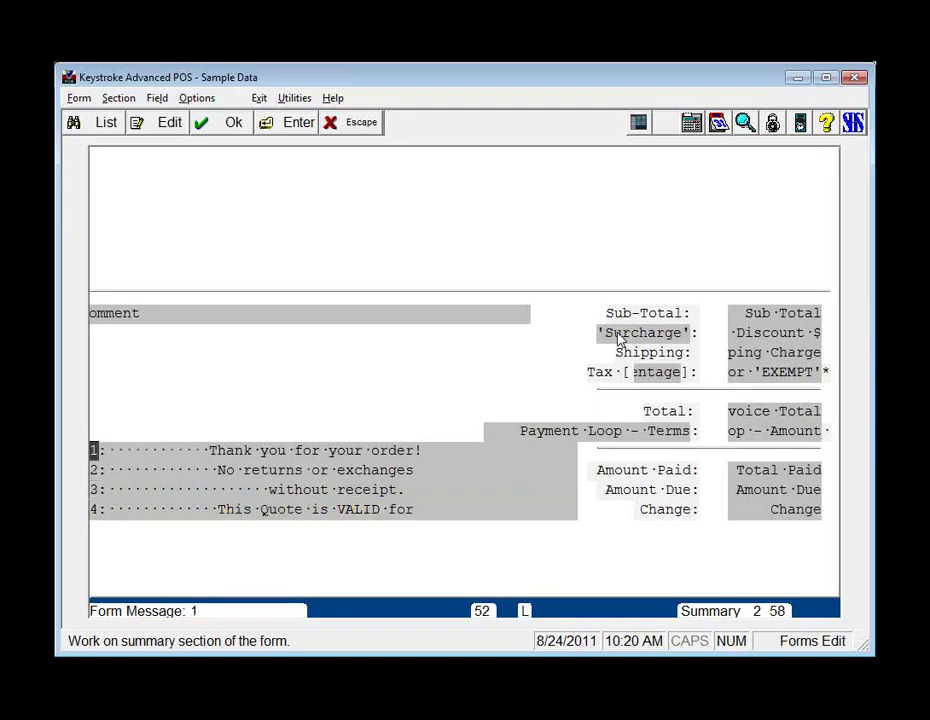
key("alt")
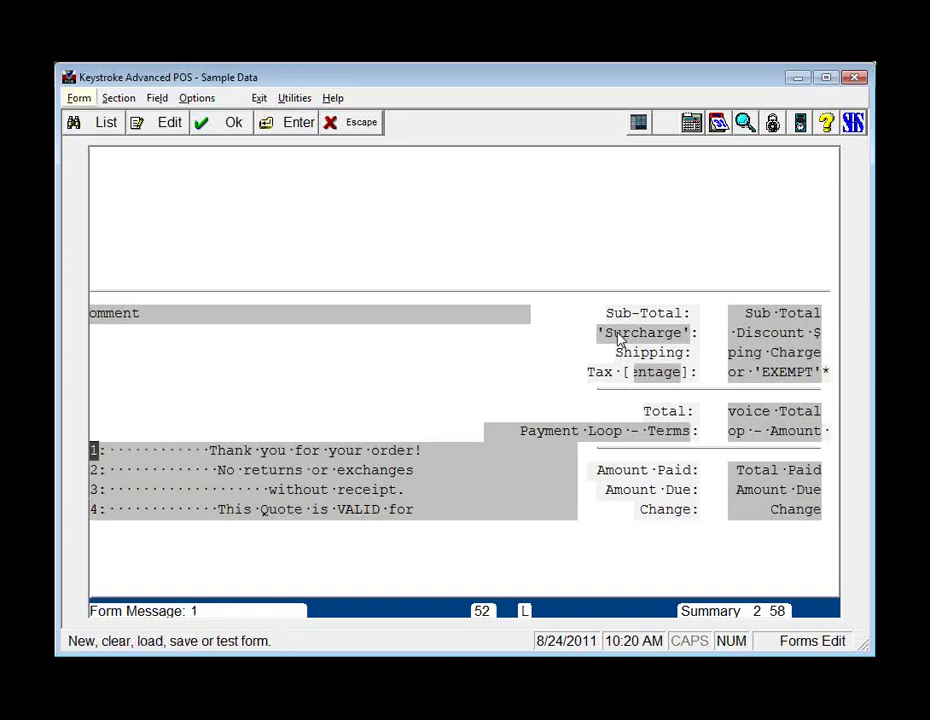
key("Down")
key("Down")
key("Down")
key("Down")
key("Return")
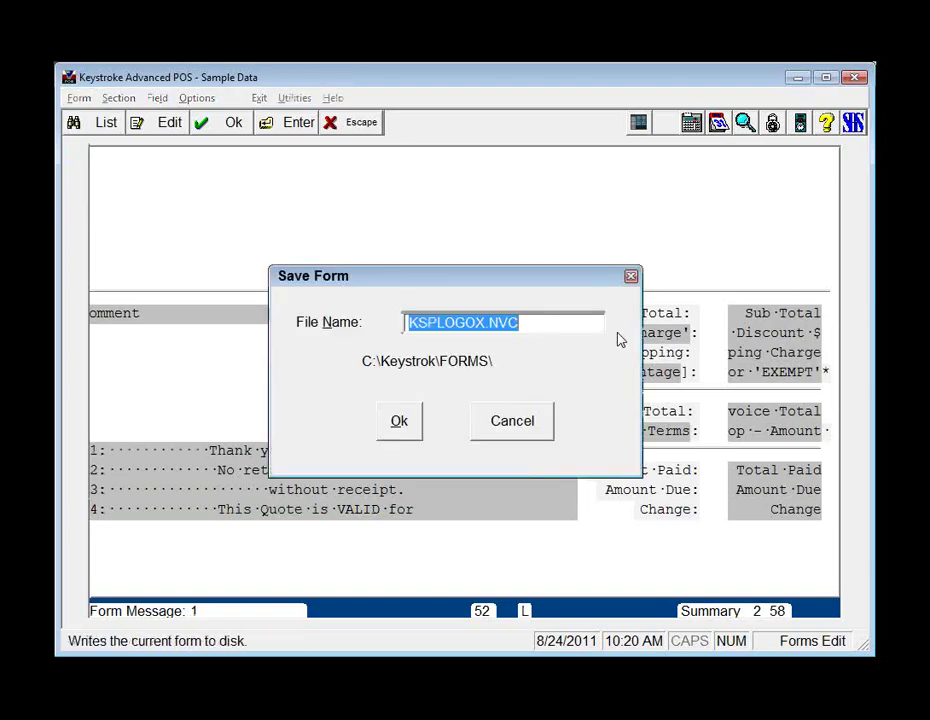
key("Tab")
key("Return")
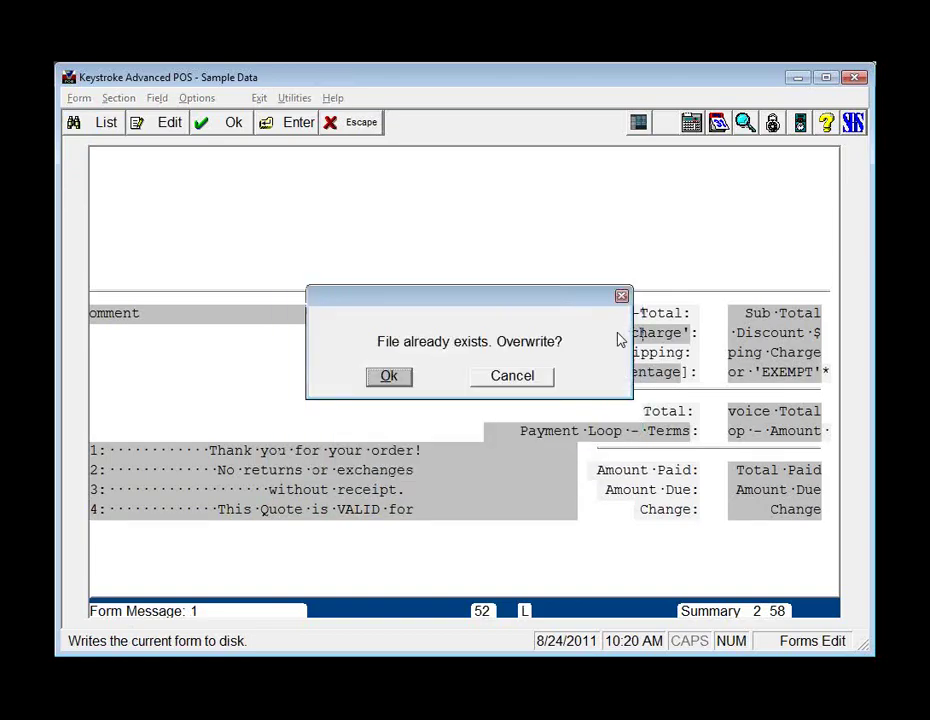
key("Return")
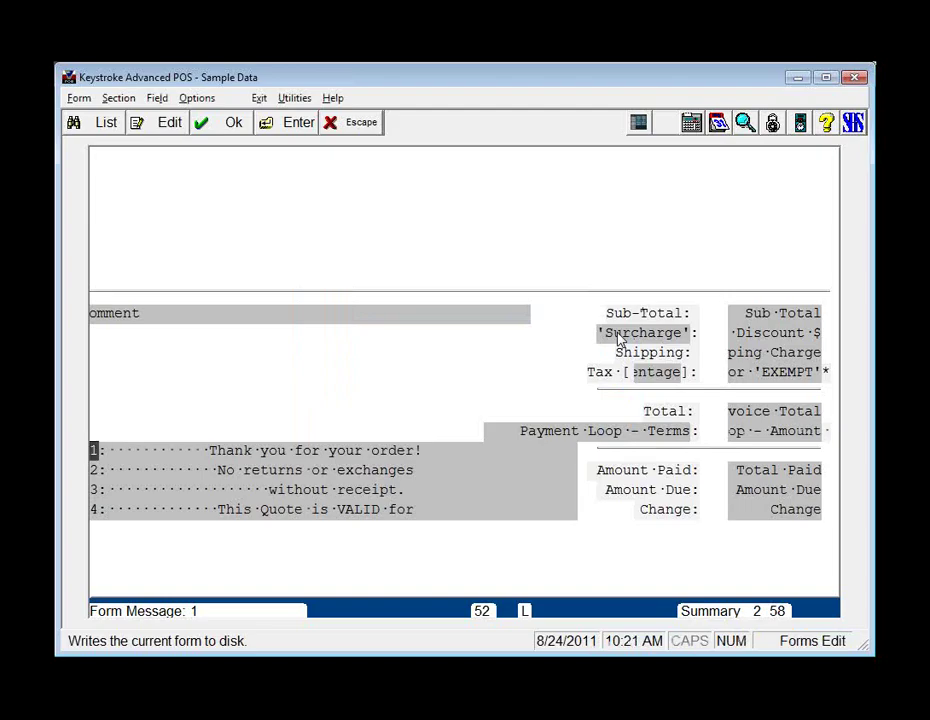
Leave the form editor for the Configuration Manager and open the Form Messages list
key("alt")
key("x")
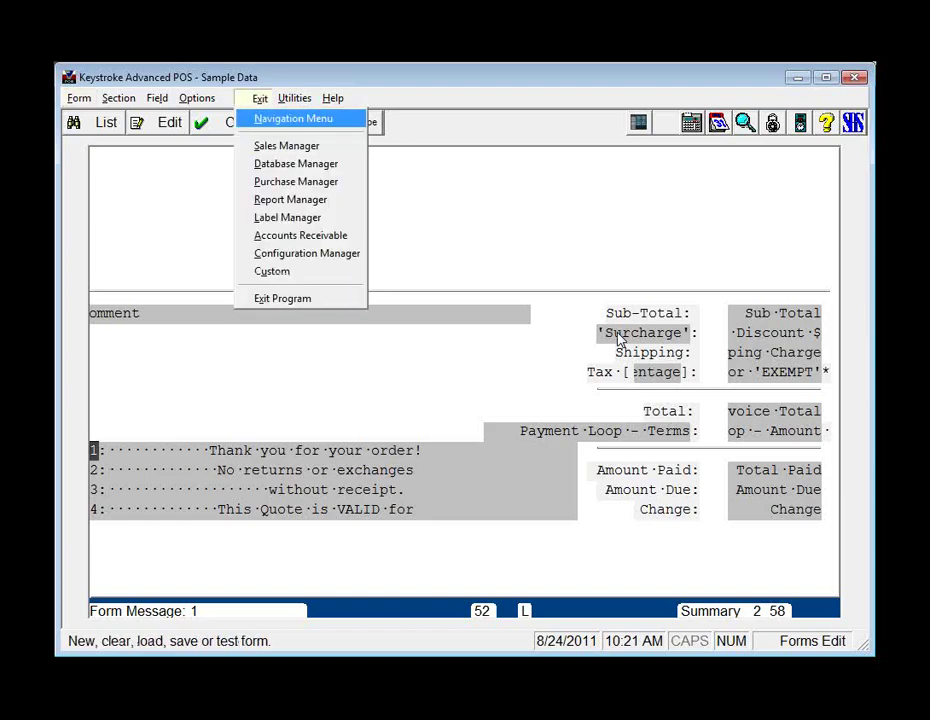
key("c")
key("Right")
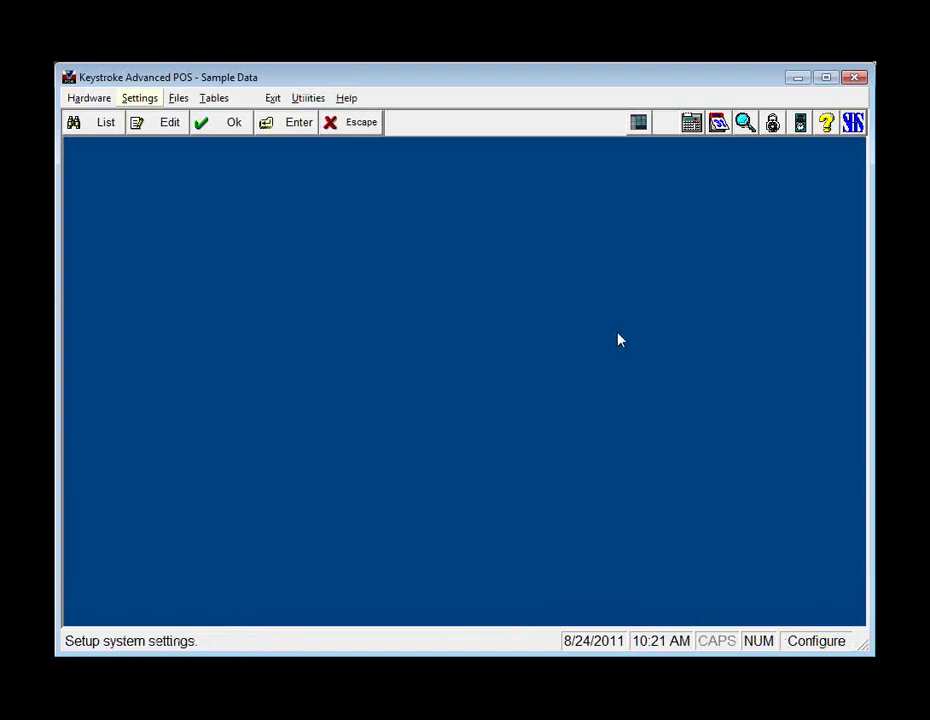
key("Down")
key("Down")
key("Down")
key("Down")
key("Down")
key("Down")
key("Down")
key("Down")
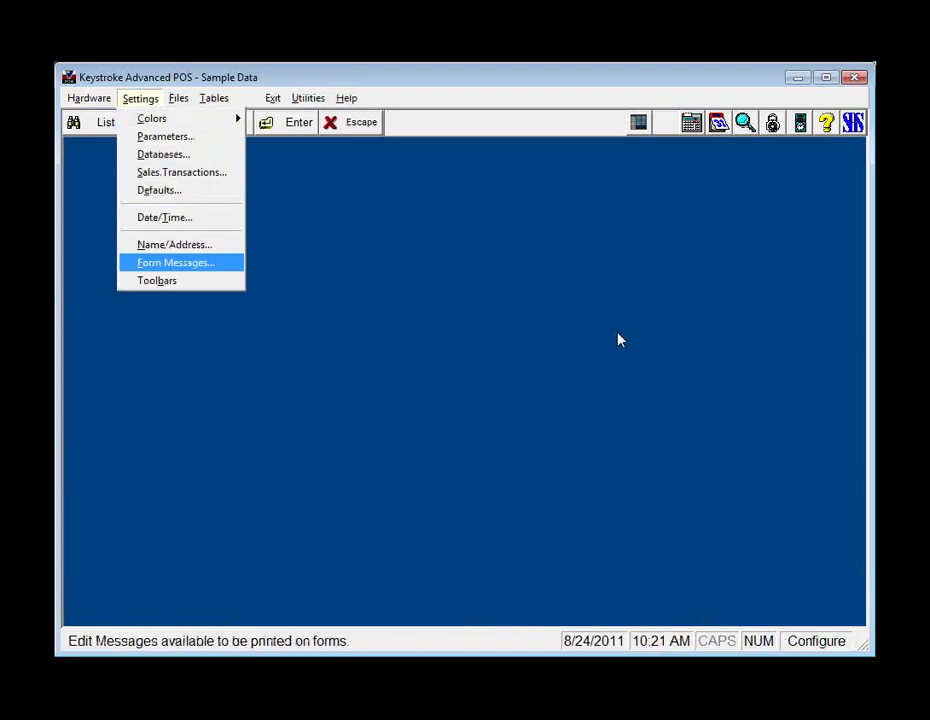
key("Return")
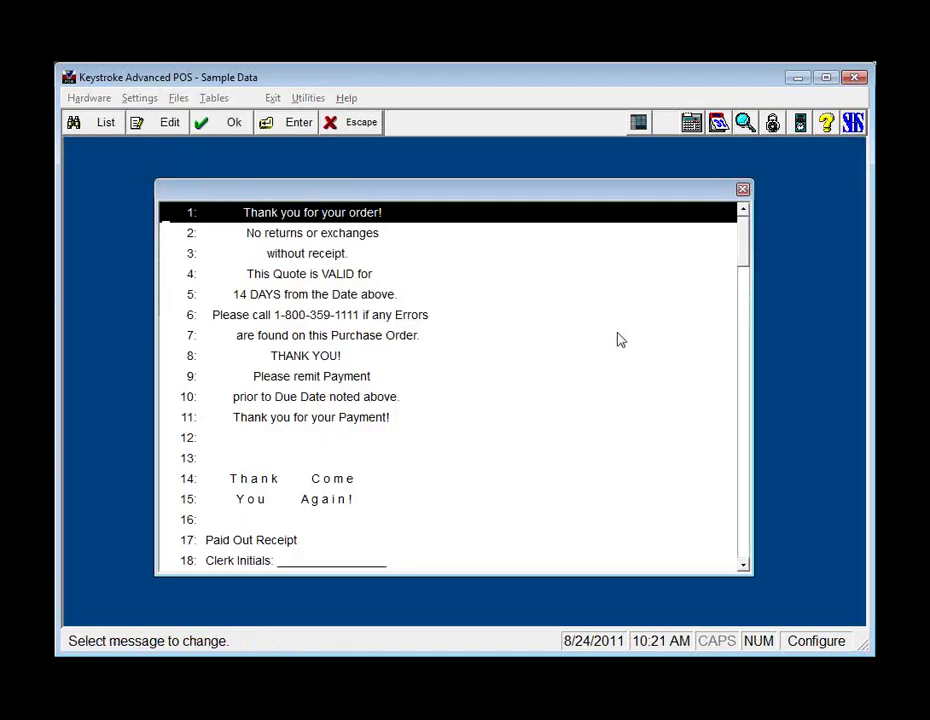
key("Return")
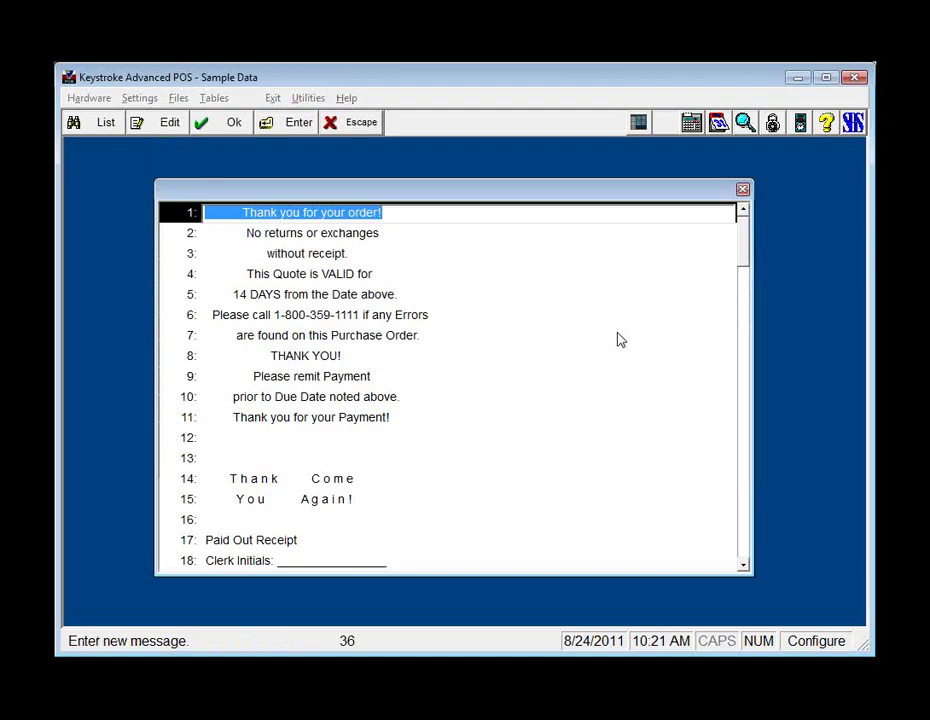
type("Please vi")
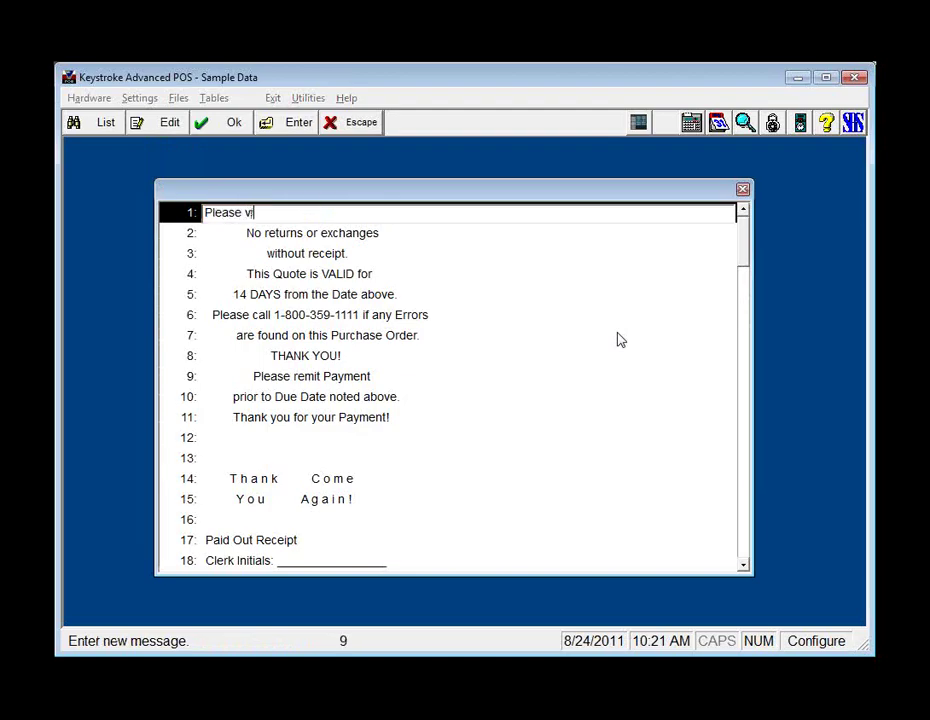
type("sit us on our web")
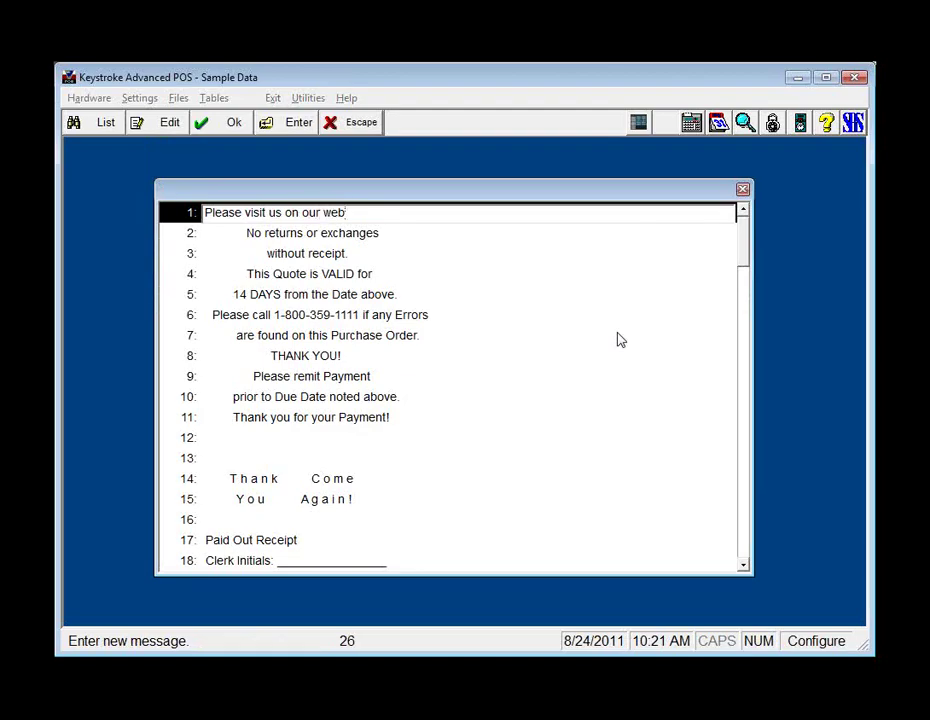
type("site at www.K")
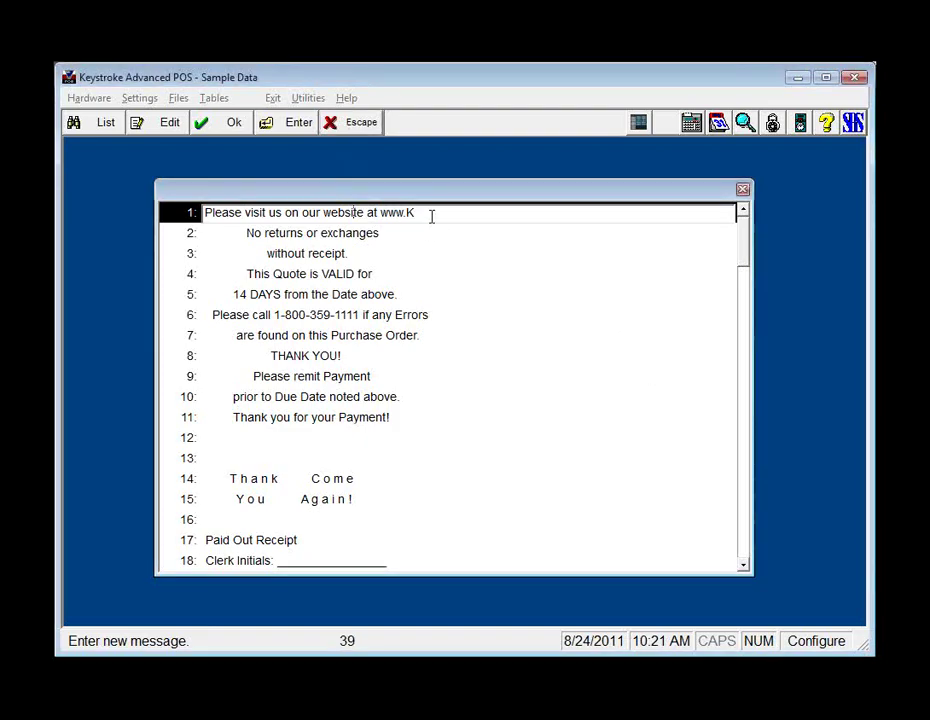
type("eystrokePOS.com")
key("Return")
Replace form message 2 with "Please provide receipt for refunds within 30 days."
key("Return")
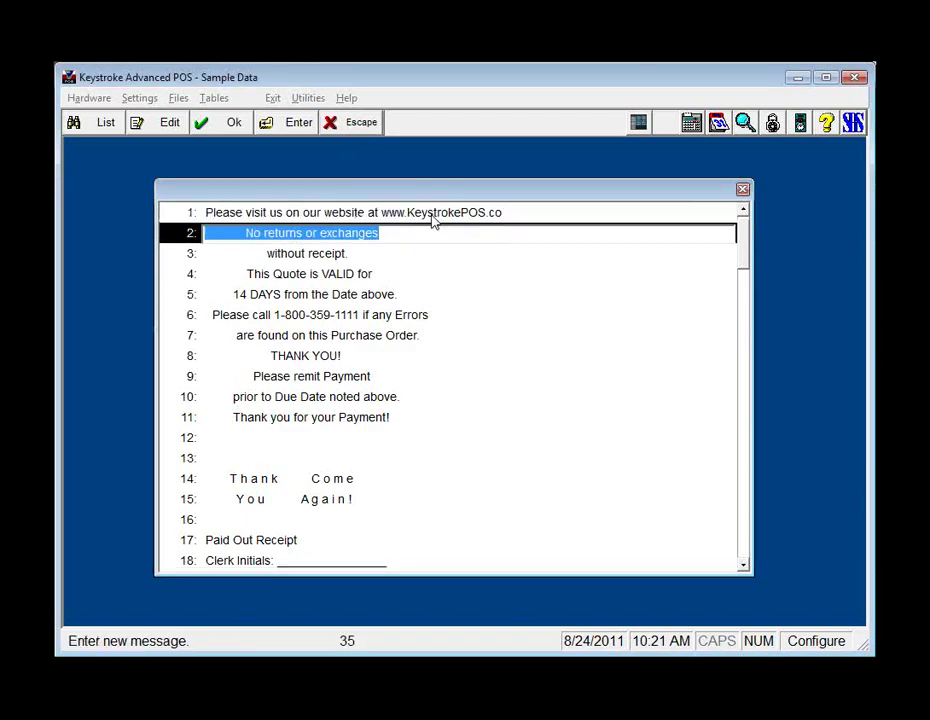
type("Please")
key("BackSpace")
key("BackSpace")
type("se p")
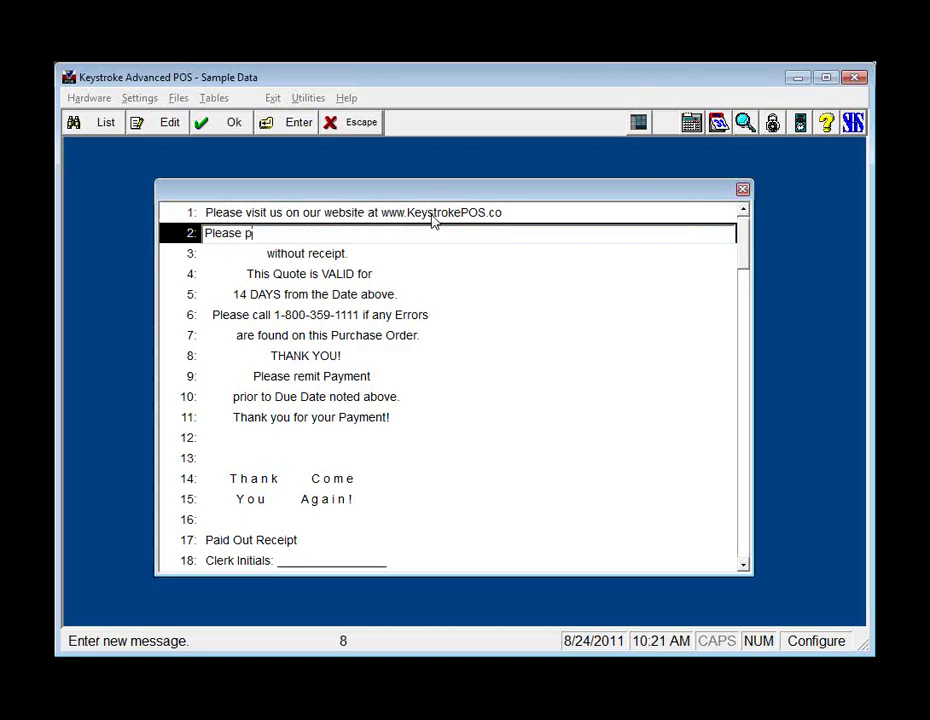
type("rovide receipt fo")
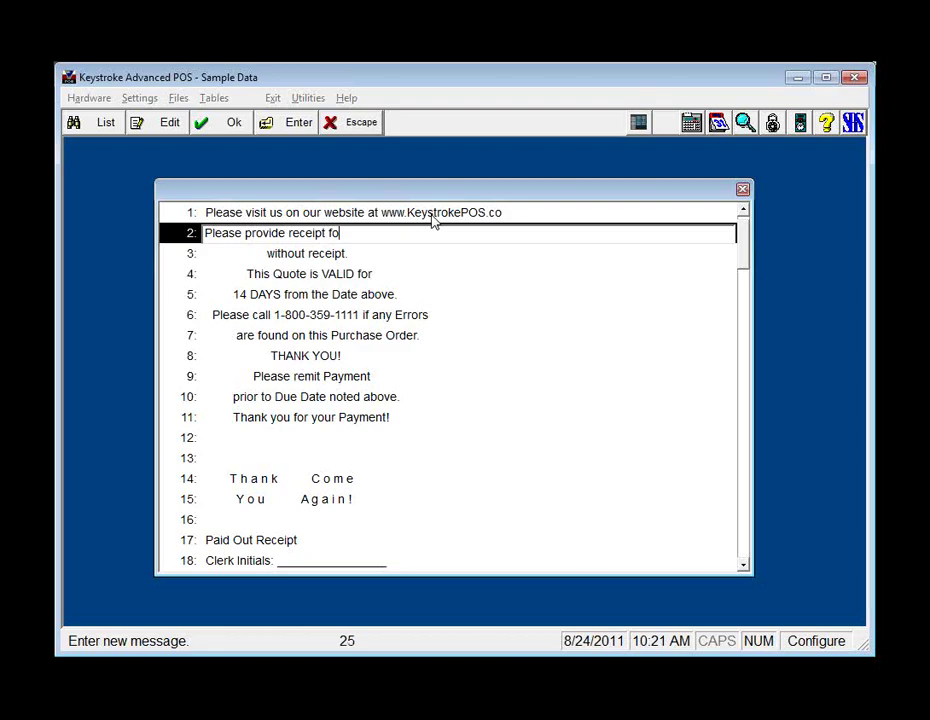
type("r refunds withing")
key("BackSpace")
type("30 days.")
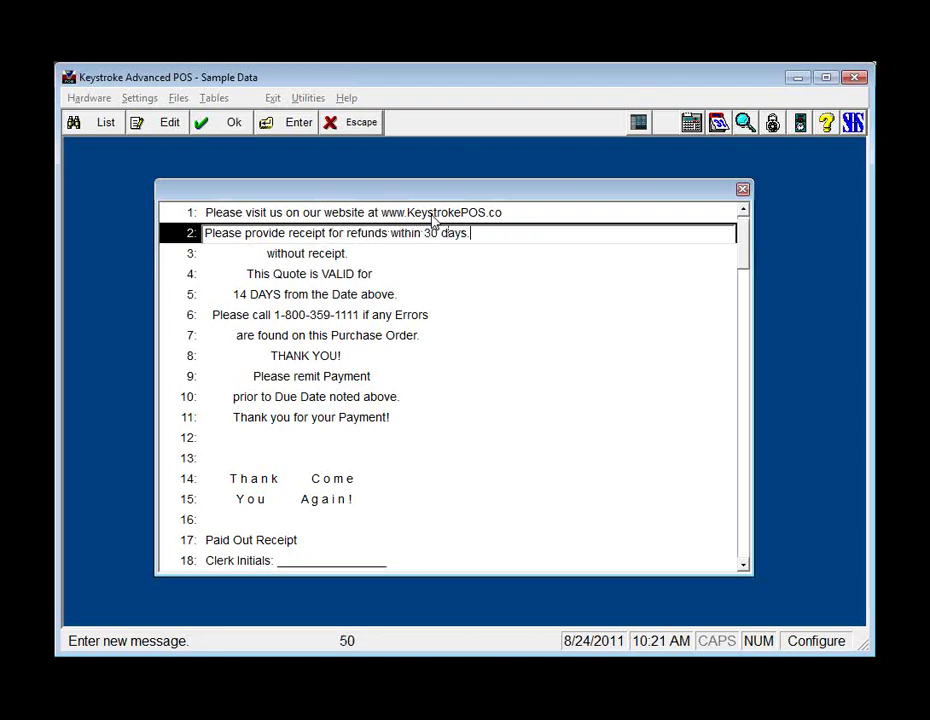
key("Return")
Clear the text of form message 3
key("Down")
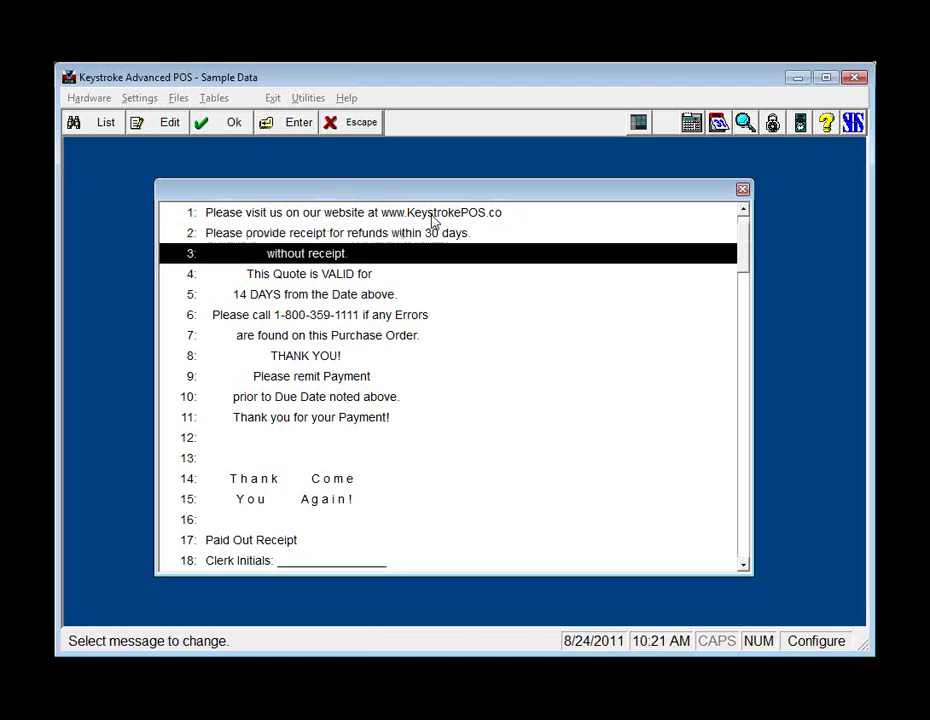
key("Down")
key("Up")
key("Return")
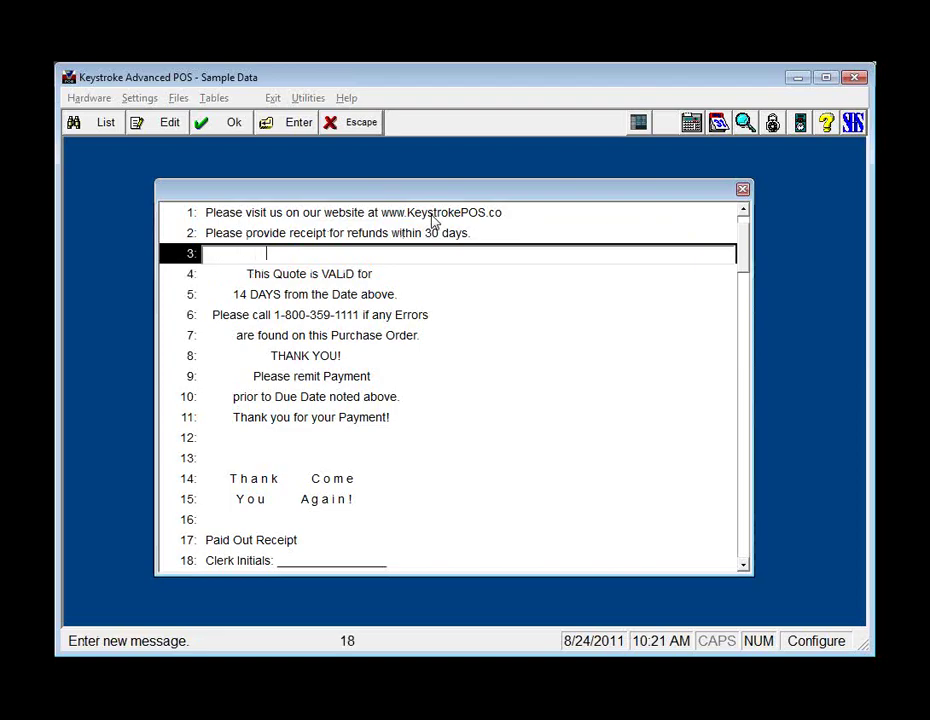
key("Return")
Copy the "T h a n k C o m e" text of message 14 into form message 3
key("Down")
key("Down")
key("Down")
key("Down")
key("Down")
key("Down")
key("Down")
key("Down")
key("Down")
key("Down")
key("Down")
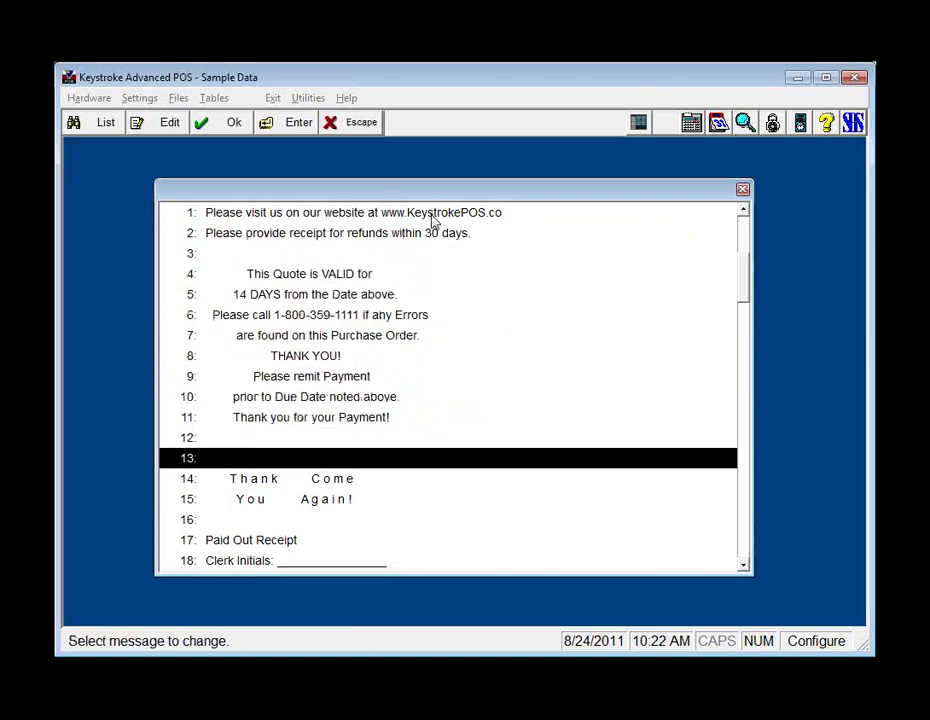
key("Return")
key("ctrl+c")
key("Return")
key("Up")
key("Up")
key("Up")
key("Up")
key("Up")
key("Up")
key("Up")
key("Up")
key("Up")
key("Up")
key("Up")
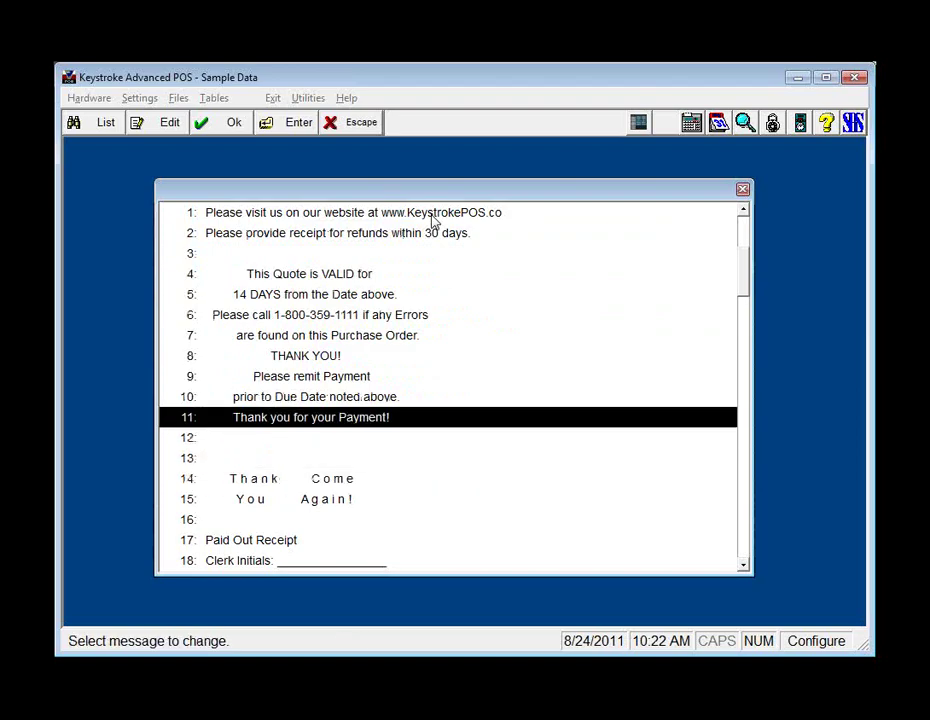
key("Return")
key("ctrl+v")
key("Return")
Copy the "Y o u A g a i n !" text of message 15 into form message 4, replacing its text
key("Down")
key("Down")
key("Down")
key("Down")
key("Down")
key("Down")
key("Down")
key("Down")
key("Down")
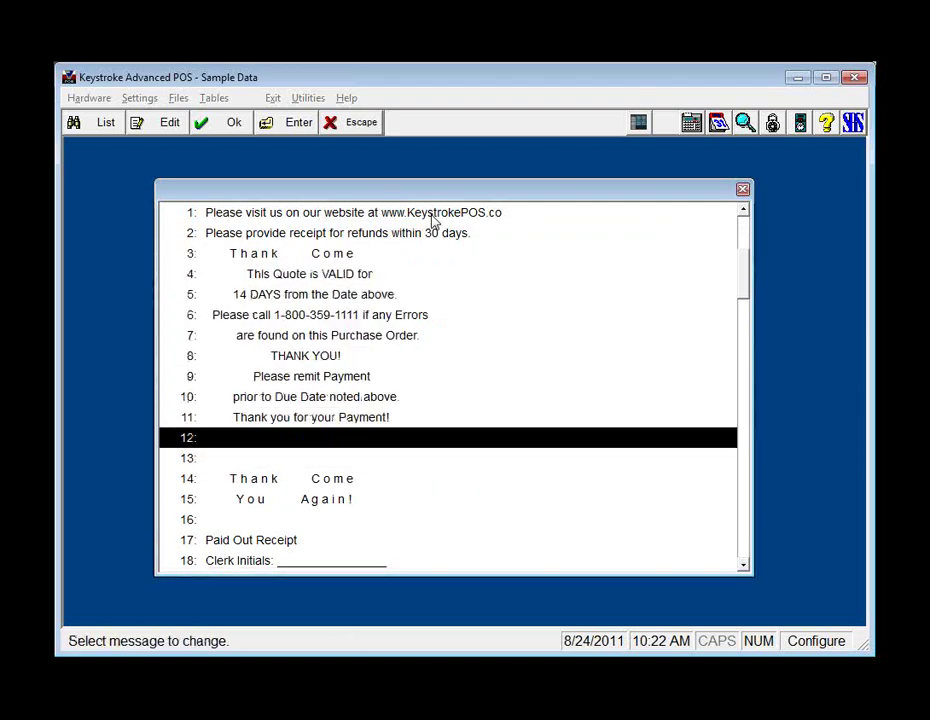
key("Down")
key("Down")
key("Down")
key("Return")
key("ctrl+c")
key("Return")
key("Up")
key("Up")
key("Up")
key("Up")
key("Up")
key("Up")
key("Up")
key("Up")
key("Up")
key("Up")
key("Up")
key("Return")
key("ctrl+v")
key("Return")
key("Down")
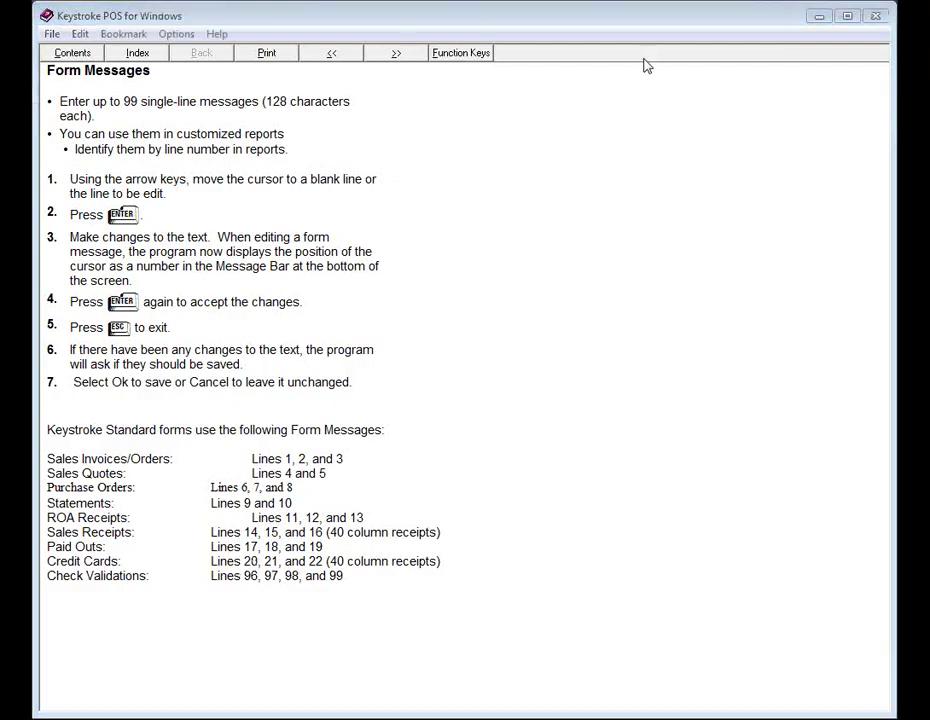
Review the help topic on form messages and the credit card signature messages on lines 20 to 22
left_click(617, 25)
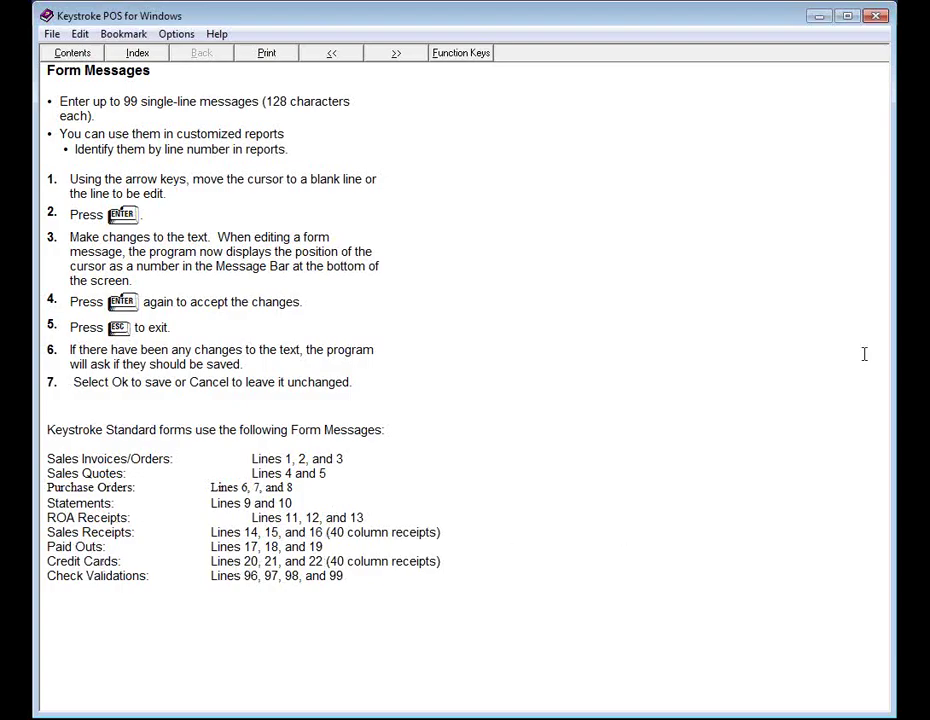
left_click(876, 17)
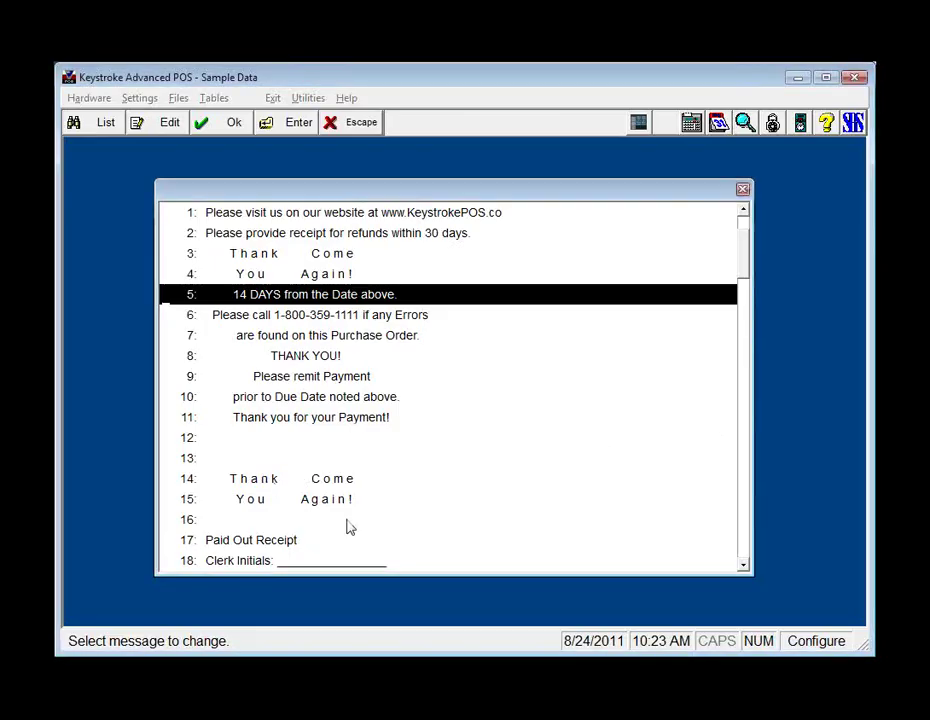
key("Page_Down")
key("Up")
key("Up")
key("Up")
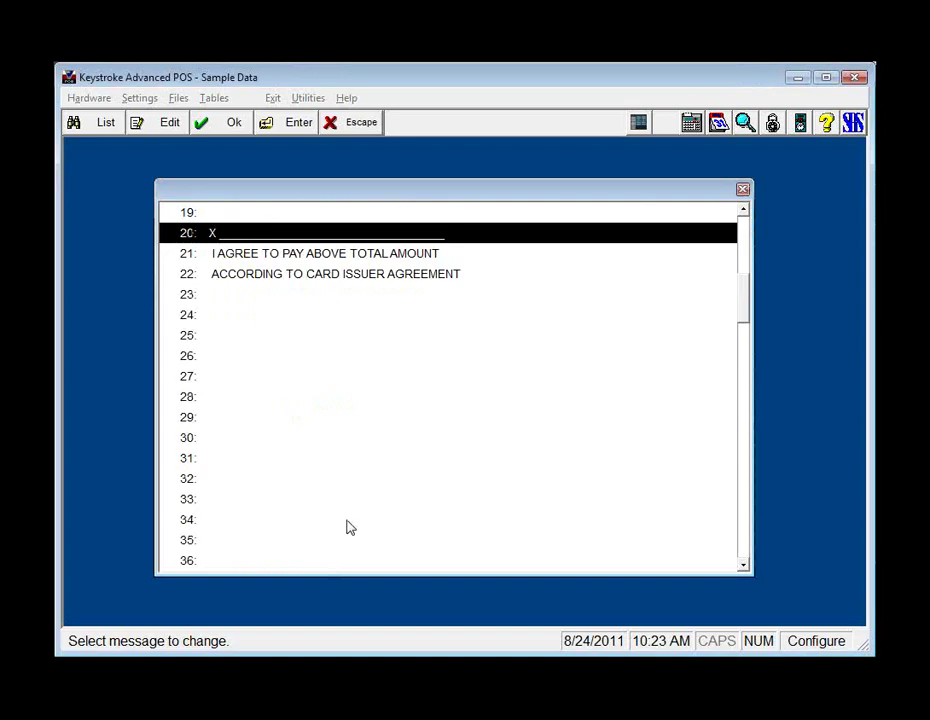
key("Down")
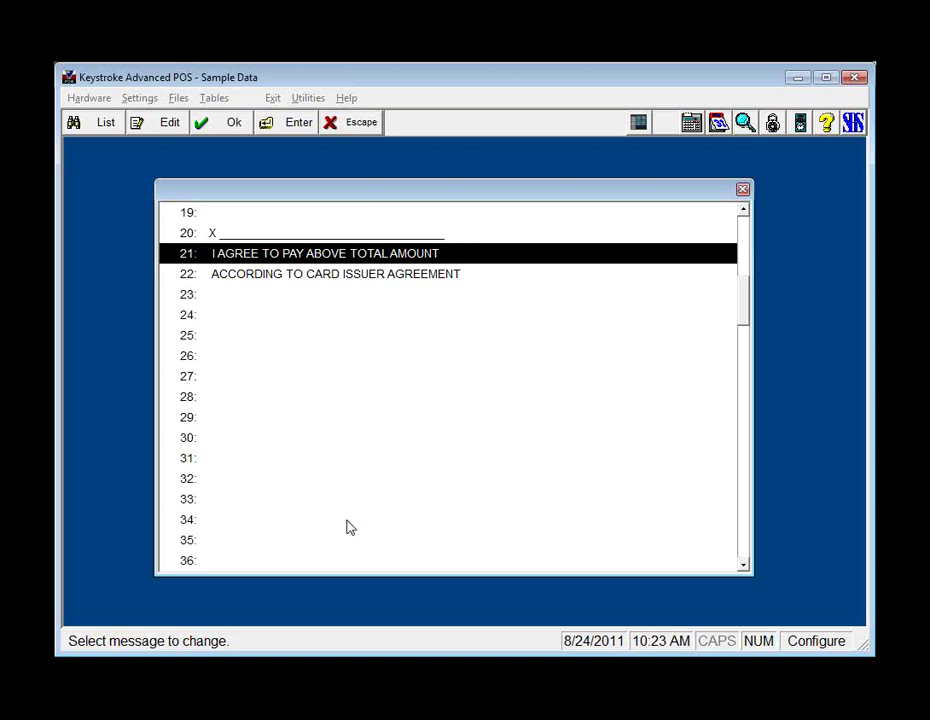
key("Down")
key("Up")
Leave the form messages and recall the latest Auto Part Center invoice in the sales module
key("Escape")
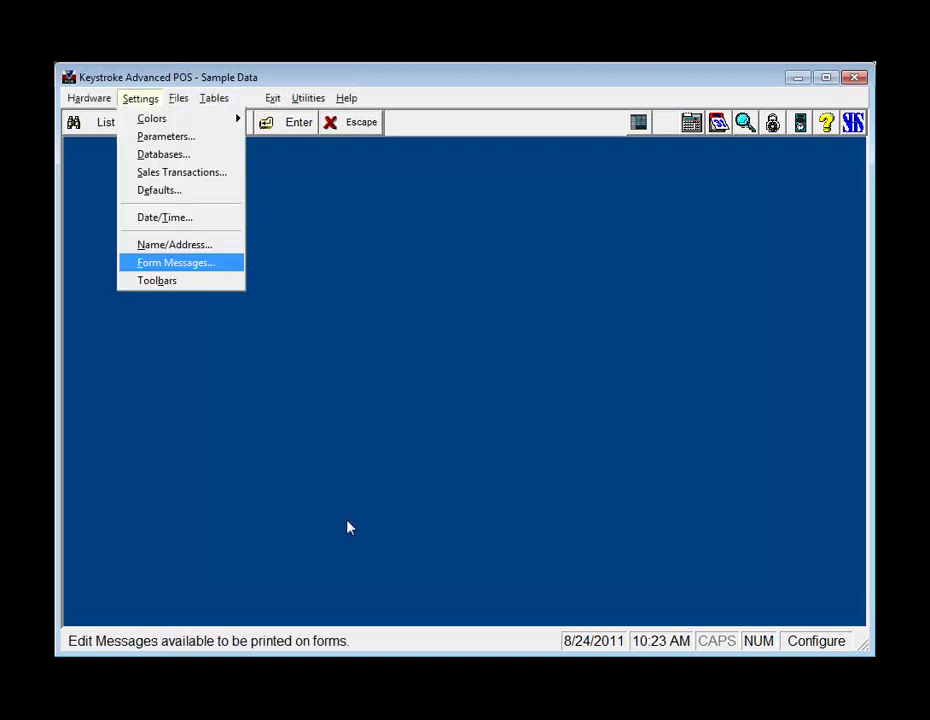
key("Left")
key("Left")
key("Left")
key("Left")
key("Down")
key("Return")
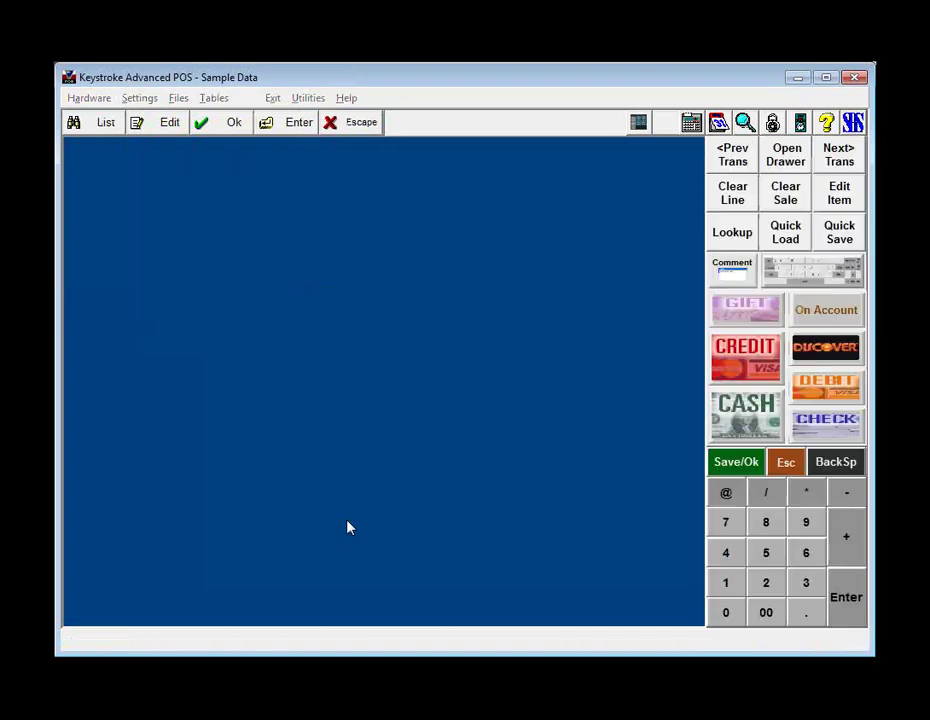
key("Page_Up")
Finish the Auto Part Center sale and print it in the invoice format to the report viewer
key("F10")
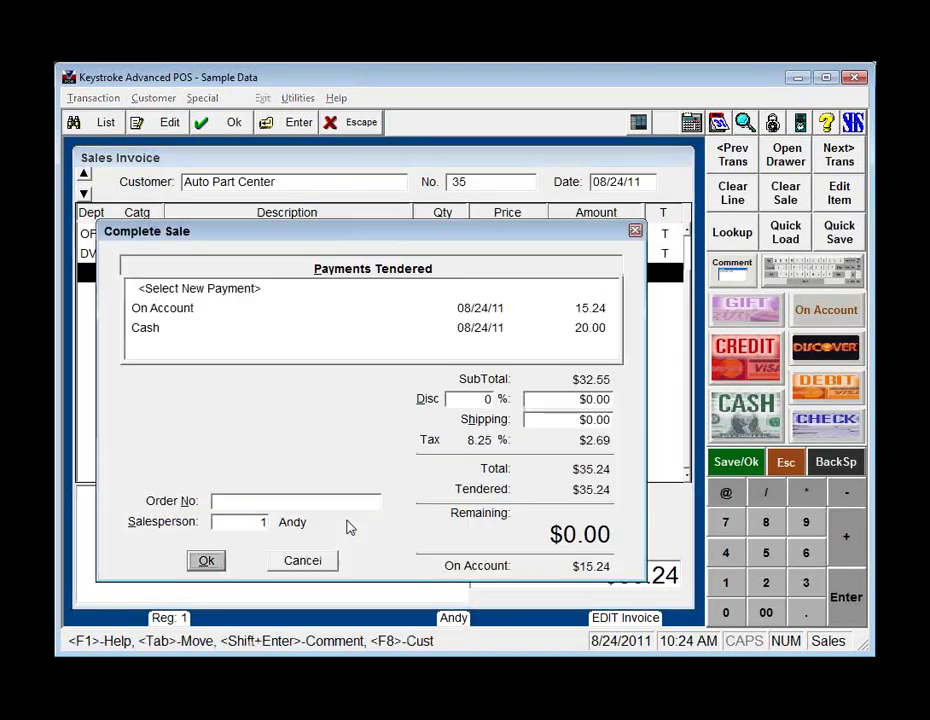
key("Return")
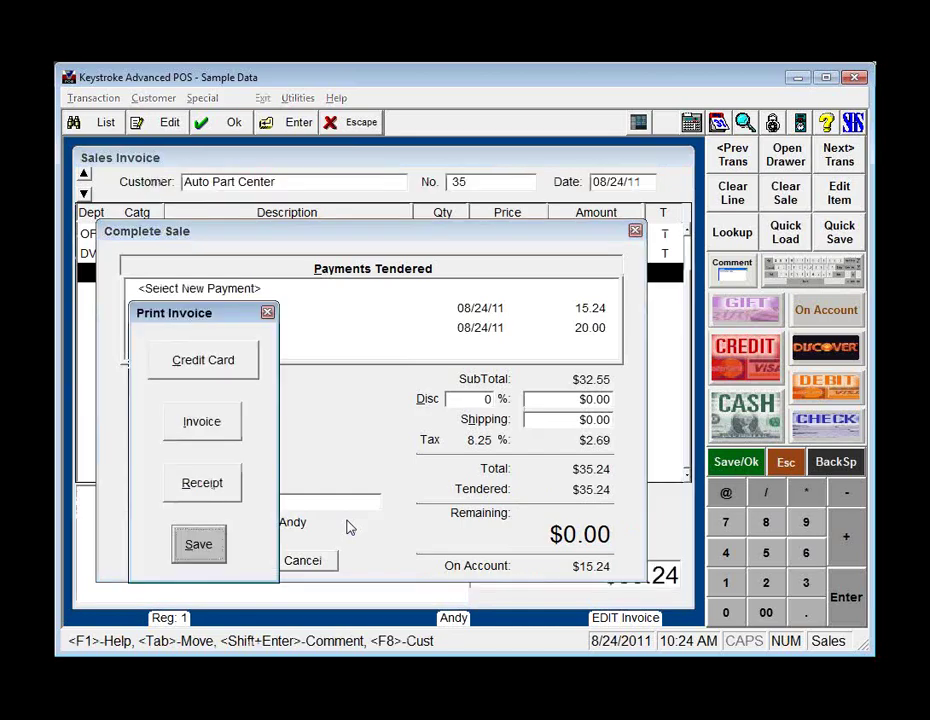
key("Up")
key("Up")
key("Return")
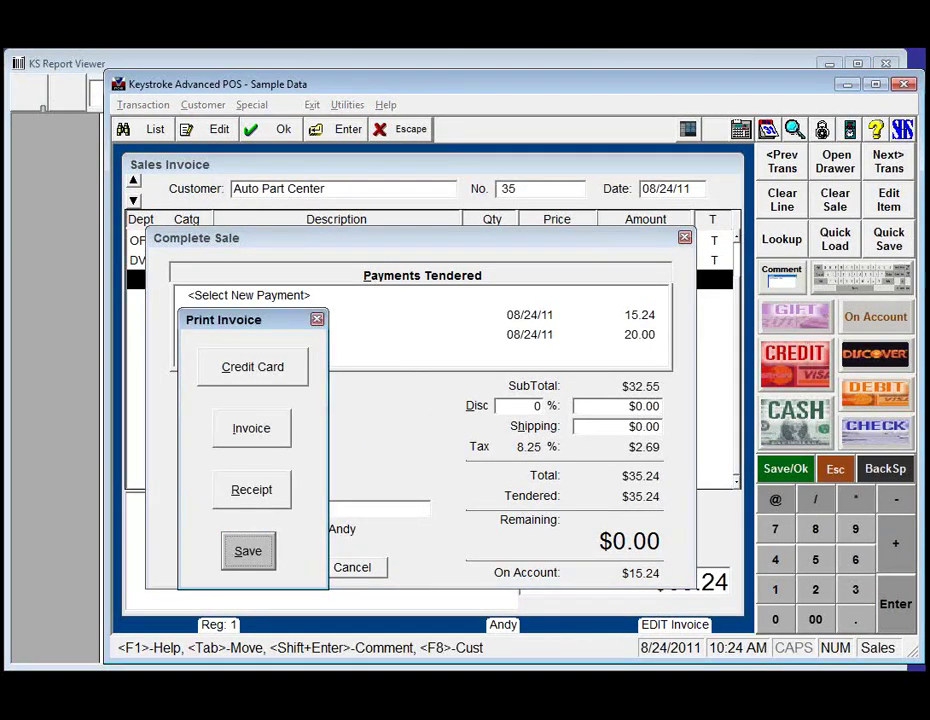
Examine the form messages at the foot of the invoice and the full-page layout, and close the preview
left_click(78, 57)
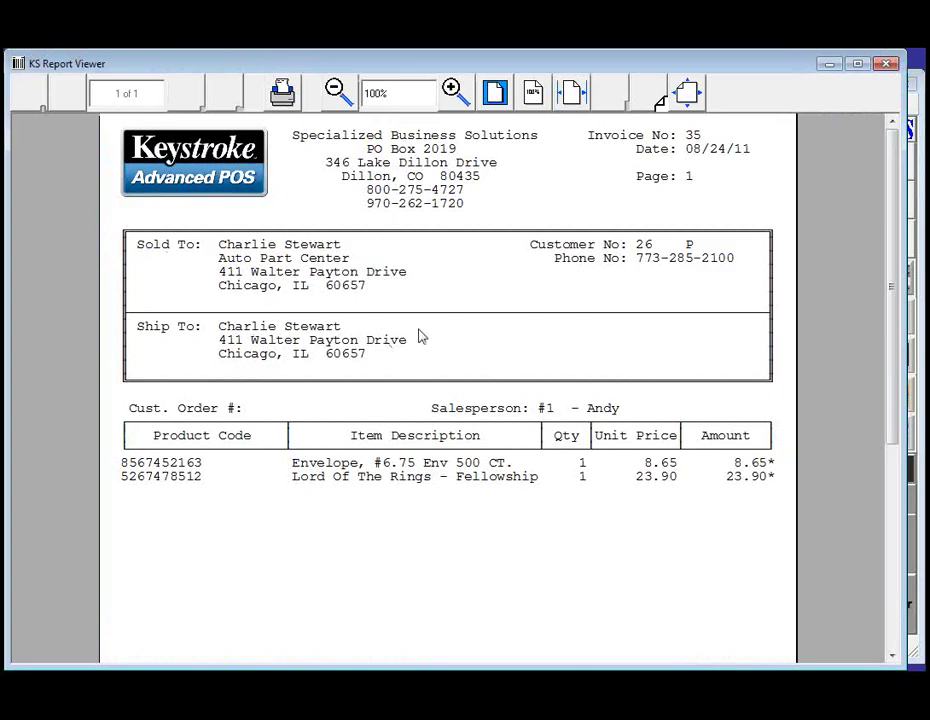
left_click_drag(895, 197, 905, 420)
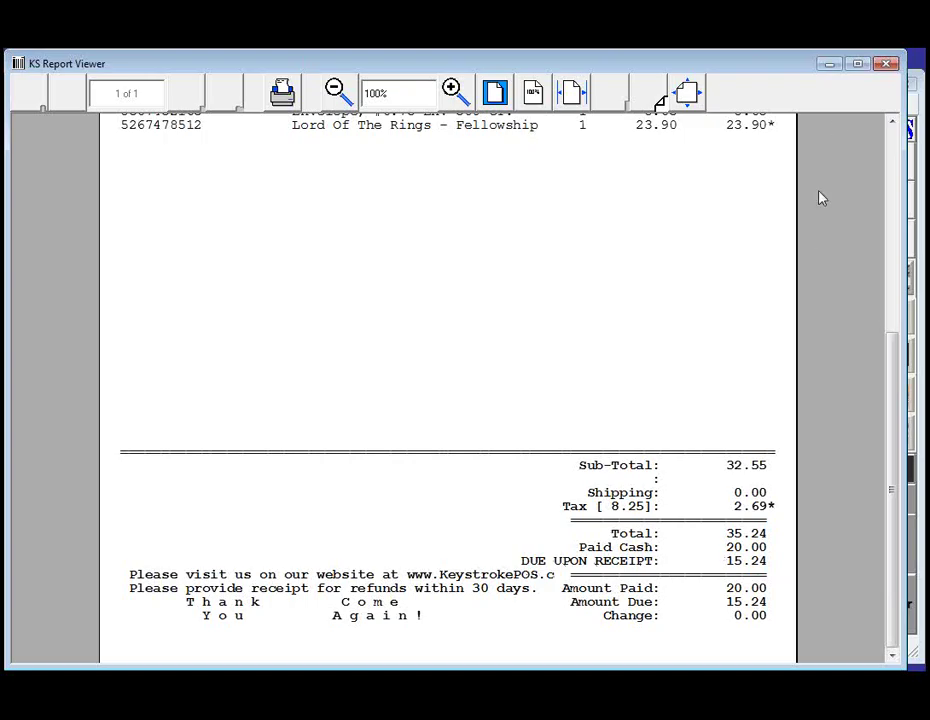
left_click(495, 92)
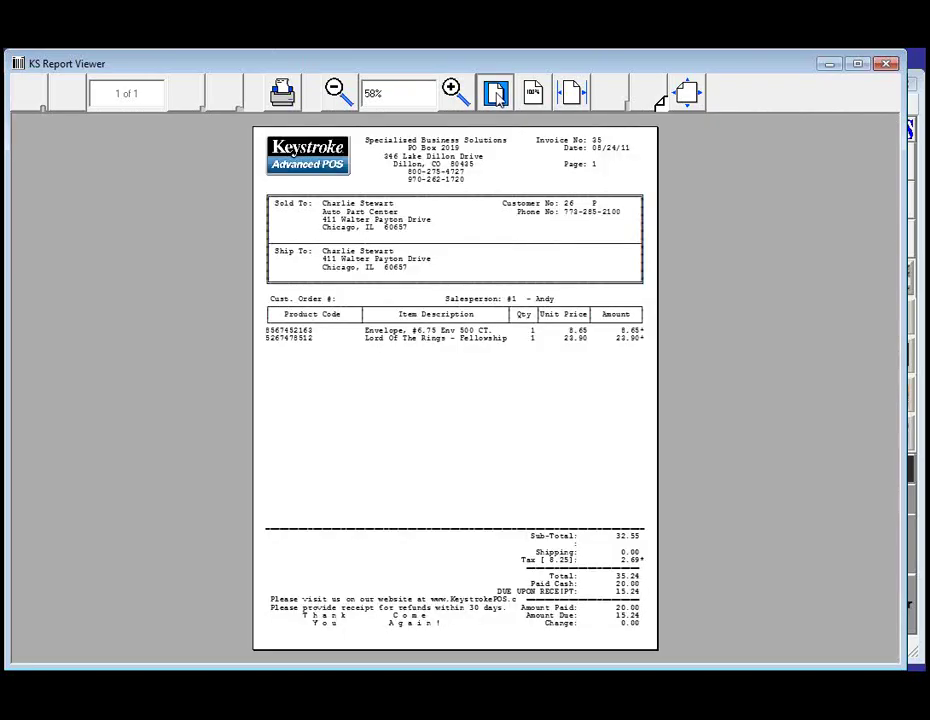
left_click(886, 65)
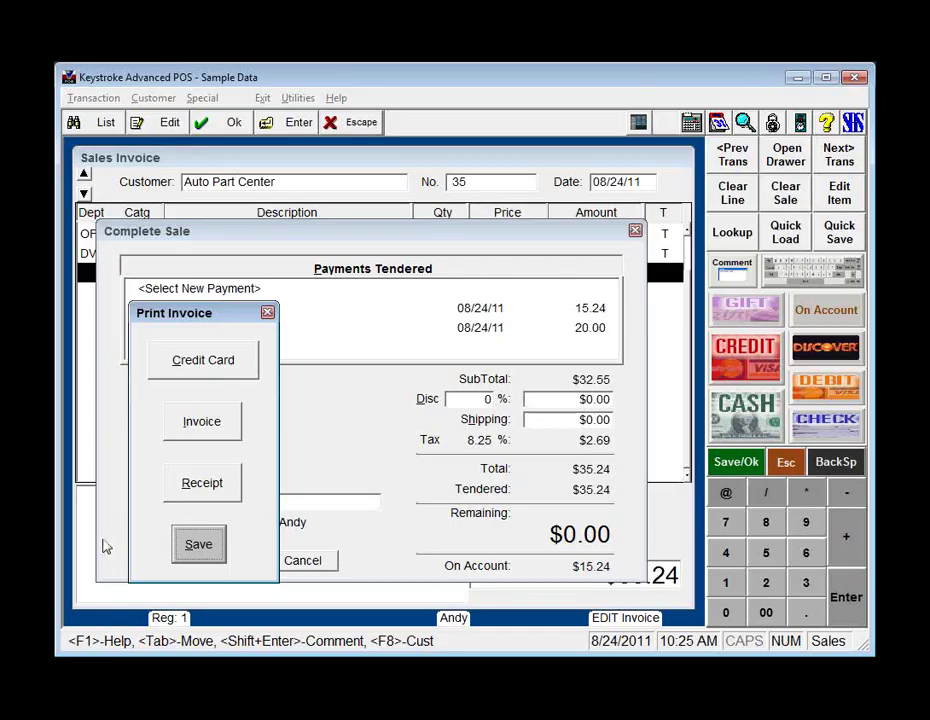
Save the Auto Part Center sale and recall the preceding invoice for Anne's Big Store
left_click(212, 537)
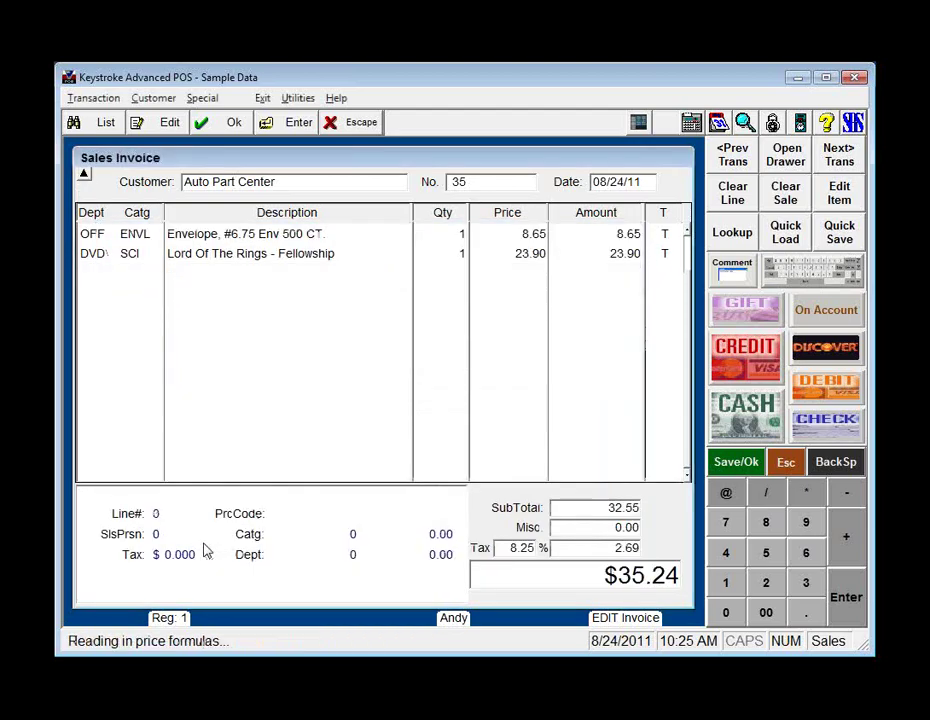
key("Page_Up")
key("Page_Up")
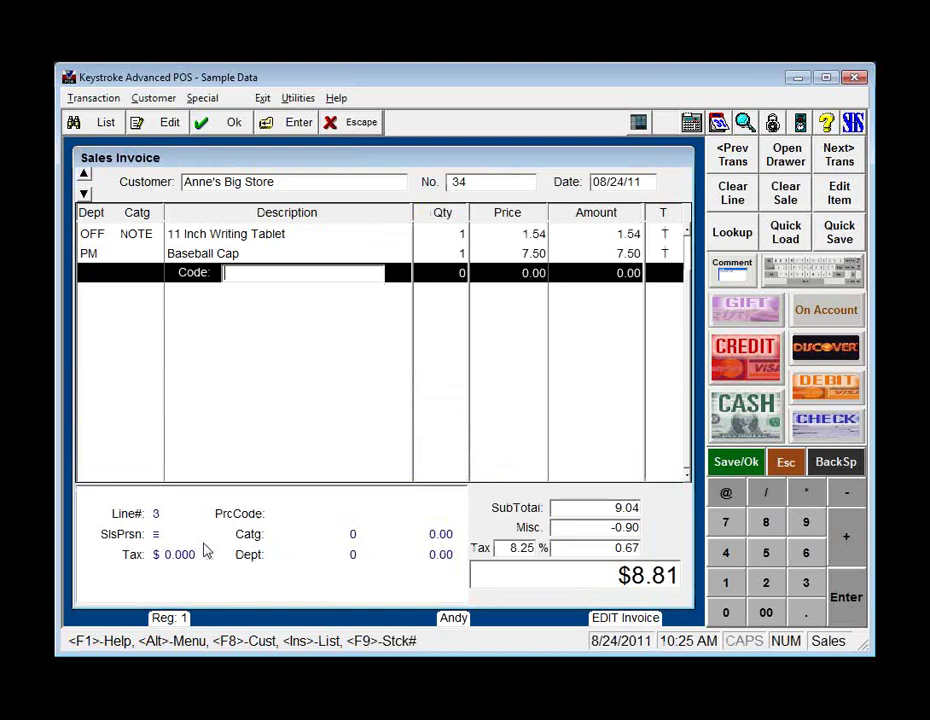
Print the Anne's Big Store sale as a credit card slip and as a receipt, and complete the sale
key("F10")
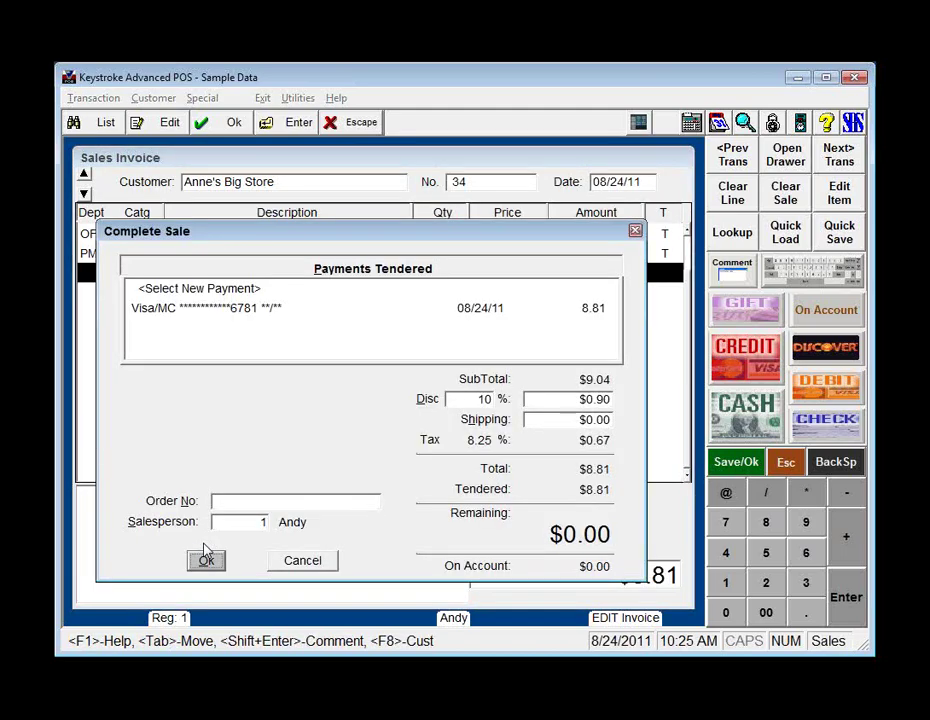
left_click(205, 552)
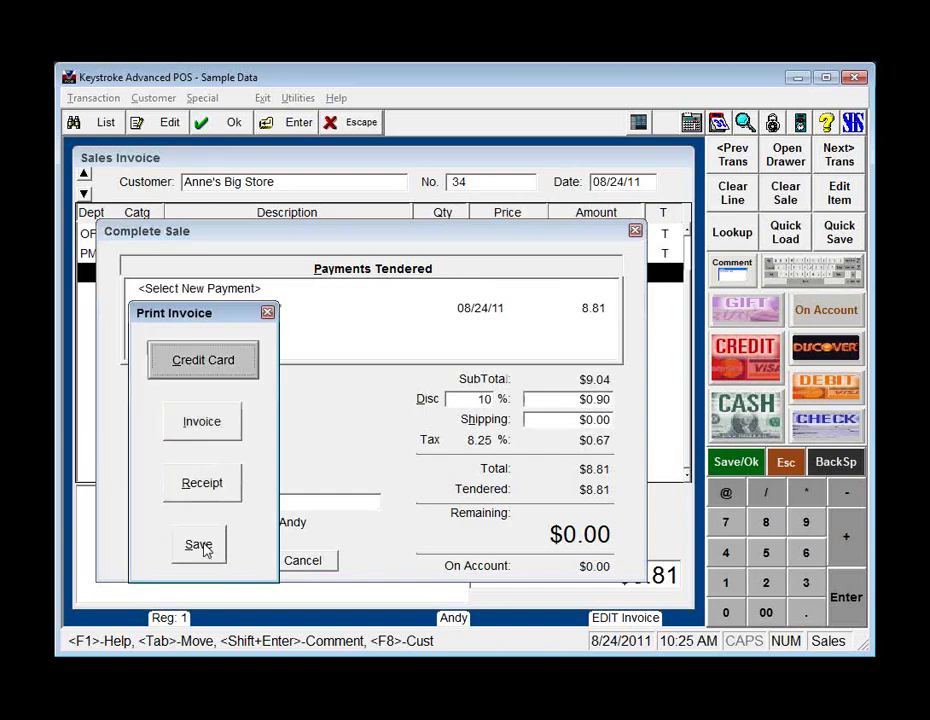
left_click(203, 547)
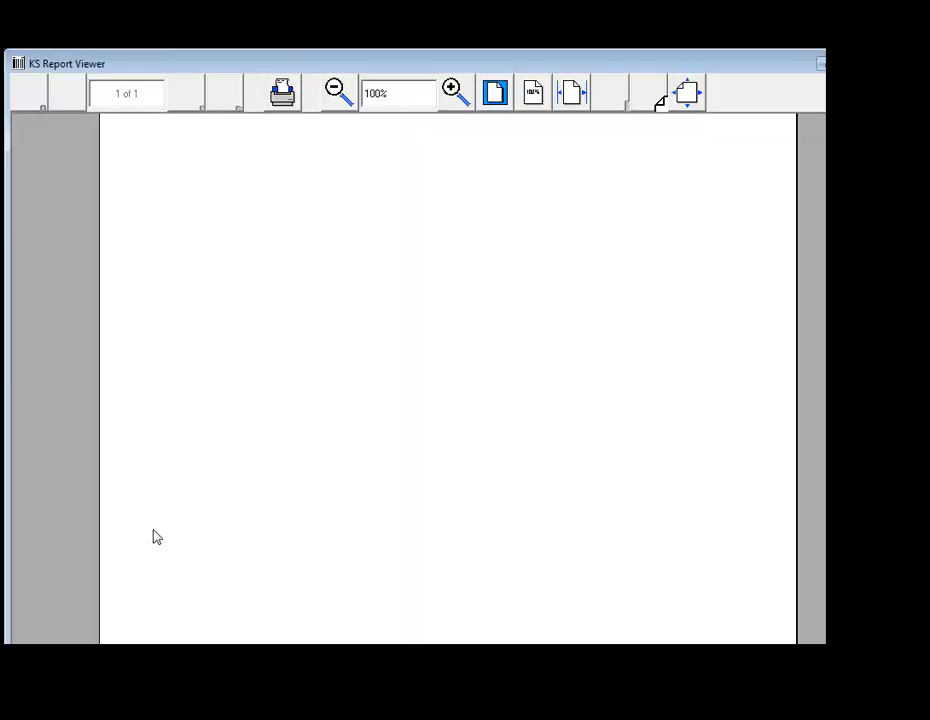
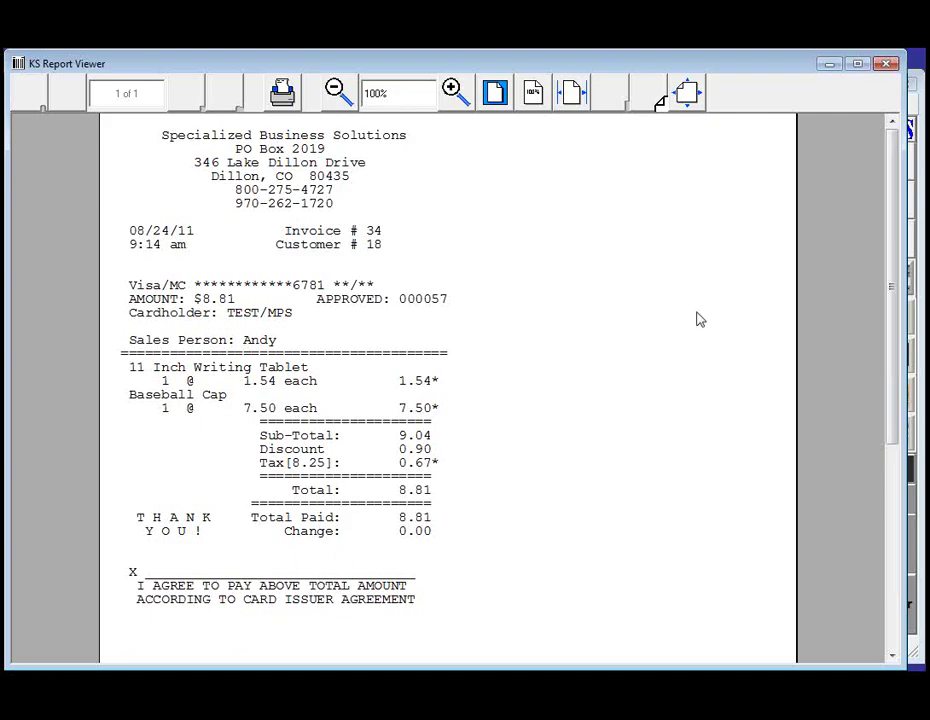
left_click(494, 89)
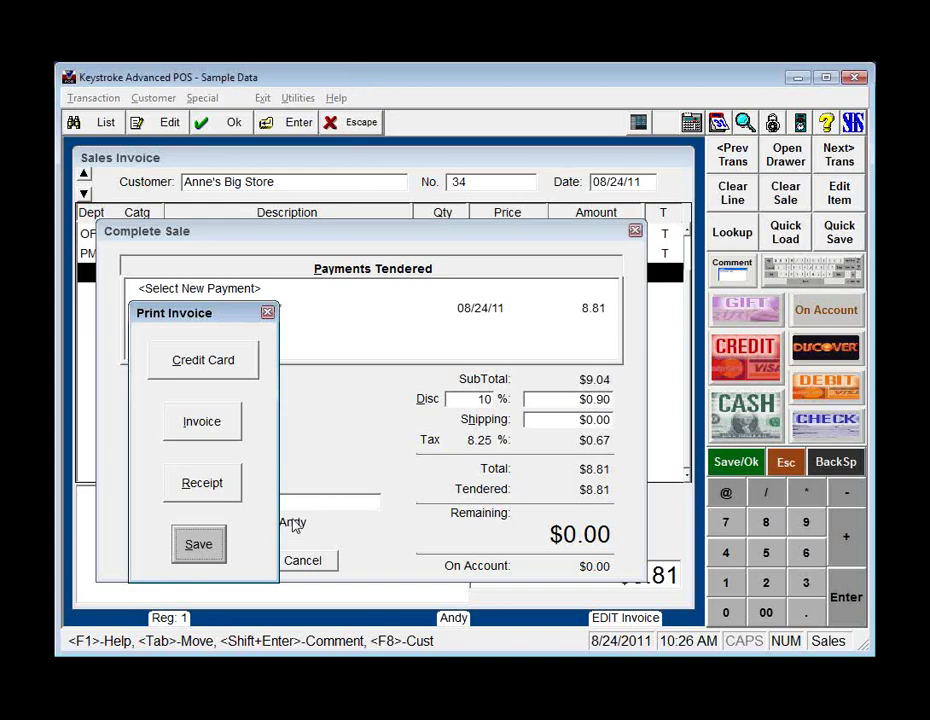
left_click(201, 485)
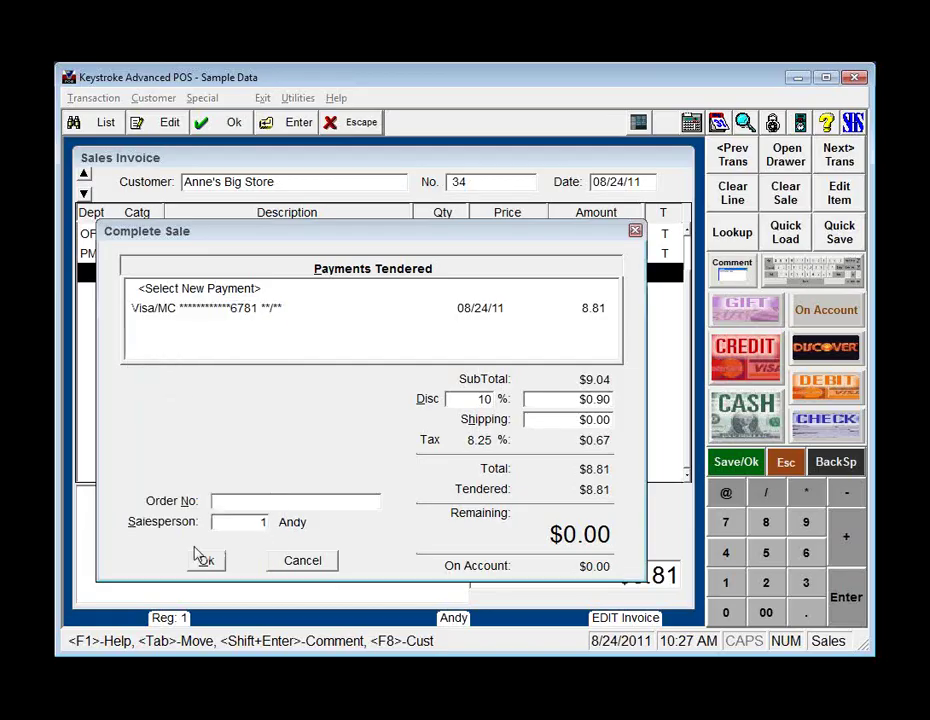
left_click(201, 556)
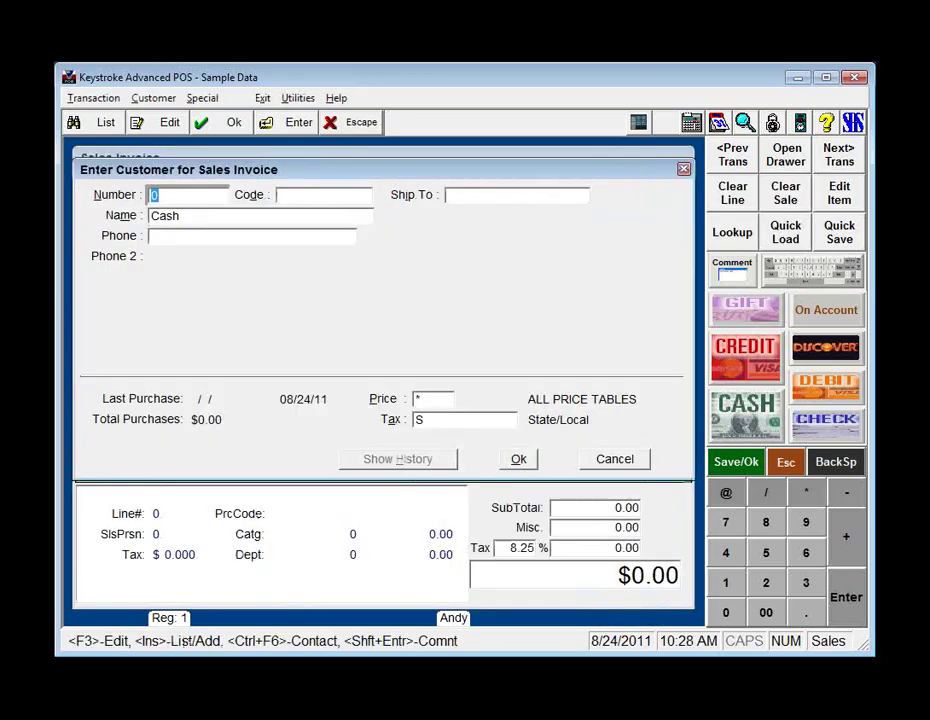
Switch to the Forms Editor for the Sales Invoice/Receipt/Quote form type
key("alt")
key("x")
key("u")
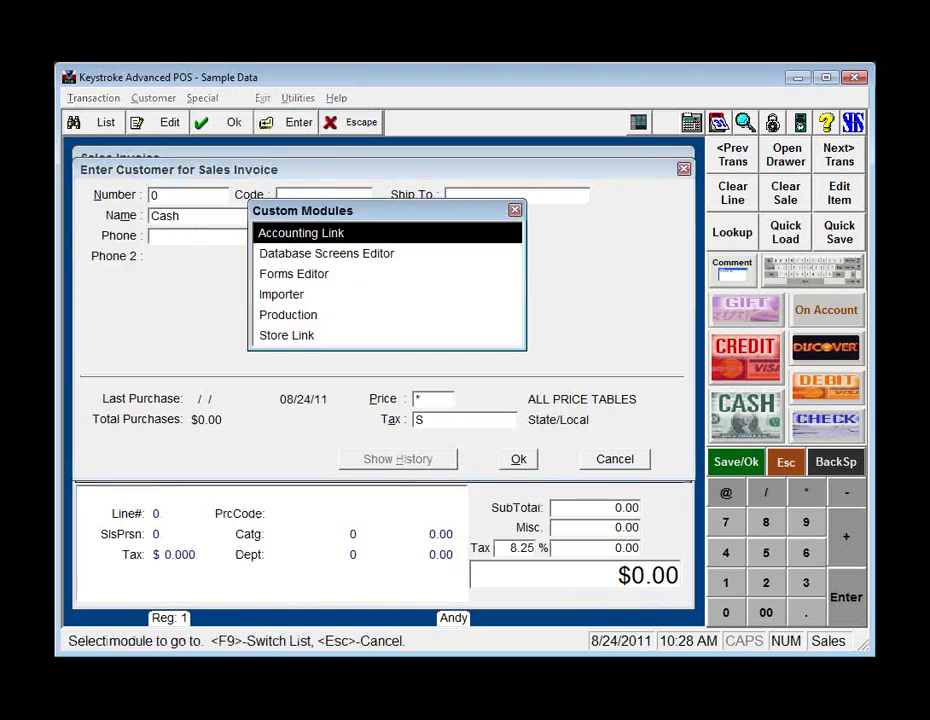
key("Down")
key("Down")
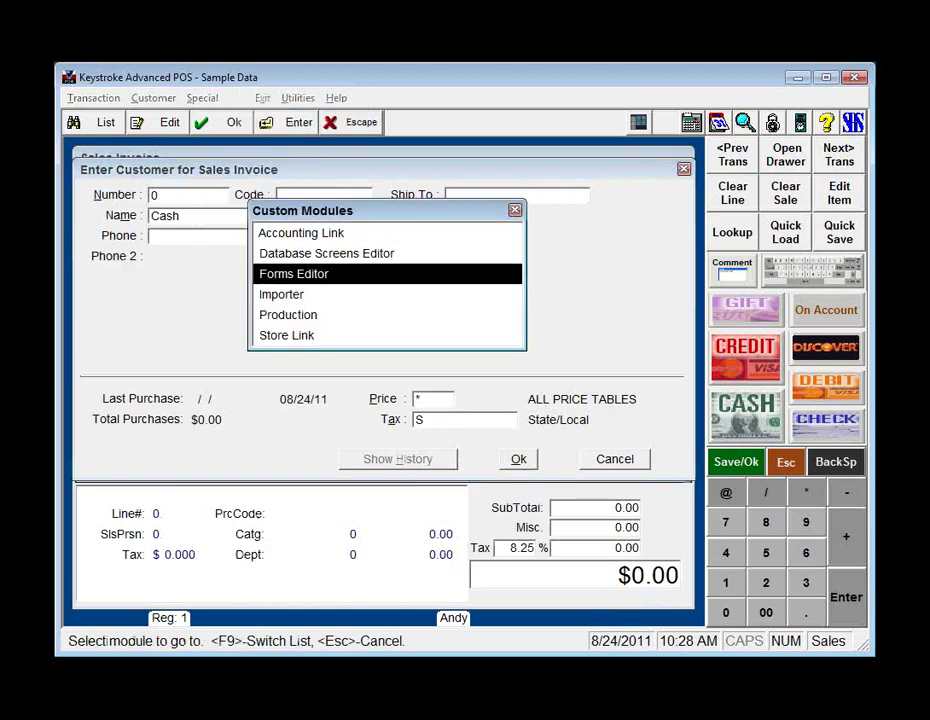
key("Return")
key("Return")
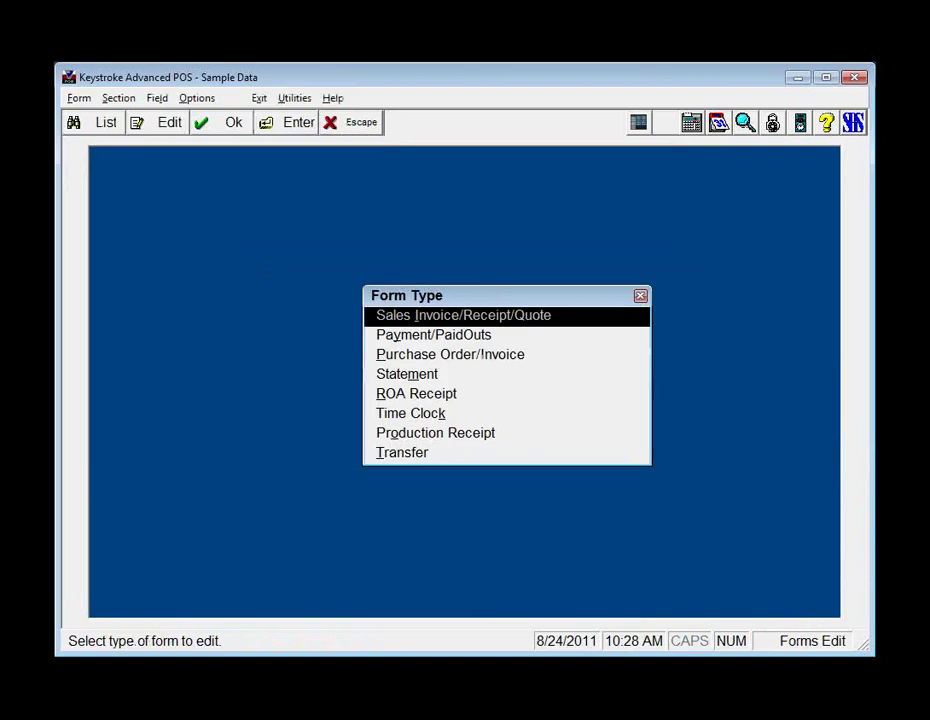
key("Return")
Load the STARLOGA.NVC form
key("s")
key("Page_Down")
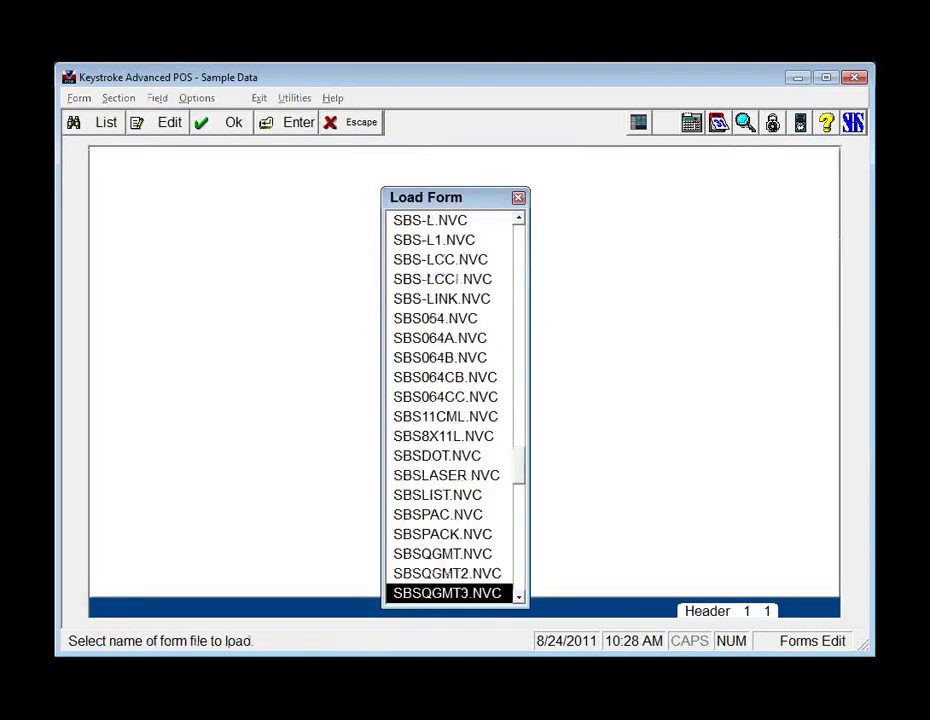
key("Page_Down")
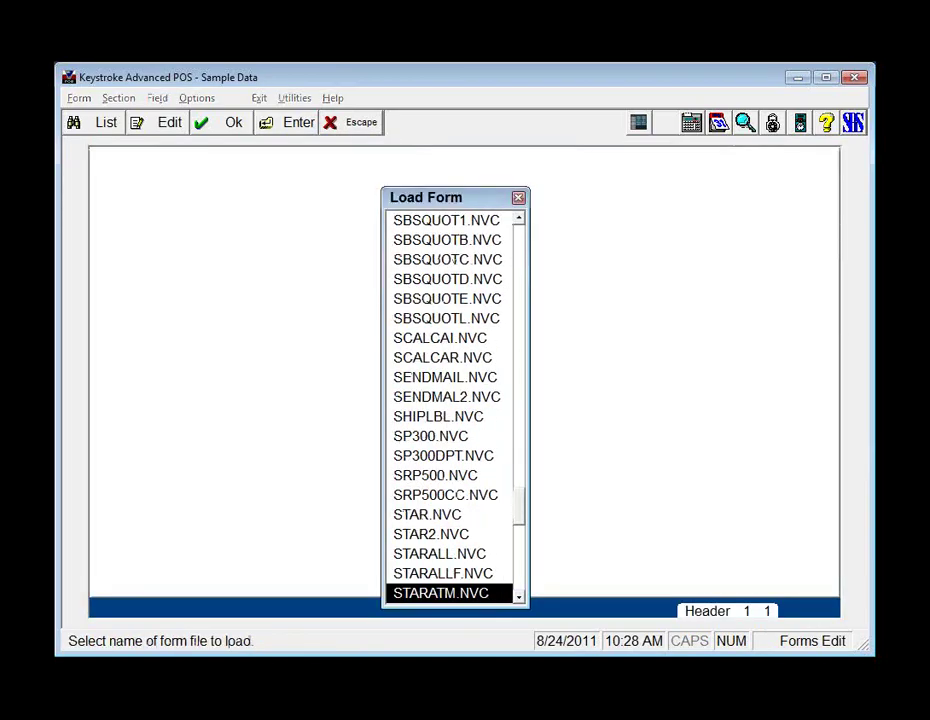
key("Page_Down")
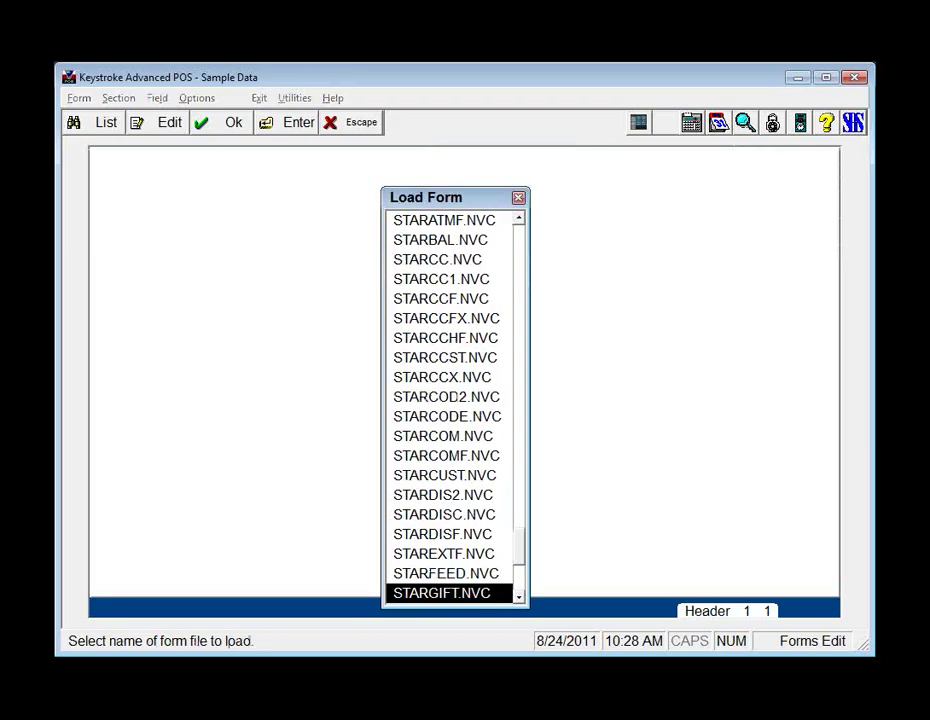
key("Down")
key("Down")
key("Down")
key("Down")
key("Down")
key("Up")
key("Up")
key("Up")
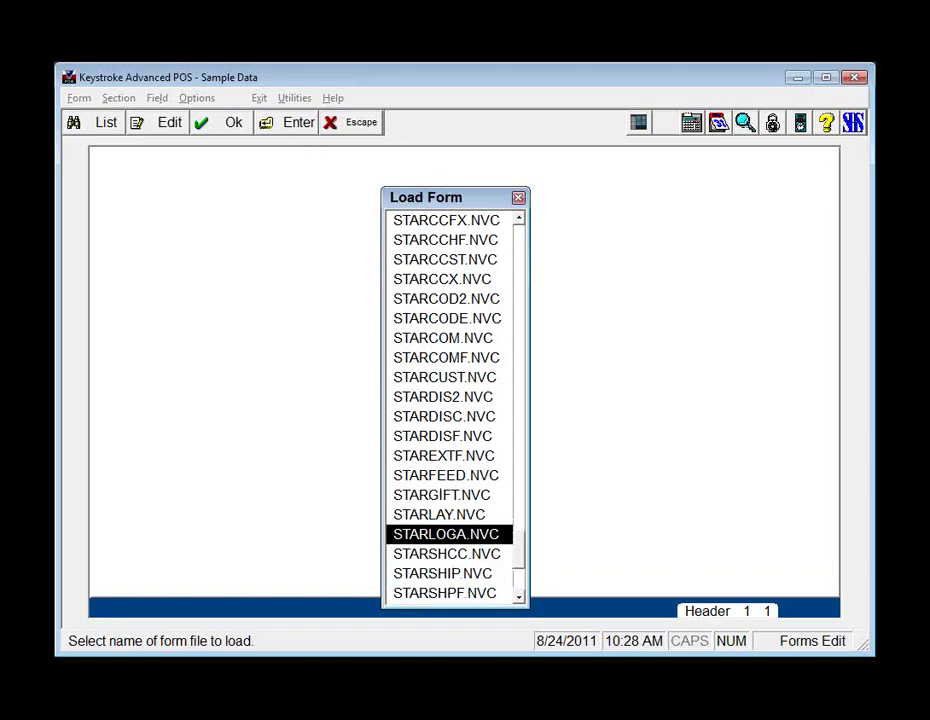
double_click(447, 537)
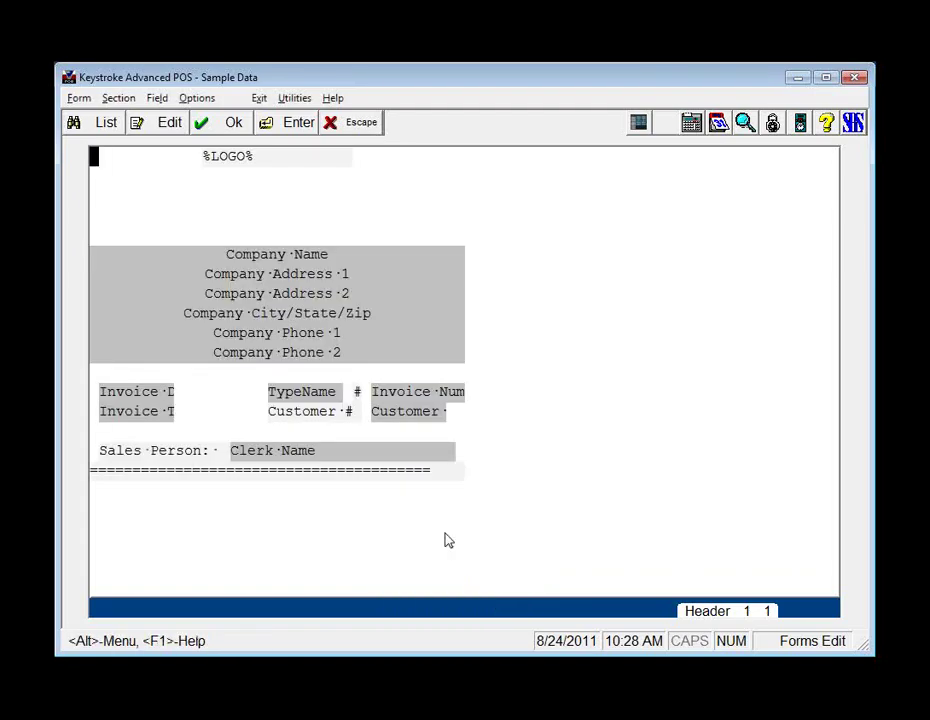
Open the %LOGO% field in the form header for editing and go to its Flags value
key("Right")
key("Right")
key("Right")
key("Right")
key("Right")
key("Right")
key("Right")
key("Right")
key("Right")
key("Right")
key("Right")
key("Right")
key("Right")
key("Right")
key("Right")
key("Right")
key("Right")
key("Right")
key("Right")
key("Right")
key("Left")
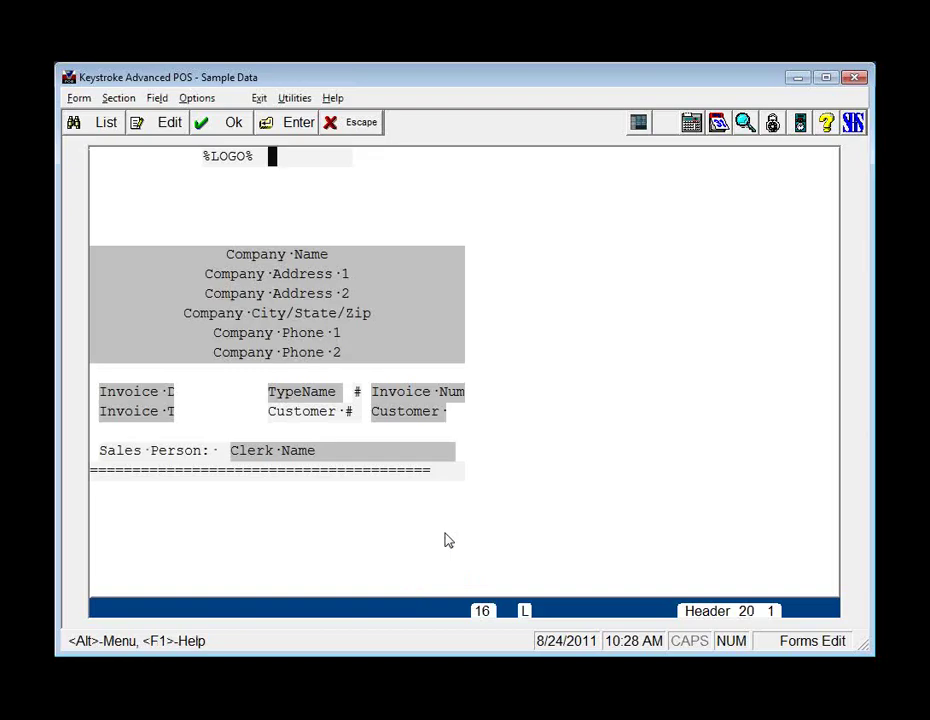
key("Return")
key("Return")
key("shift+Tab")
key("shift+Tab")
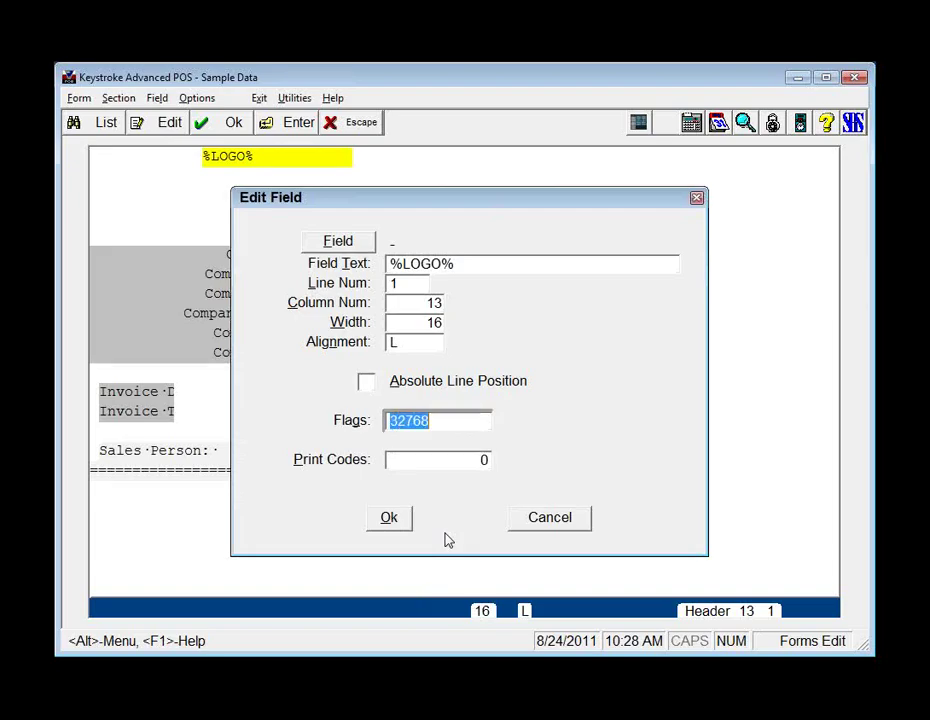
Examine the %LOGO% field's flags down to Print as Graphic File, and close the field's settings
key("F2")
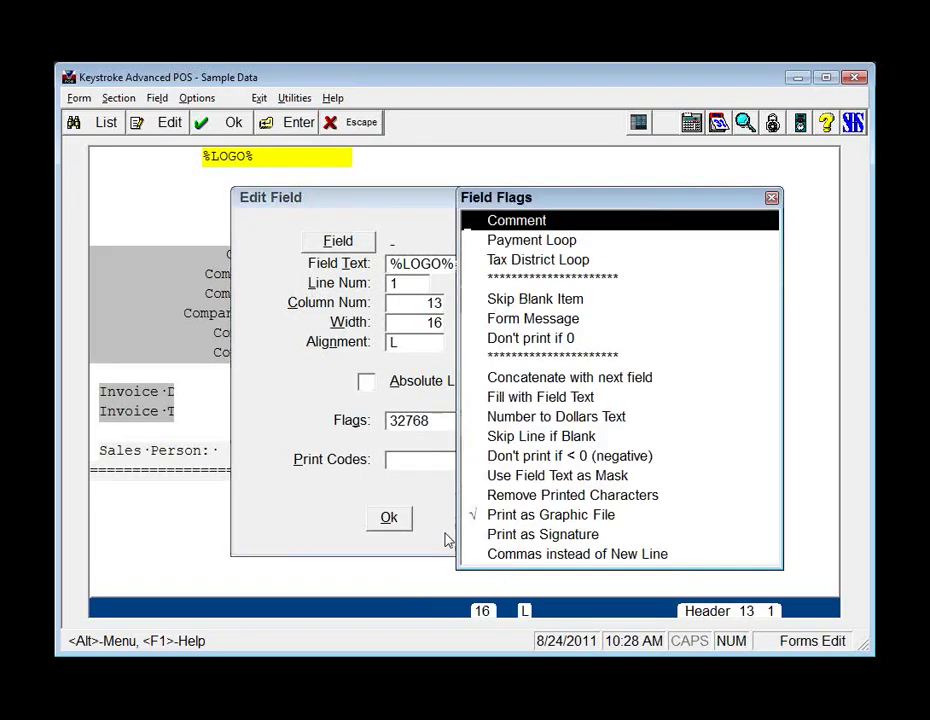
key("Down")
key("Down")
key("Down")
key("Down")
key("Down")
key("Down")
key("Down")
key("Down")
key("Down")
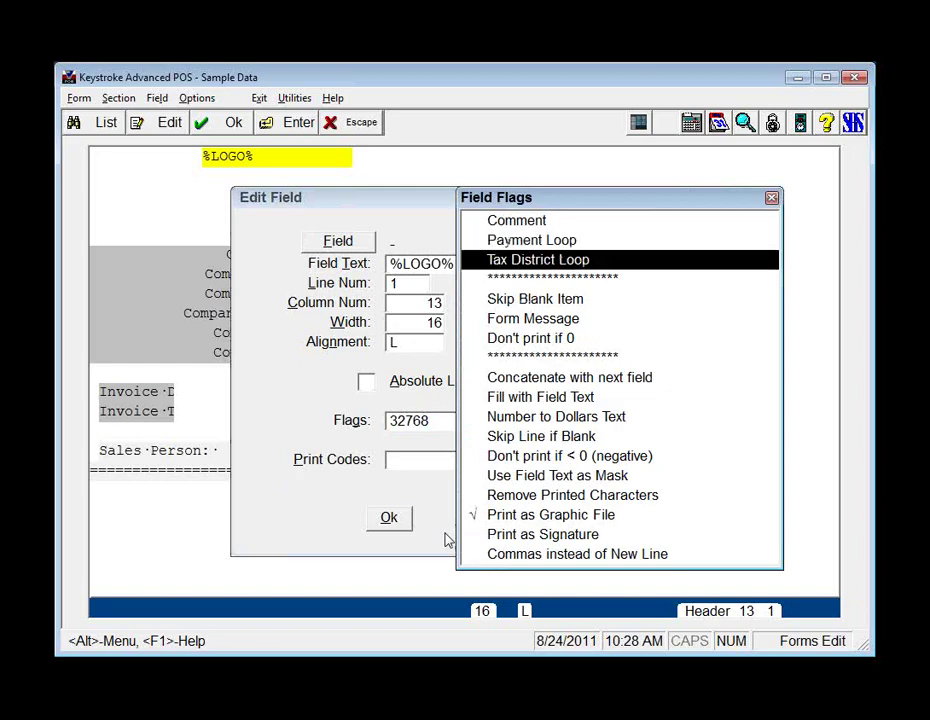
key("Down")
key("Down")
key("Down")
key("Down")
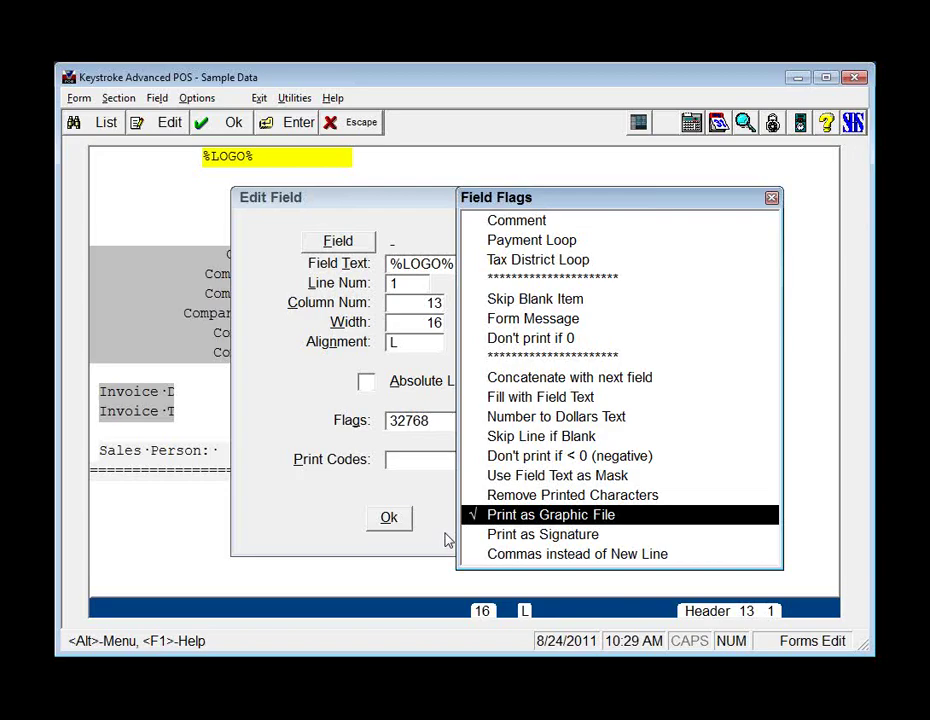
key("Return")
key("Return")
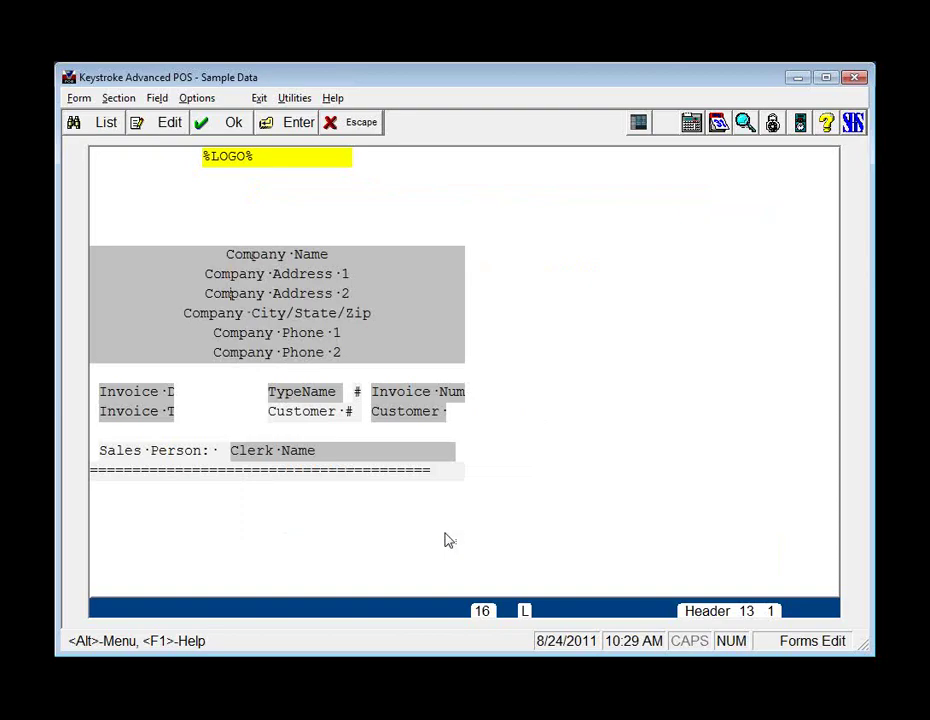
key("Return")
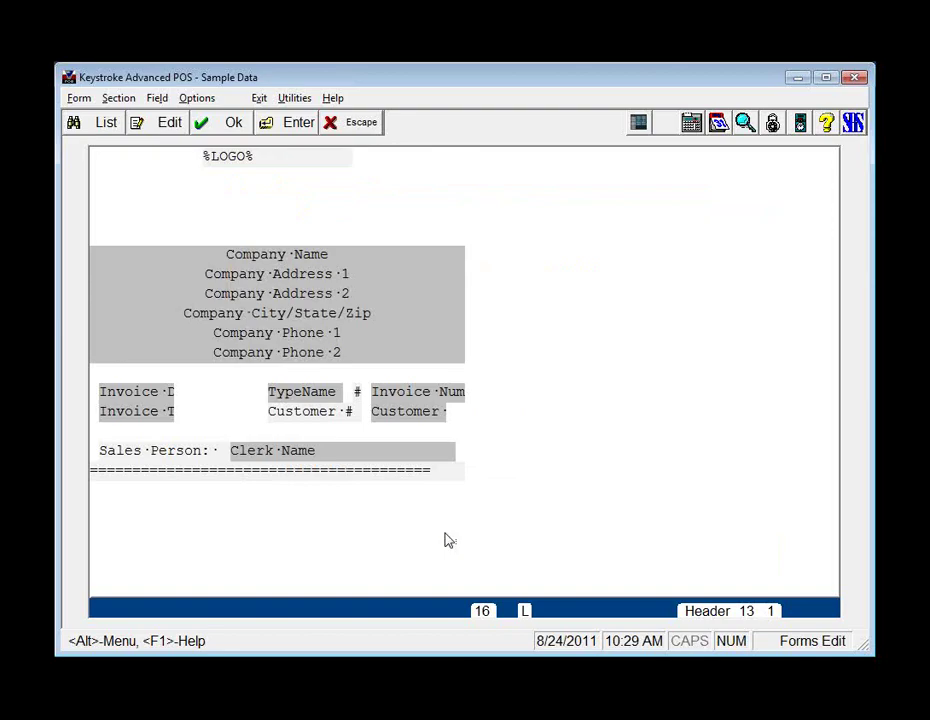
Switch to the form's Summary section and examine its totals, payment fields and closing messages through the blank lines after them
key("Left")
key("Left")
key("Left")
key("Left")
key("Left")
key("Left")
key("Left")
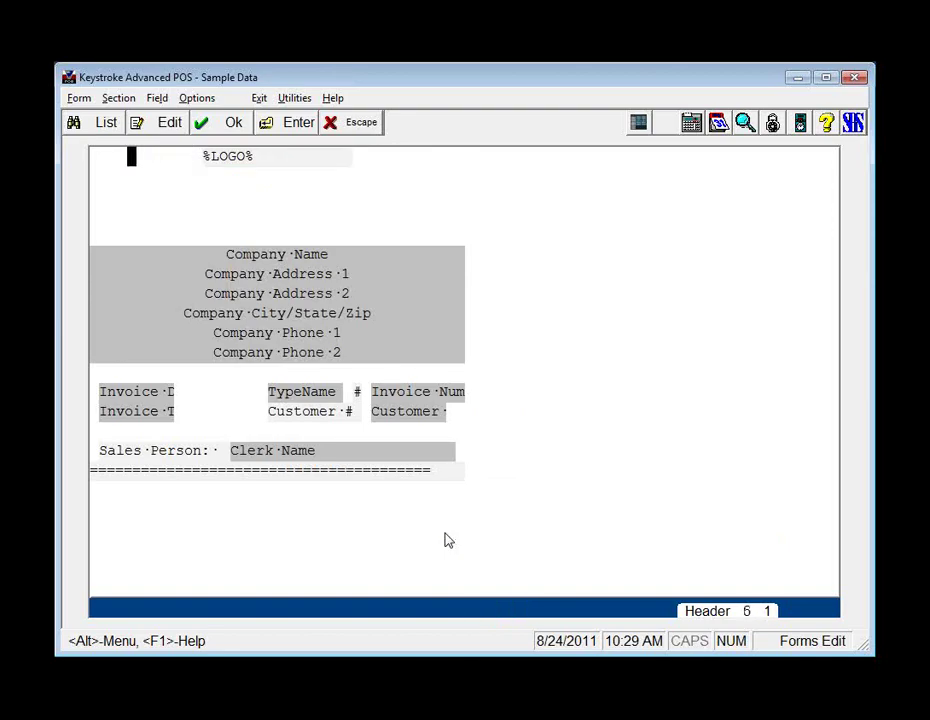
key("alt+s")
key("Up")
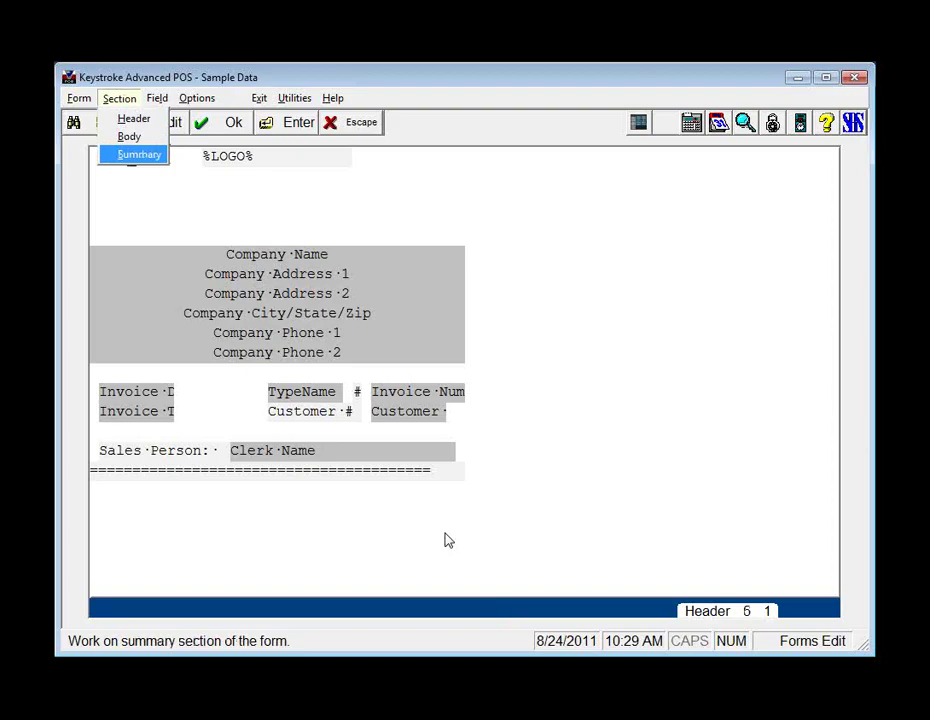
key("Return")
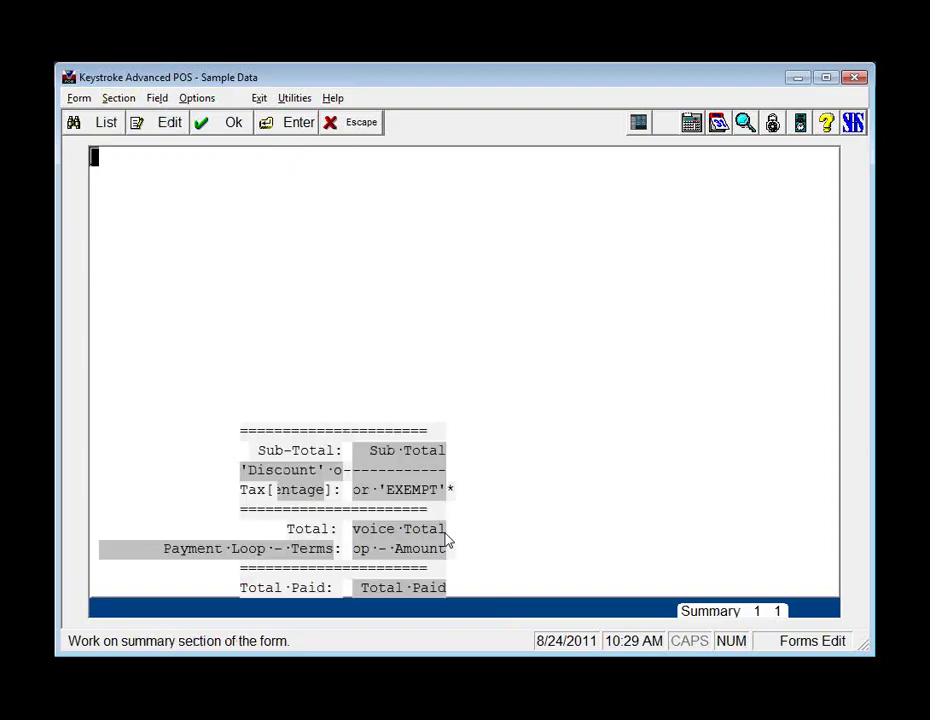
key("Down")
key("Down")
key("Down")
key("Down")
key("Down")
key("Down")
key("Down")
key("Down")
key("Down")
key("Down")
key("Down")
key("Down")
key("Down")
key("Down")
key("Down")
key("Down")
key("Down")
key("Down")
key("Down")
key("Down")
key("Down")
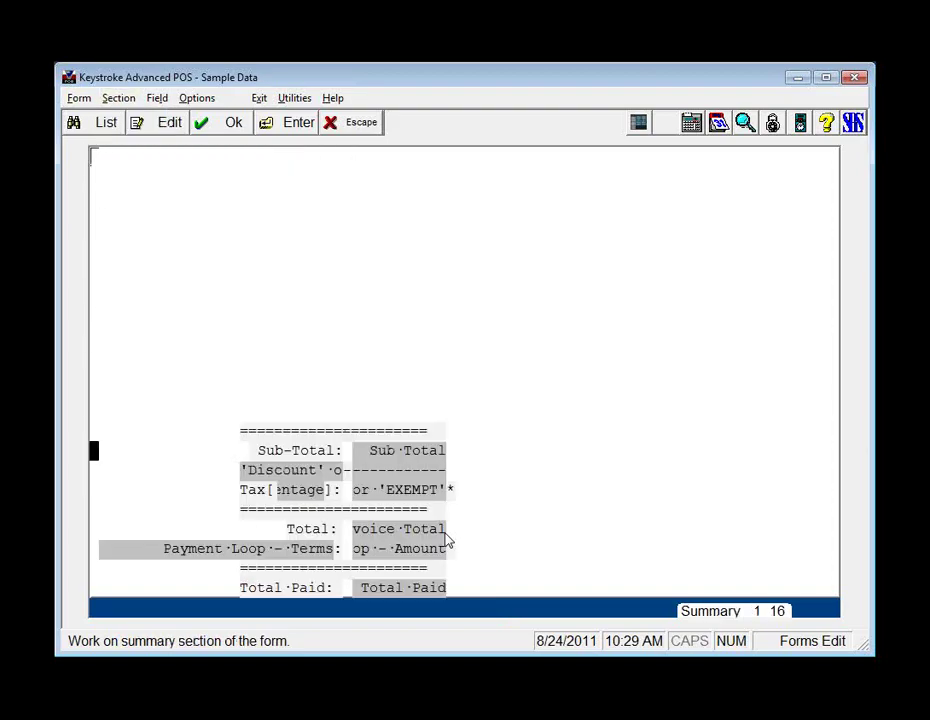
key("Down")
key("Down")
key("Down")
key("Down")
key("Down")
key("Down")
key("Down")
key("Down")
key("Down")
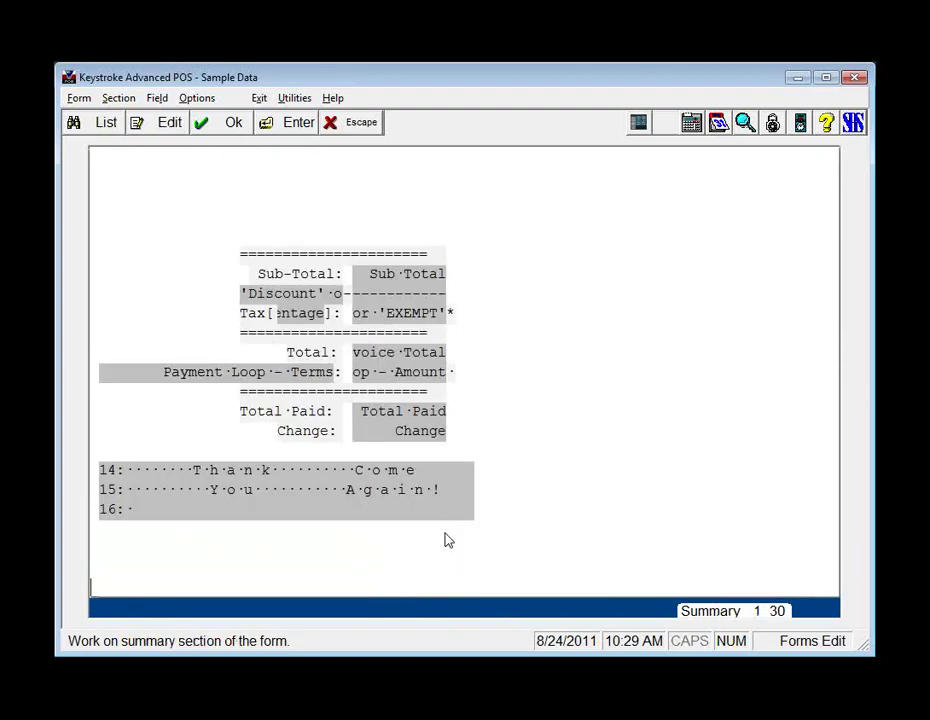
key("Down")
key("Up")
key("Up")
key("Up")
key("Up")
key("Up")
key("Down")
key("Up")
key("Up")
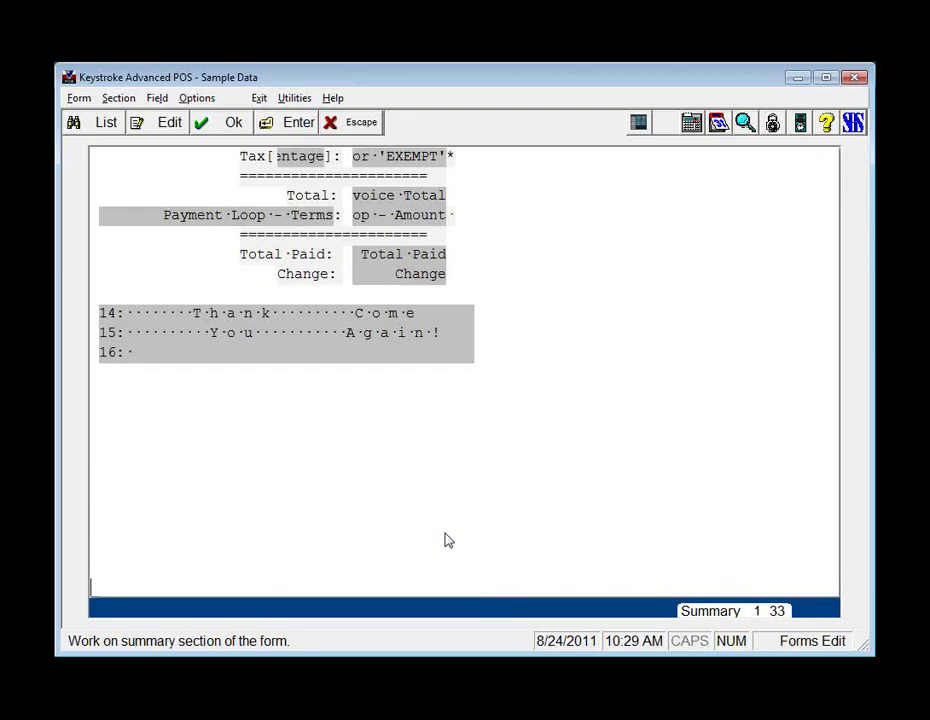
key("alt+f")
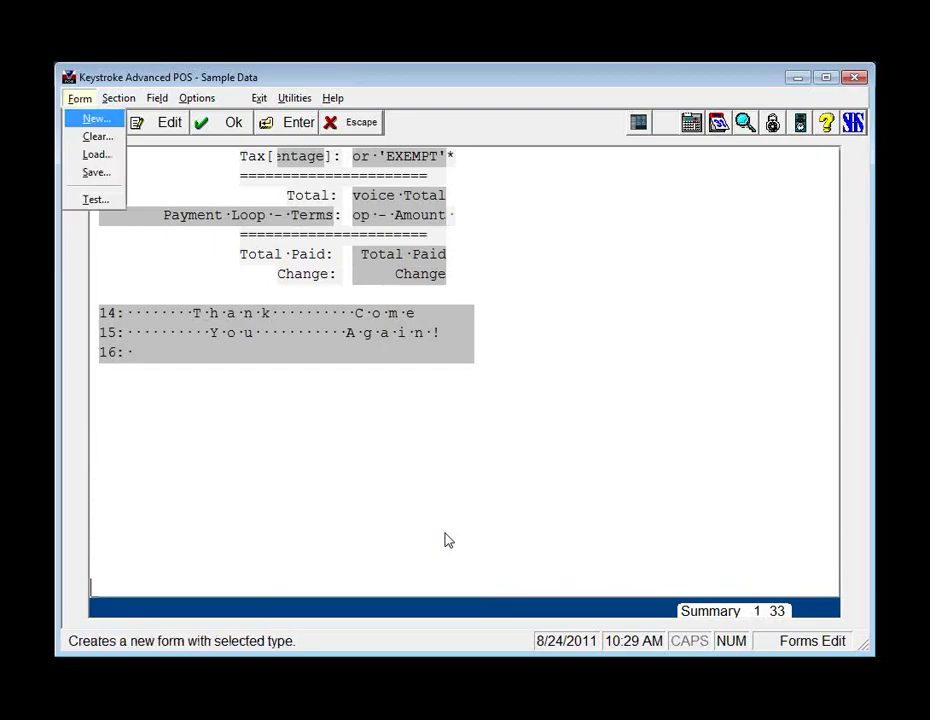
key("s")
key("Tab")
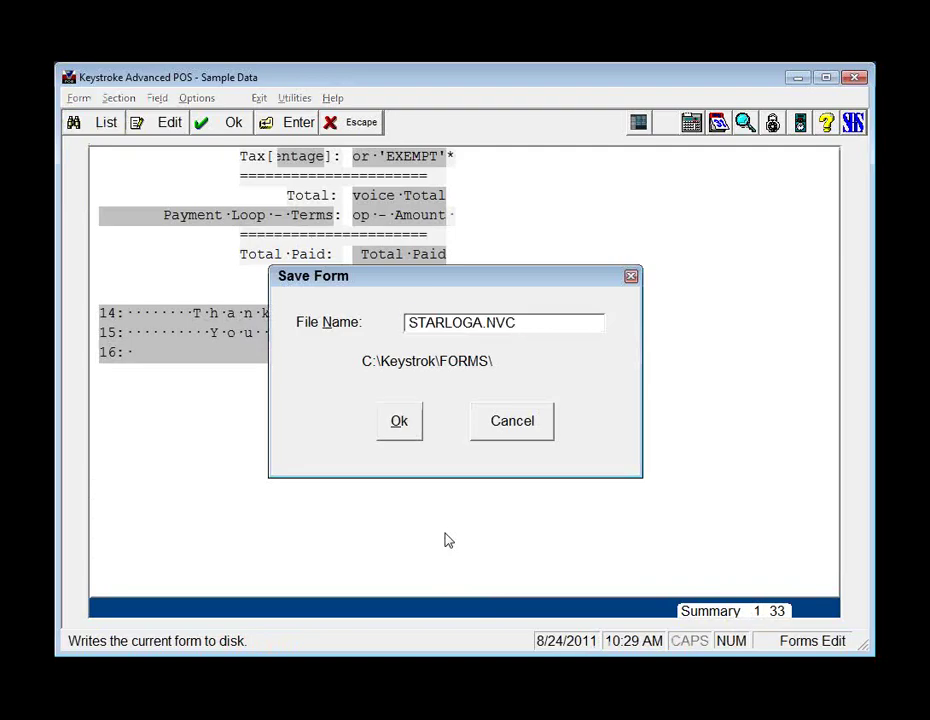
key("Return")
Start a new Sales Invoice/Receipt/Quote form without saving the current format, and load STAR.NVC
key("alt+f")
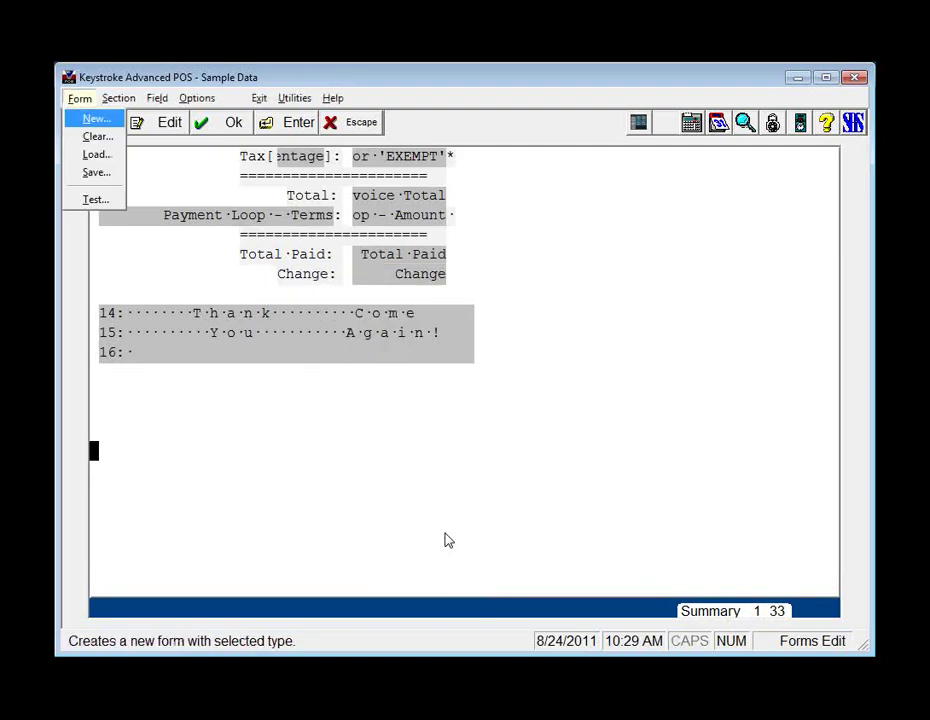
key("n")
key("Return")
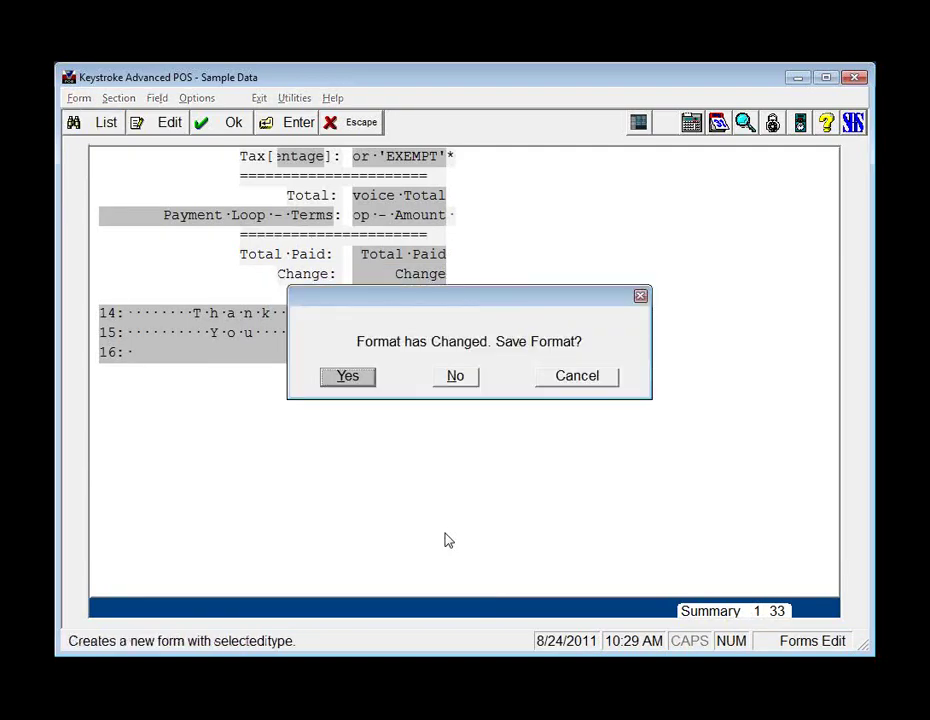
key("n")
key("s")
key("Page_Down")
key("Page_Down")
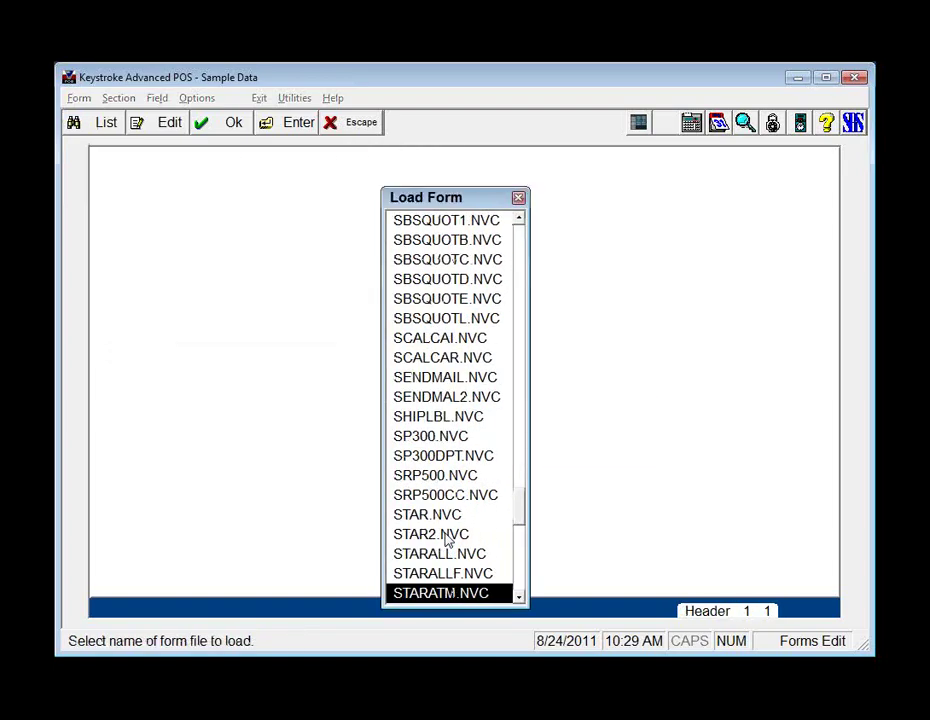
key("Up")
key("Up")
key("Up")
key("Up")
key("Return")
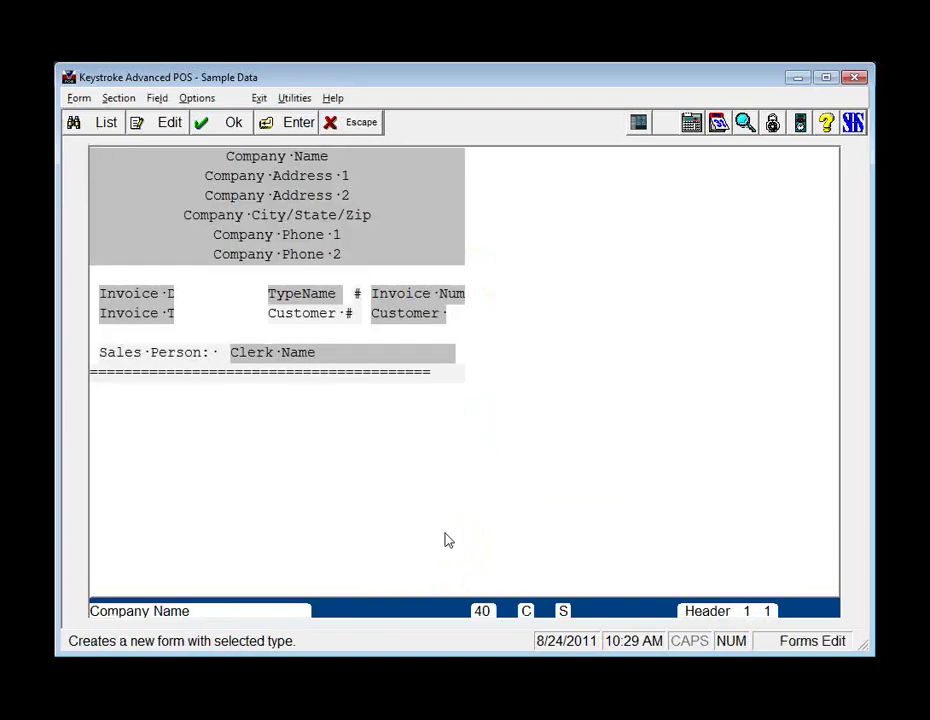
Switch to the Summary section and examine the small fields on lines 29 and 30 below the closing messages
key("alt")
key("s")
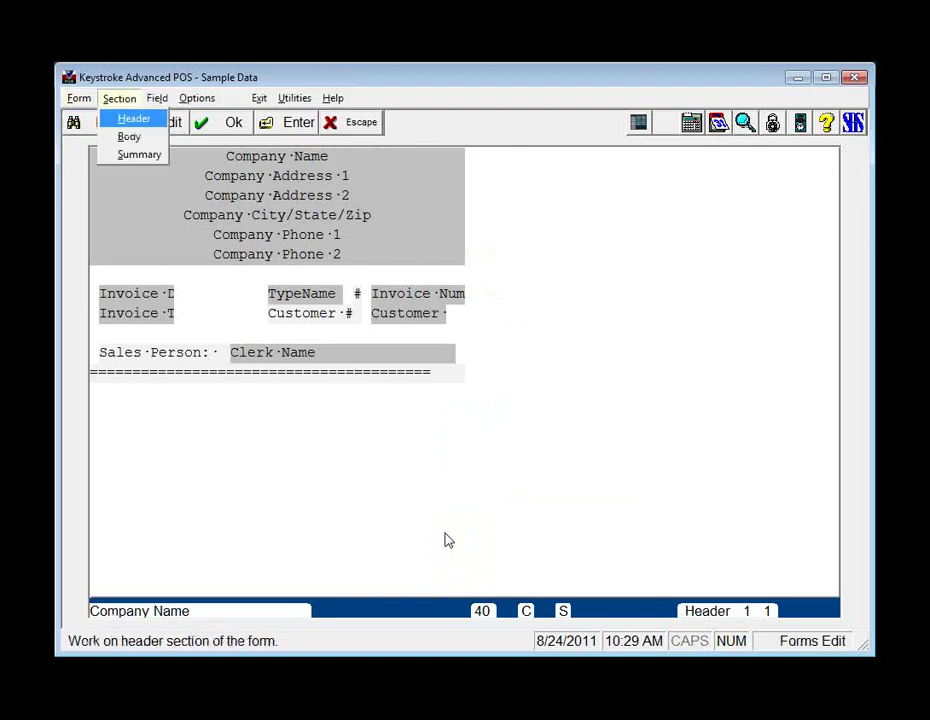
key("Down")
key("Down")
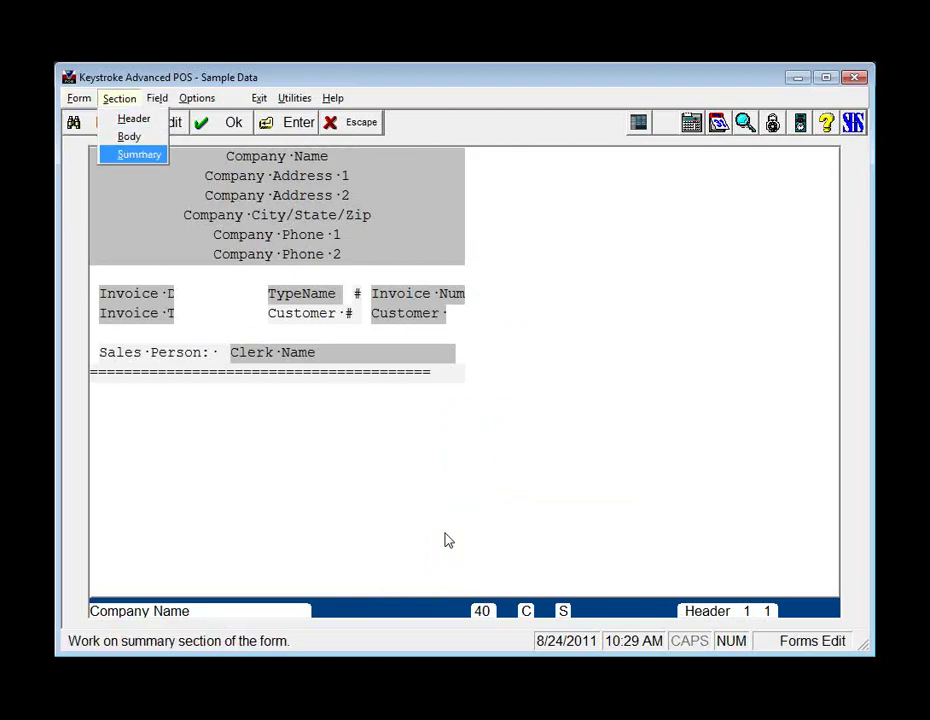
key("Return")
key("Page_Down")
key("Down")
key("Down")
key("Down")
key("Down")
key("Down")
key("Right")
key("Right")
key("Left")
key("Left")
key("Right")
key("Left")
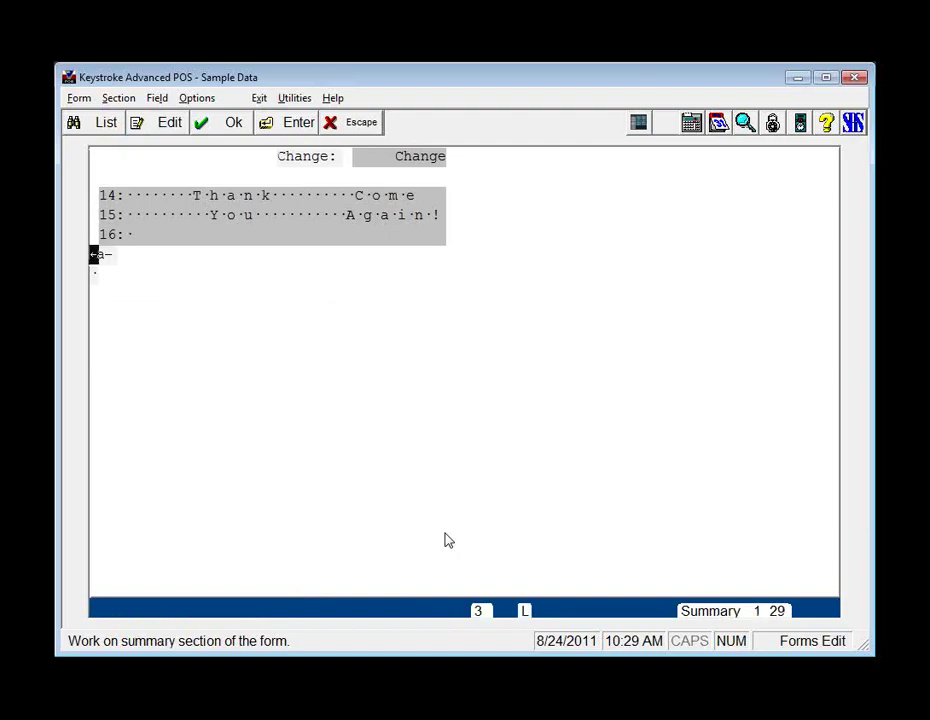
key("Right")
key("Down")
key("Left")
key("Right")
key("Left")
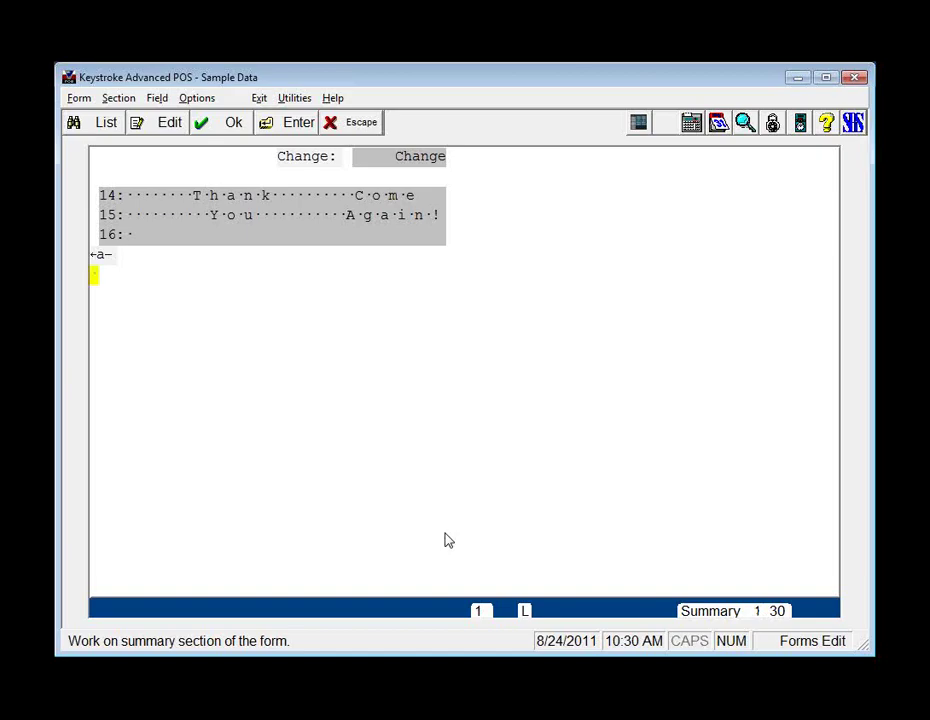
Open the list of print codes for the blank field on line 30
key("Return")
key("Tab")
key("Tab")
key("Tab")
key("Tab")
key("Tab")
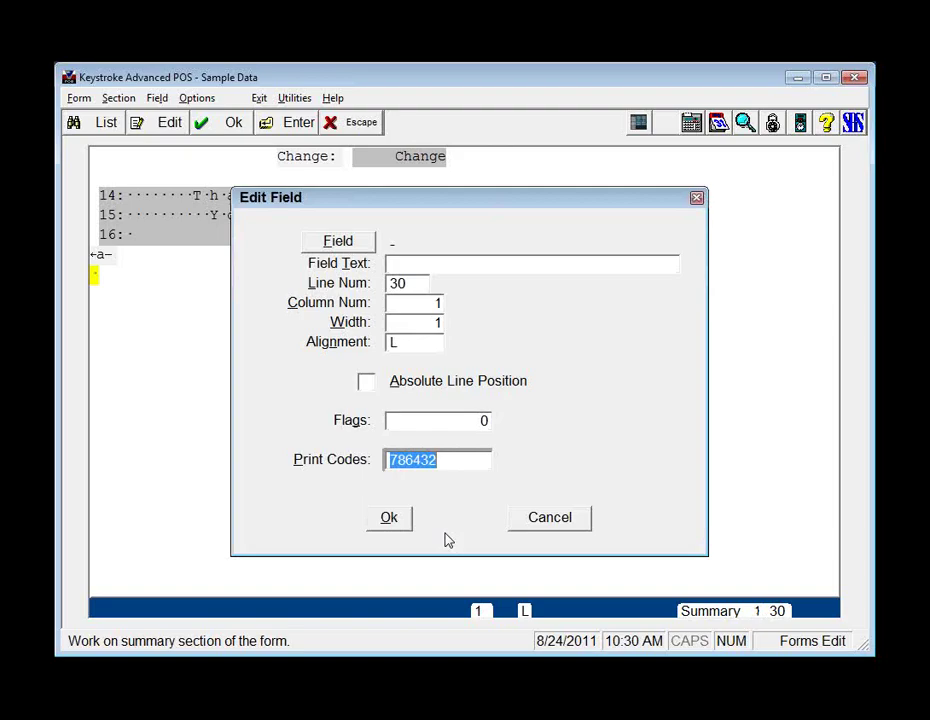
key("F2")
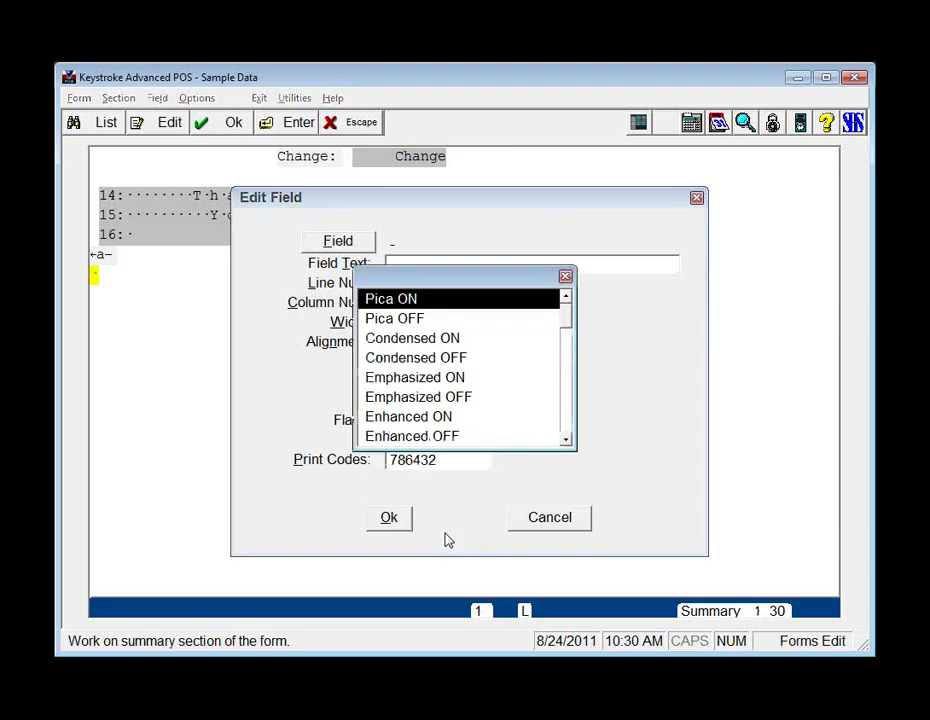
Examine the print codes down to Code #10 ON and OFF, and leave the line 30 field without changing it
key("Down")
key("Down")
key("Down")
key("Down")
key("Down")
key("Down")
key("Down")
key("Down")
key("Down")
key("Down")
key("Down")
key("Down")
key("Down")
key("Down")
key("Down")
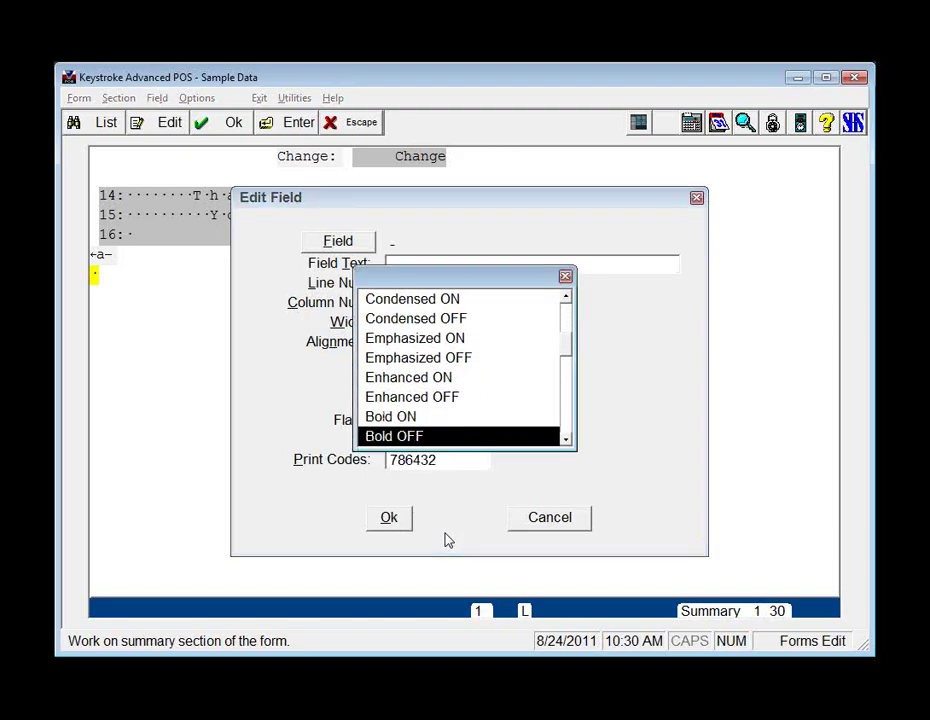
key("Down")
key("Down")
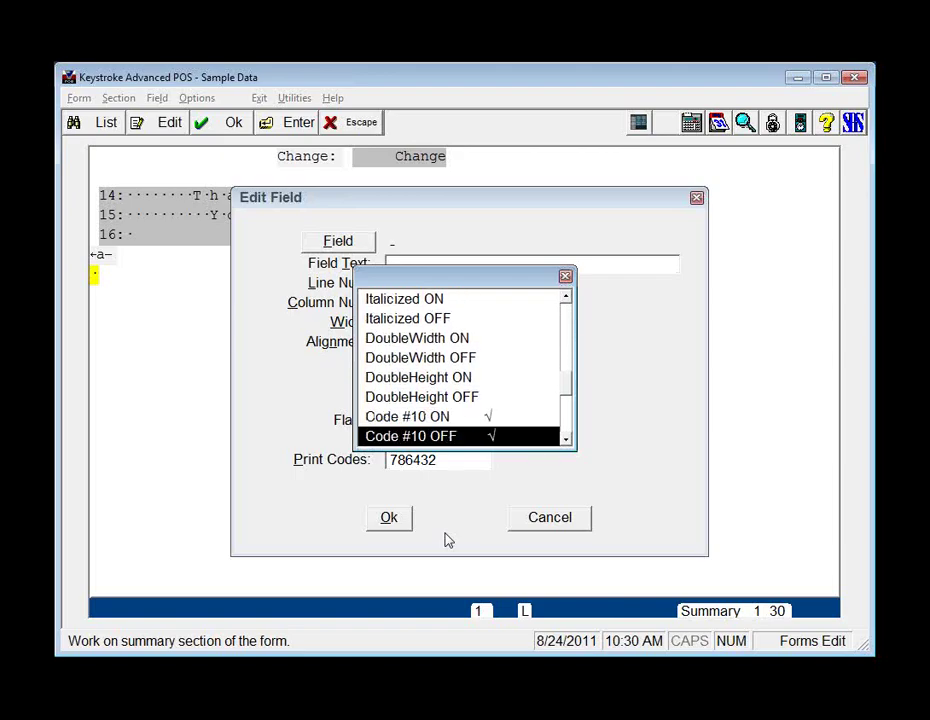
key("Up")
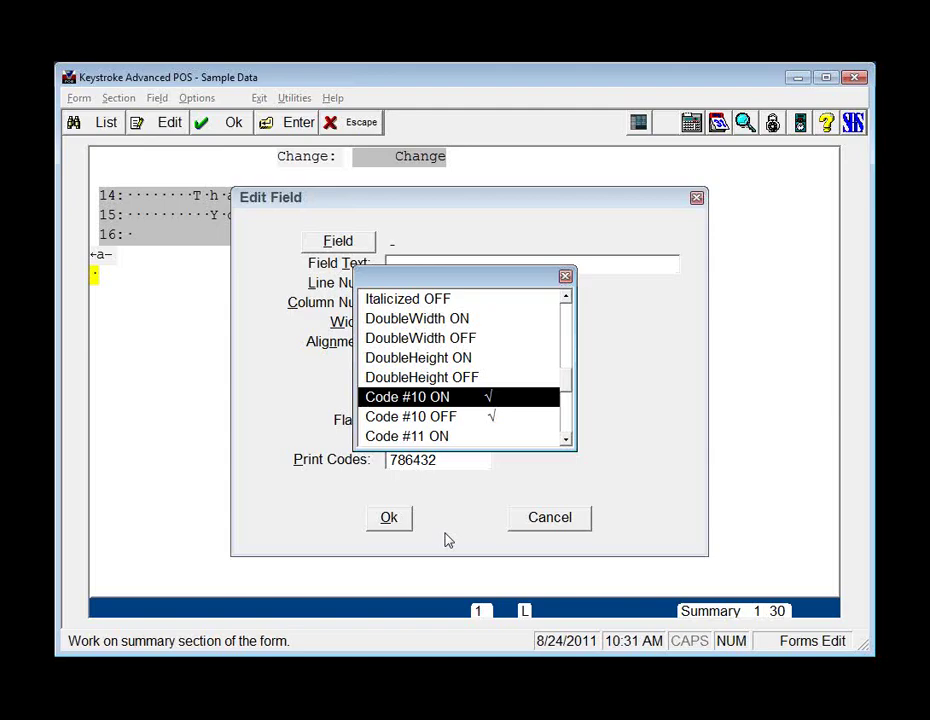
key("Escape")
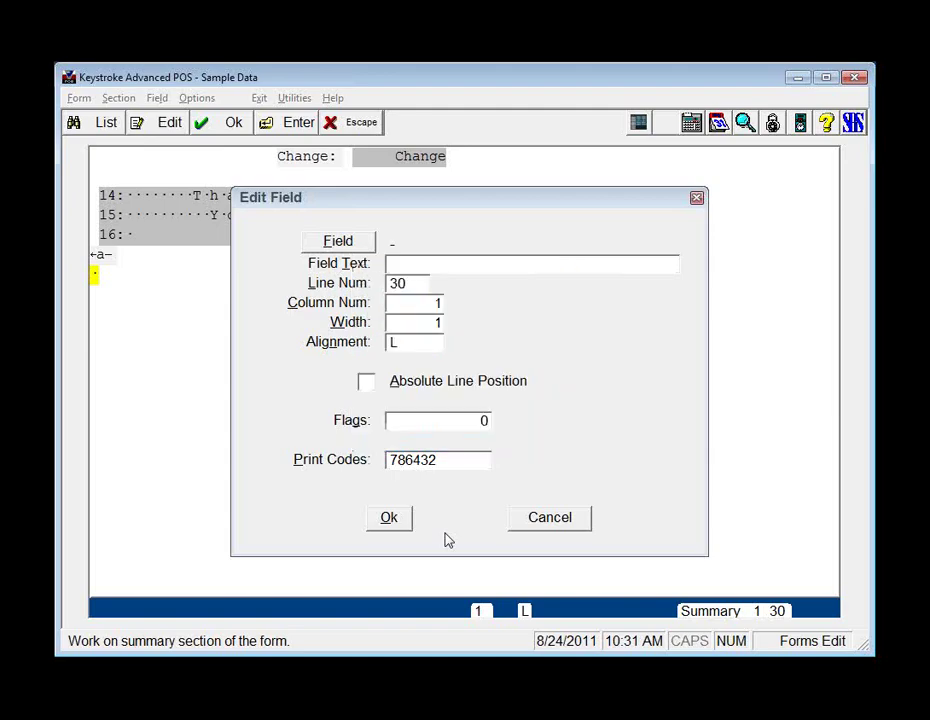
key("Escape")
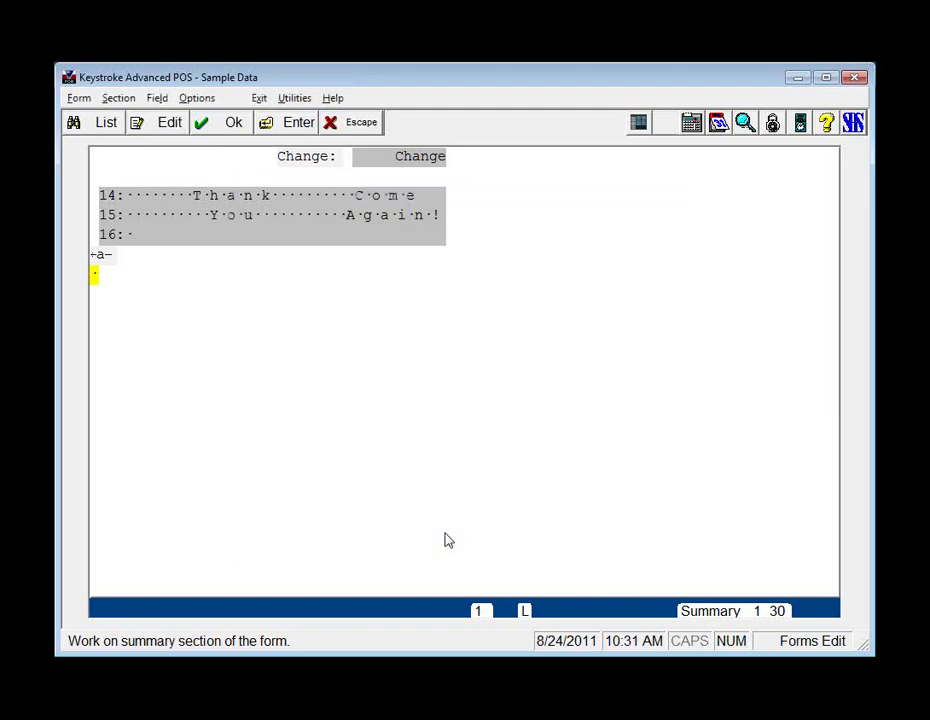
Start a new Sales Invoice/Receipt/Quote form without saving the current format
key("alt+f")
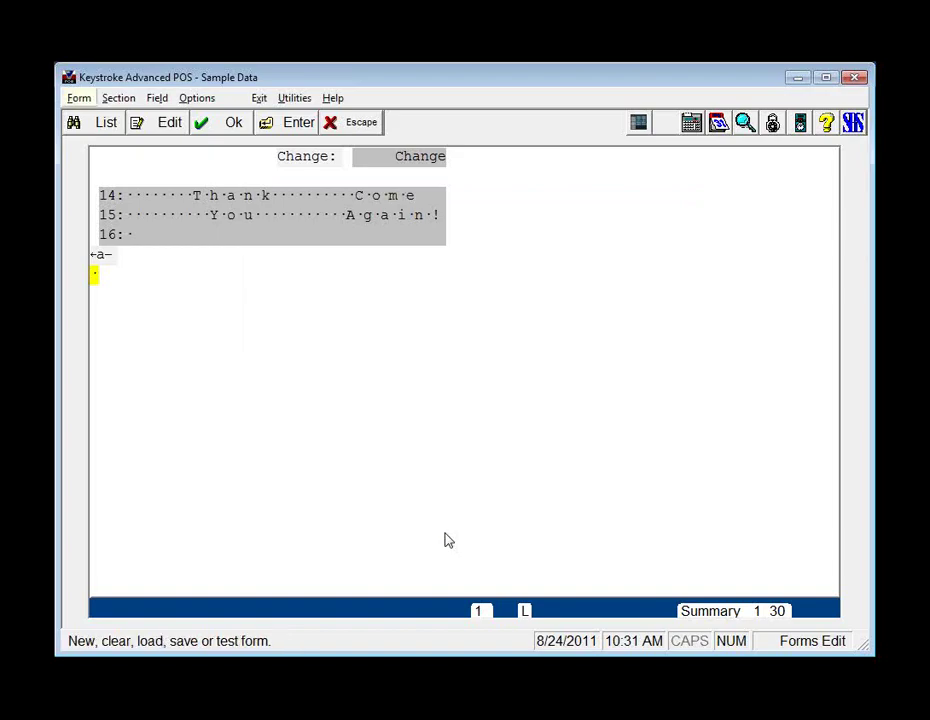
key("Return")
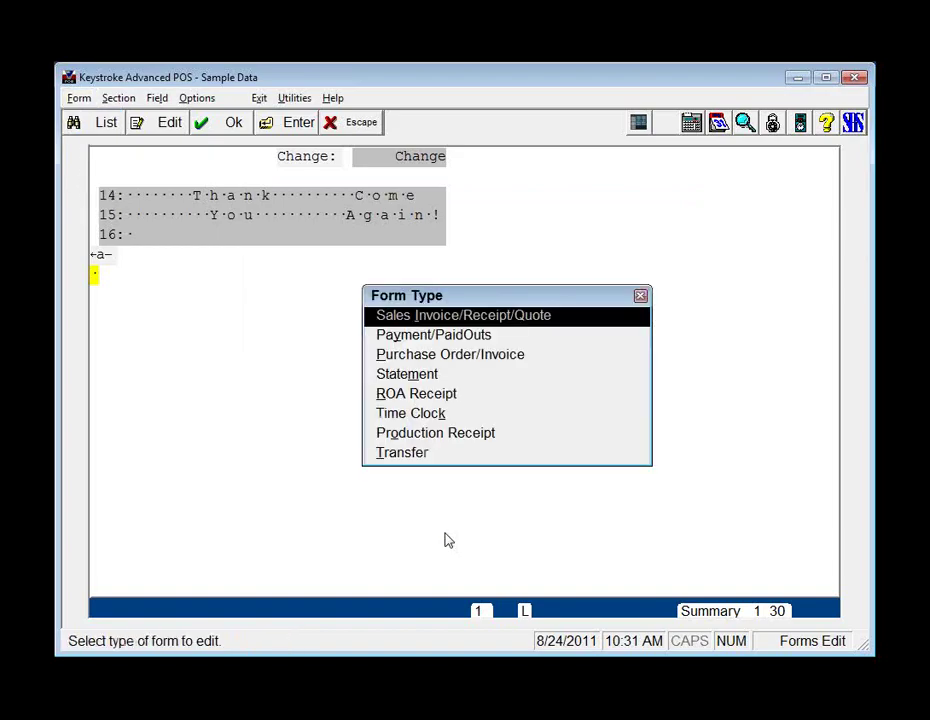
key("Return")
key("Tab")
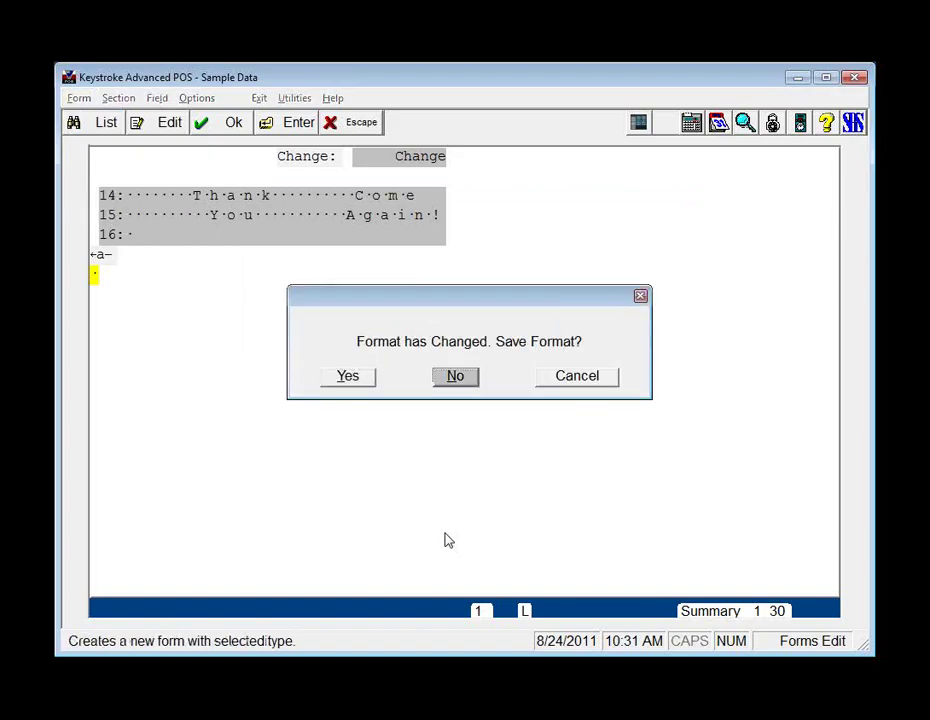
key("Return")
Find the KSPLOGOB.NVC form file among the saved forms and load it
key("k")
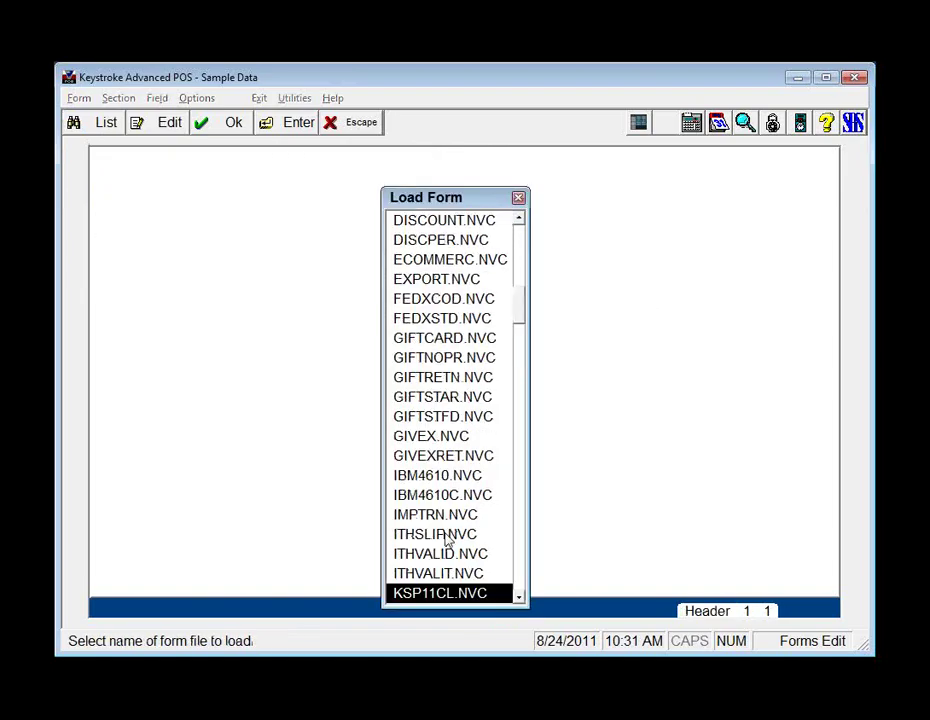
key("Page_Down")
key("Page_Down")
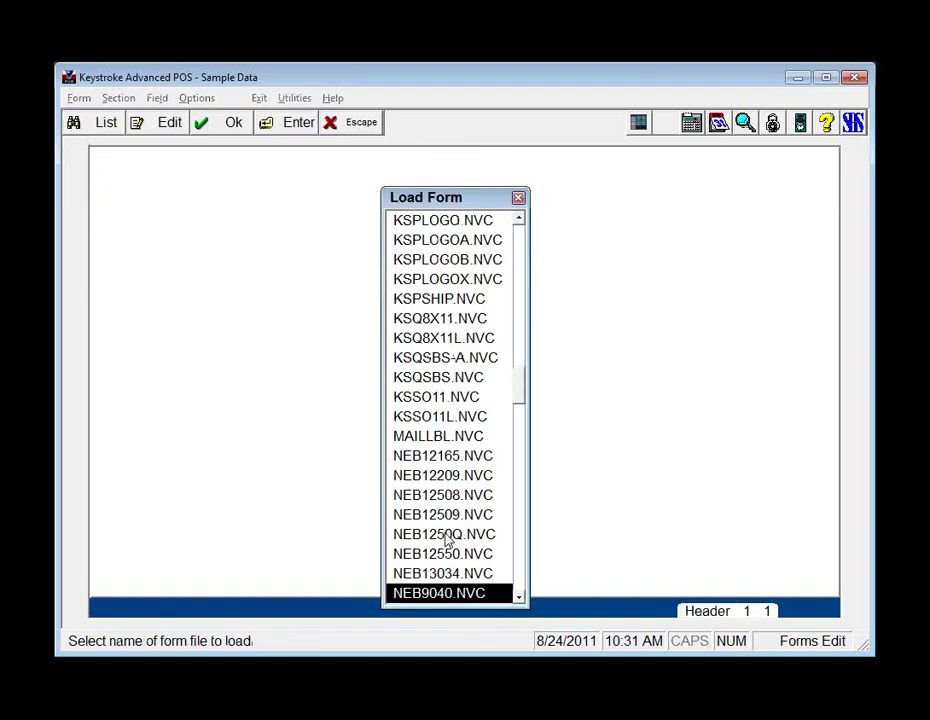
key("Up")
key("Up")
key("Up")
key("Up")
key("Up")
key("Up")
key("Up")
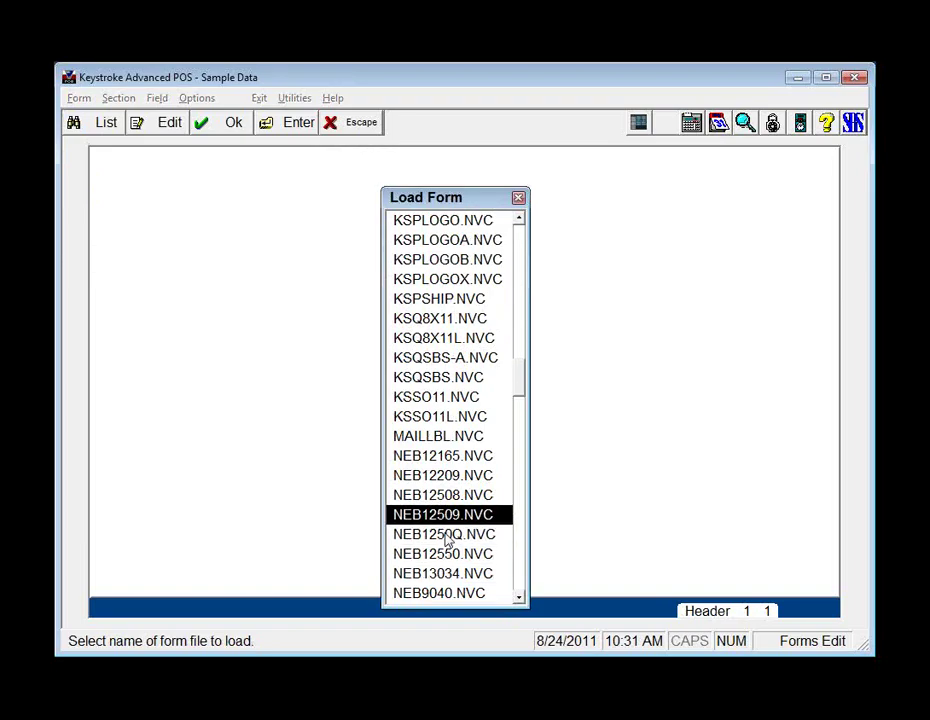
key("Up")
key("Up")
key("Up")
key("Up")
key("Up")
key("Up")
key("Up")
key("Up")
key("Up")
key("Up")
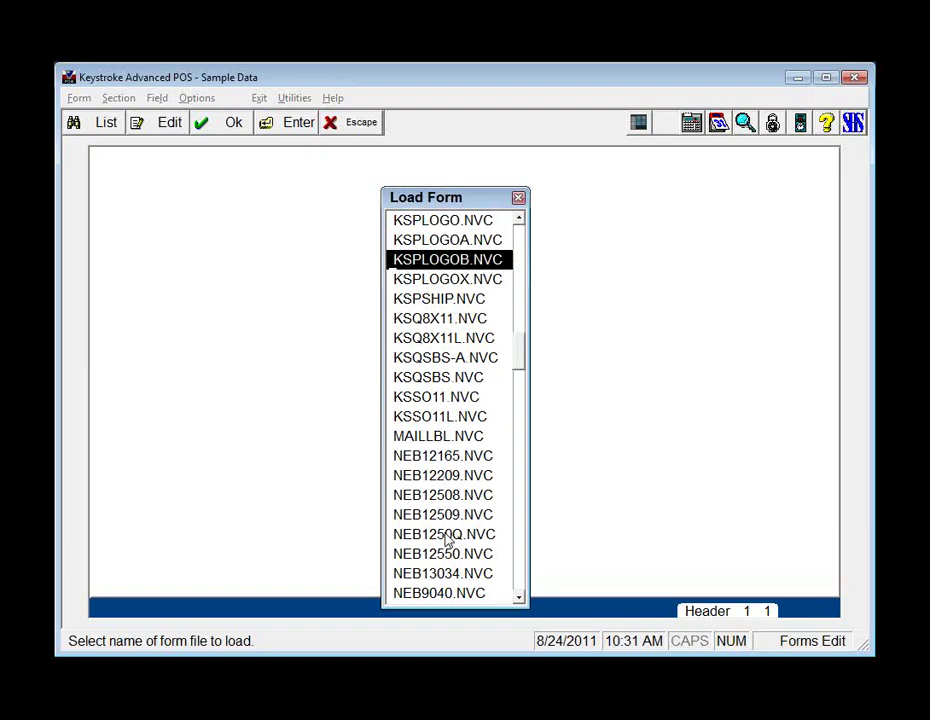
key("Return")
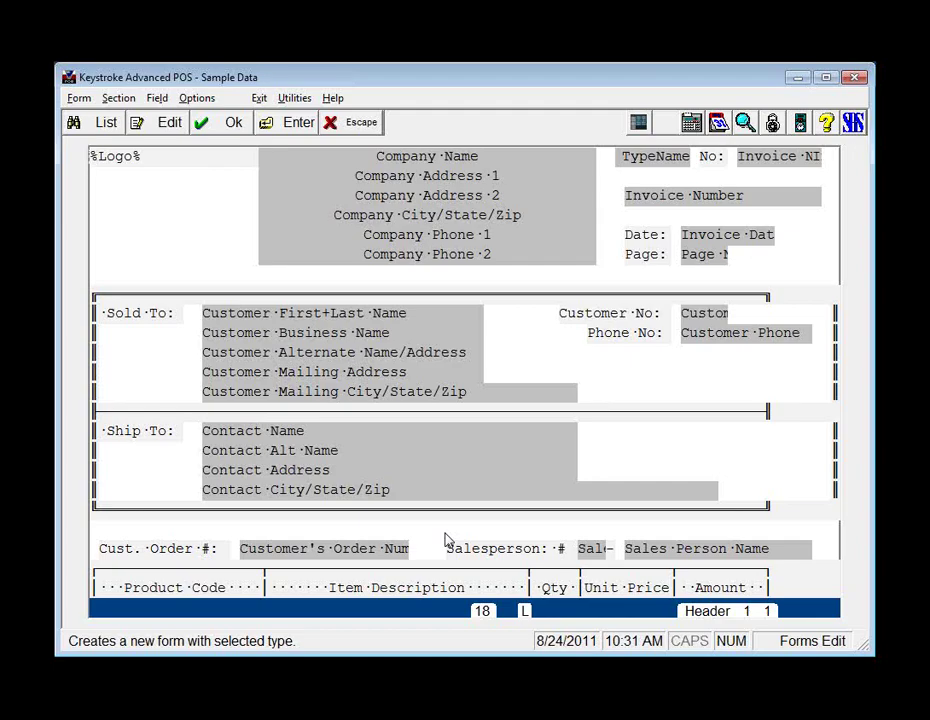
Open the Invoice Number field on line 3 of the Header section for editing
key("Tab")
key("Tab")
key("Tab")
key("Tab")
key("Tab")
key("Tab")
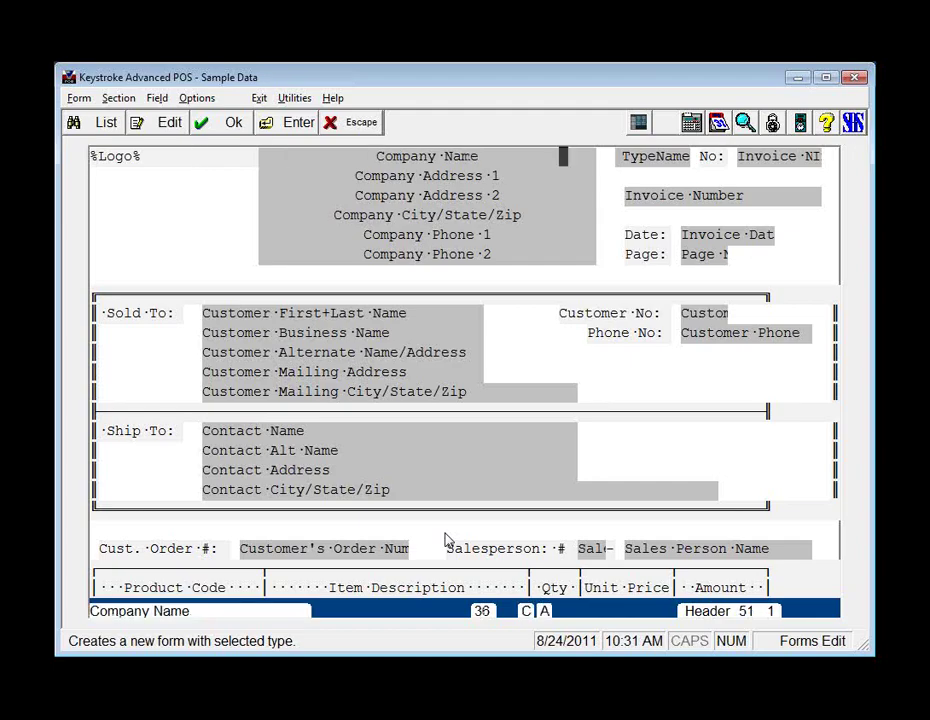
key("Down")
key("Down")
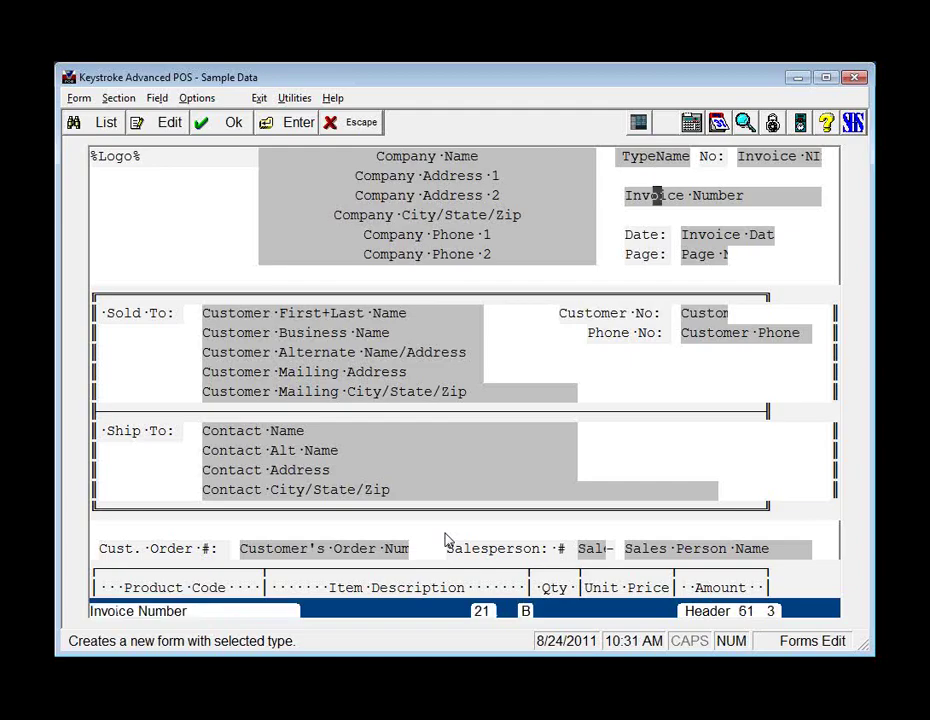
key("Return")
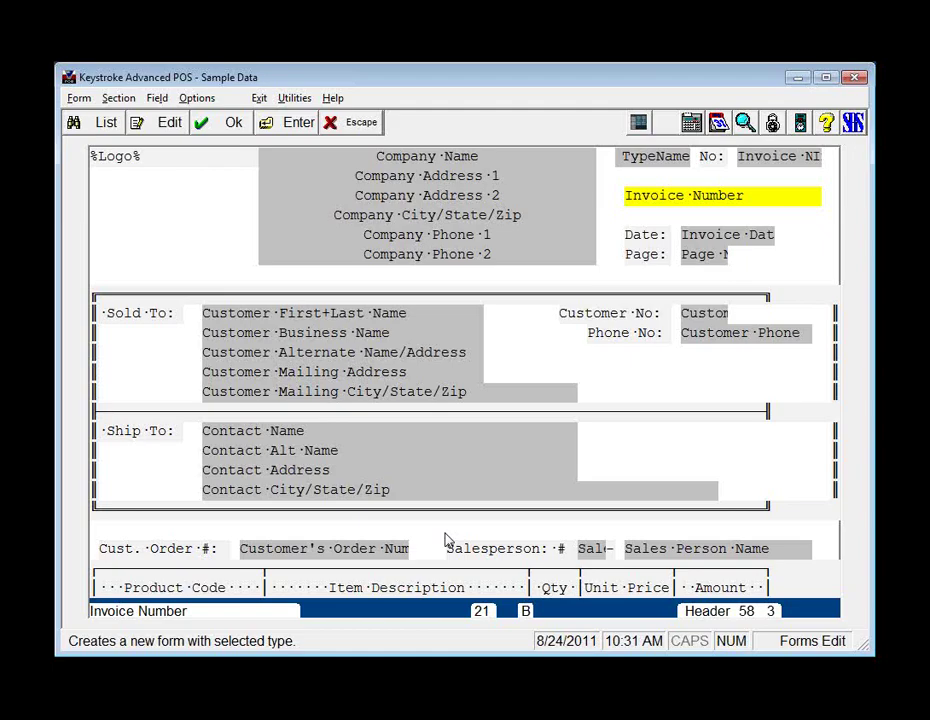
key("Return")
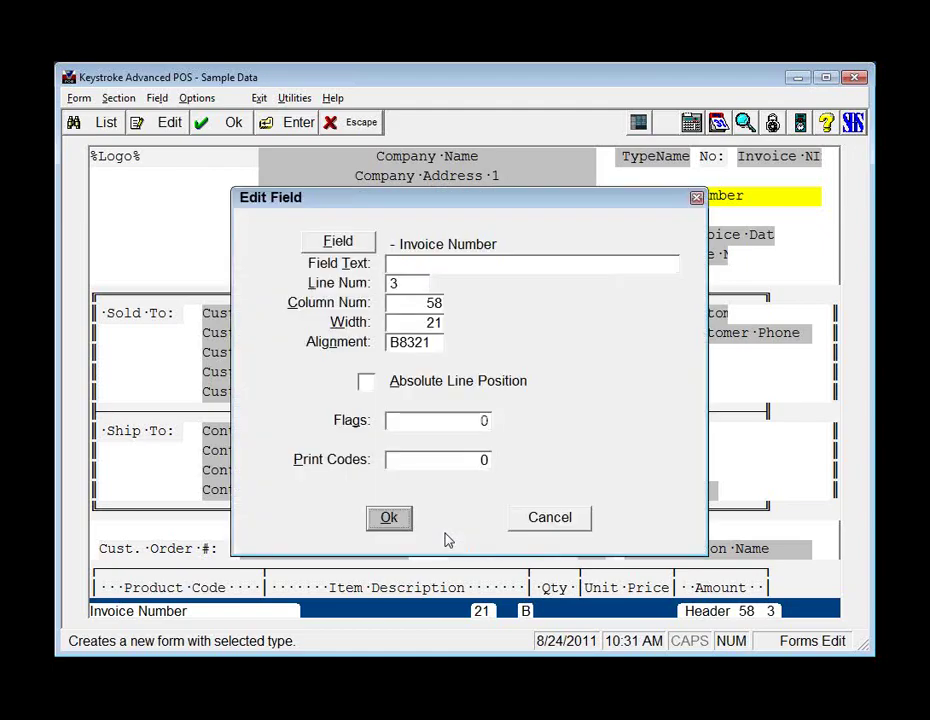
Examine the parts of the Invoice Number field's barcode alignment code B8321, and close the field settings
key("shift+Tab")
key("shift+Tab")
key("shift+Tab")
key("shift+Tab")
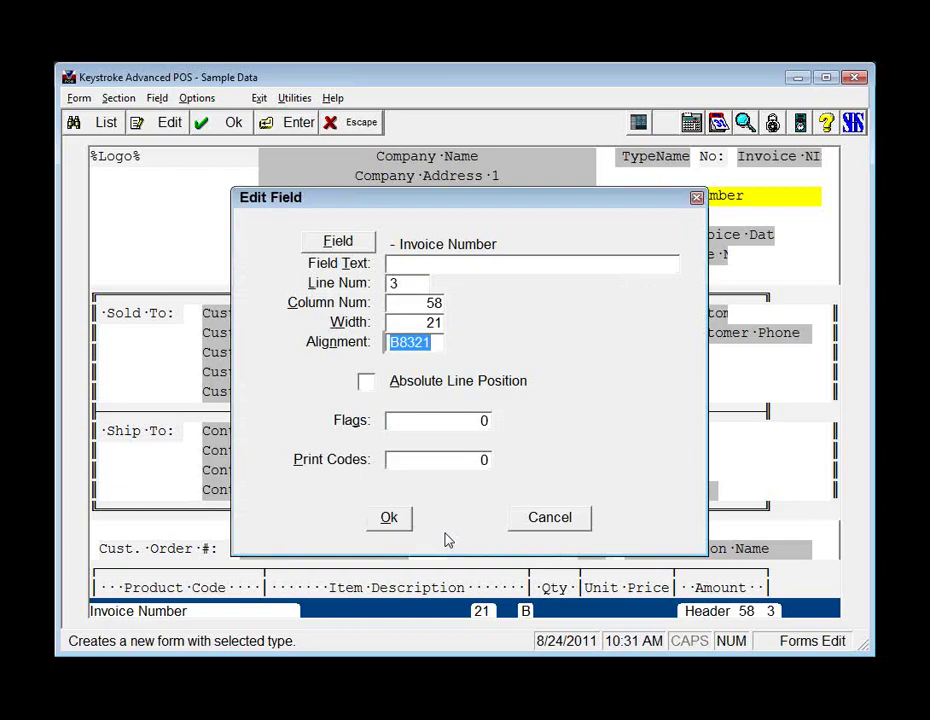
key("Home")
key("shift+Right")
key("shift+Right")
key("Right")
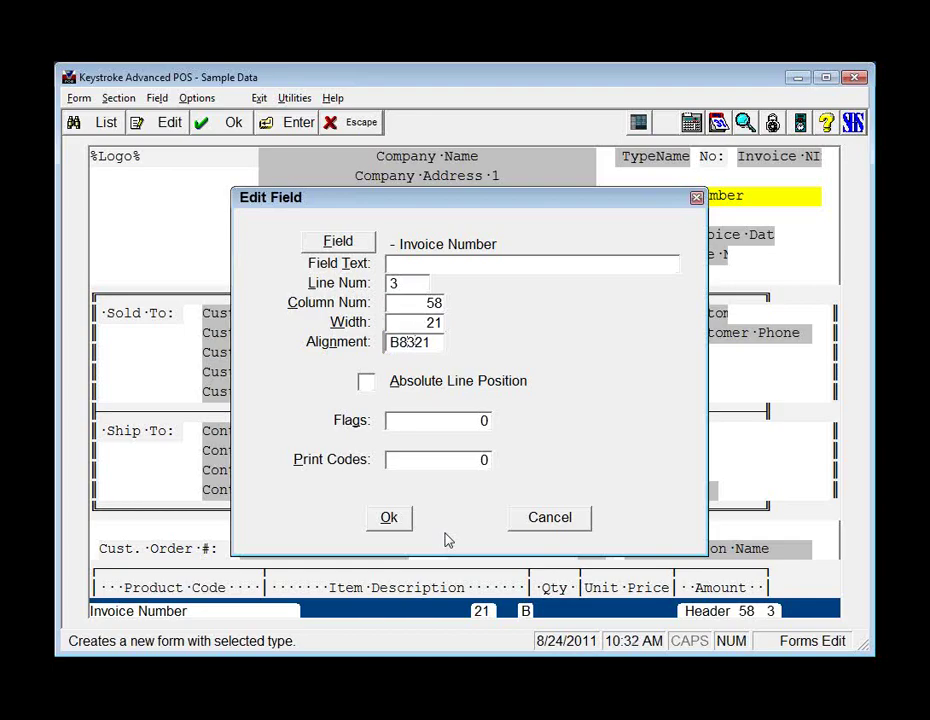
key("Right")
key("Right")
key("Return")
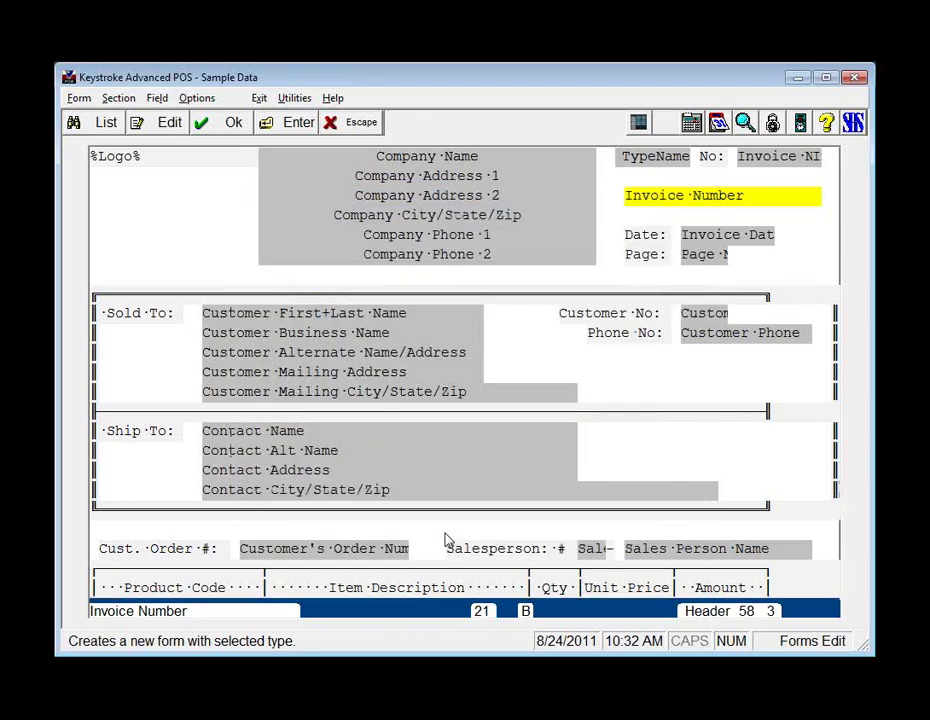
Switch to the Body section and open the Product Code field on line 2 for editing
key("alt+s")
key("Down")
key("Return")
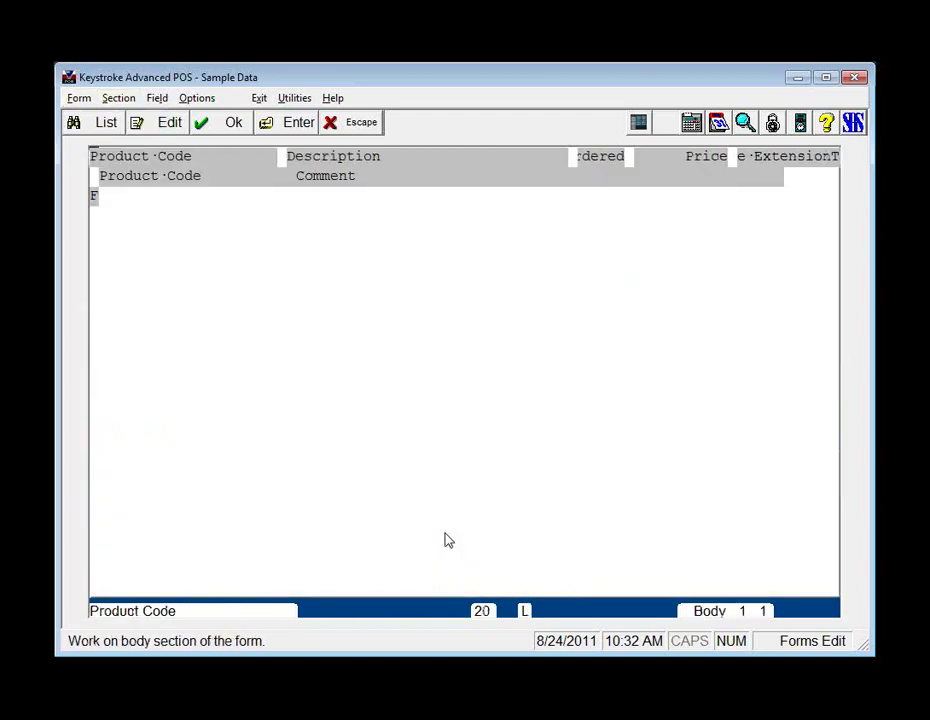
key("Tab")
key("Tab")
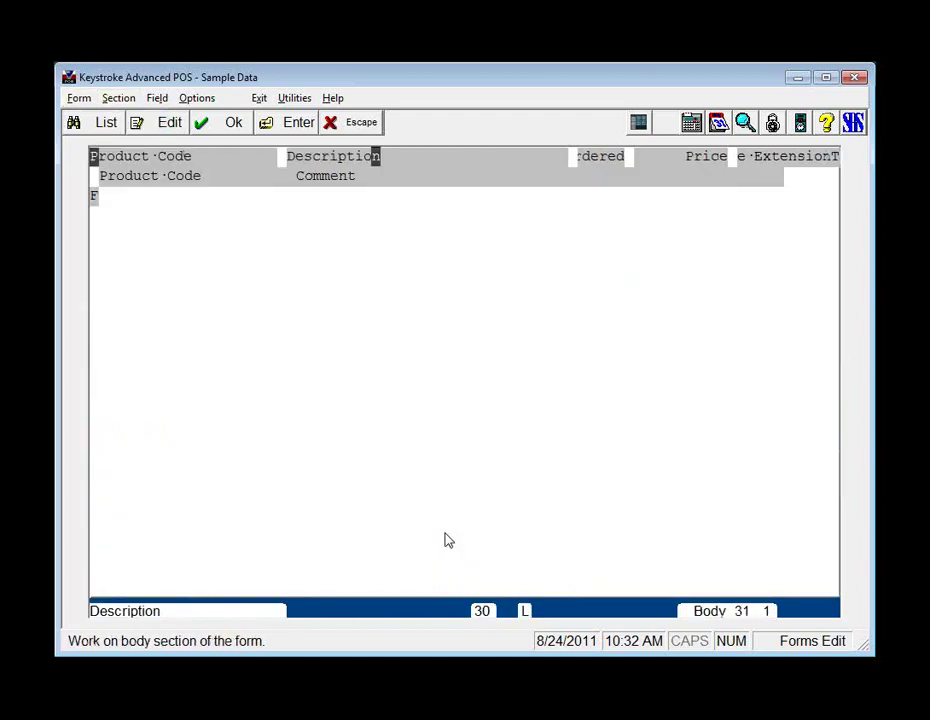
key("Down")
key("shift+Tab")
key("shift+Tab")
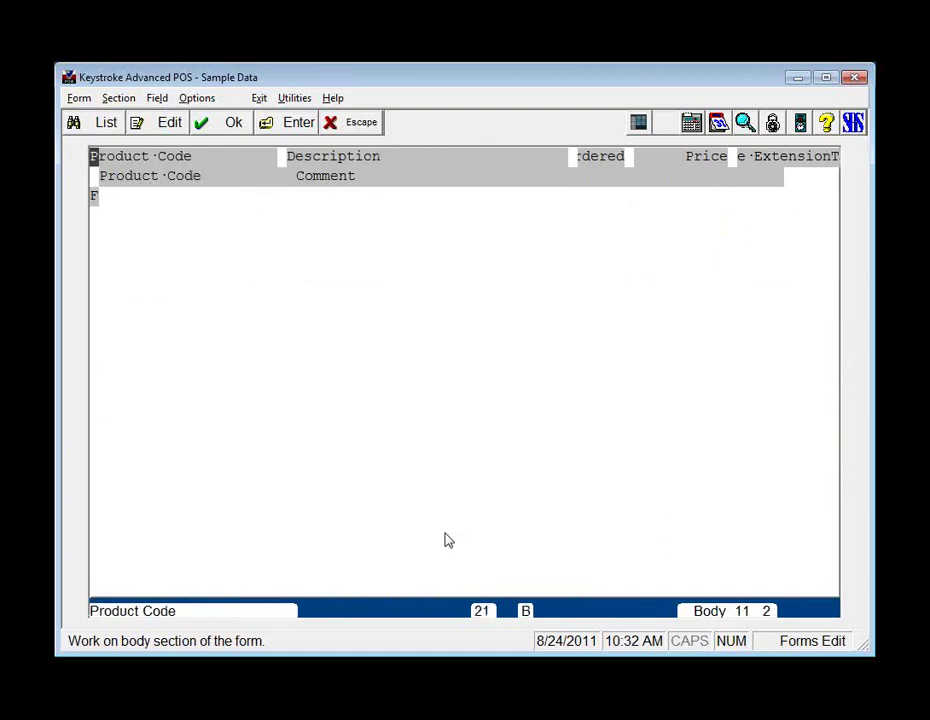
key("Return")
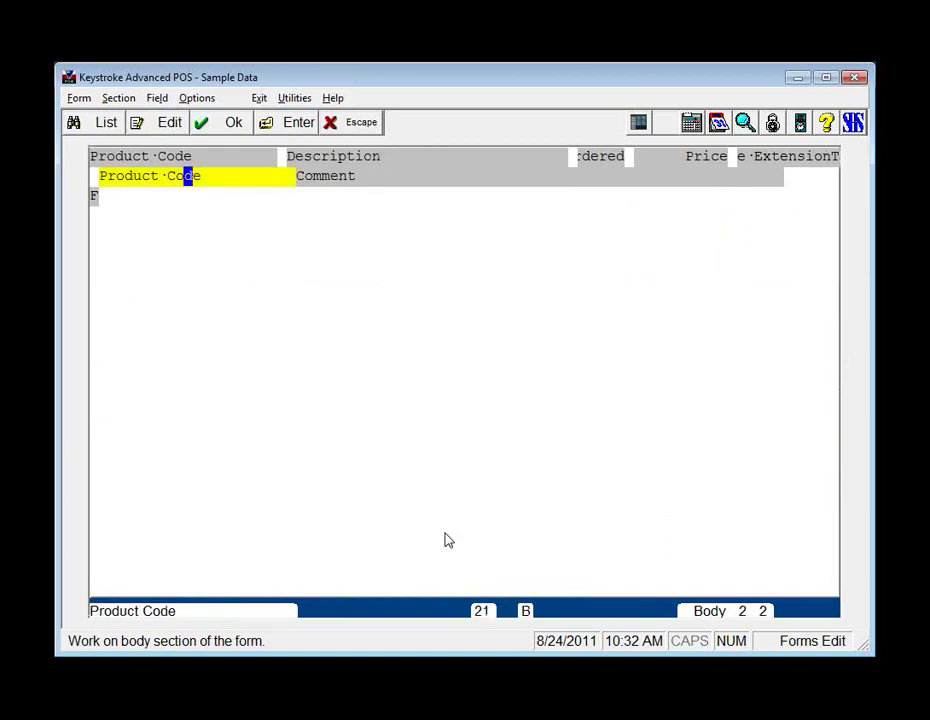
key("Return")
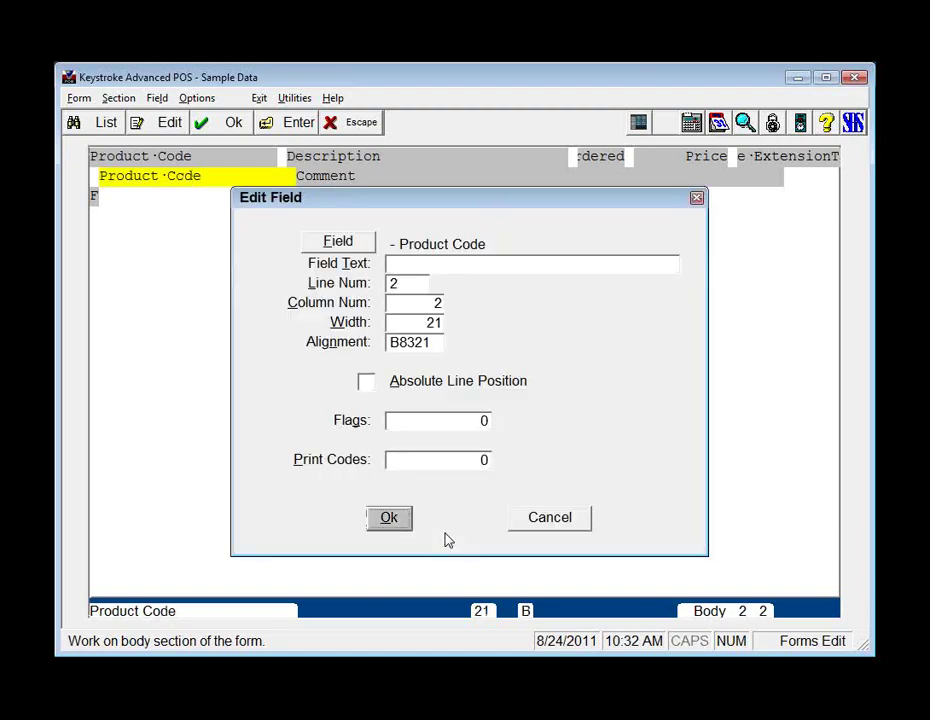
Check the barcode alignment code of the line 2 Product Code field, and close its settings
key("shift+Tab")
key("shift+Tab")
key("shift+Tab")
key("shift+Tab")
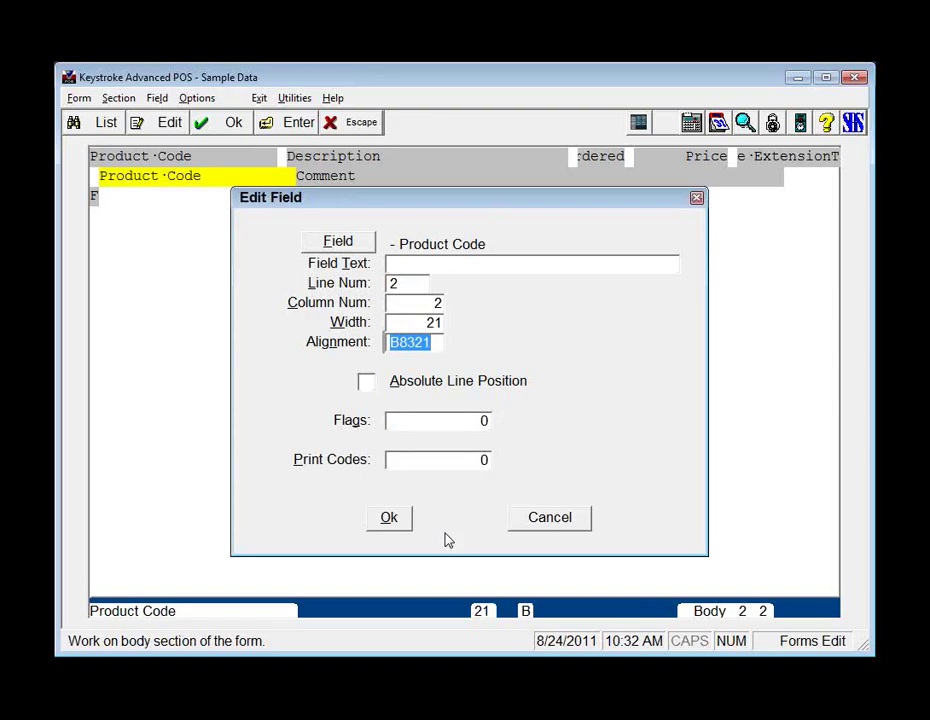
key("Escape")
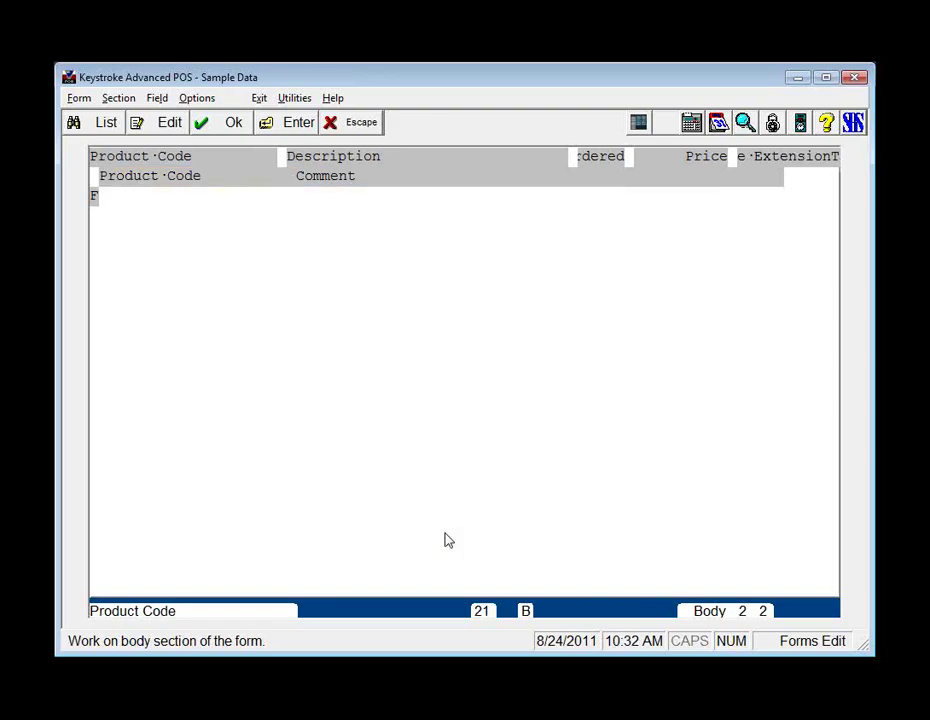
Leave the form editor for the Sales Manager and recall the Auto Part Center sales invoice
key("alt")
key("x")
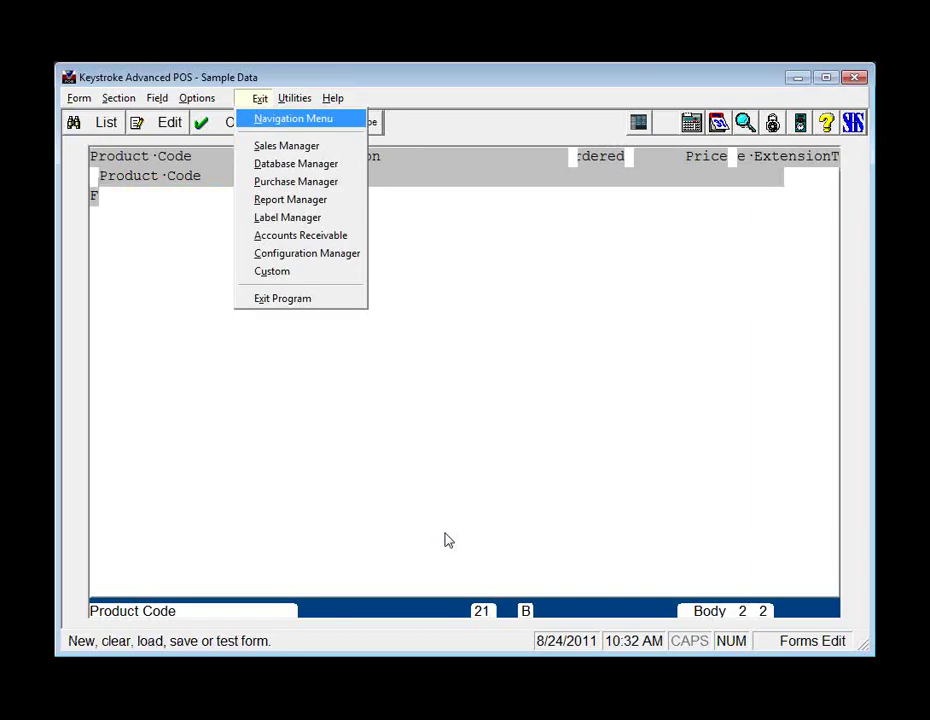
key("Return")
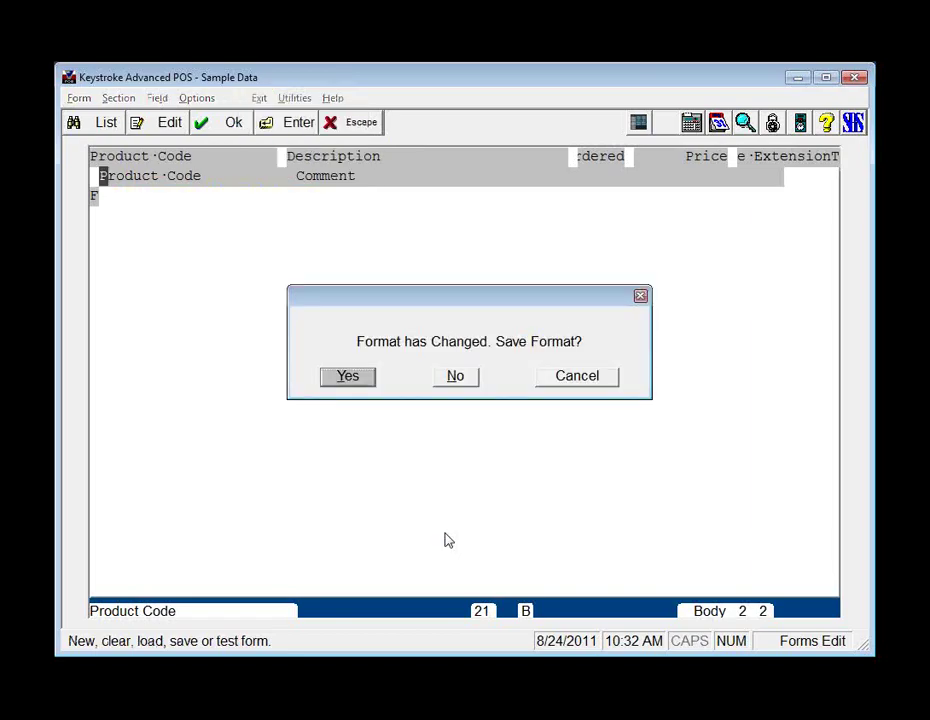
key("Return")
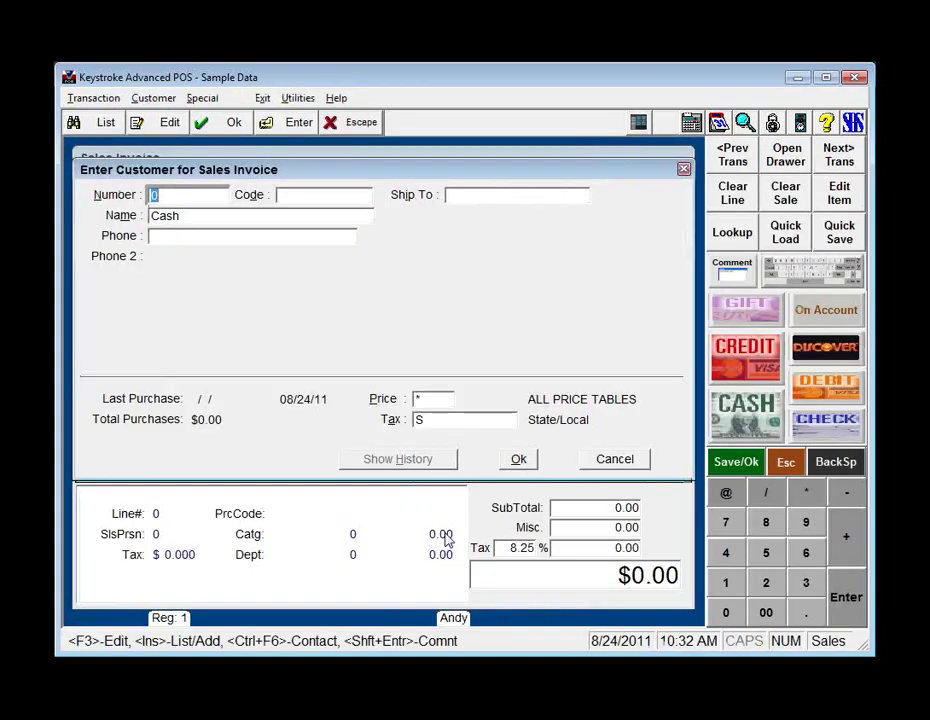
key("Up")
key("Up")
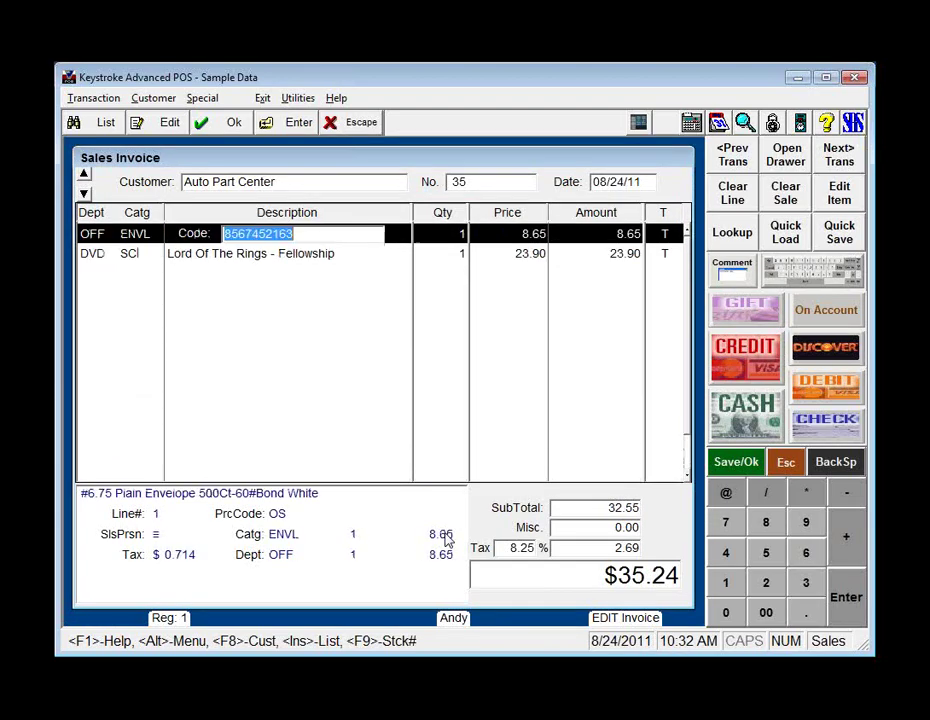
Open the print choices for completing the Auto Part Center sale, and return to the invoice
key("Down")
key("Down")
key("End")
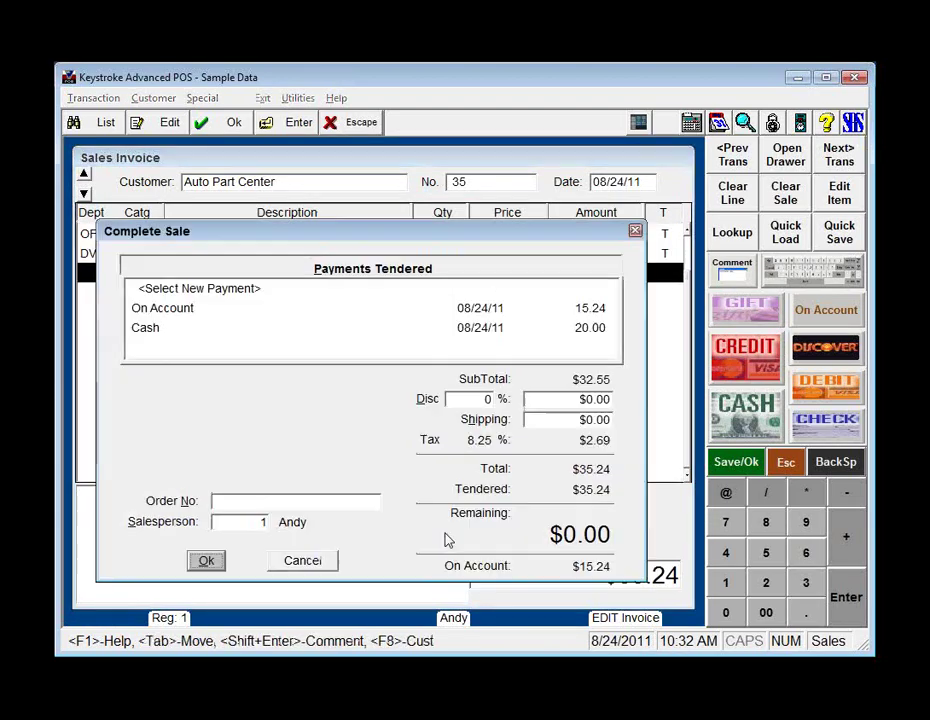
key("Return")
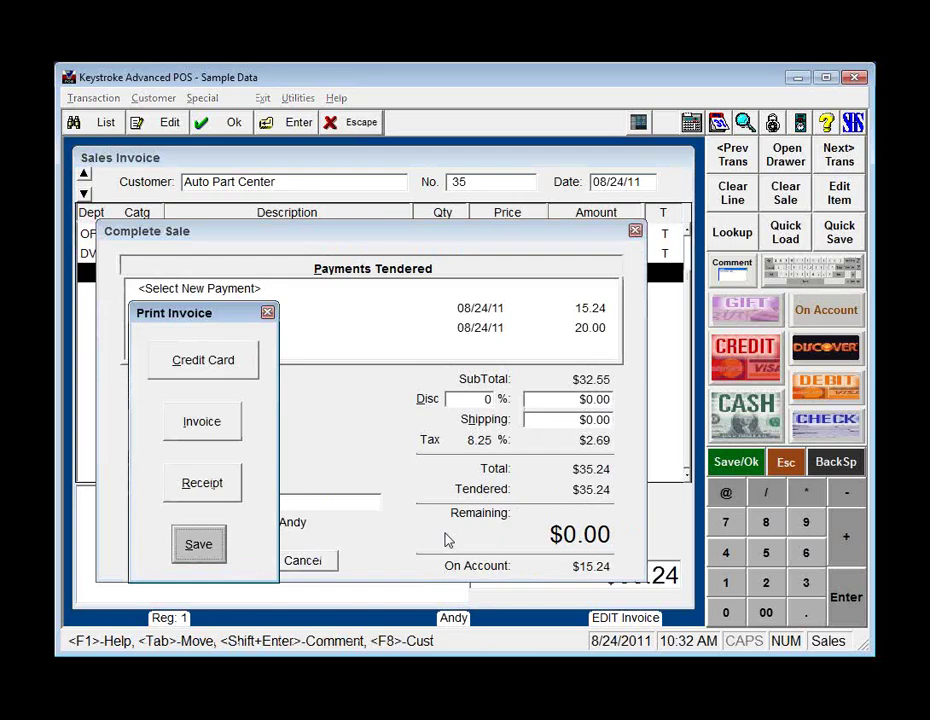
key("Return")
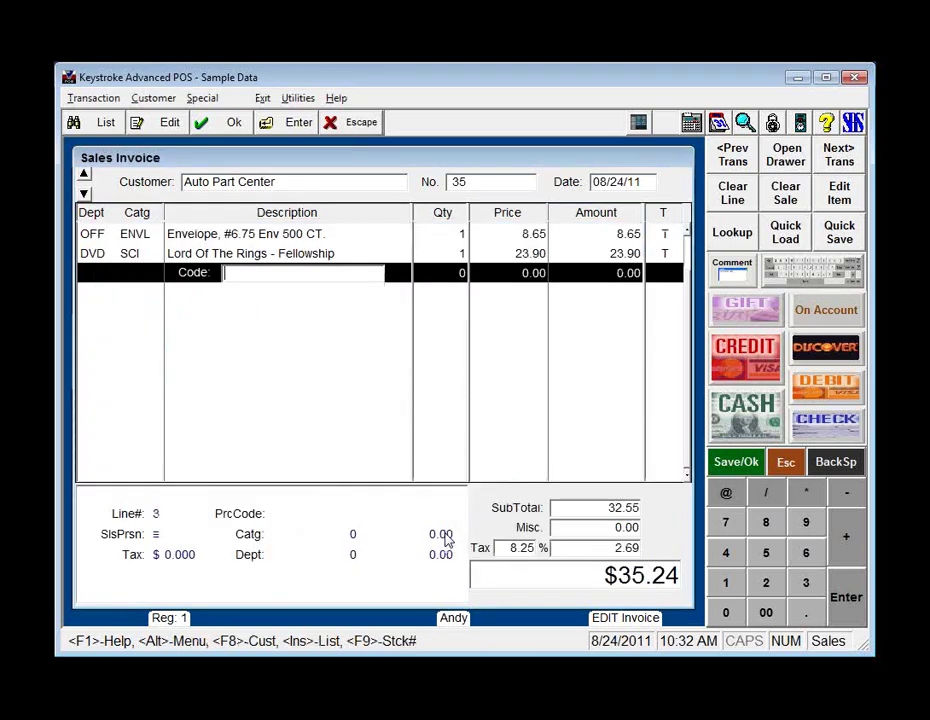
Switch to the Configuration Manager and open the list of print buttons
key("alt+x")
key("c")
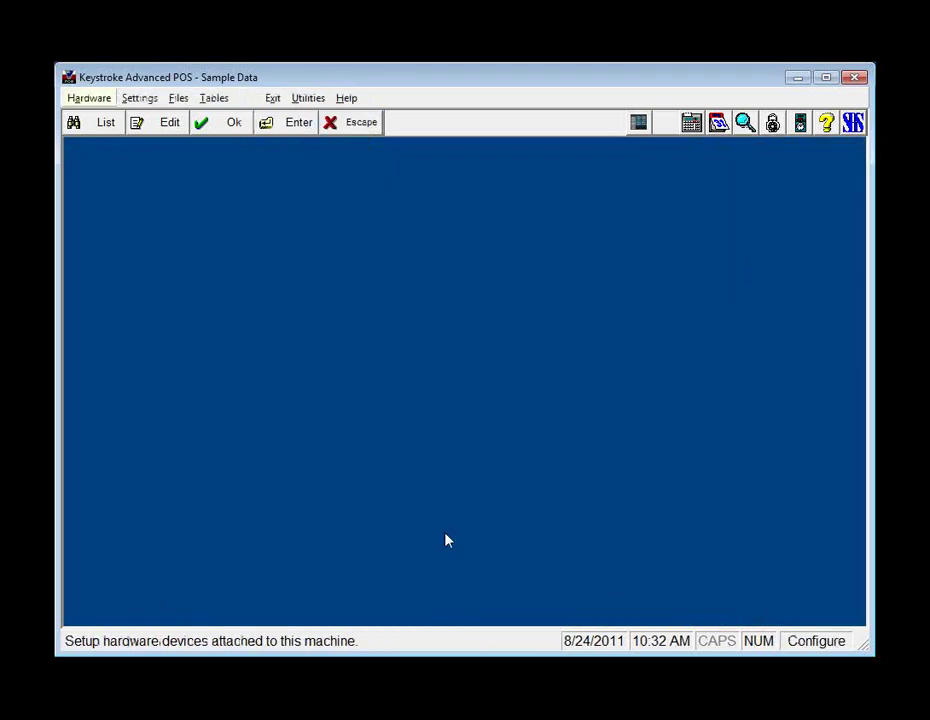
key("alt+t")
key("p")
key("Return")
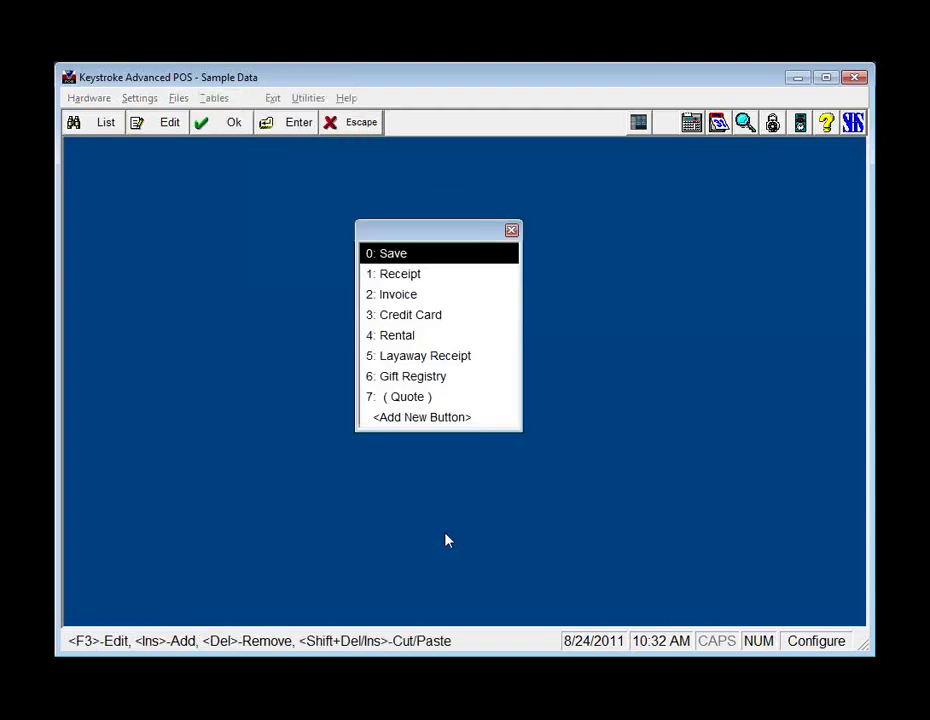
Assign the KSPLOGOB.NVC form file to the Invoice print button and accept its settings
key("Down")
key("Down")
key("Down")
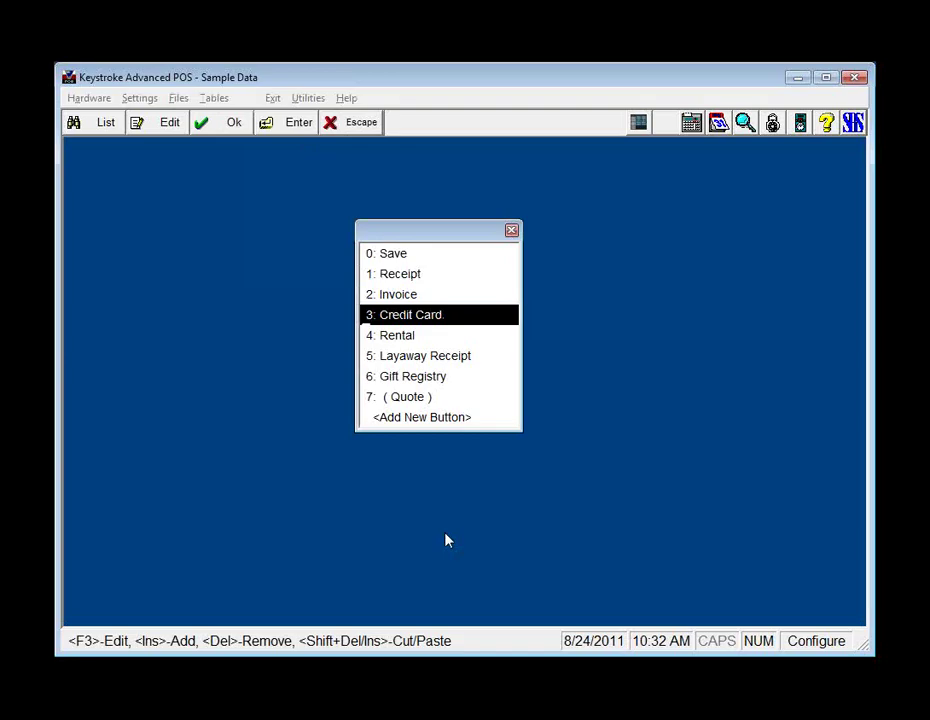
key("Up")
key("Return")
key("Return")
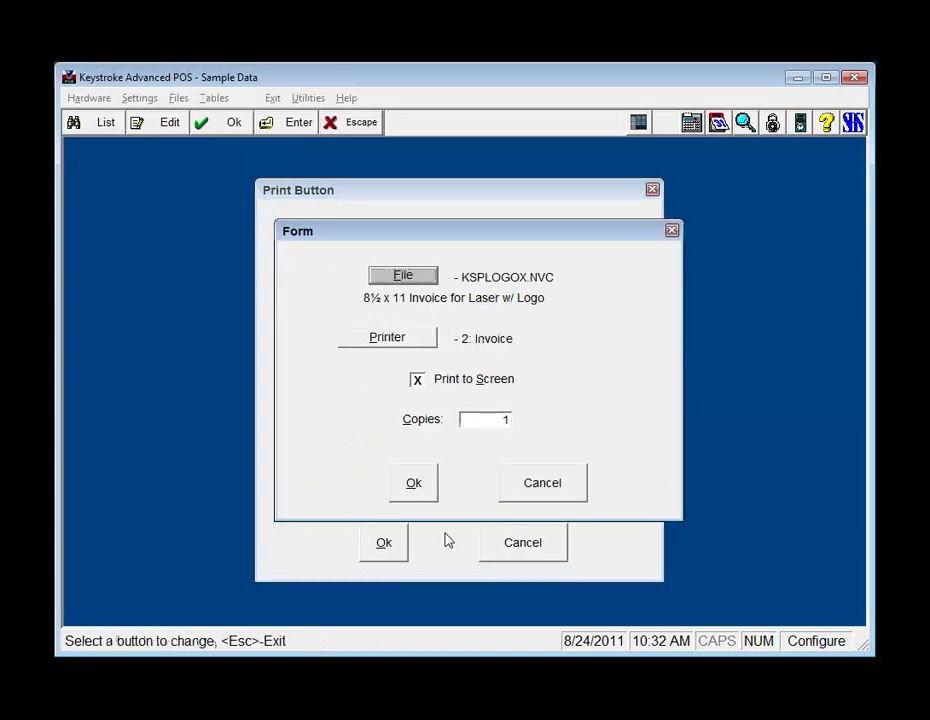
key("Return")
key("Down")
key("Up")
key("Up")
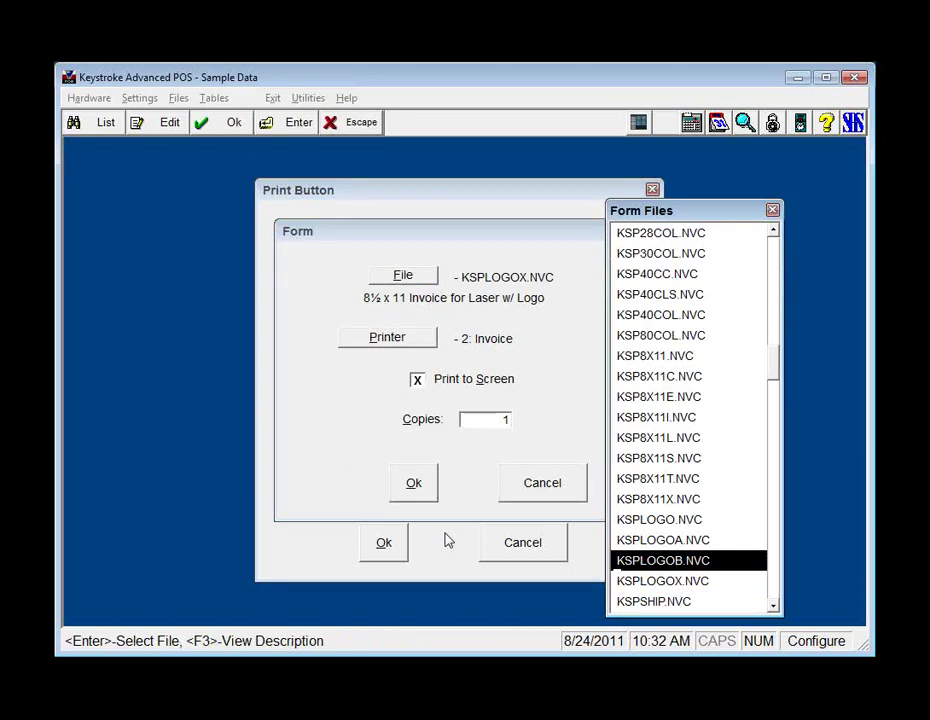
key("Return")
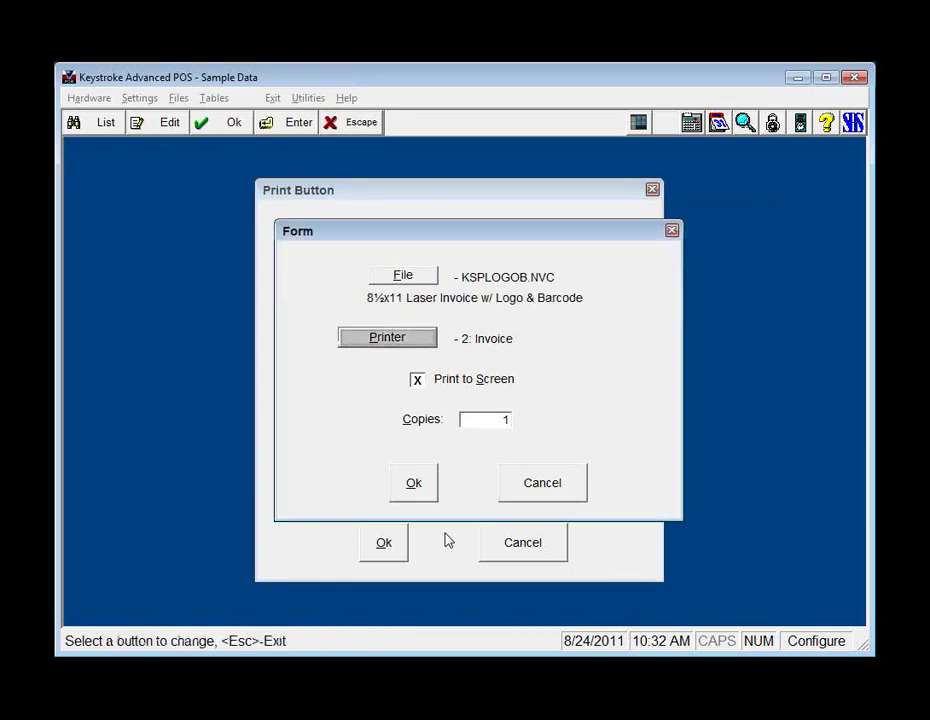
key("Escape")
key("F10")
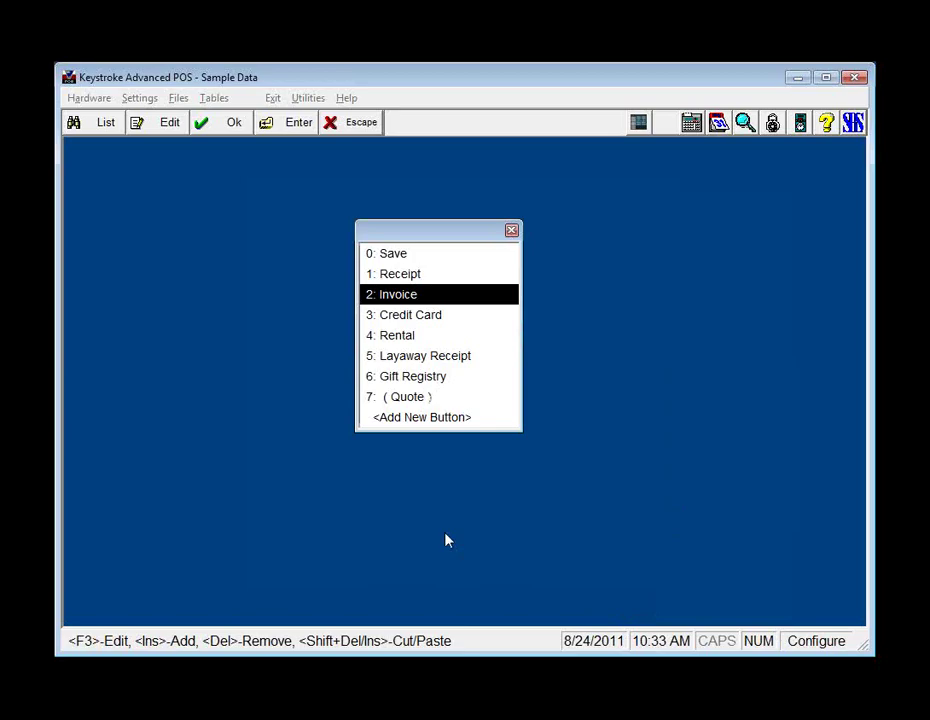
Return to the Sales Manager and recall the Auto Part Center sales invoice
key("Escape")
key("Escape")
key("Down")
key("Return")
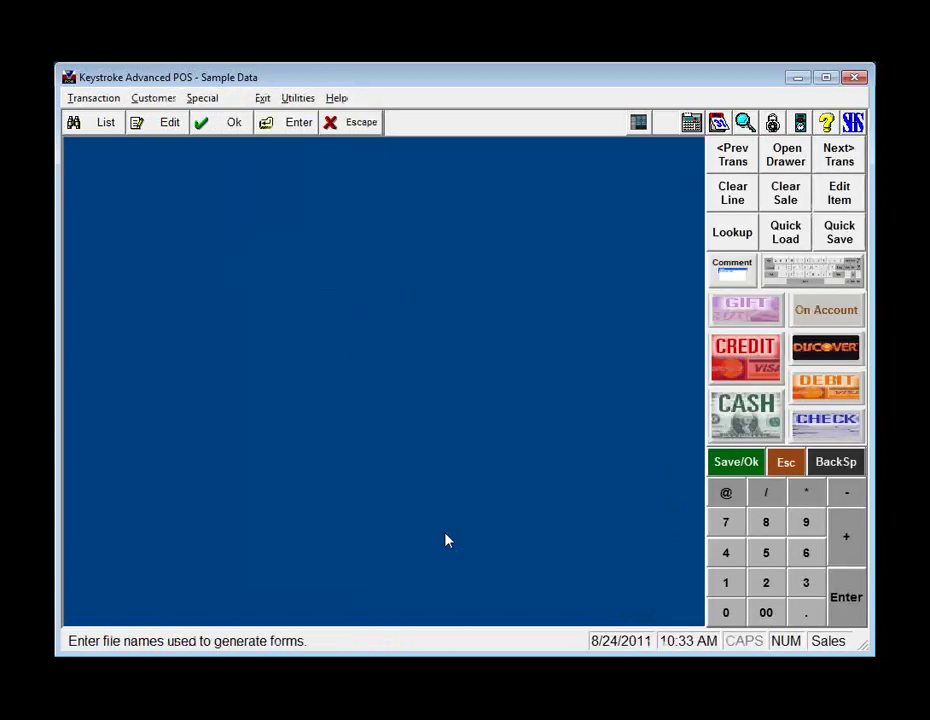
key("Page_Up")
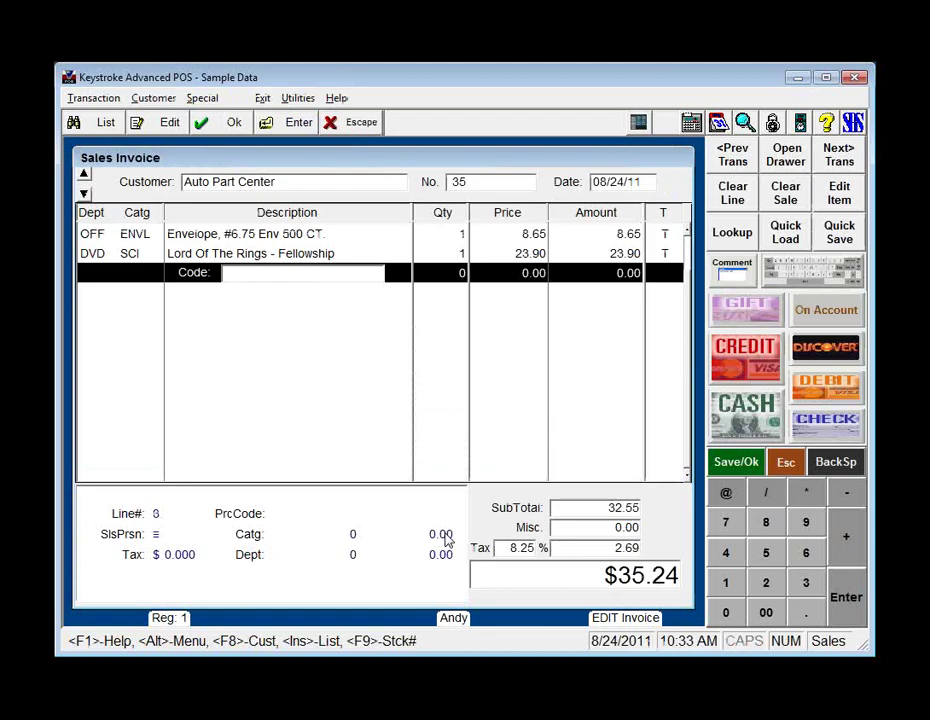
Complete the Auto Part Center sale by printing it with the Invoice print choice, and save the transaction
key("F10")
key("Return")
key("Up")
key("Up")
key("Return")
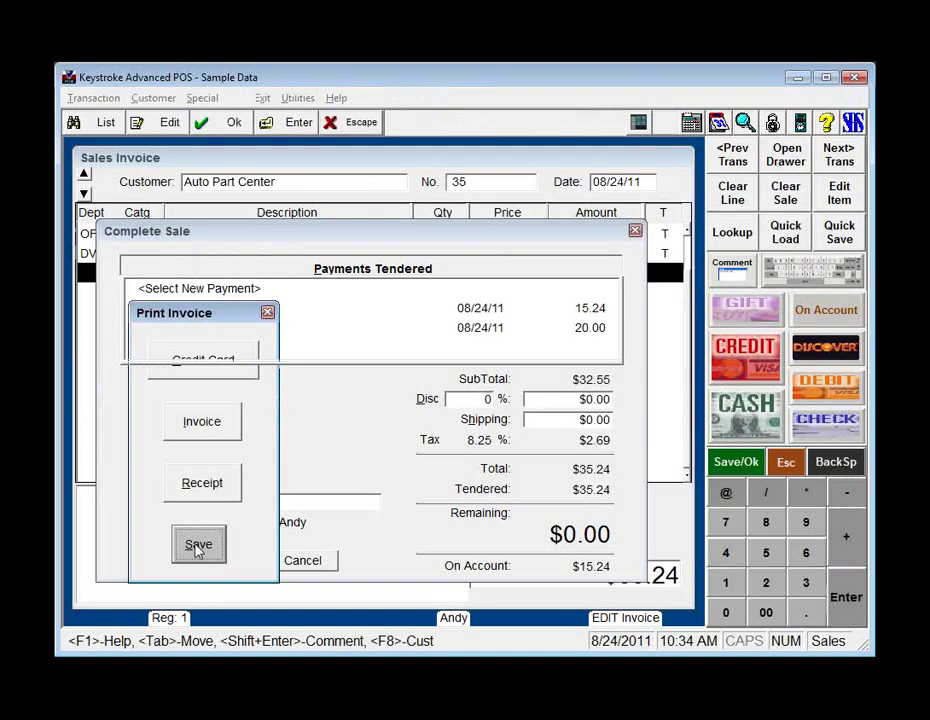
left_click(199, 546)
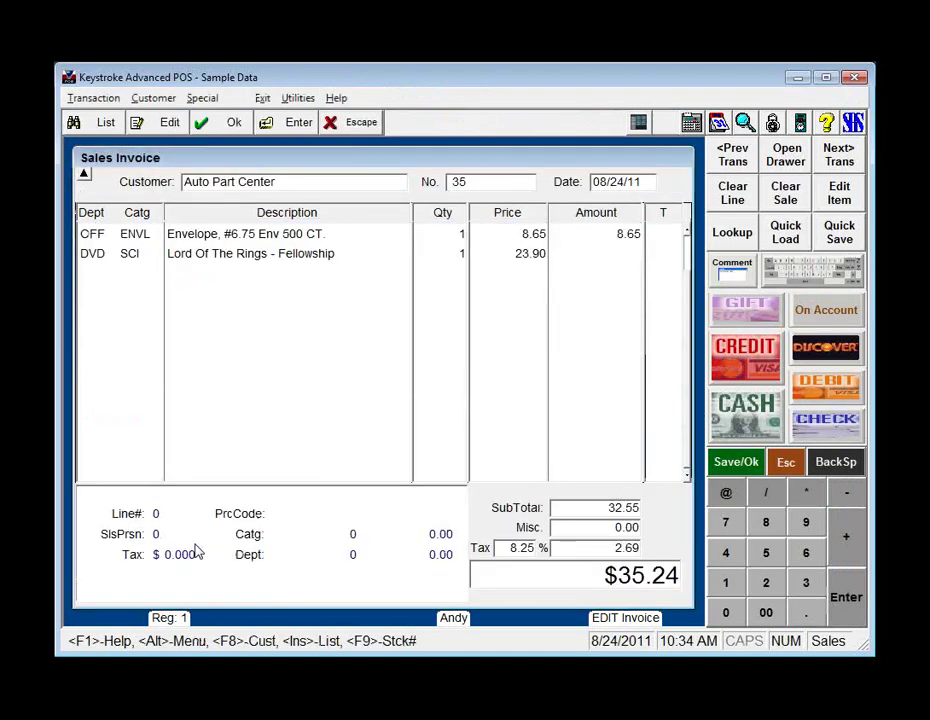
Switch to the Forms Editor custom module and bring up the choice of form type
key("alt+x")
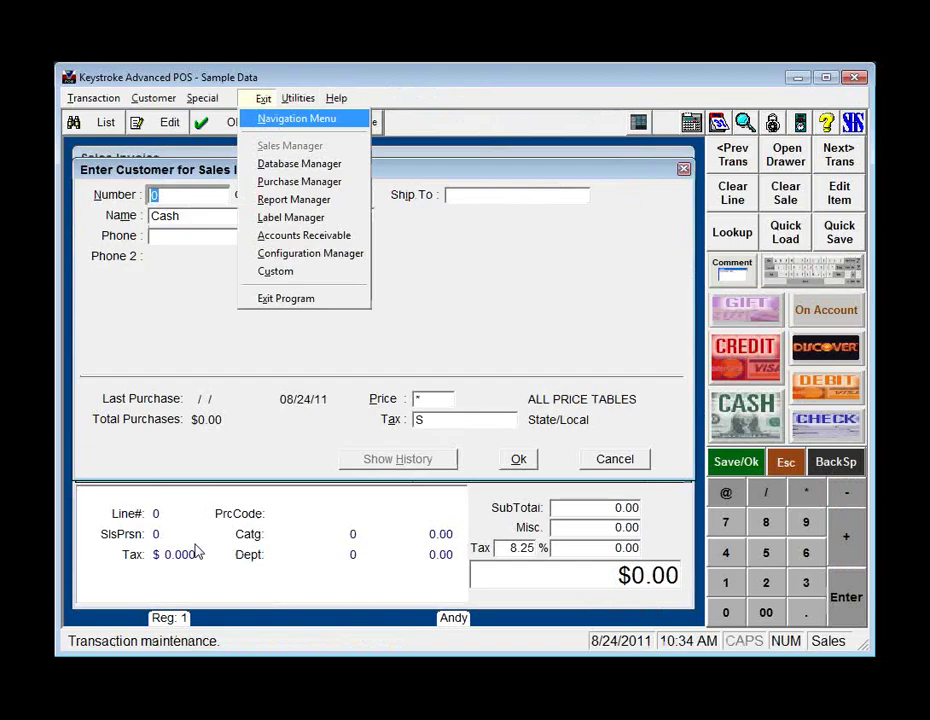
key("c")
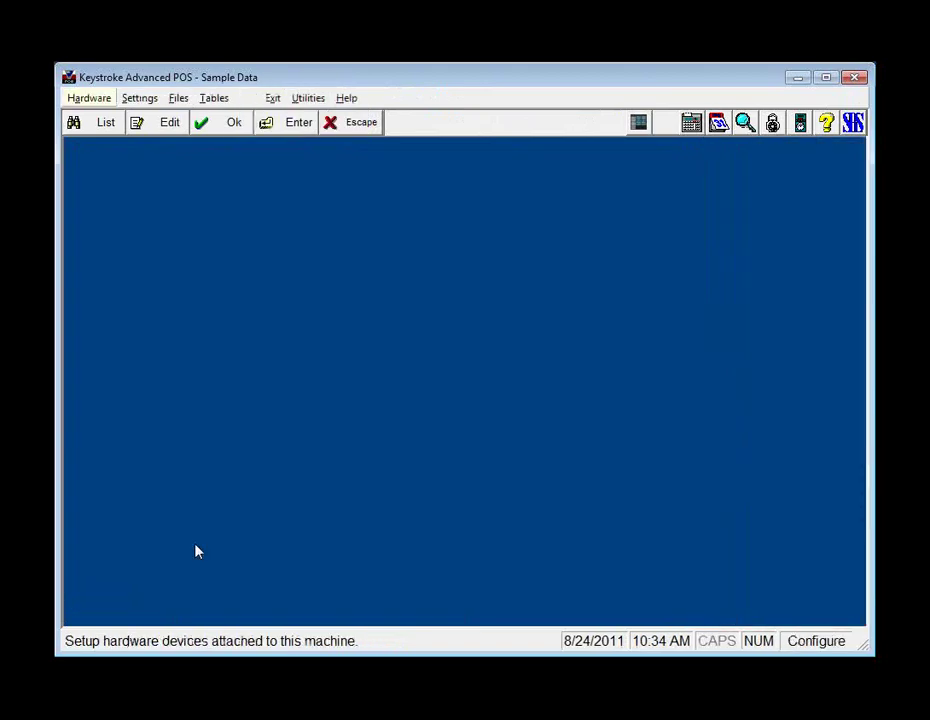
key("alt+x")
key("u")
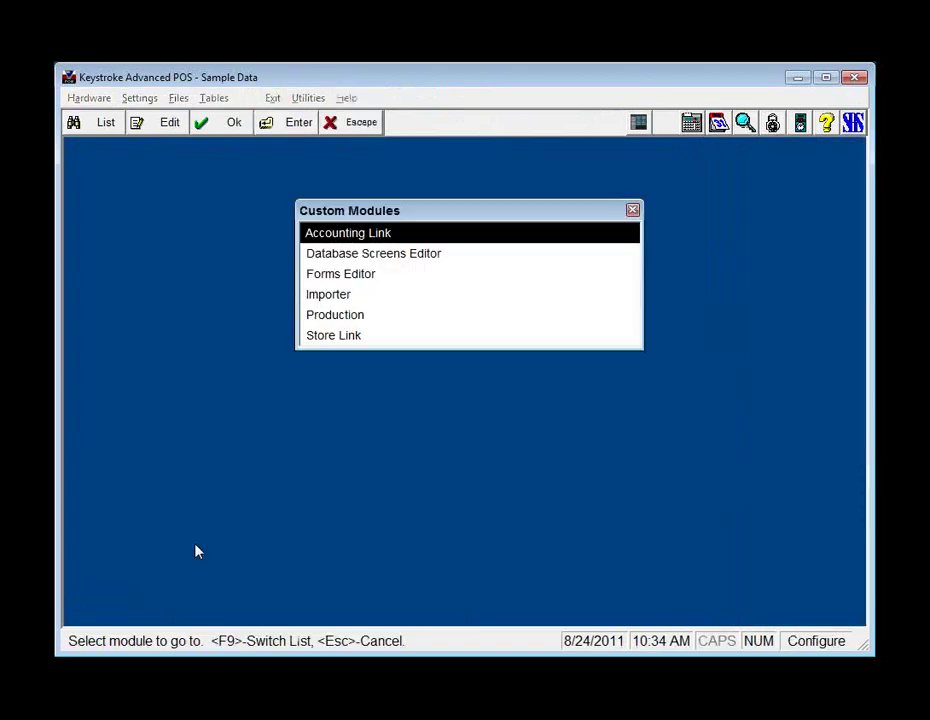
key("f")
key("Return")
key("Return")
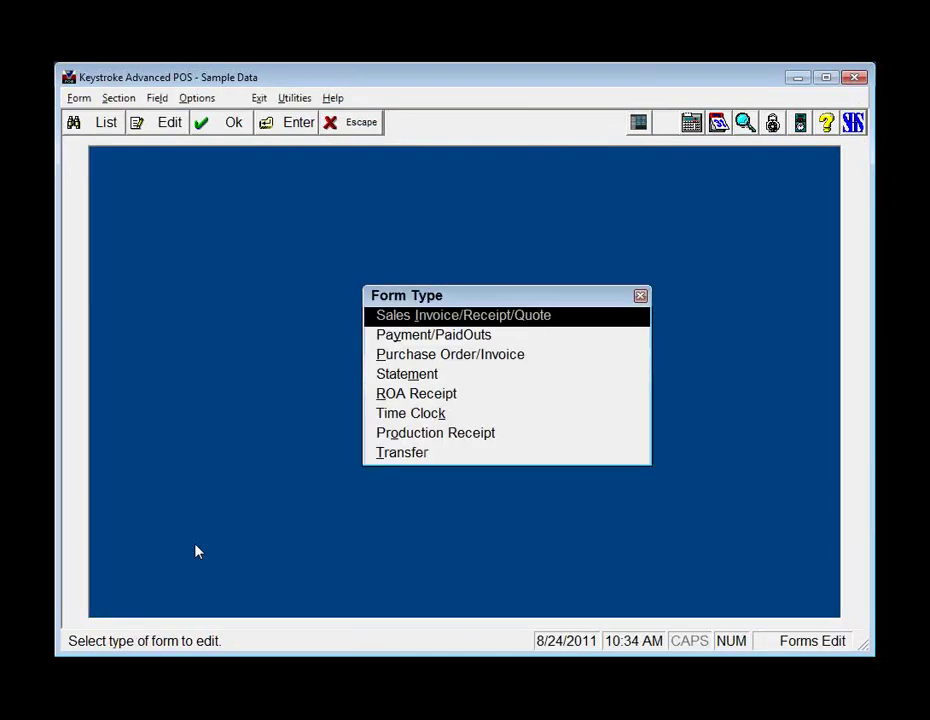
Load the STARTAXF.NVC form from the Sales Invoice/Receipt/Quote forms
key("Return")
key("s")
key("Page_Down")
key("Page_Down")
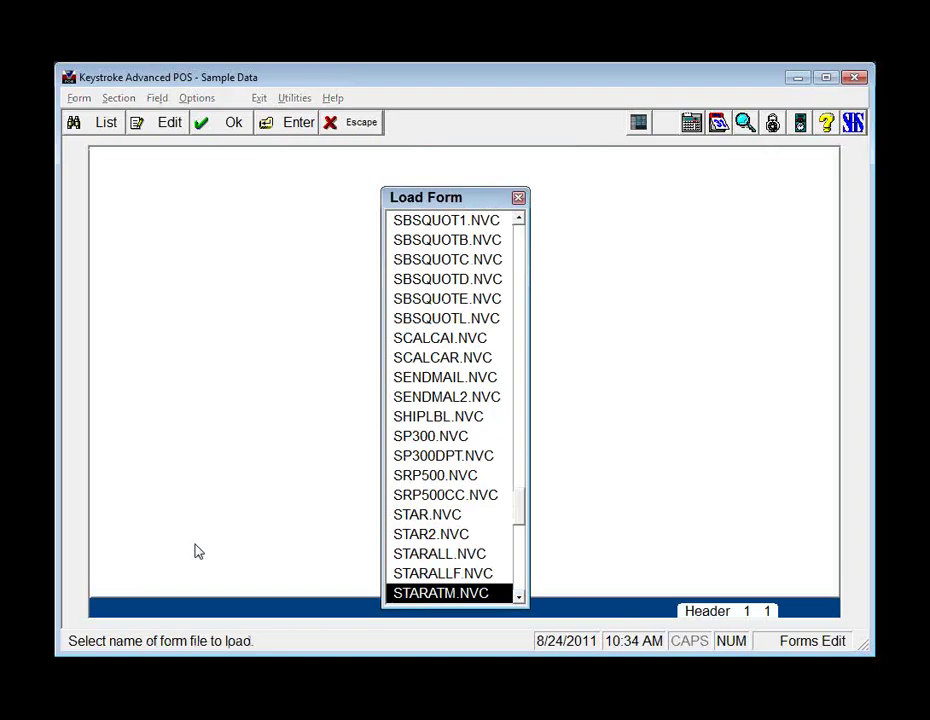
key("Page_Down")
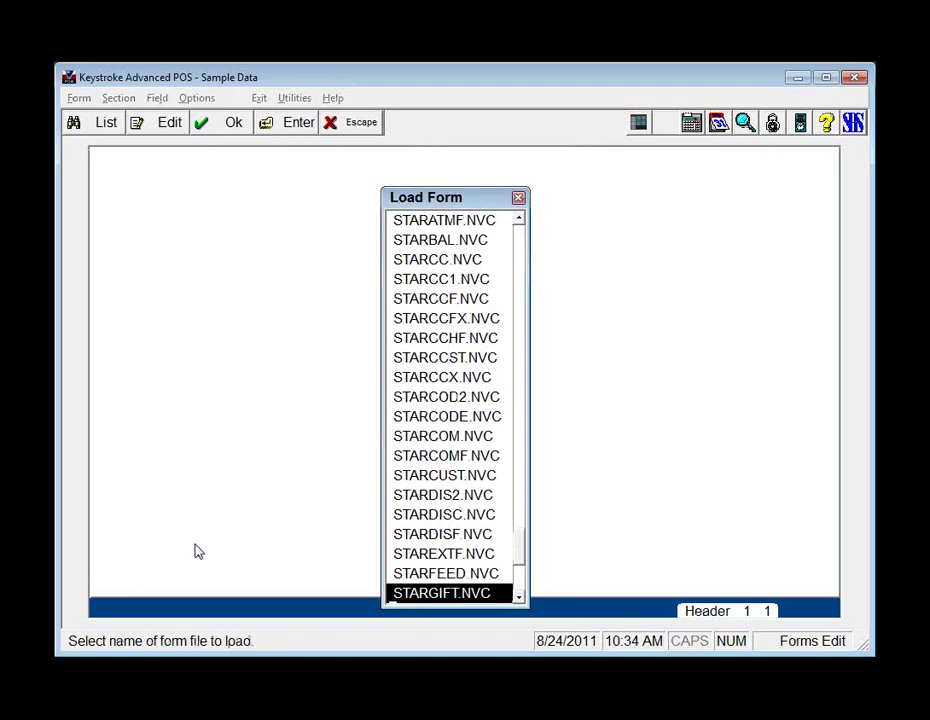
key("Down")
key("Down")
key("Page_Down")
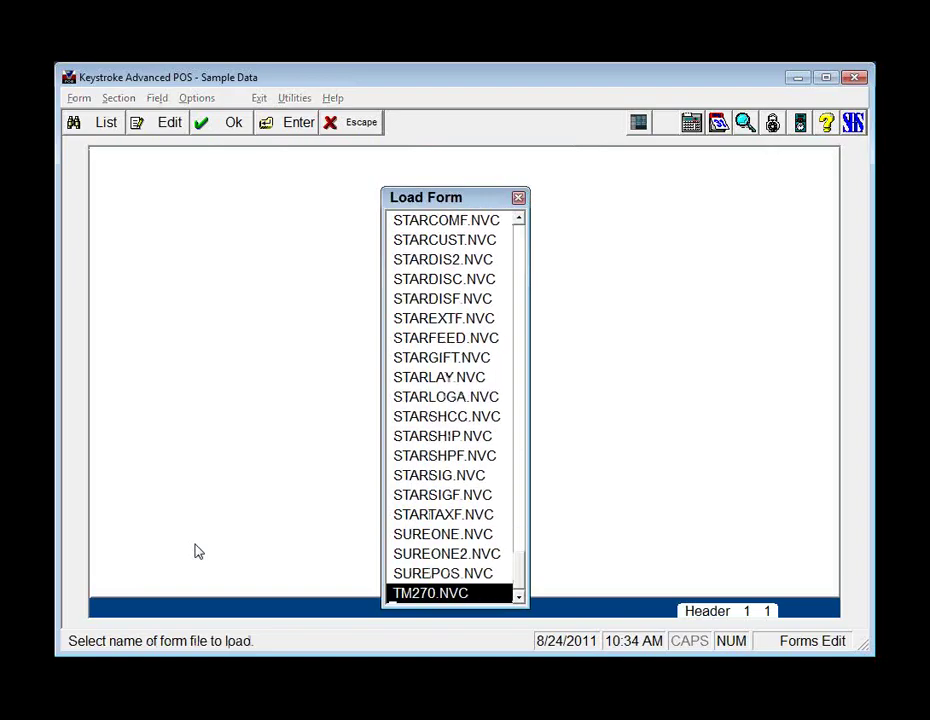
key("Up")
key("Up")
key("Up")
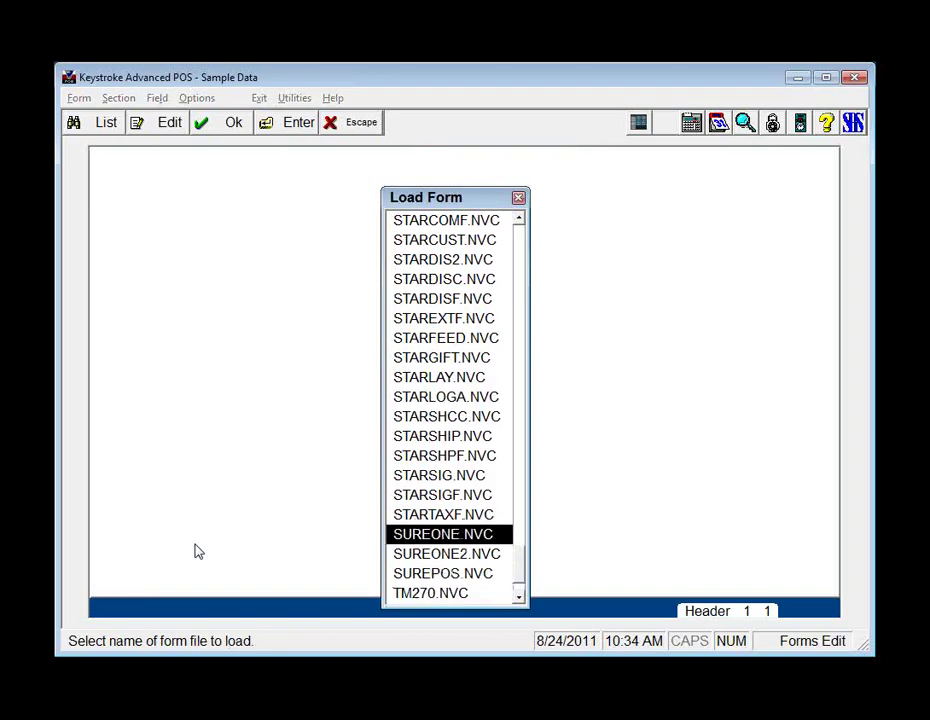
key("Up")
key("Up")
key("Up")
key("Up")
key("Up")
key("Up")
key("Up")
key("Up")
key("Up")
key("Up")
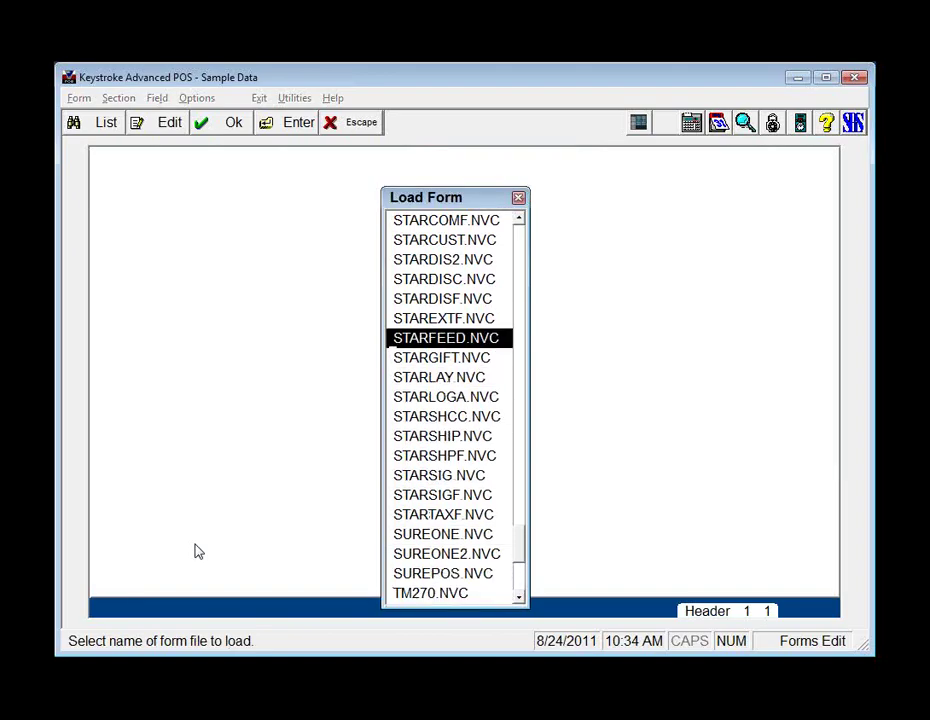
key("Down")
key("Down")
key("Down")
key("Down")
key("Down")
key("Down")
key("Down")
key("Down")
key("Down")
key("Return")
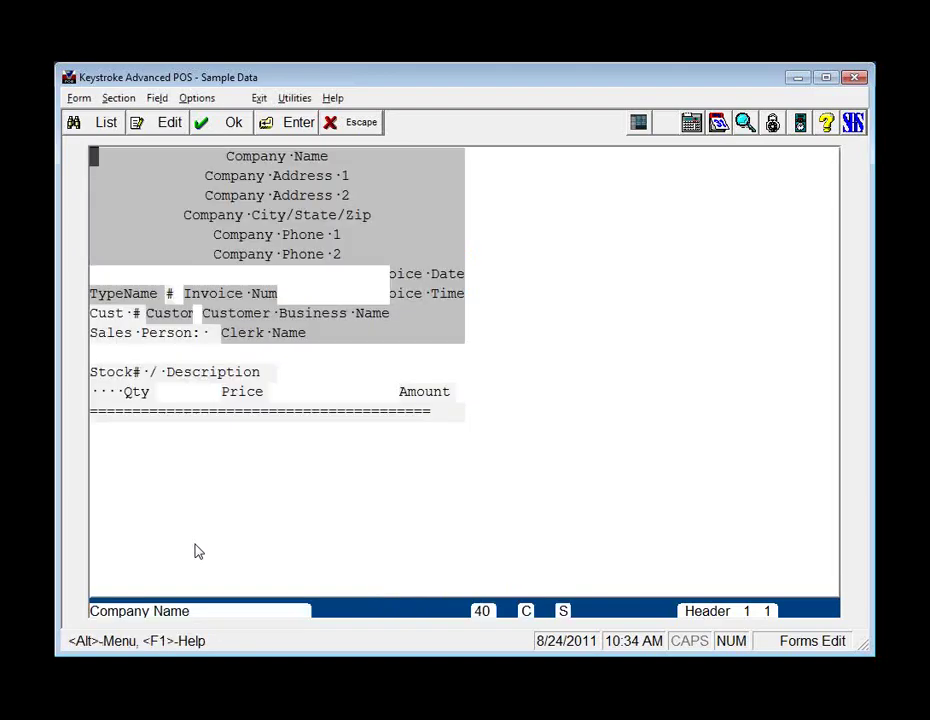
Switch to the Summary section of the loaded form
key("alt")
key("s")
key("Down")
key("Down")
key("Return")
Check the field flags of the Tax Loop - District Name field on line 18, and close its settings
key("Down")
key("Down")
key("Down")
key("Down")
key("Down")
key("Down")
key("Down")
key("Down")
key("Down")
key("Down")
key("Down")
key("Down")
key("Down")
key("Down")
key("Down")
key("Down")
key("Down")
key("Down")
key("Up")
key("Right")
key("Right")
key("Right")
key("Right")
key("Right")
key("Right")
key("Right")
key("Right")
key("Right")
key("Right")
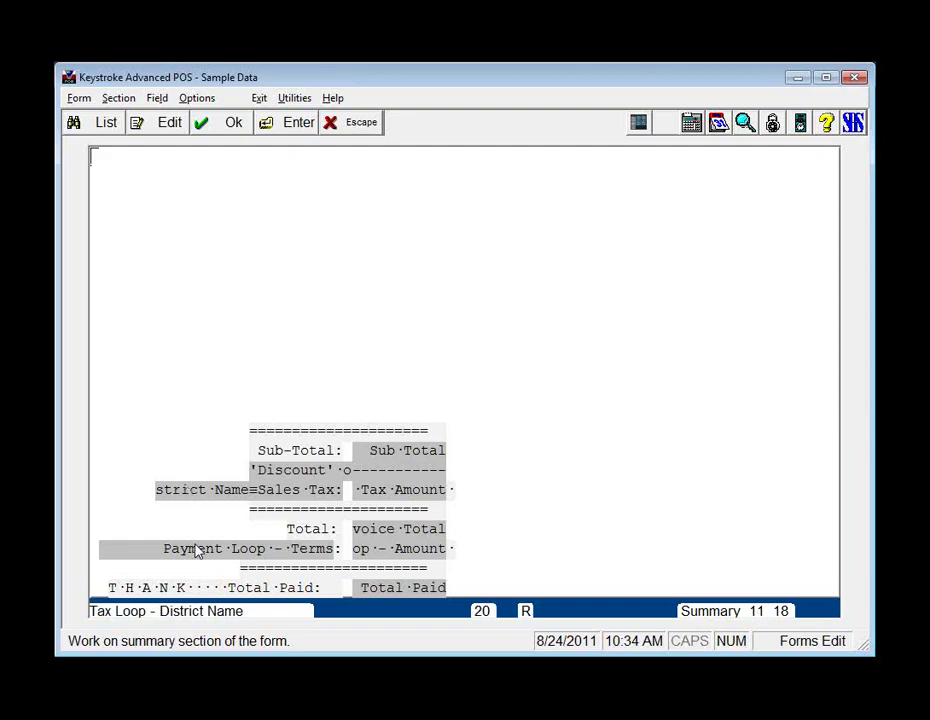
key("Left")
key("Left")
key("Left")
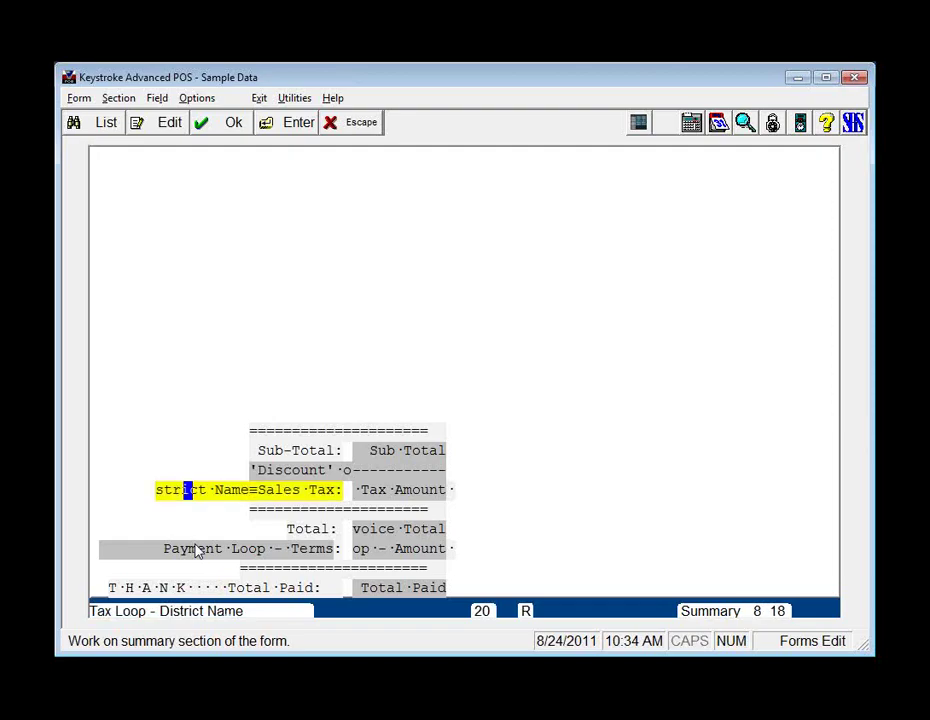
key("Return")
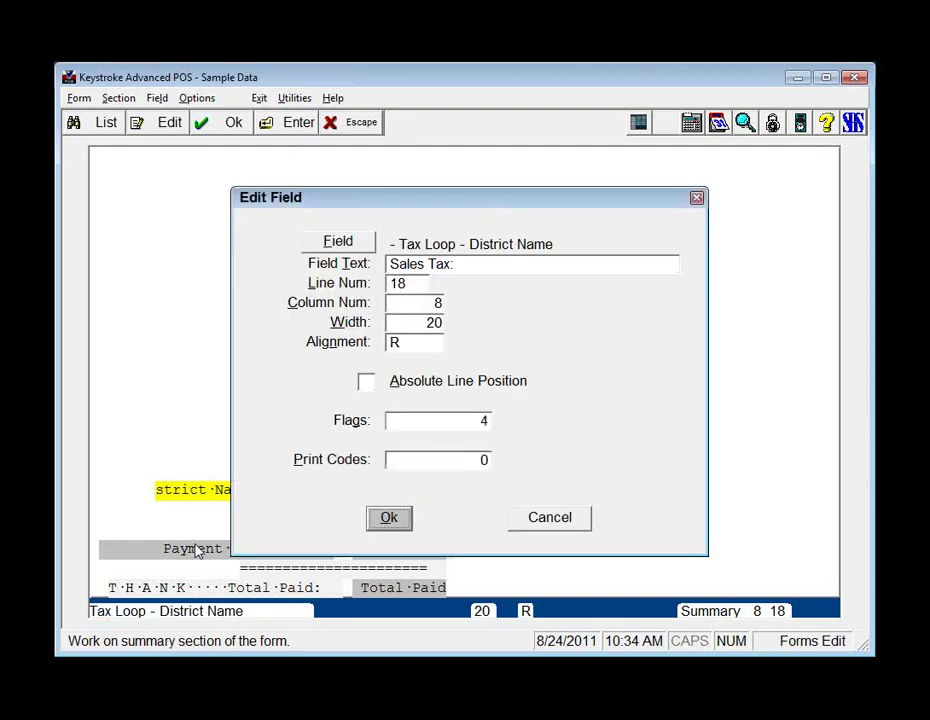
key("Up")
key("Up")
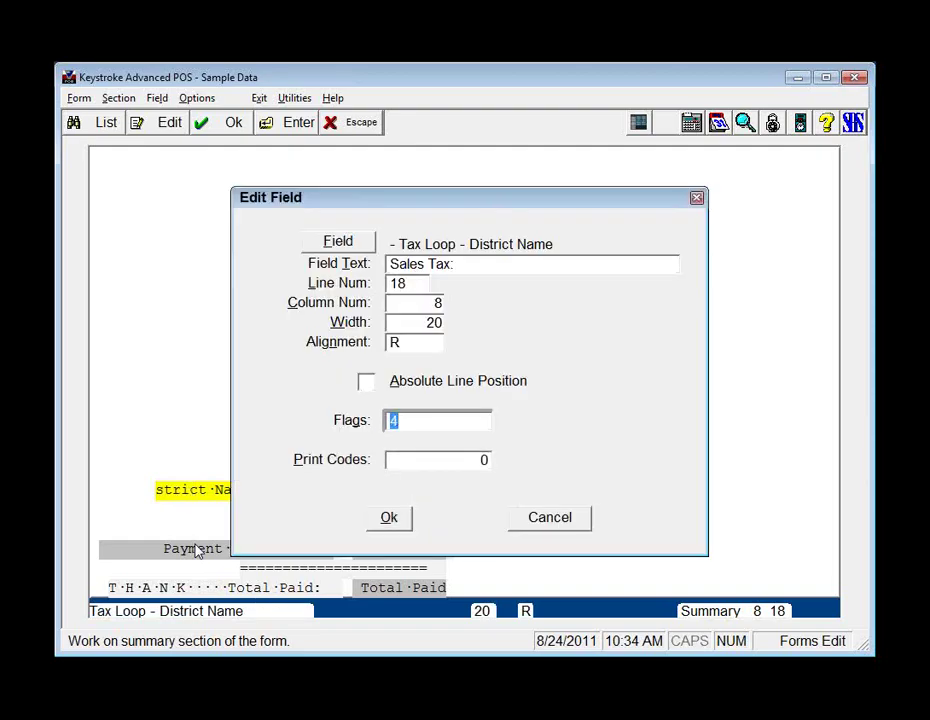
key("F2")
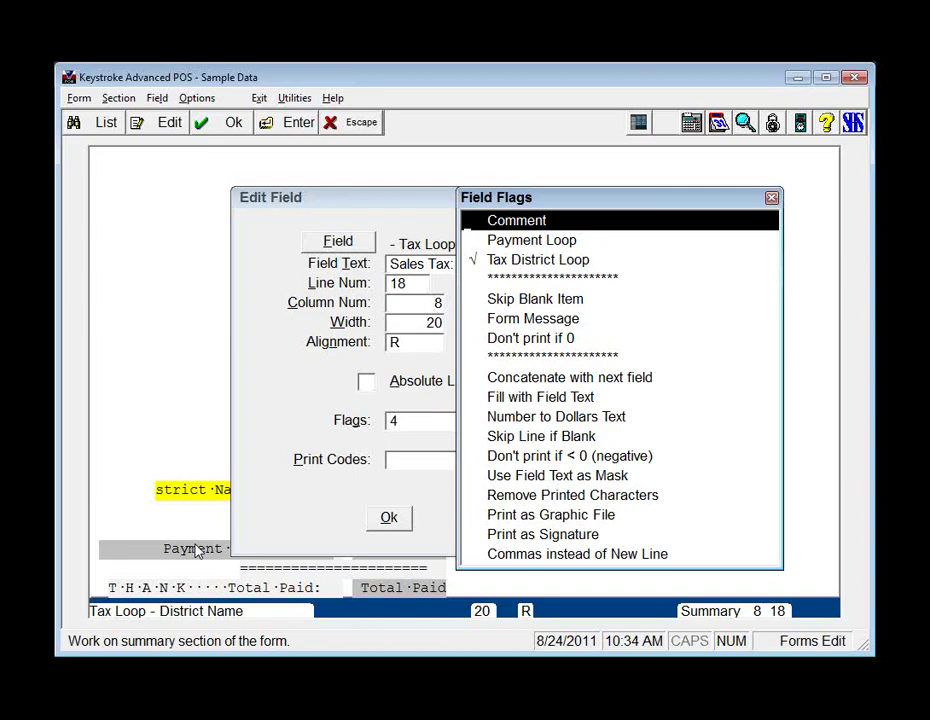
key("Escape")
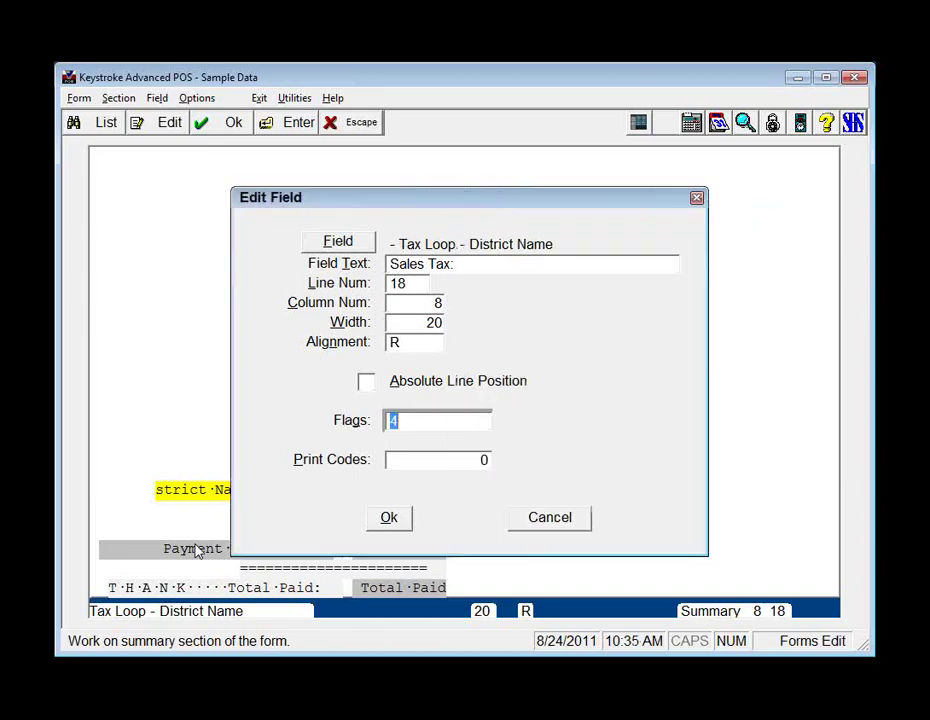
key("Return")
Check the field flags of the Tax Loop - Tax Amount field on line 18, and close its settings
key("Tab")
key("Tab")
key("Right")
key("Right")
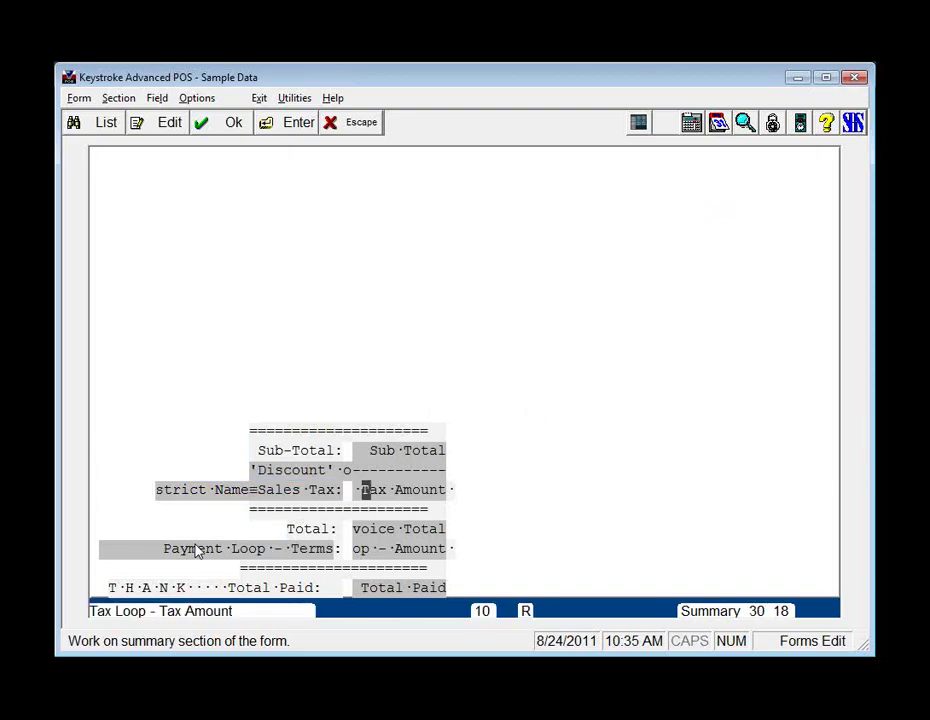
key("Left")
key("Return")
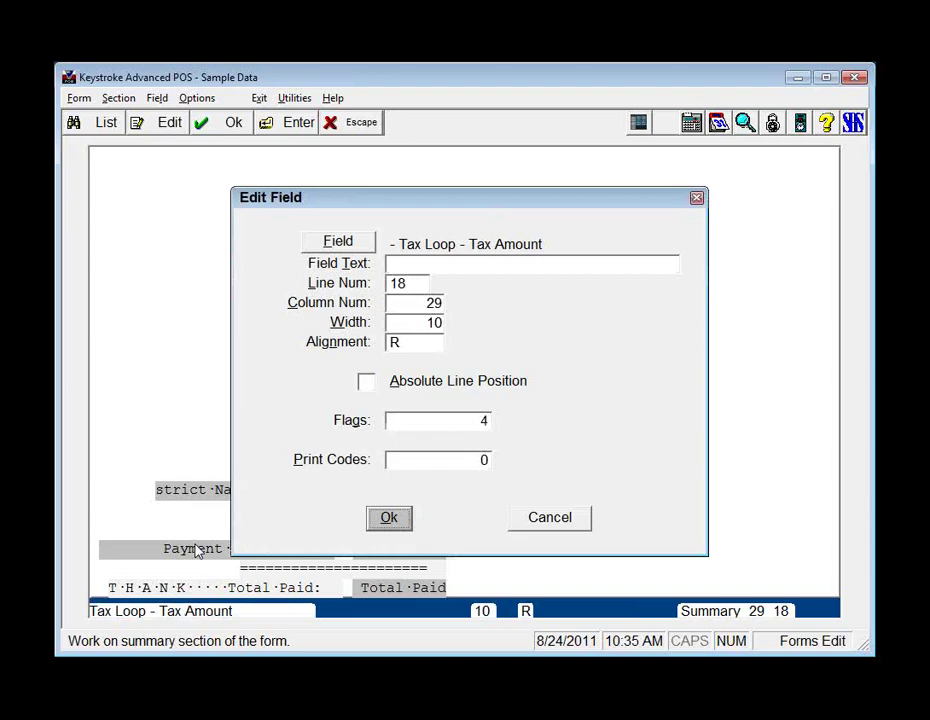
key("alt+g")
key("F2")
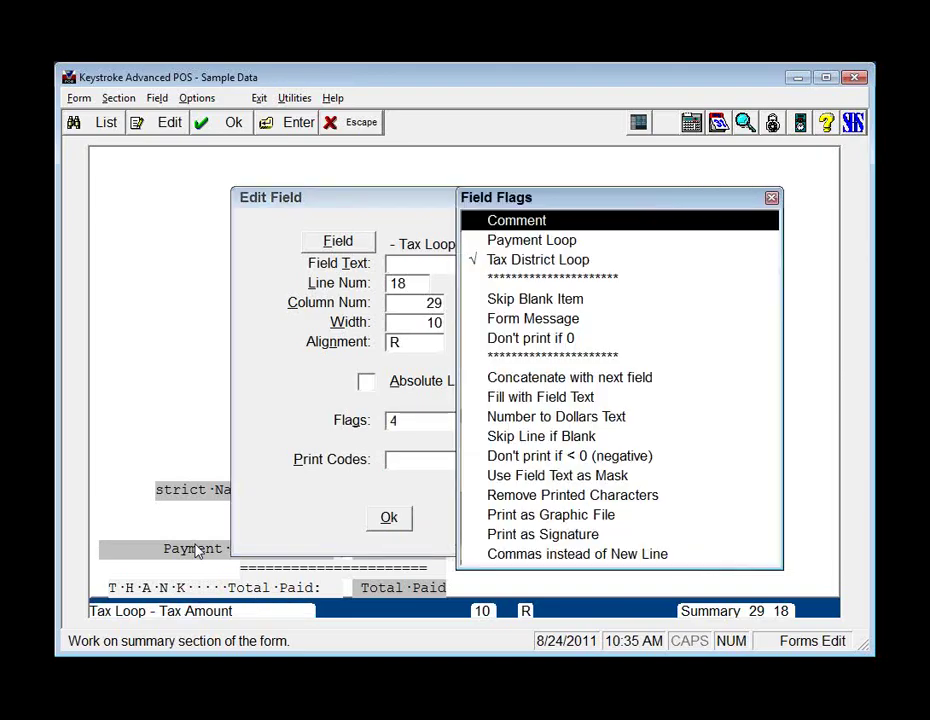
key("Escape")
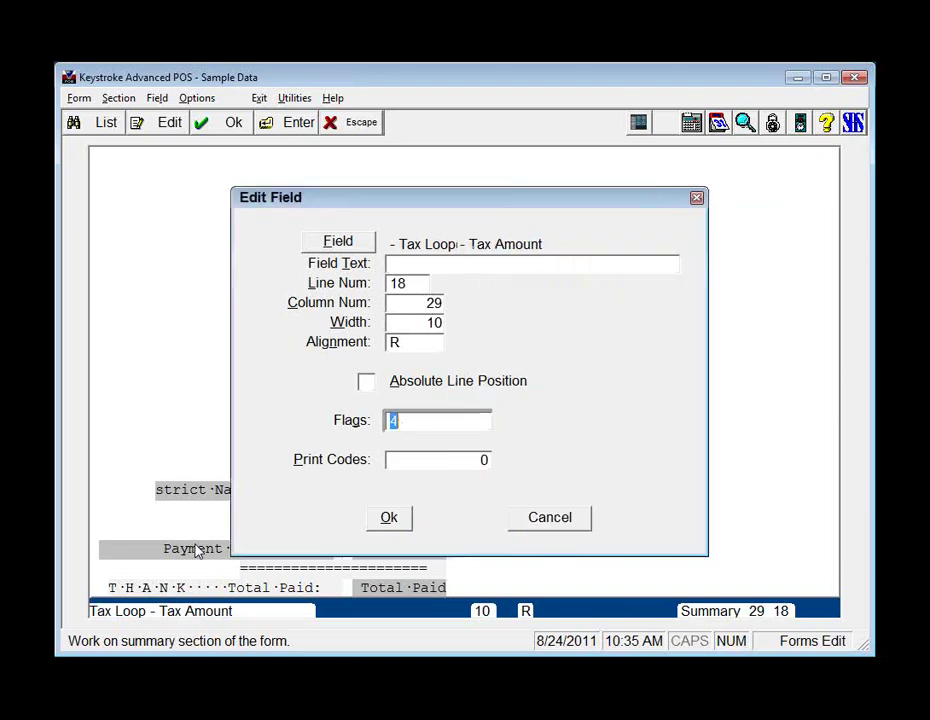
key("Escape")
key("Escape")
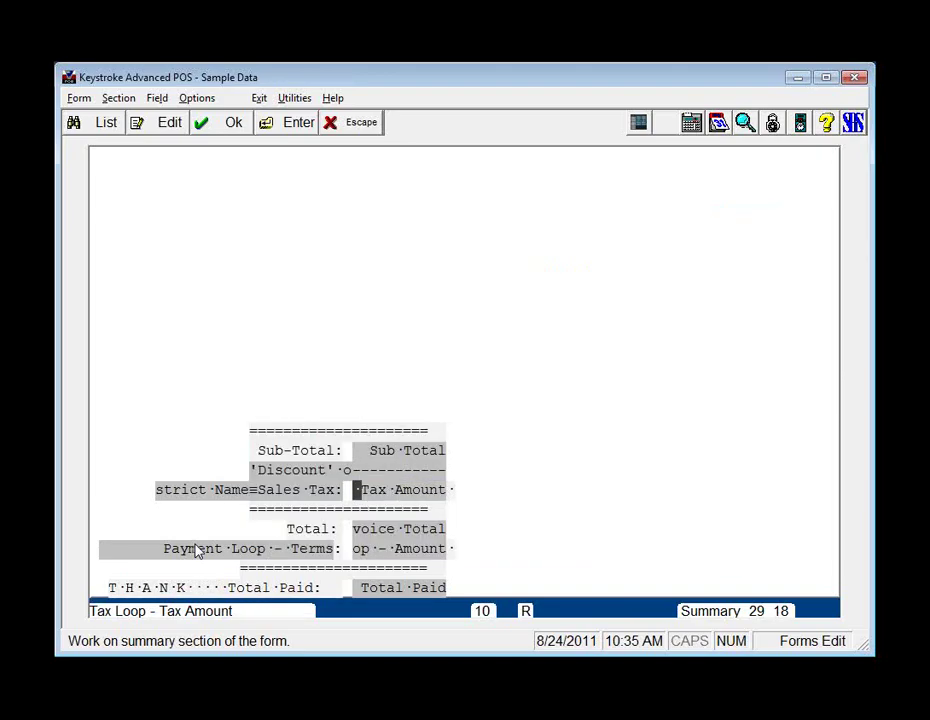
Check the field flags of the blank one-character field at column 39 of line 18, and close its settings
key("Right")
key("Right")
key("Left")
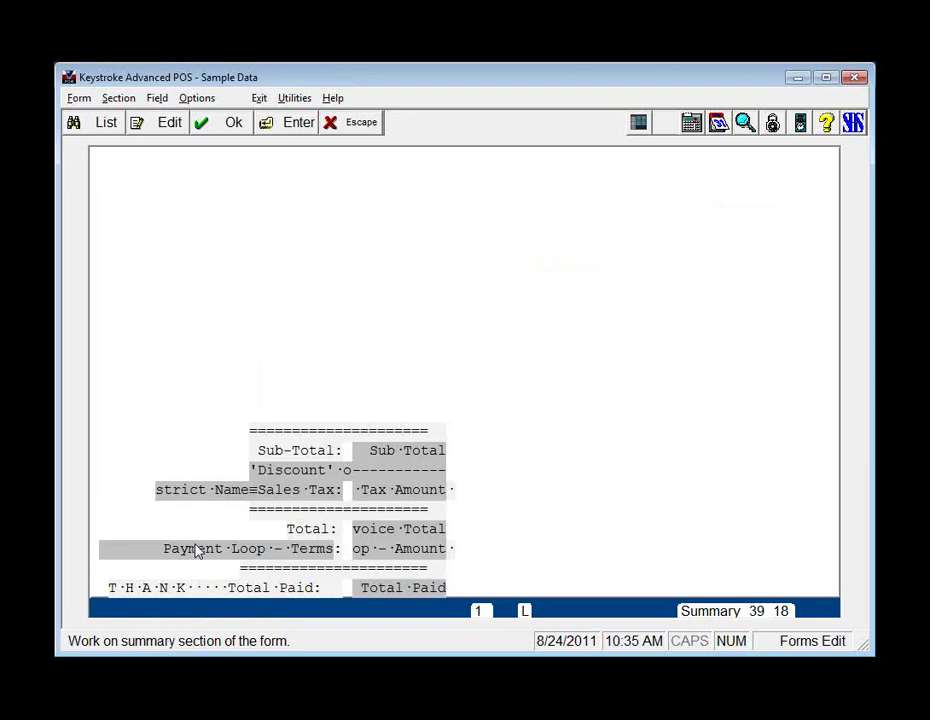
key("Right")
key("Left")
key("Return")
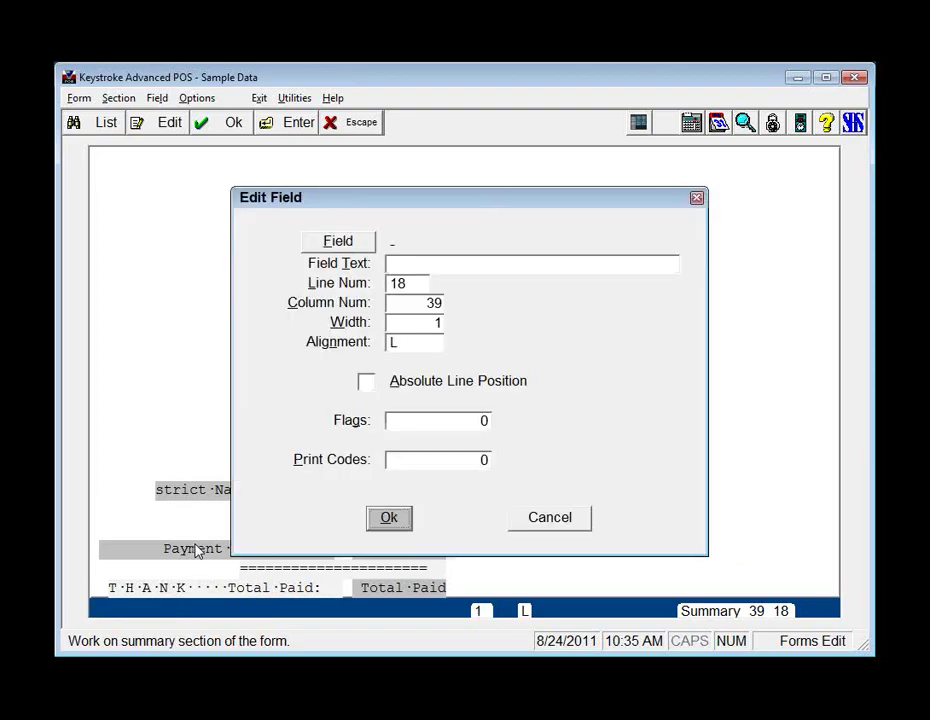
key("Tab")
key("F2")
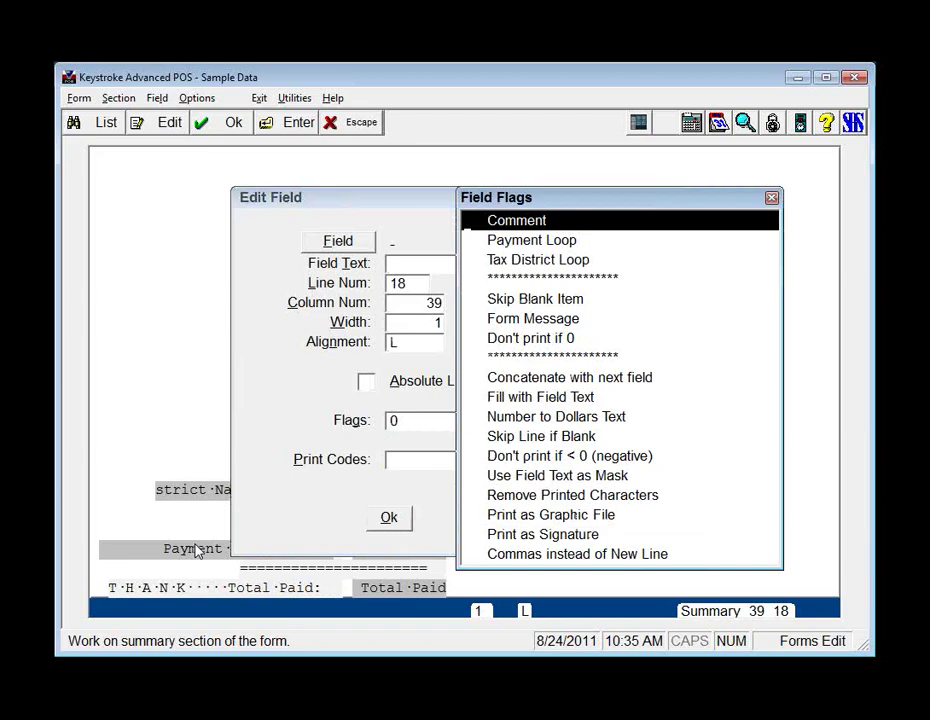
key("Escape")
key("Escape")
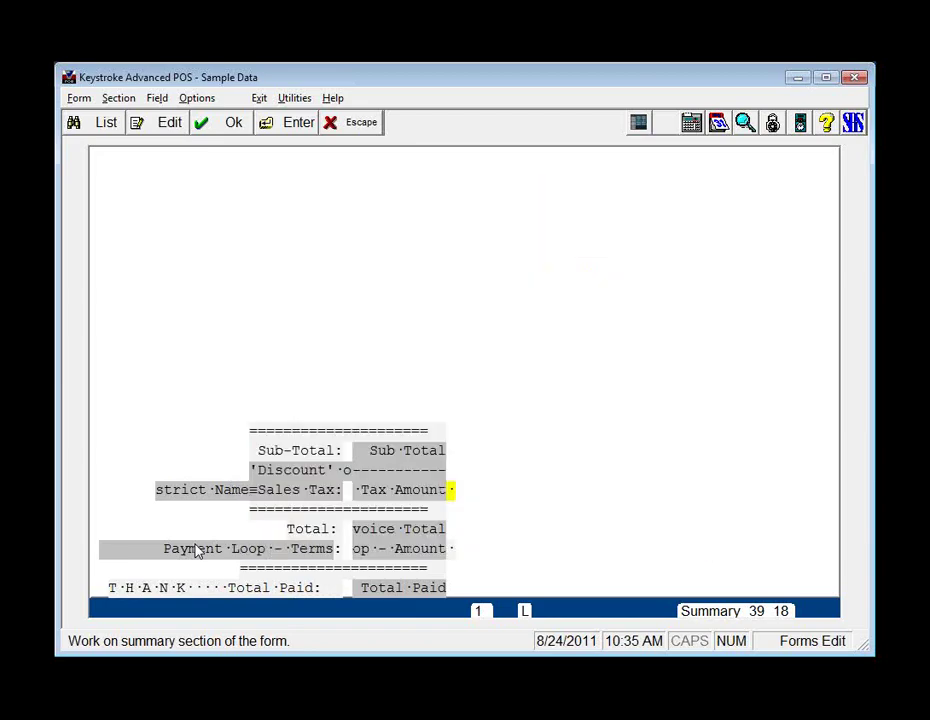
Examine the Payment Loop - Terms field on line 21 and the Tax Loop - District Name field on line 18
key("Down")
key("Down")
key("Down")
key("Left")
key("Left")
key("Left")
key("Left")
key("Left")
key("Left")
key("Left")
key("Left")
key("Left")
key("Left")
key("Left")
key("Left")
key("Left")
key("Left")
key("Left")
key("Left")
key("Left")
key("Left")
key("Left")
key("Left")
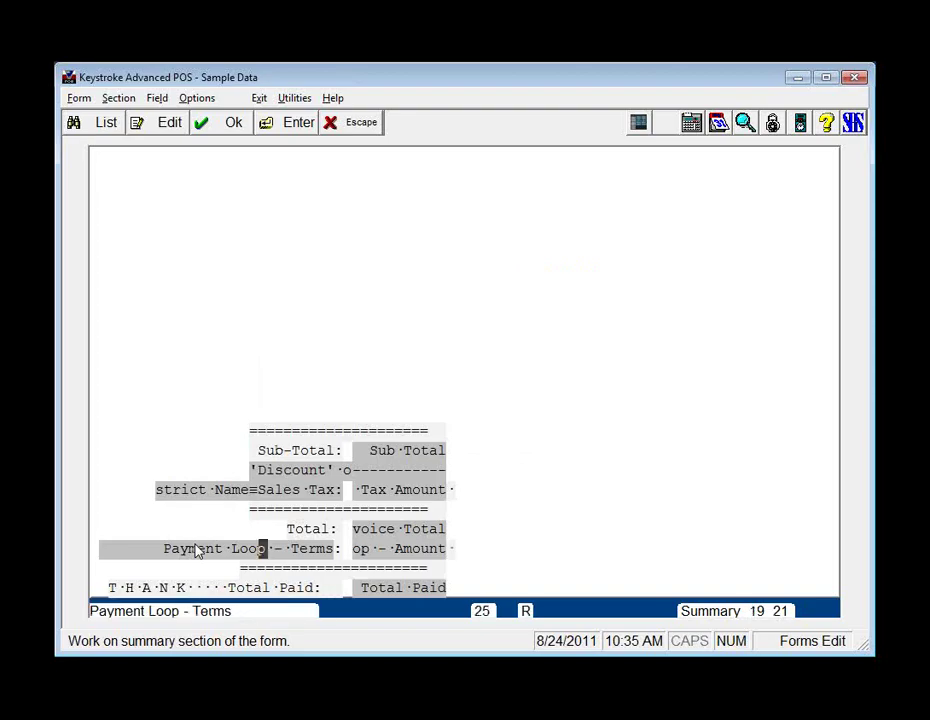
key("Up")
key("Up")
key("Up")
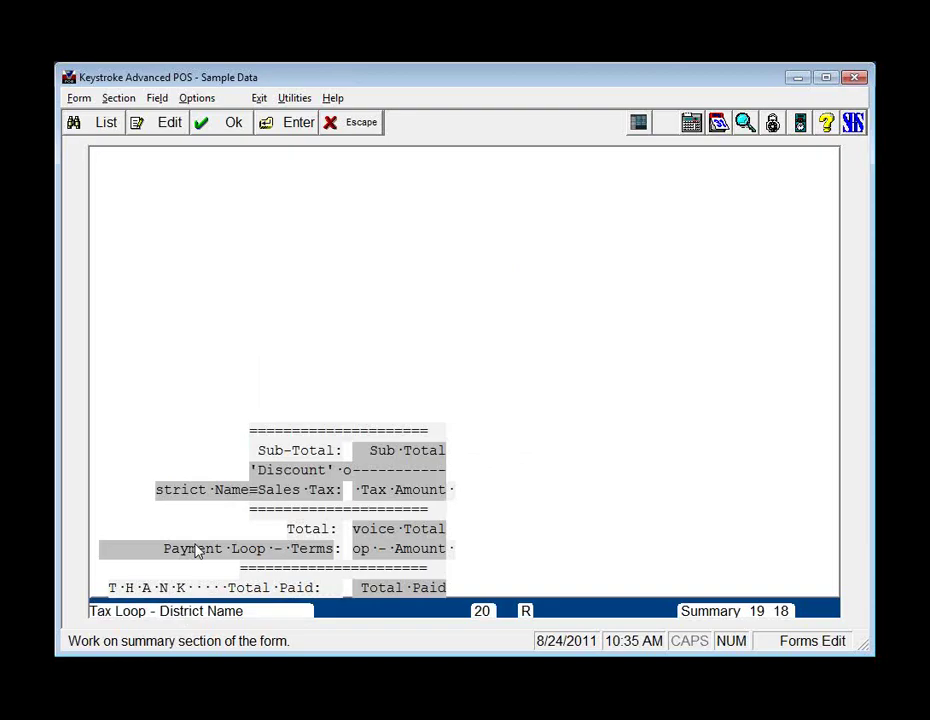
Exit the forms editor and save the changed format
key("alt+x")
key("Return")
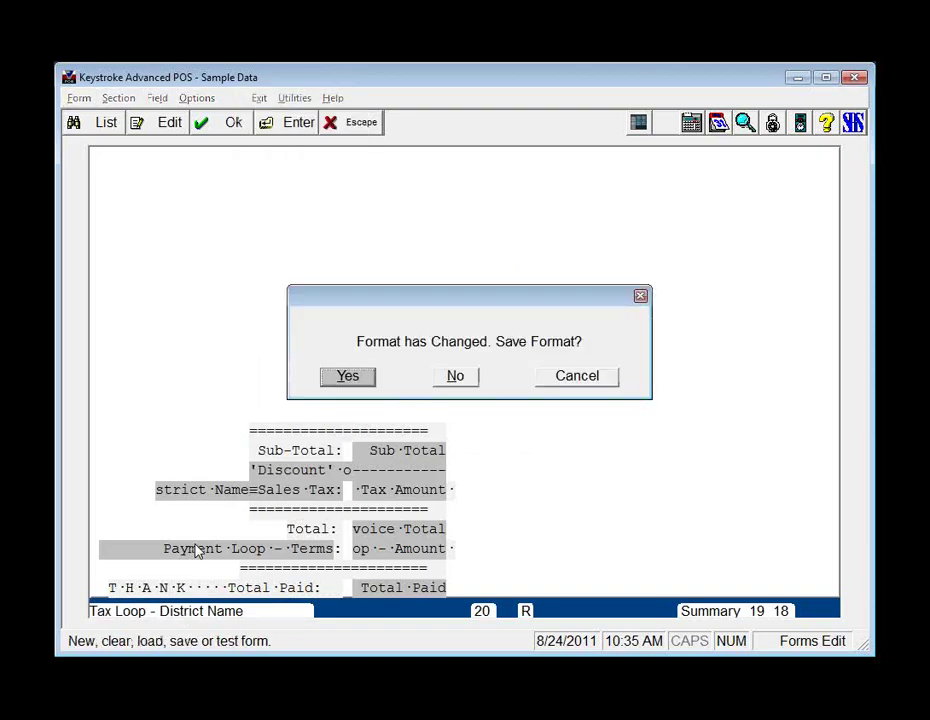
key("Return")
Choose the form file for Form 1 of the Receipt print button used for sales, and save the button
key("alt+t")
key("b")
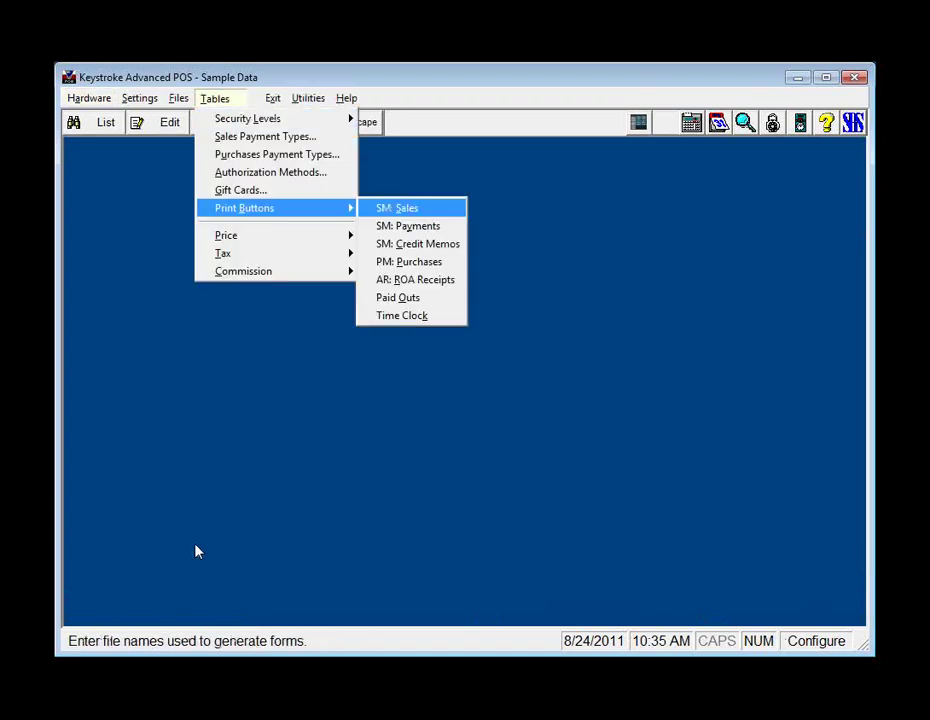
key("Return")
key("Down")
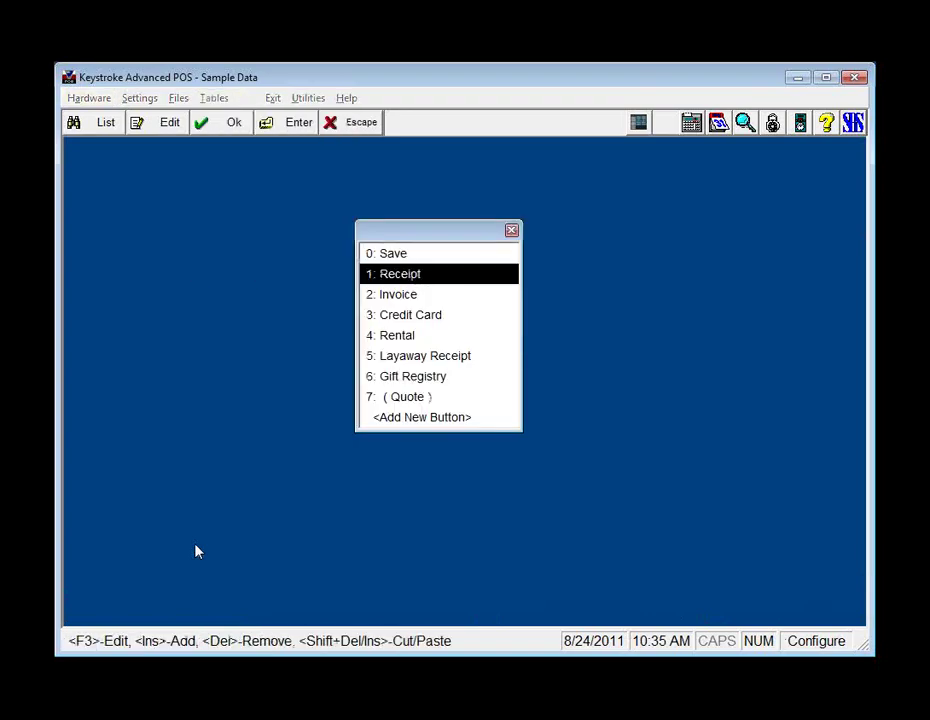
key("F3")
key("Return")
key("Return")
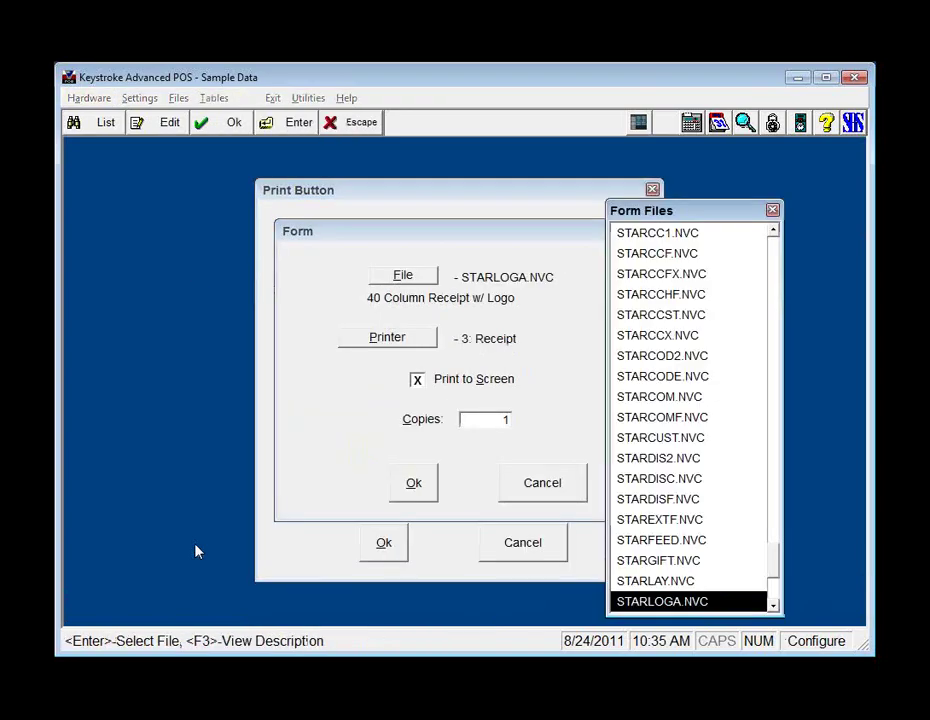
key("End")
key("Up")
key("Up")
key("Up")
key("Up")
key("Return")
key("Return")
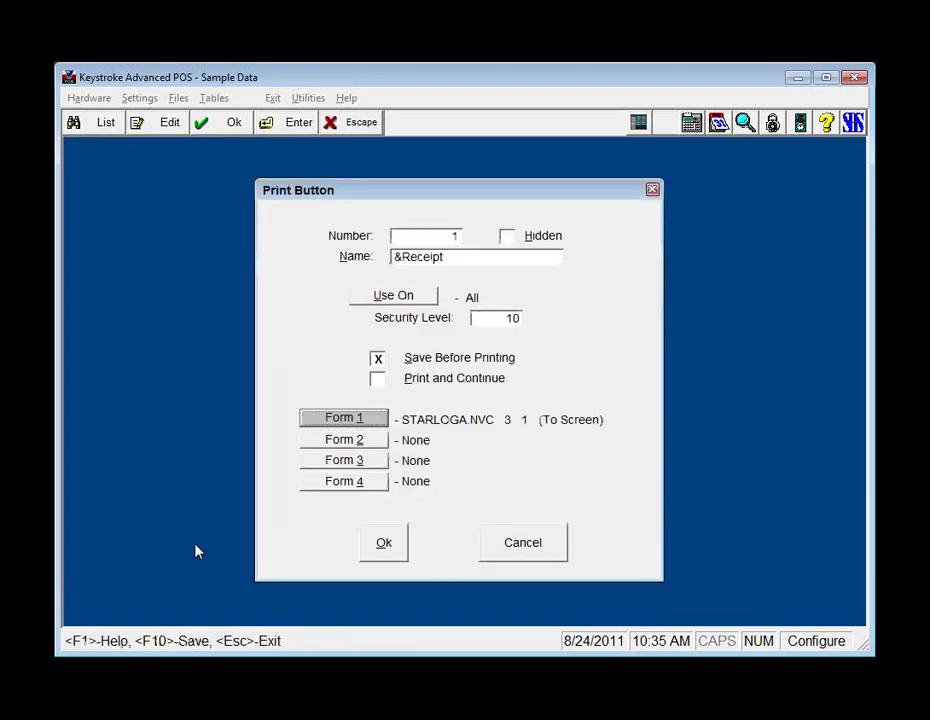
key("Return")
key("Escape")
Switch to the Sales Manager and start a sales invoice for Anne's Big Store using its customer number
key("Right")
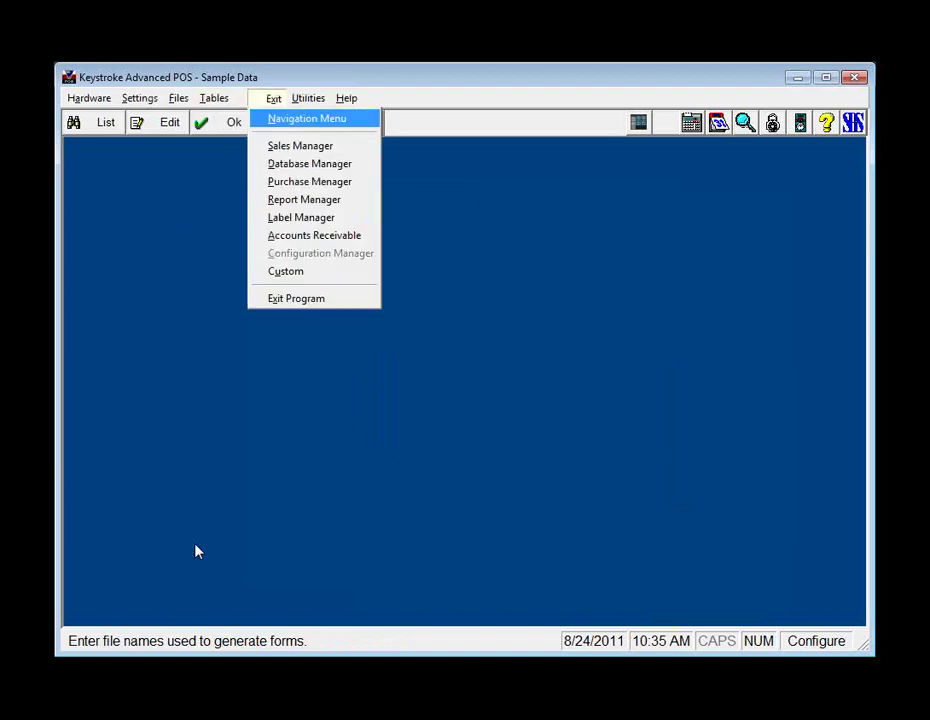
key("Down")
key("Return")
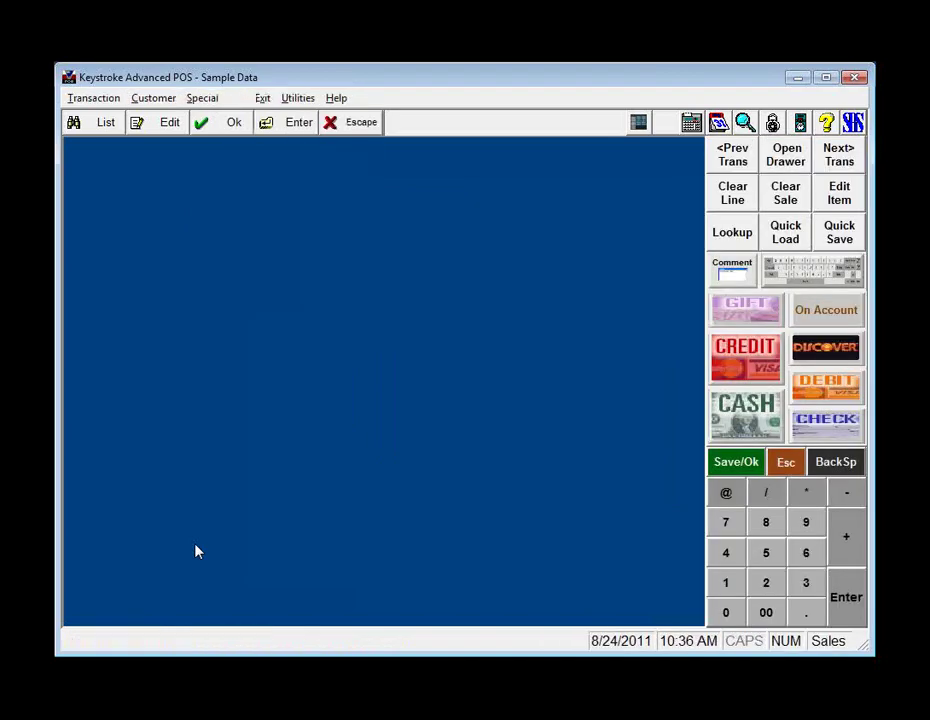
type("18")
key("Return")
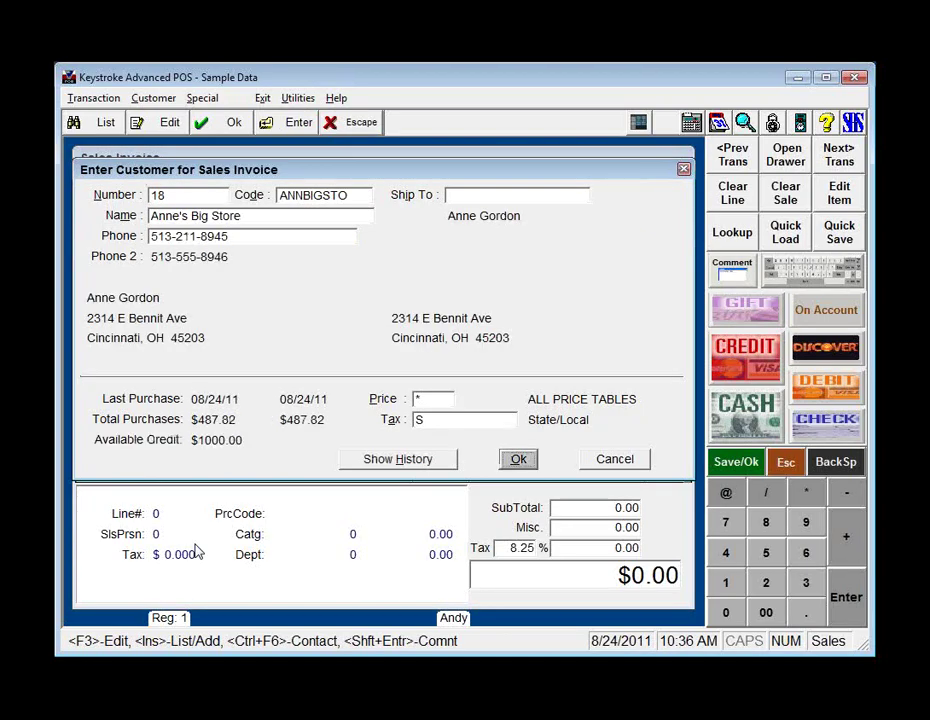
key("Return")
Add one Pepsi Case to the sales invoice from the inventory list
key("Insert")
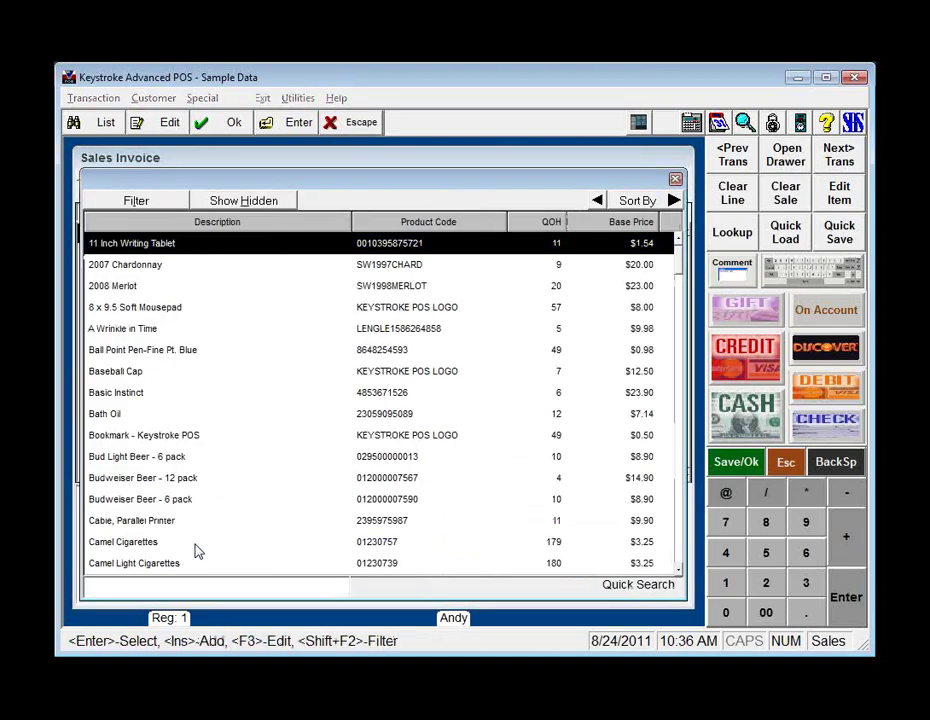
type("pep")
key("Return")
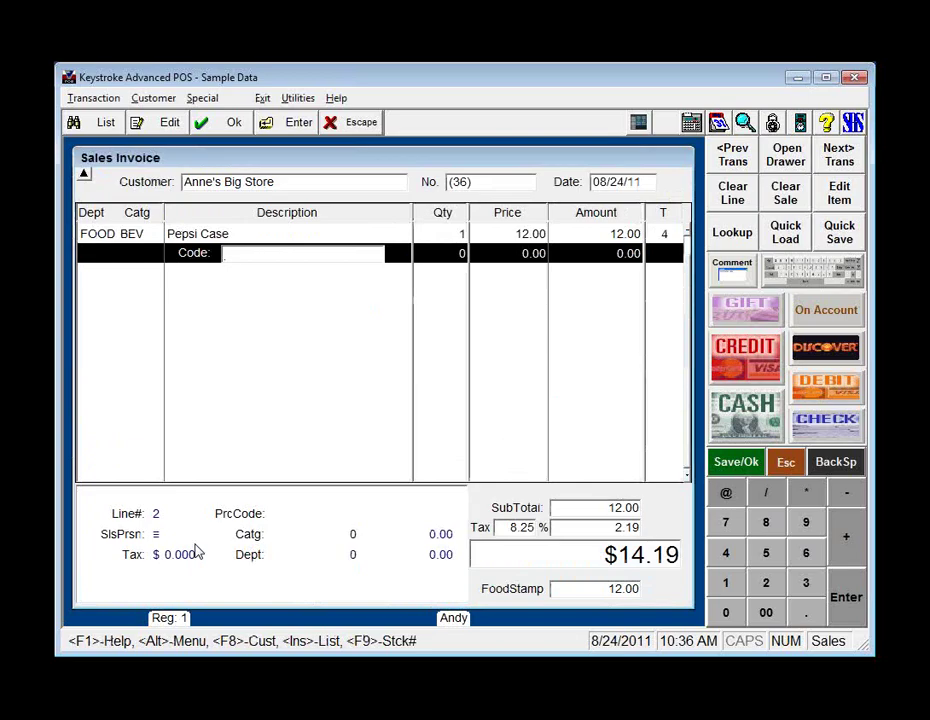
Check the inventory tax codes for the Pepsi Case line and select code 4, 24 - Case
key("Up")
key("Tab")
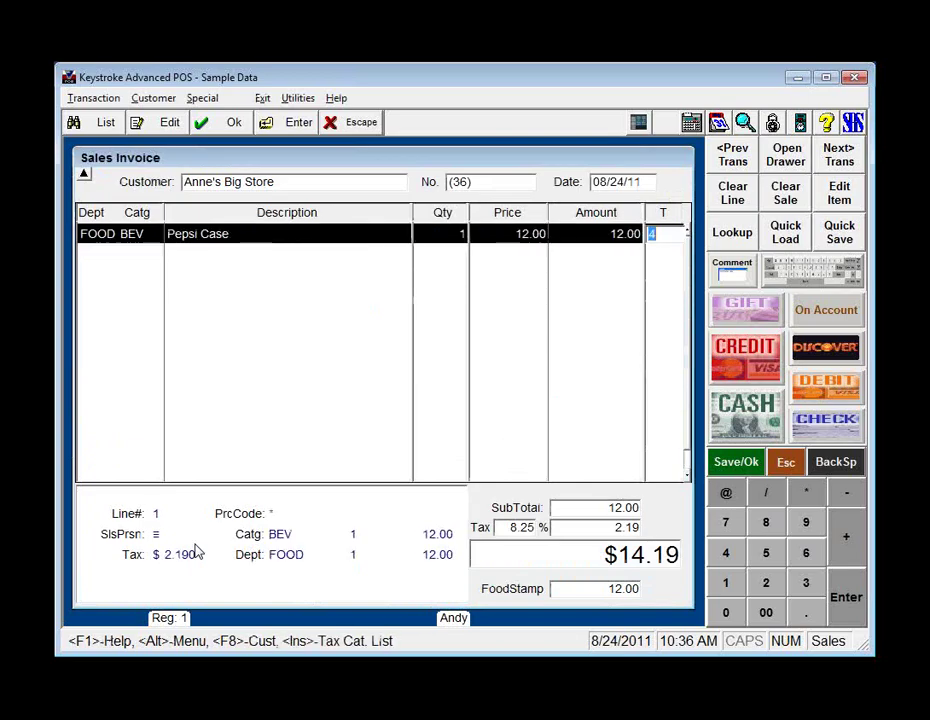
key("Insert")
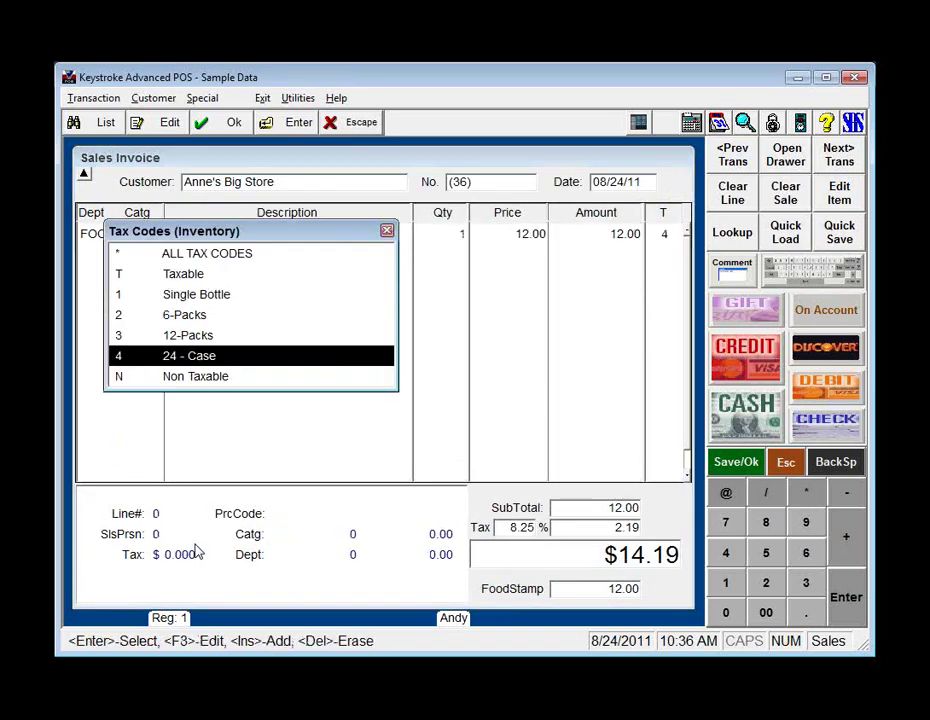
key("Return")
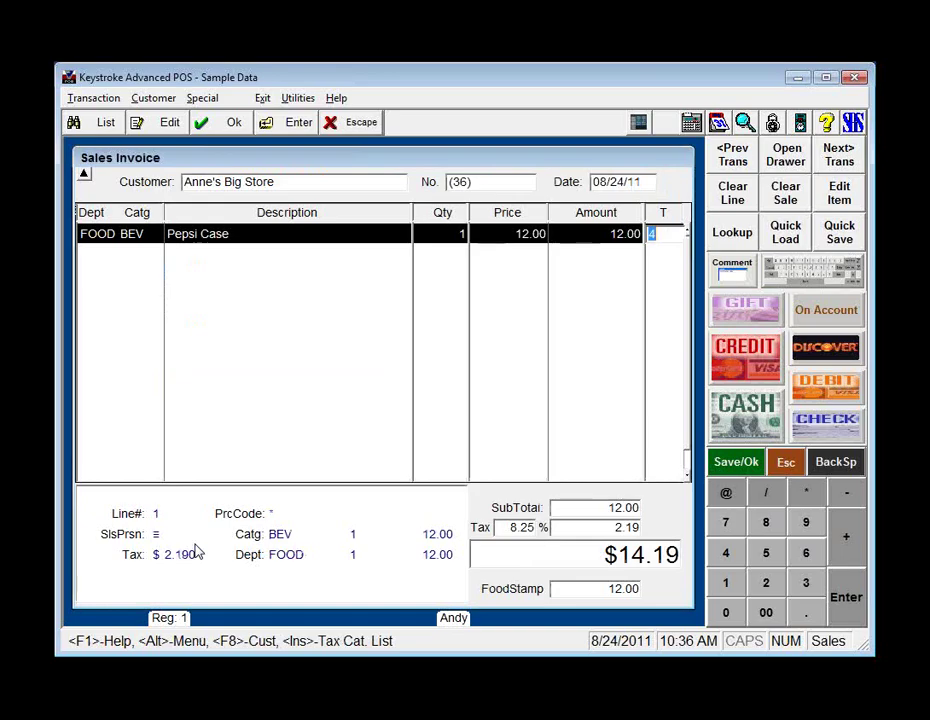
key("Return")
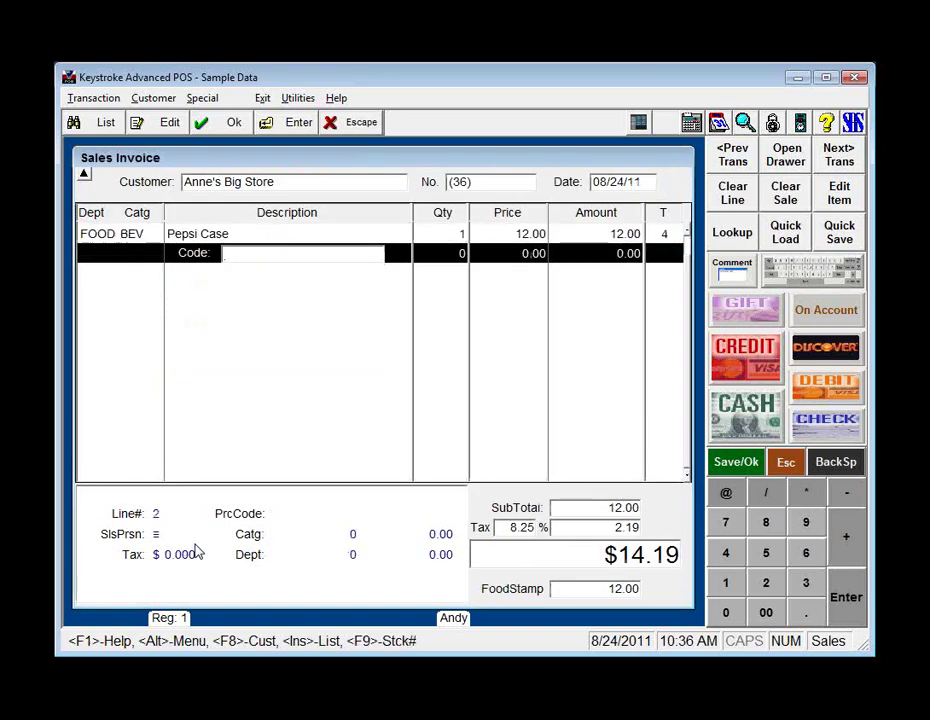
Complete the sale with $20.00 tendered in cash and save the invoice
key("Return")
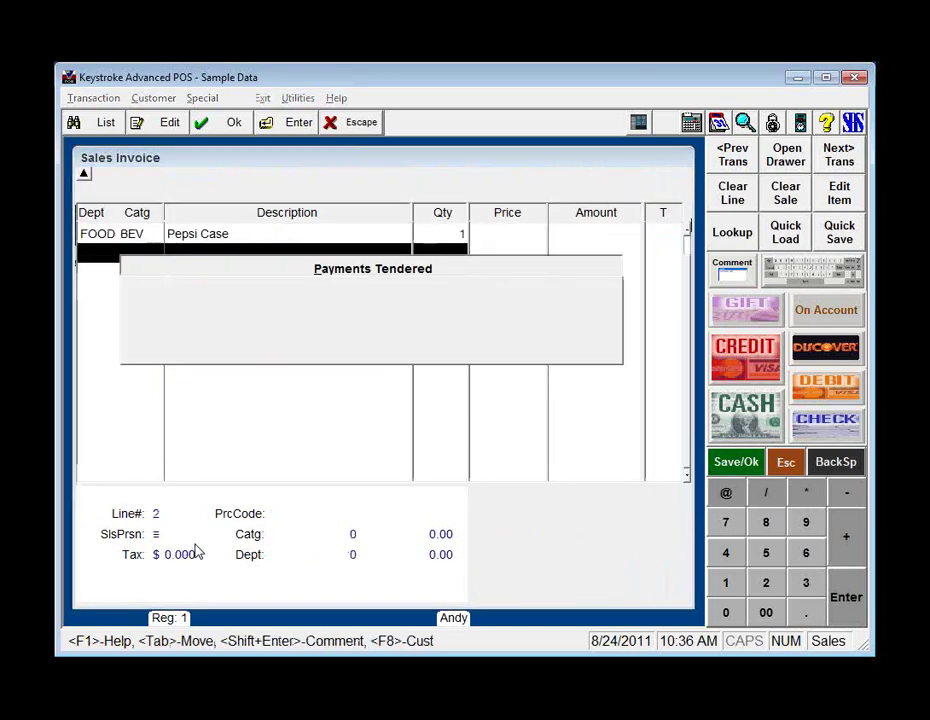
key("Up")
key("Return")
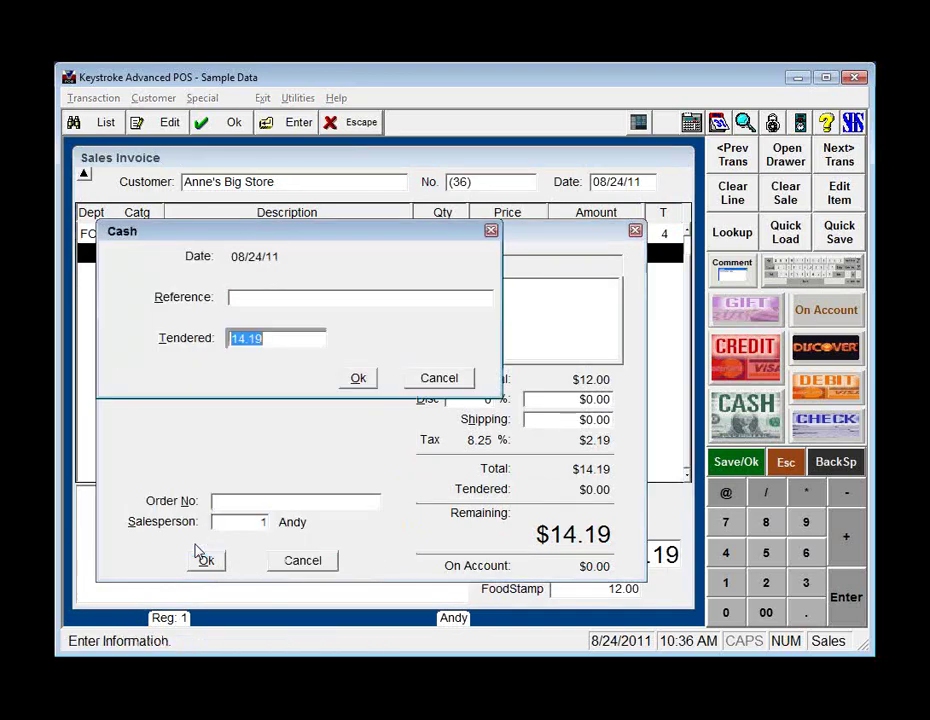
type("20.0")
key("Return")
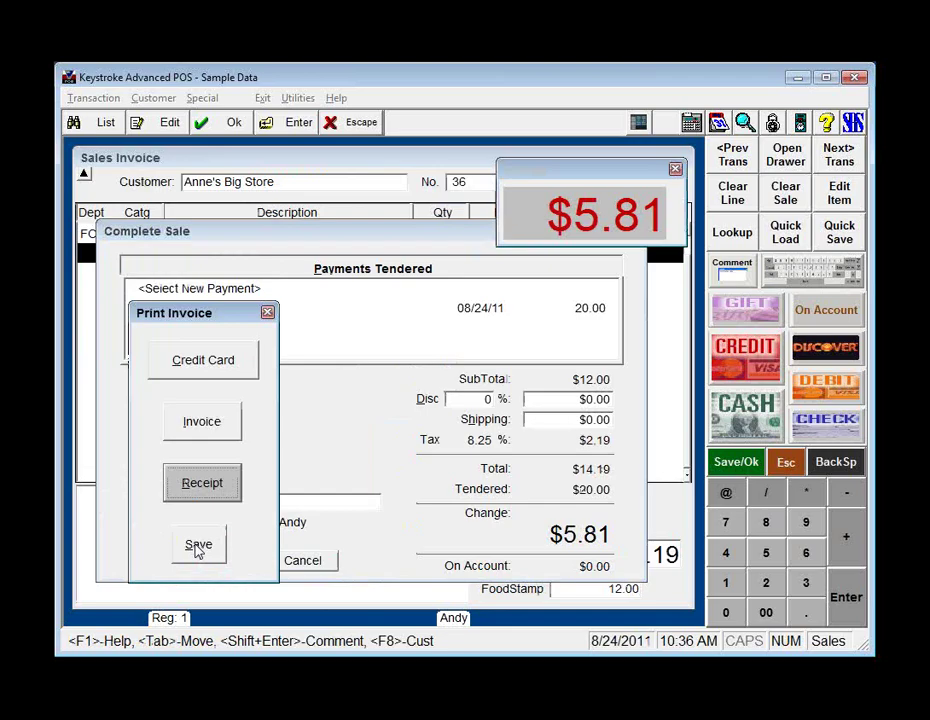
left_click(198, 545)
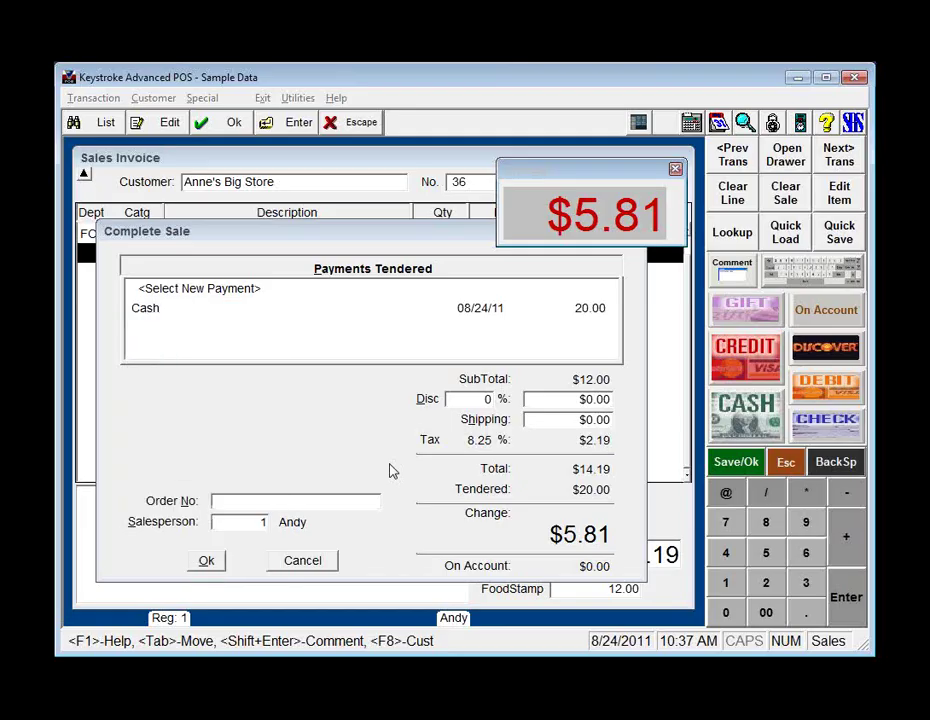
Leave the finished sale, switch to the Configuration Manager and open the list of tax districts
key("Escape")
key("Escape")
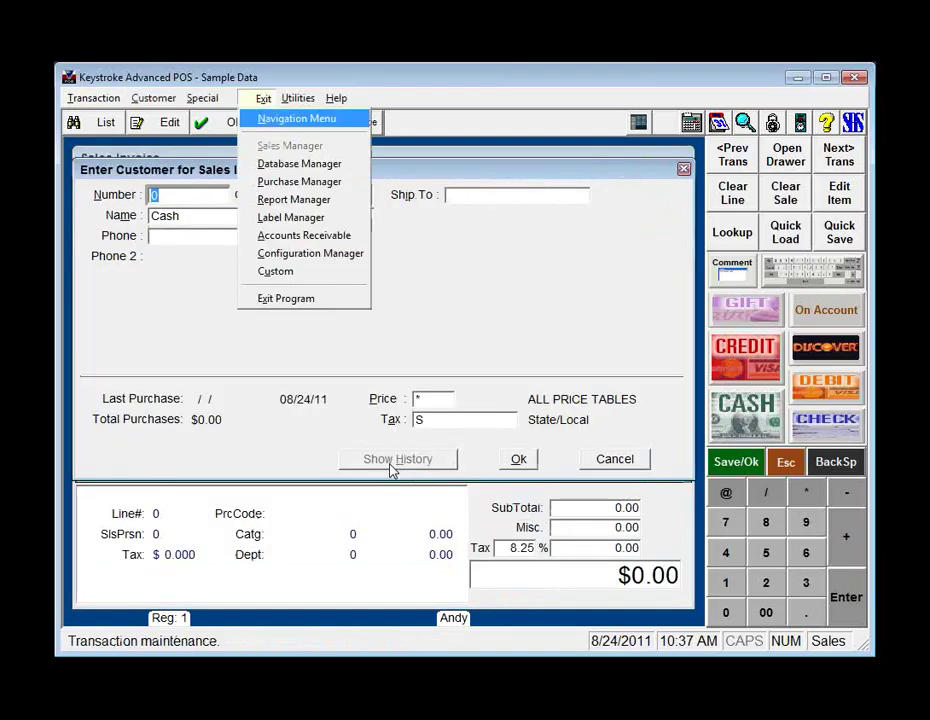
key("c")
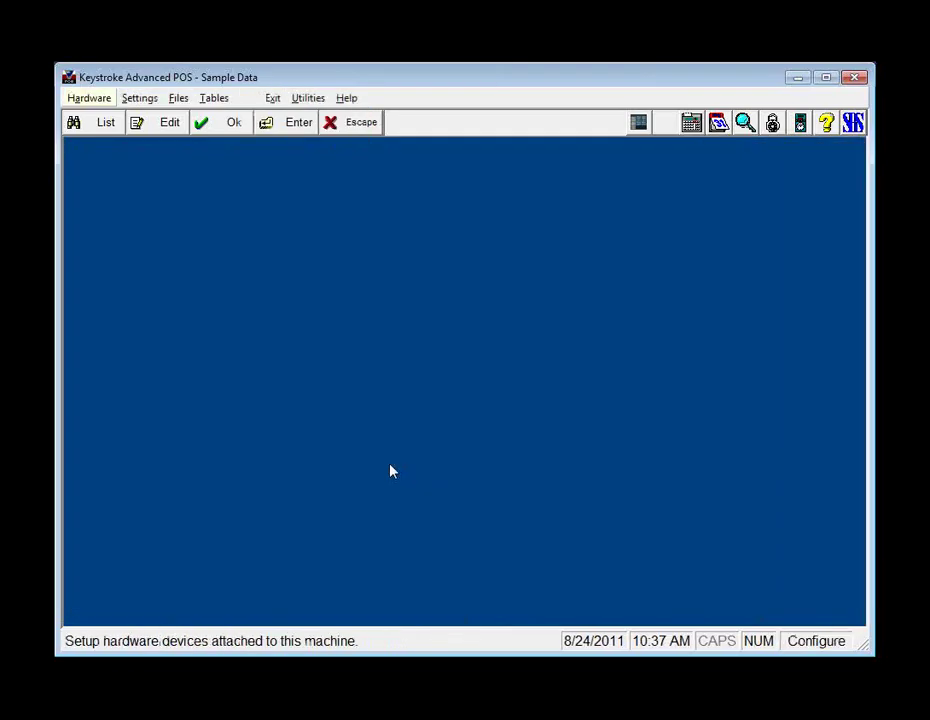
key("alt+t")
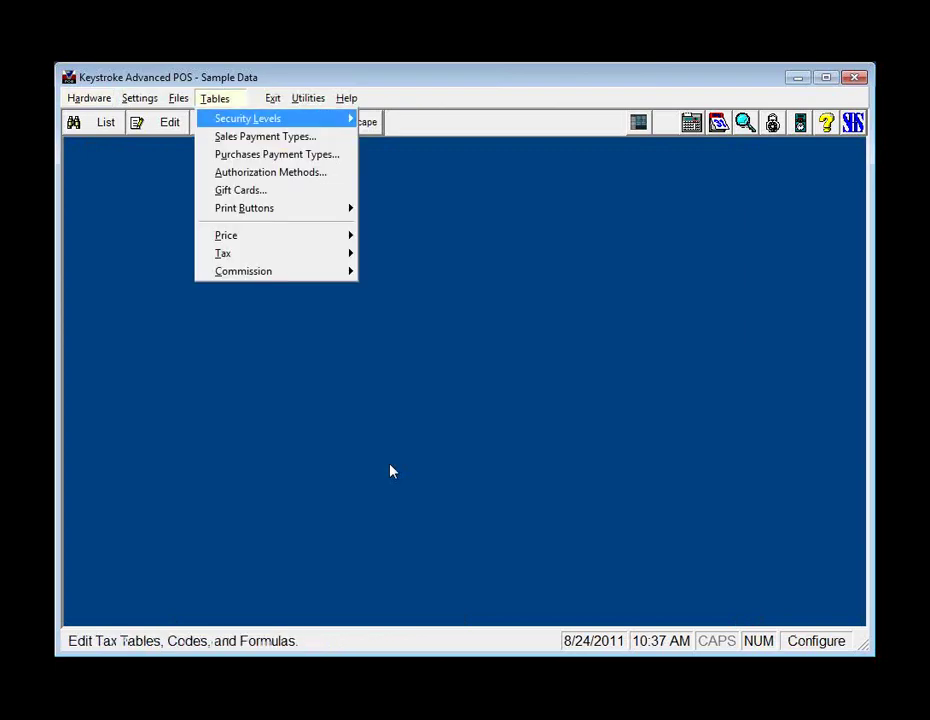
key("t")
key("Down")
key("Down")
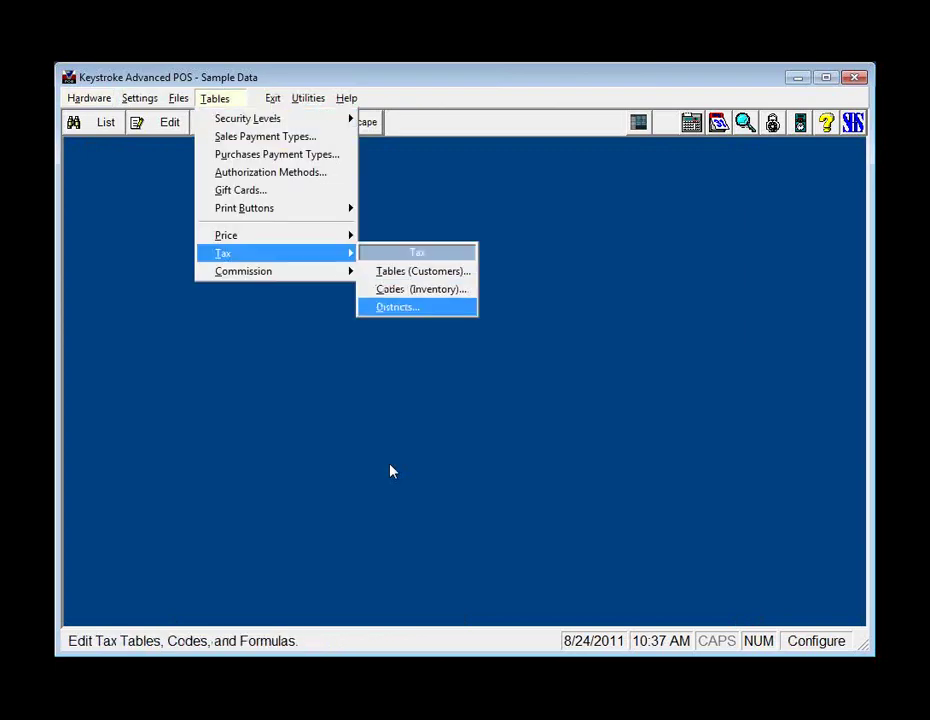
key("Return")
Rename tax district B as "CRV - Bottle Deposit:" with a trailing colon and save it
key("Down")
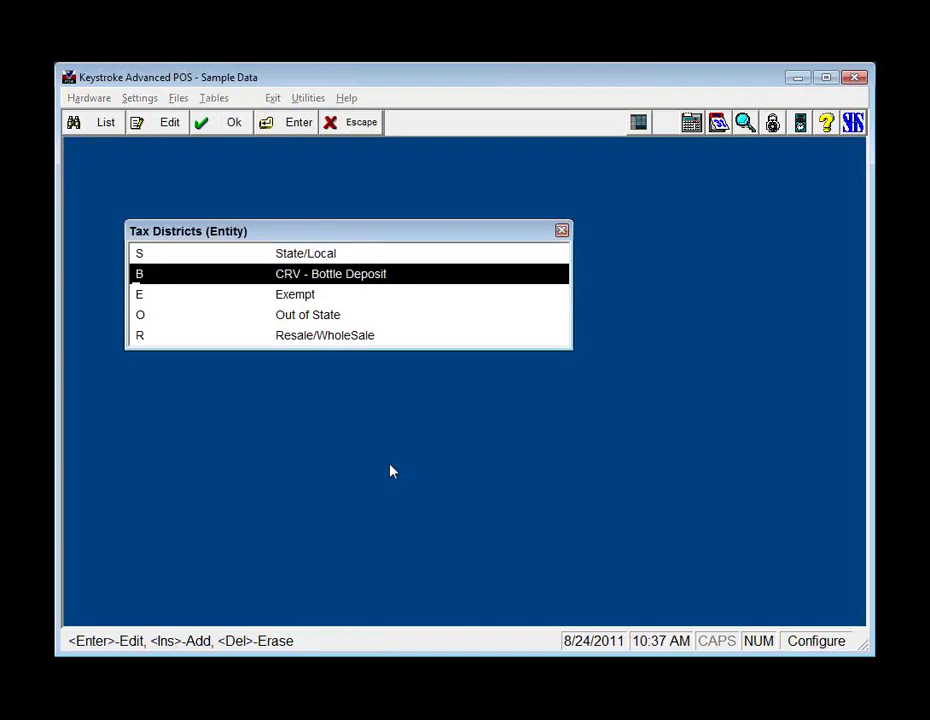
key("Return")
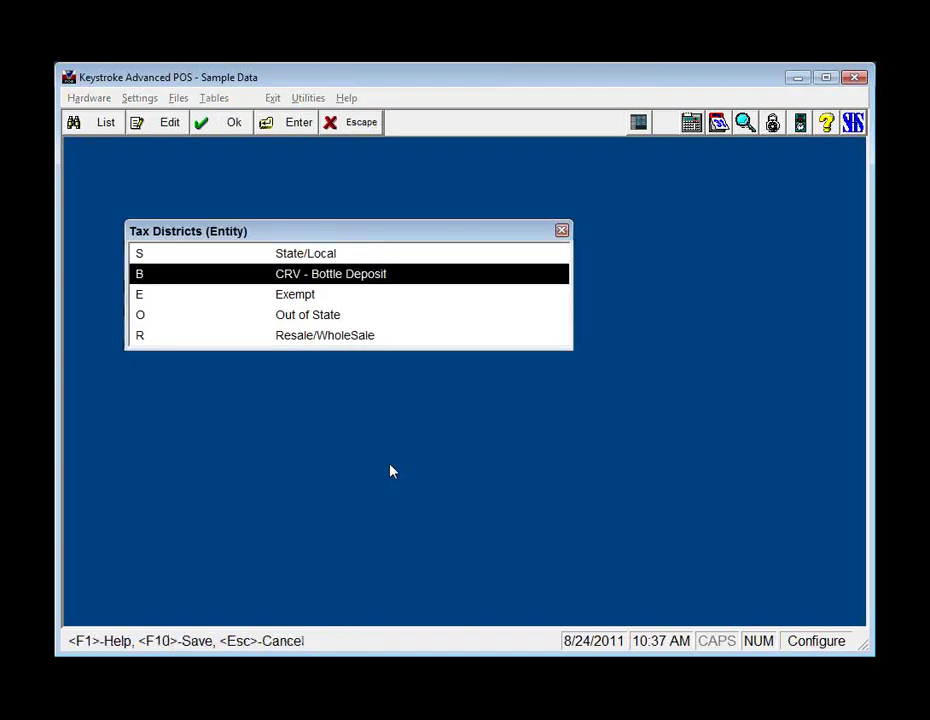
key("End")
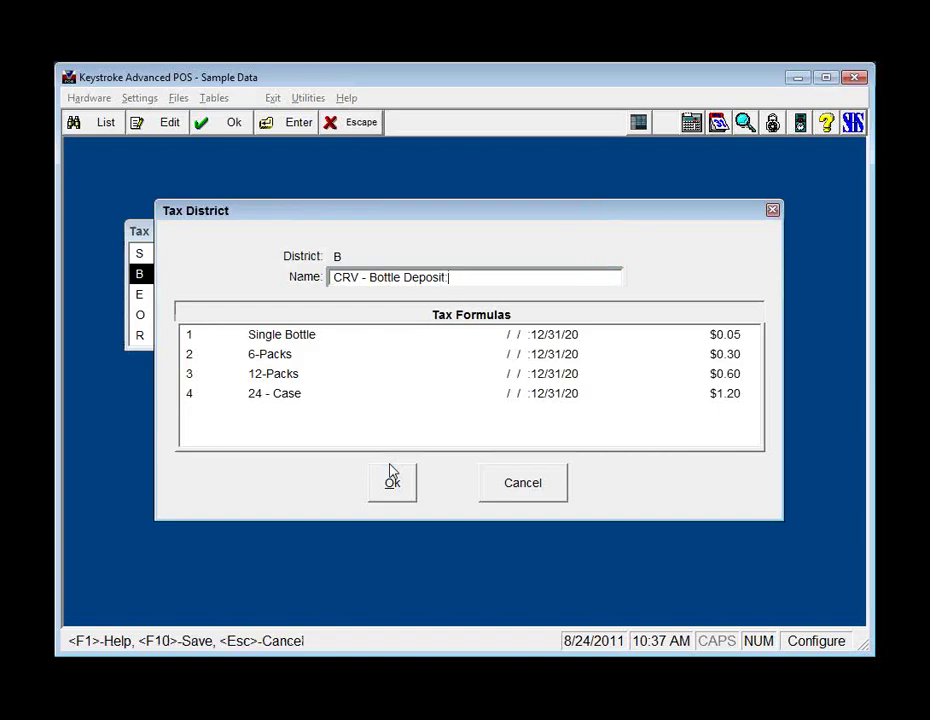
key("Return")
left_click(392, 474)
Return to the Sales Manager and reopen the saved Pepsi Case invoice for Anne's Big Store
key("Escape")
key("Right")
key("Down")
key("Return")
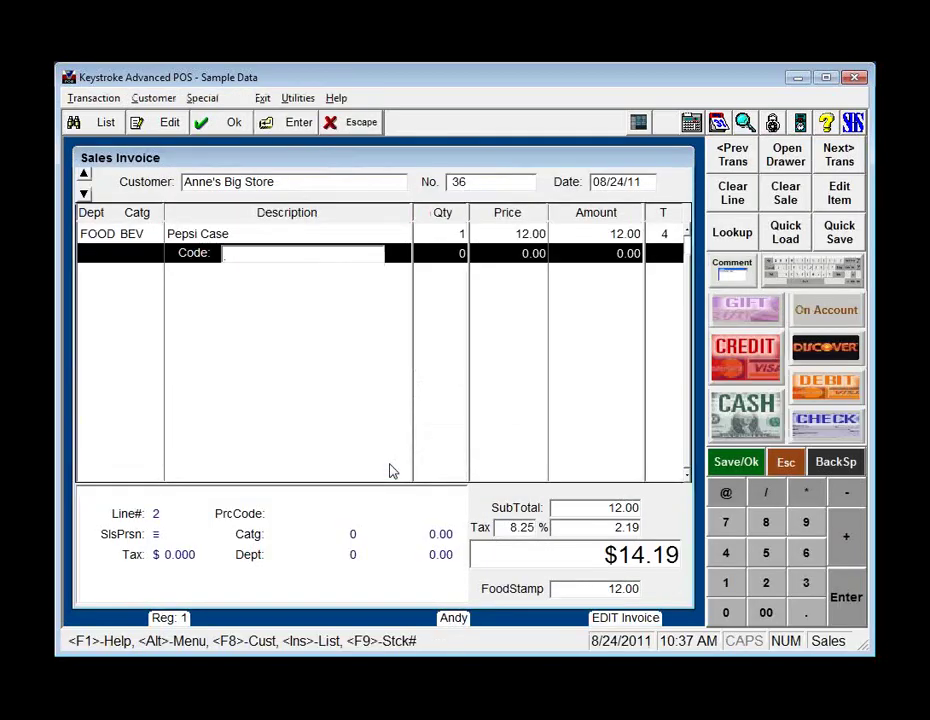
Complete the reopened sale again and display its printed receipt on screen
key("Return")
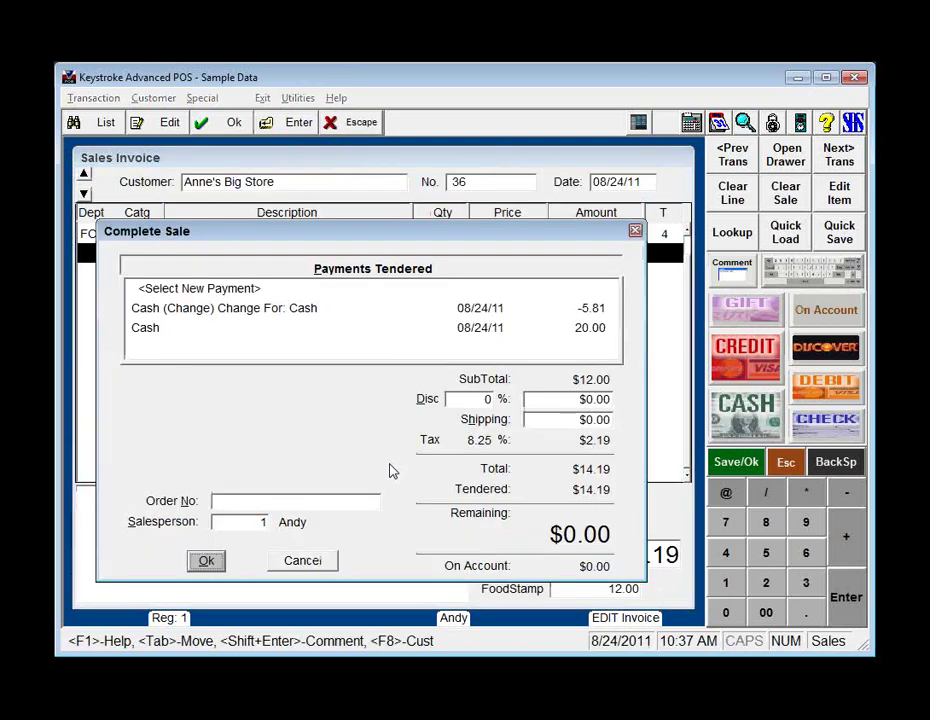
key("Return")
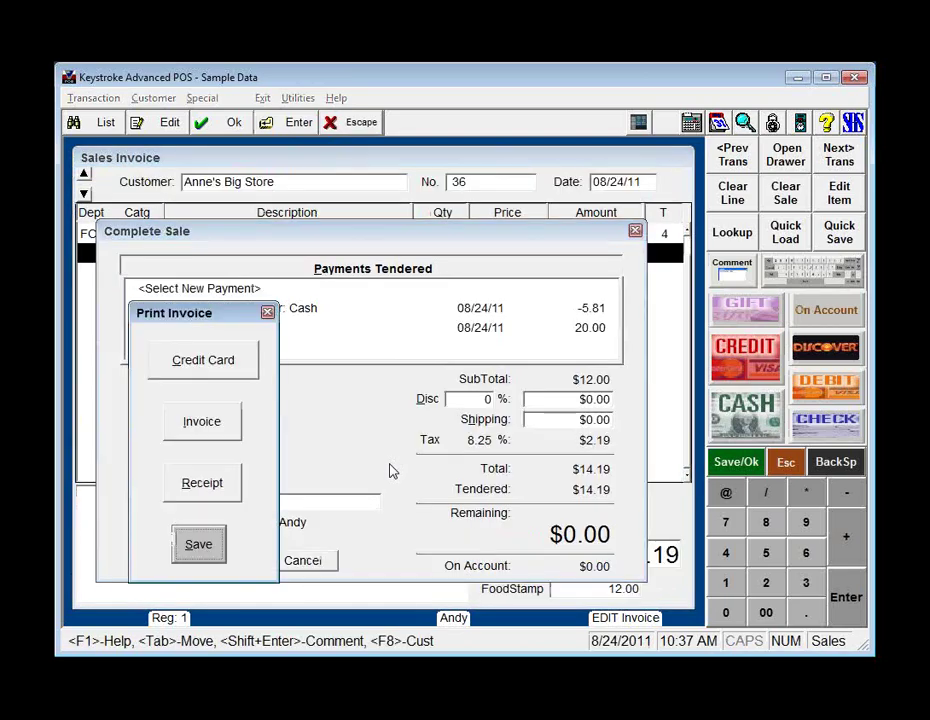
key("Return")
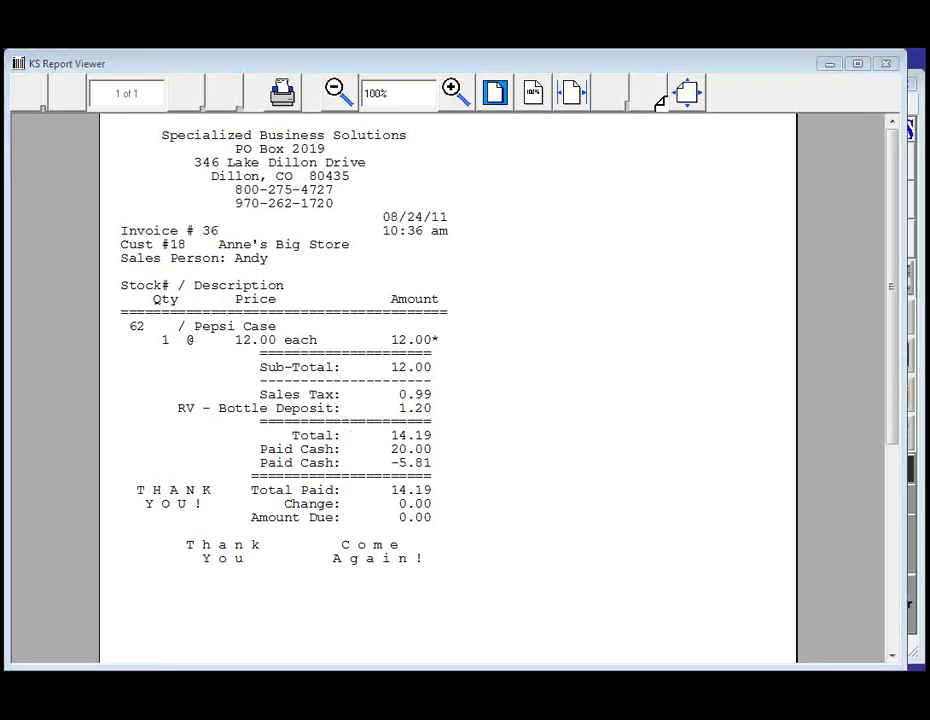
left_click(752, 64)
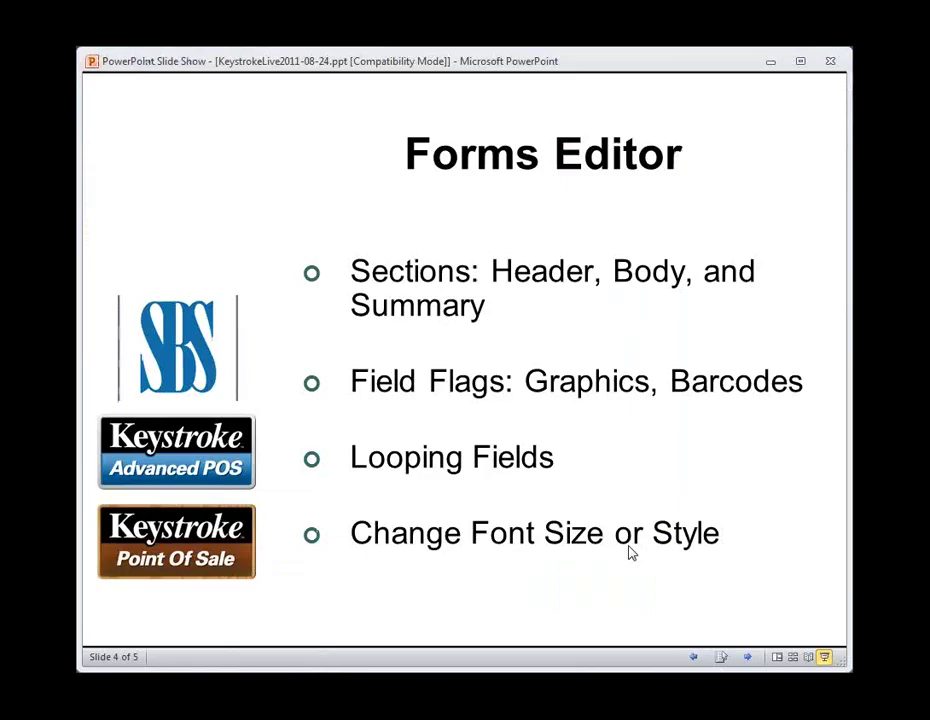
left_click(630, 552)
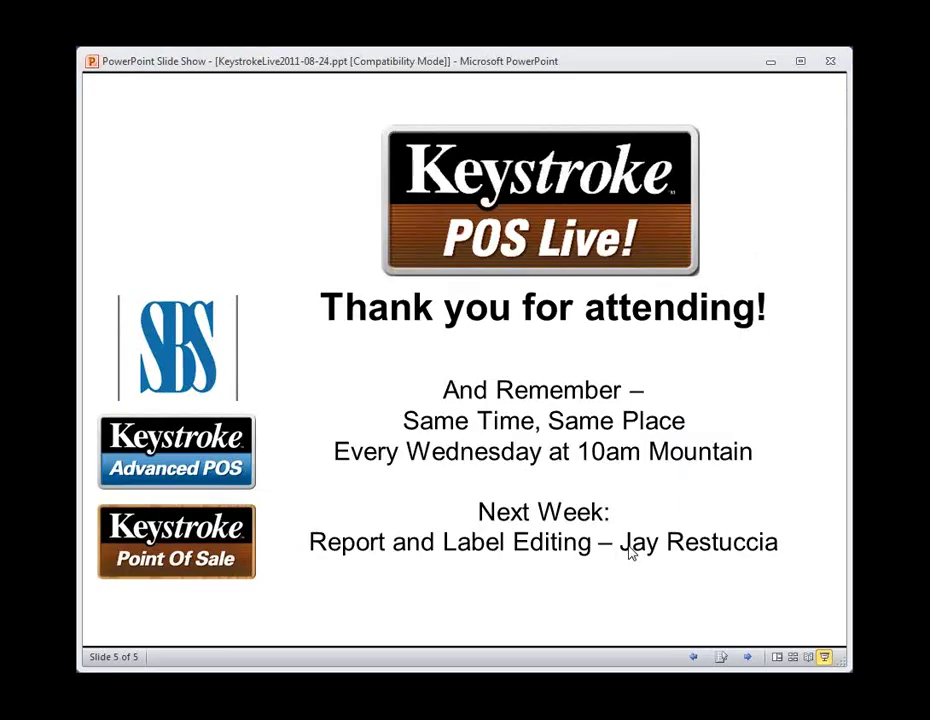